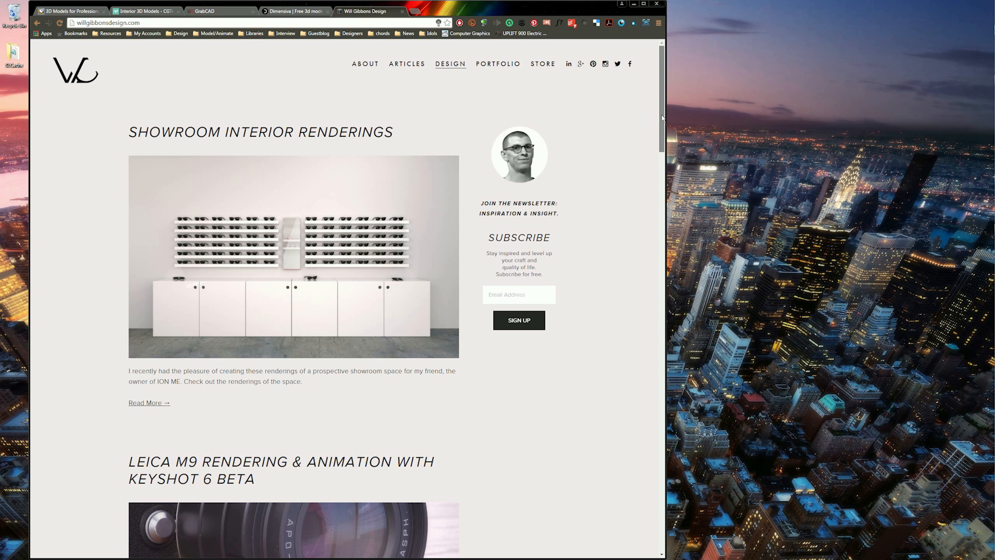
View the Portfolio page of the design website and skim its Articles page
left_click_drag(661, 122, 644, 101)
left_click(495, 64)
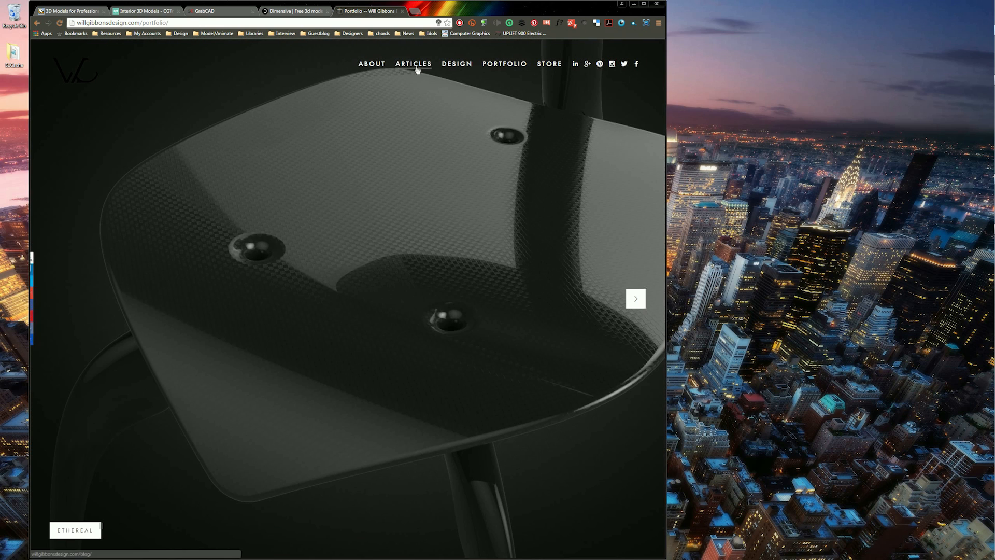
left_click(417, 66)
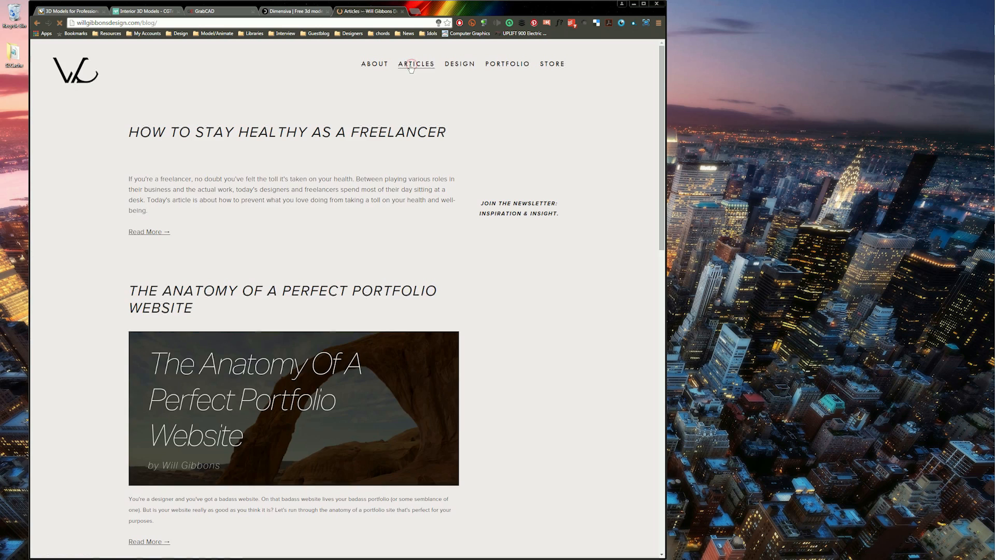
scroll(424, 302, "down", 6)
scroll(424, 302, "down", 2)
scroll(404, 207, "up", 8)
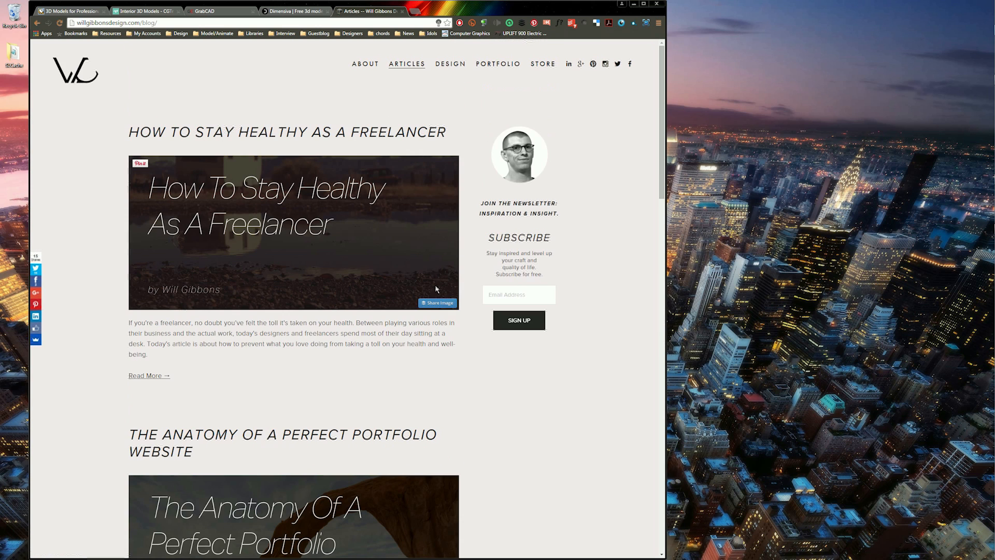
Skim the design website's About page
left_click(362, 65)
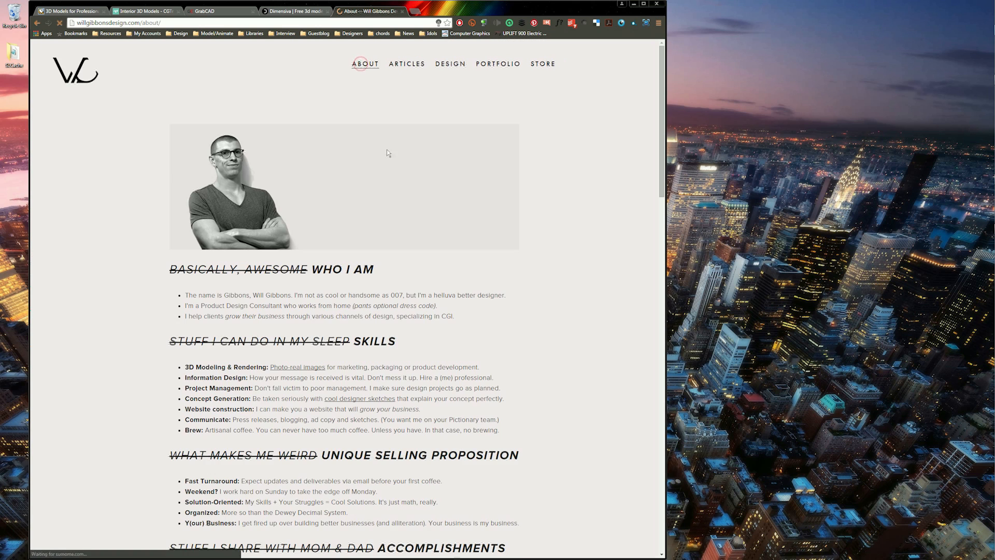
scroll(380, 135, "down", 8)
scroll(378, 136, "up", 8)
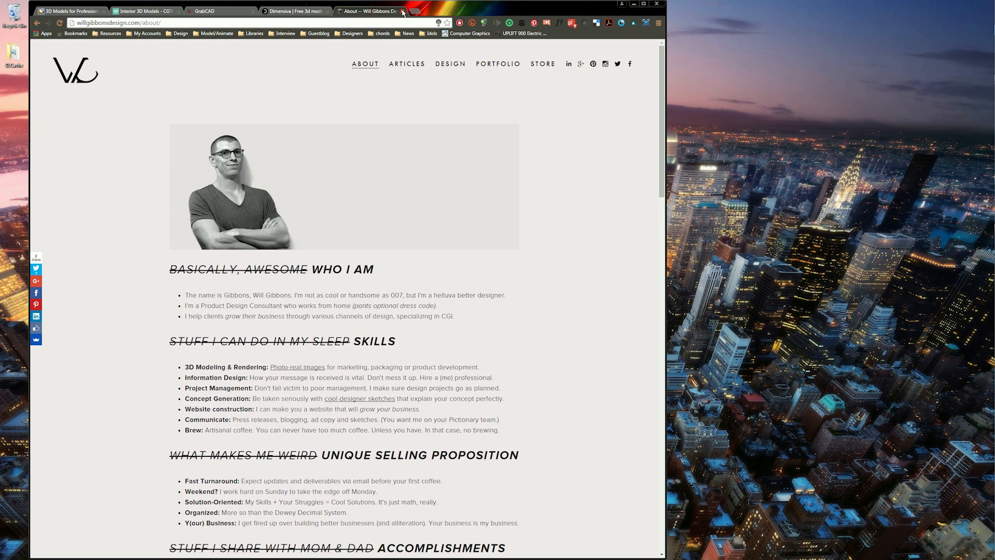
Switch to Windows Photo Viewer and inspect the interior rendering at actual size around the armchair, brick wall, books and window
mouse_move(994, 253)
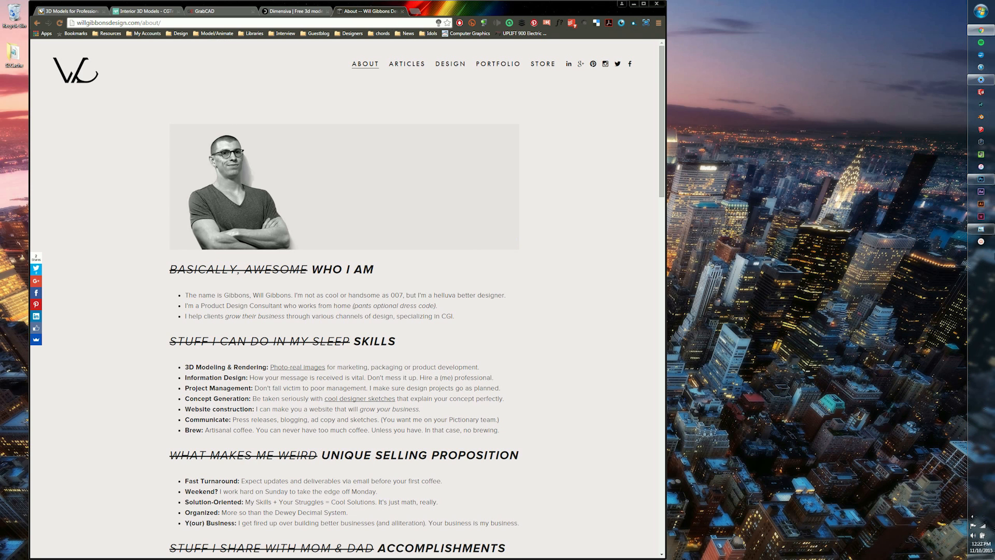
left_click(981, 229)
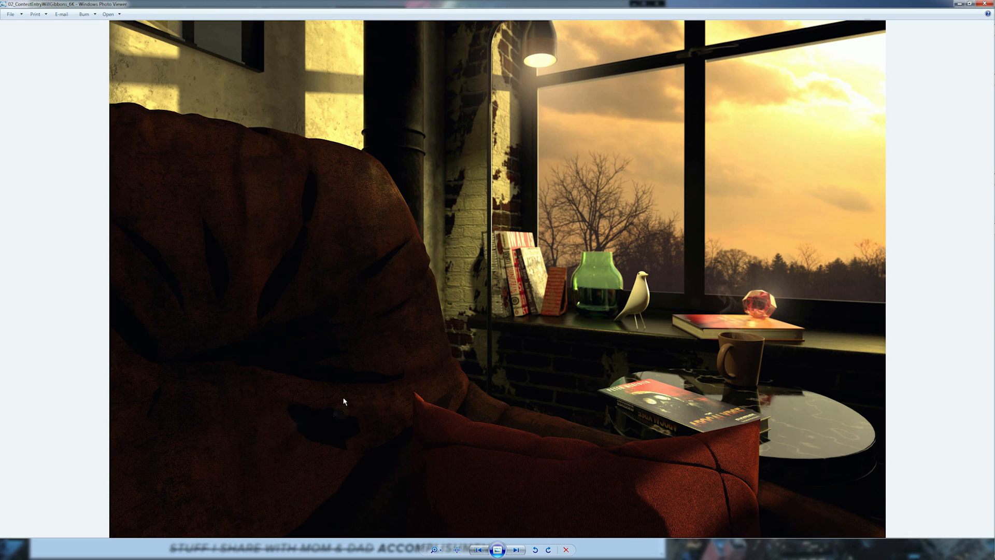
left_click(435, 550)
left_click(458, 550)
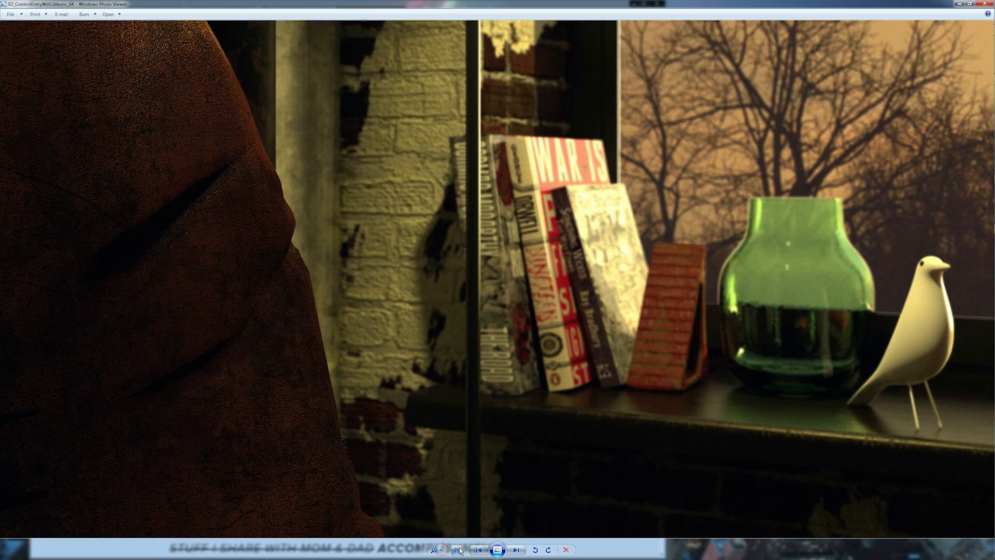
left_click_drag(430, 300, 716, 289)
left_click_drag(561, 132, 609, 258)
left_click_drag(637, 169, 480, 199)
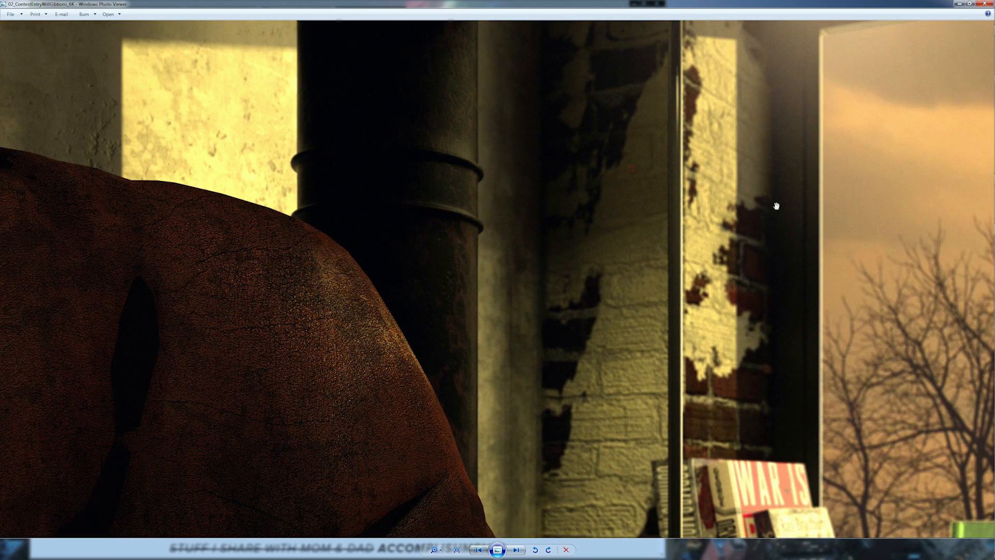
left_click_drag(804, 198, 609, 192)
left_click_drag(737, 191, 529, 184)
left_click_drag(695, 183, 482, 126)
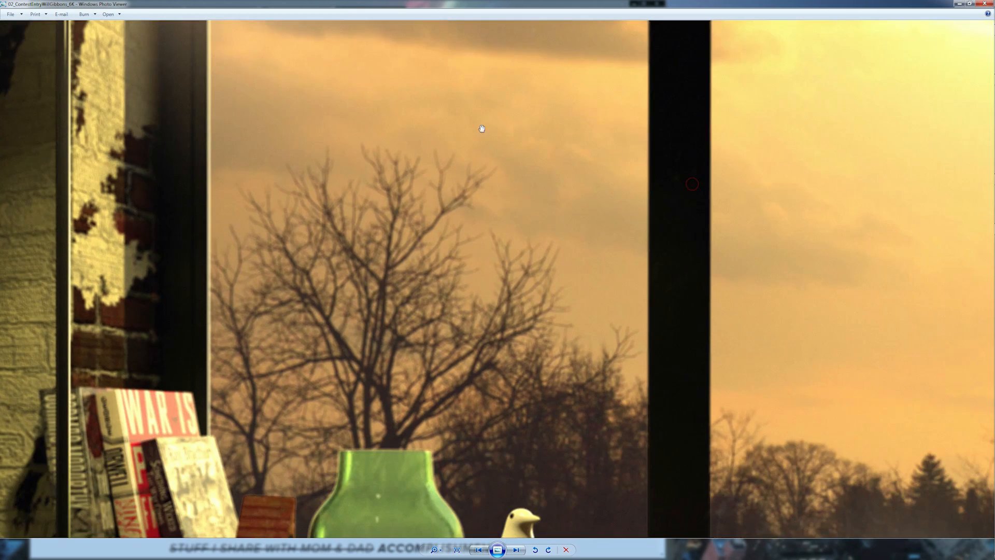
Zoom out to view the whole interior rendering and close the photo viewer
left_click(435, 550)
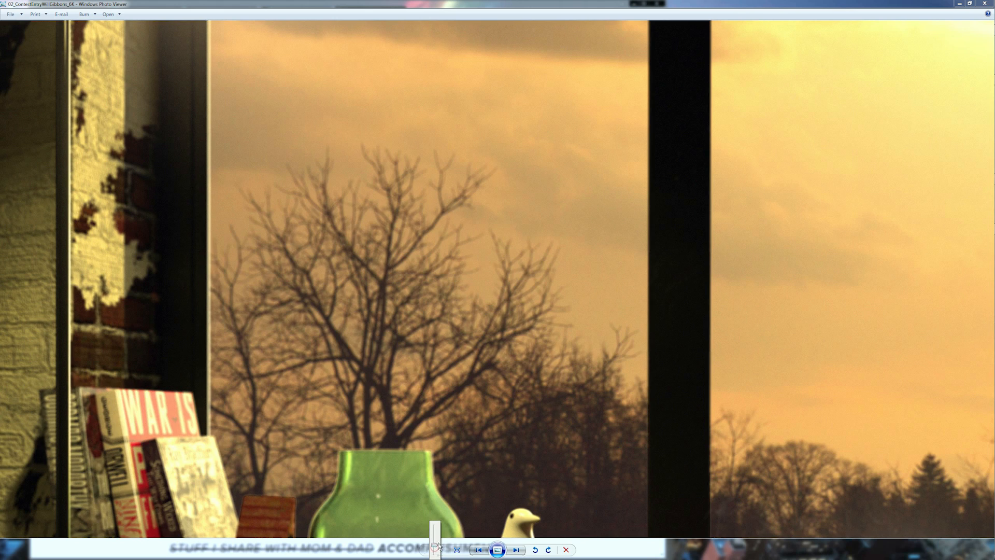
mouse_move(435, 544)
left_mouse_down()
mouse_move(436, 534)
mouse_move(434, 556)
left_mouse_up()
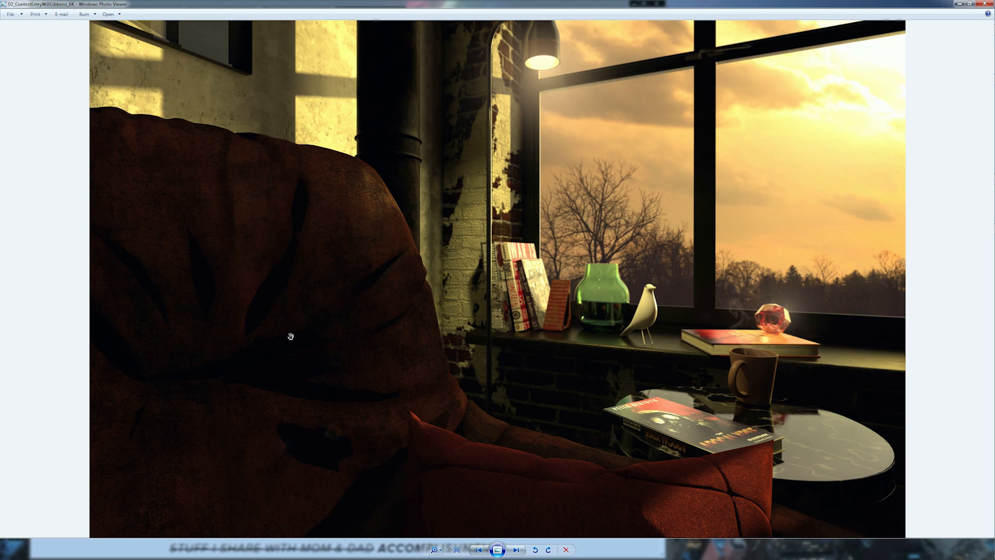
left_click(986, 4)
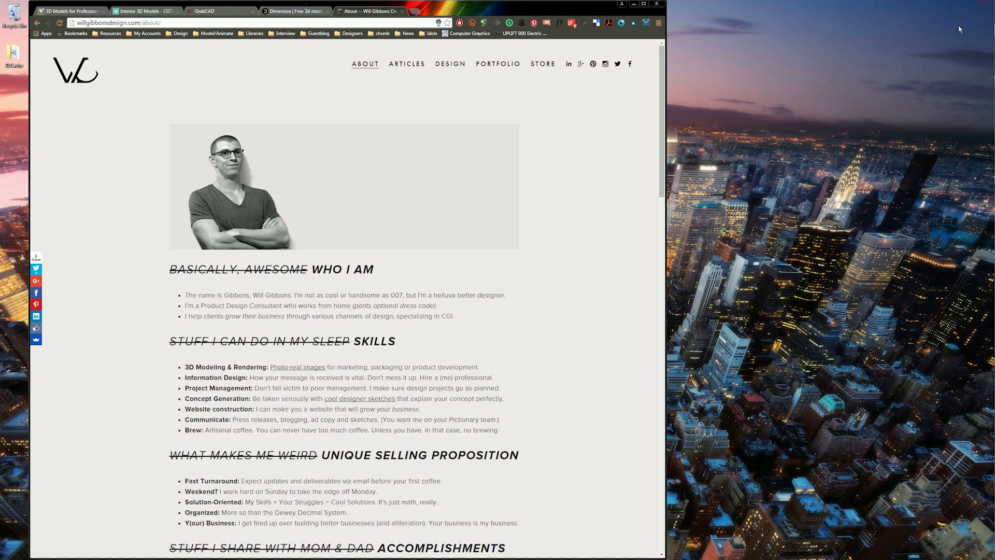
Close the design website and view the free 3D models on the Dimensiva home page
left_click(403, 11)
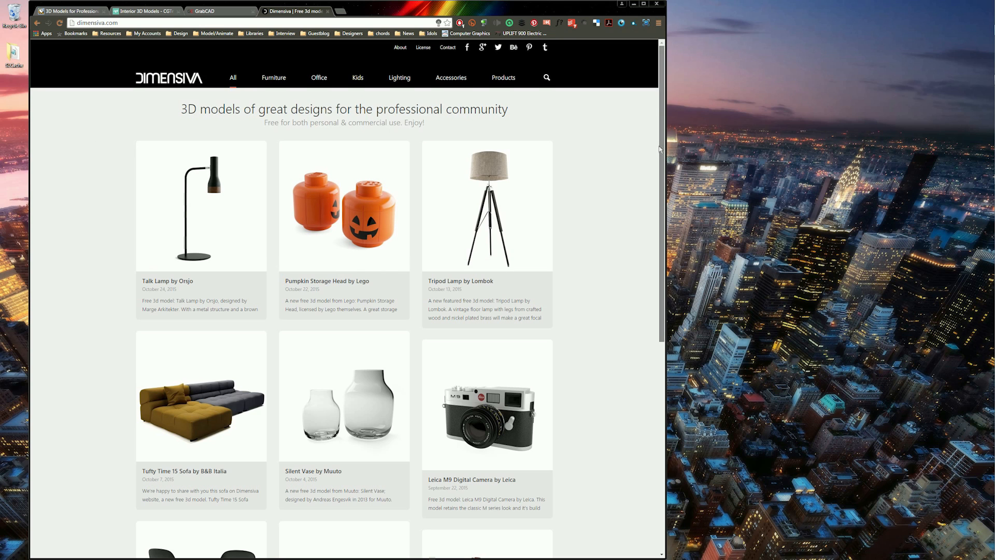
mouse_move(659, 148)
left_mouse_down()
mouse_move(664, 206)
mouse_move(661, 146)
left_mouse_up()
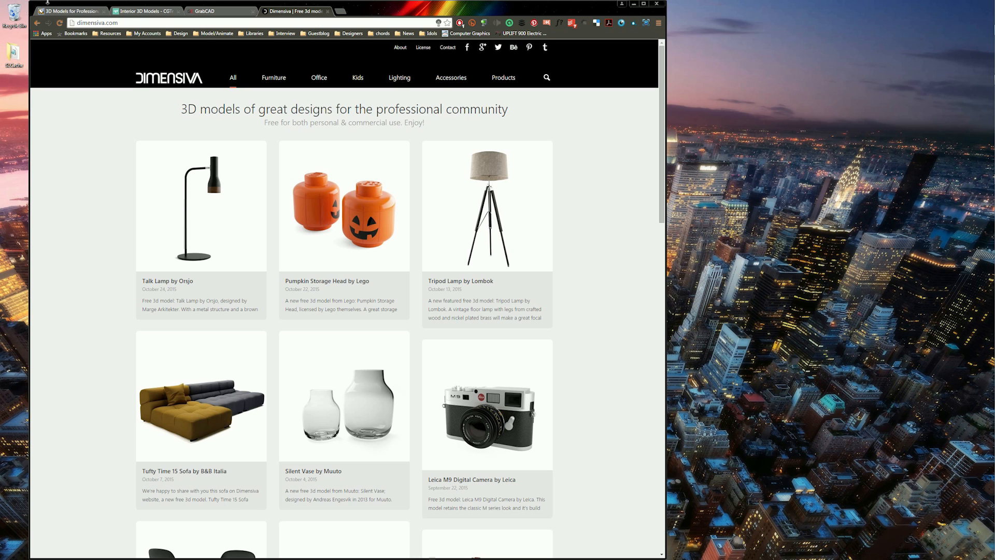
Switch to the TurboSquid site and look through its home page model categories from Animals to Furniture
left_click(62, 12)
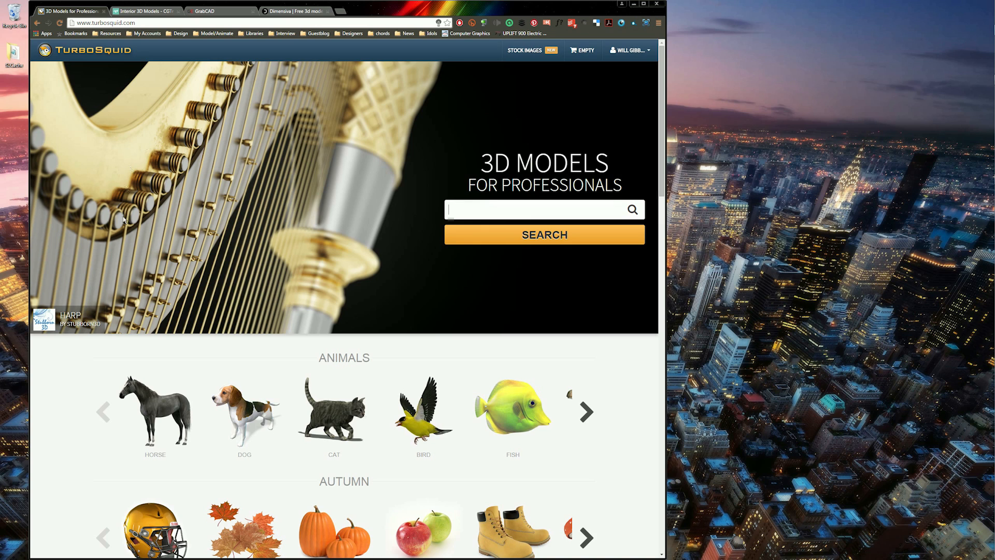
scroll(627, 378, "down", 5)
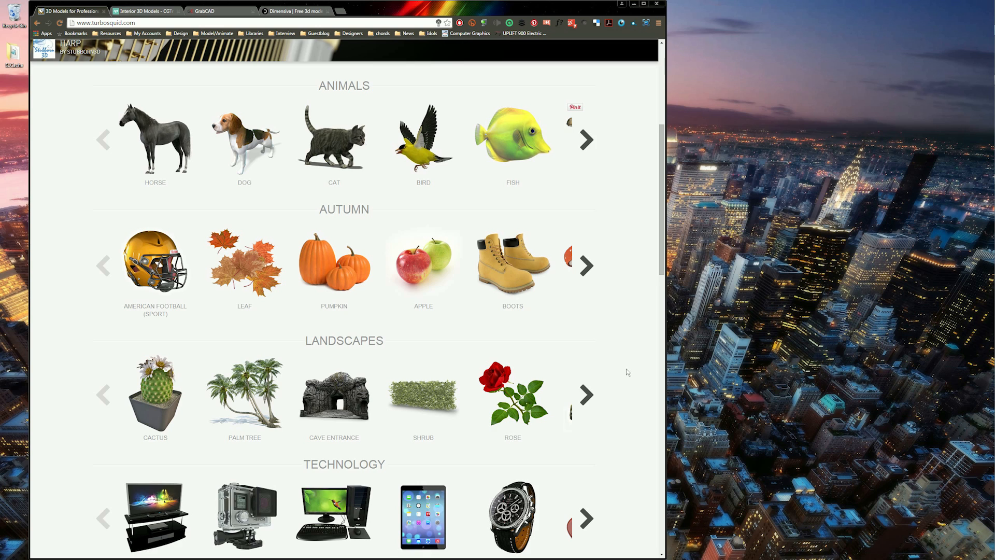
scroll(626, 371, "down", 6)
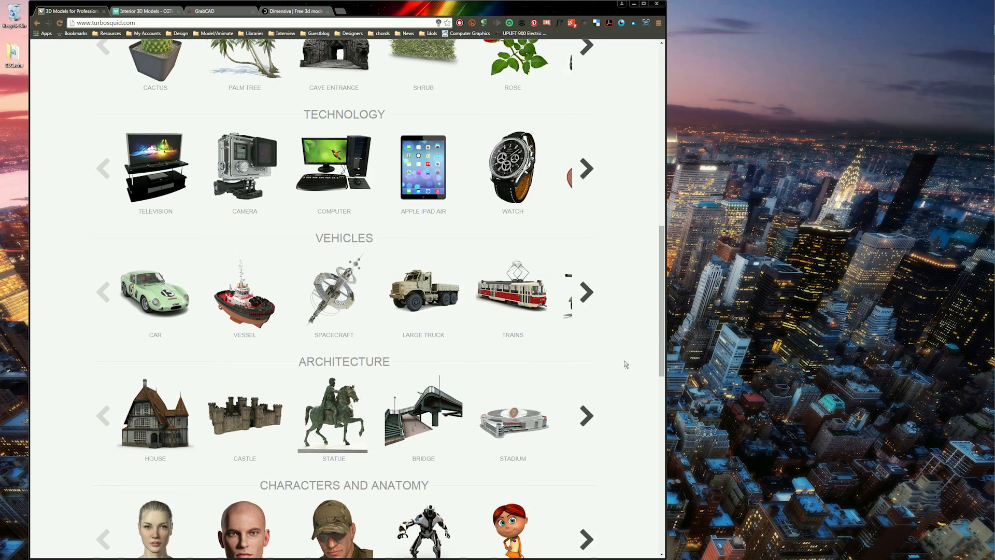
scroll(626, 364, "down", 1)
scroll(626, 364, "down", 1)
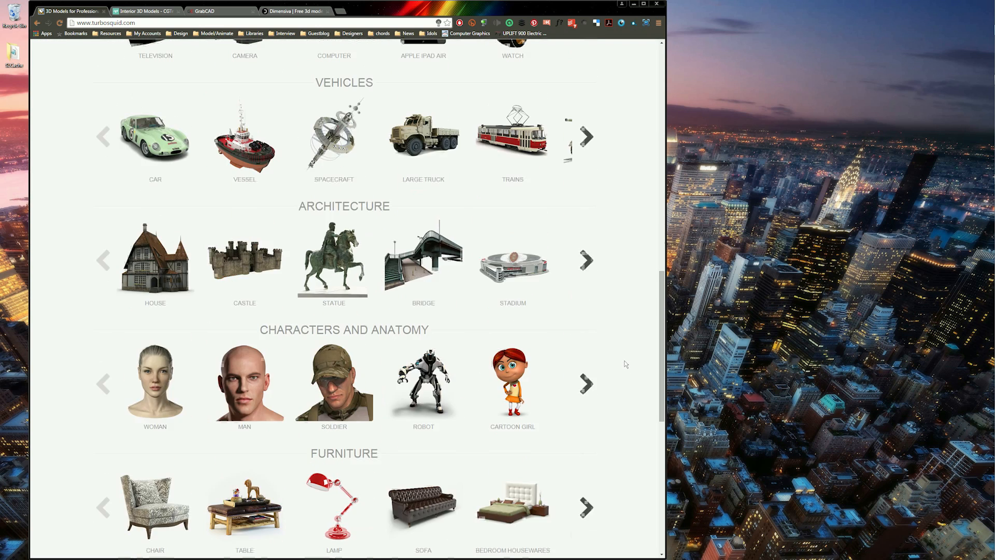
scroll(625, 362, "down", 2)
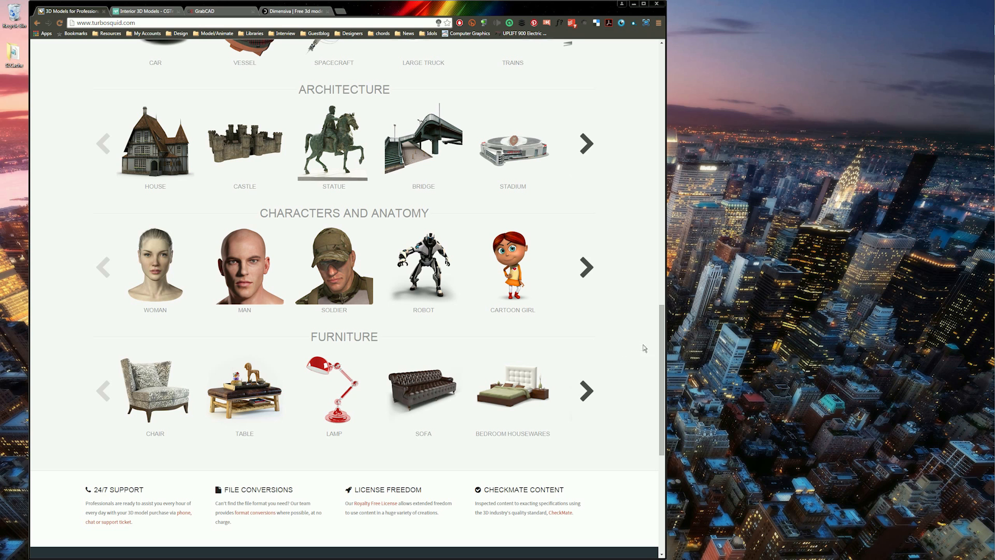
left_click_drag(662, 322, 647, 131)
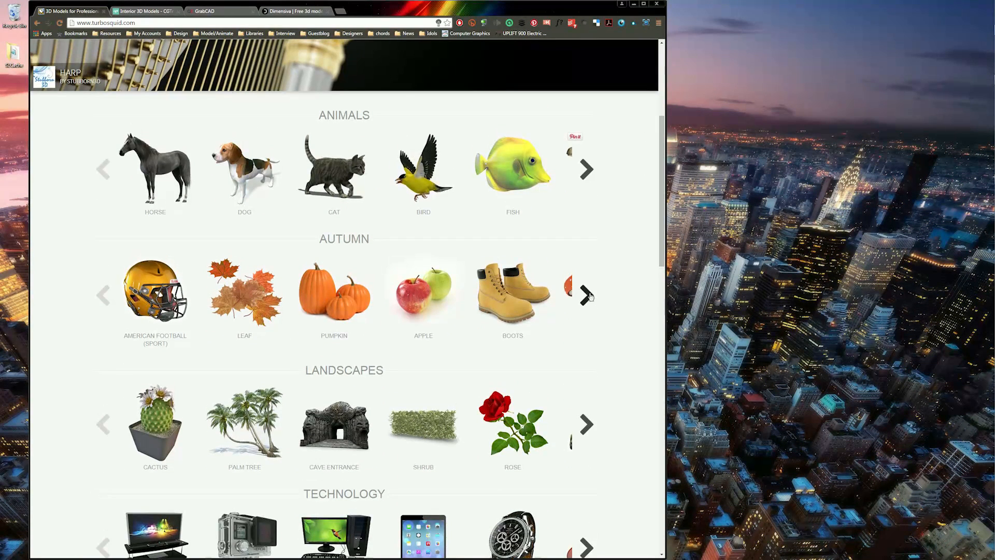
Browse further models in the Autumn, Animals and Technology categories
left_click(589, 295)
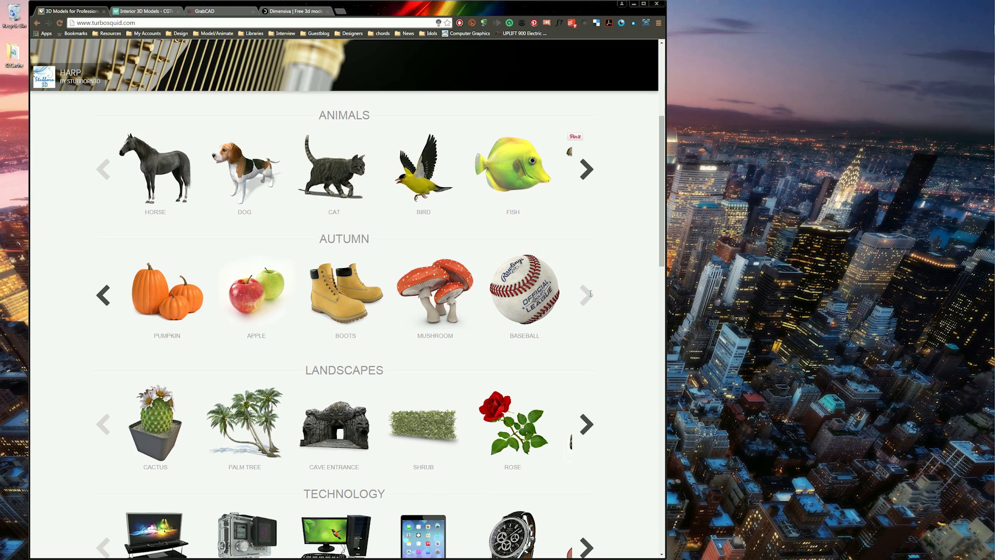
left_click(586, 169)
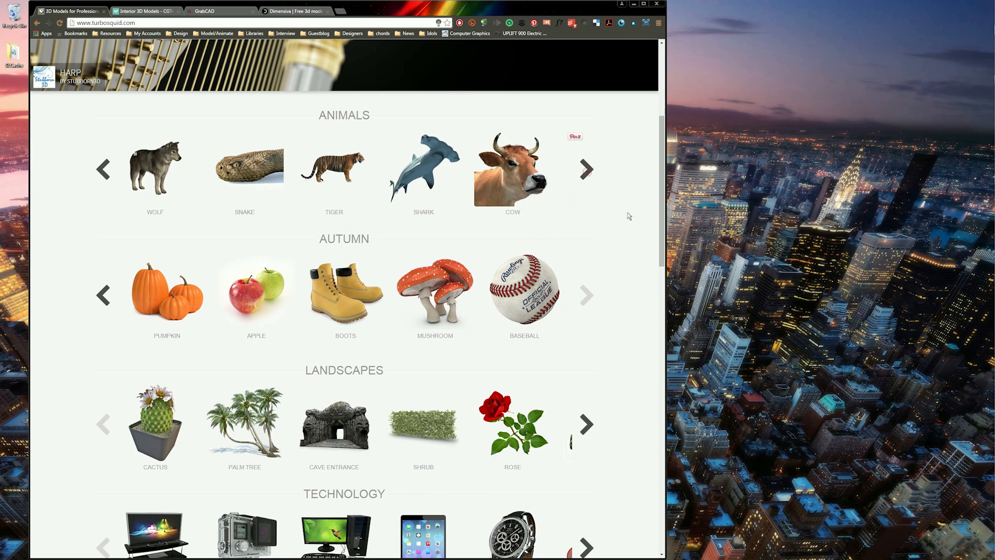
scroll(627, 217, "down", 3)
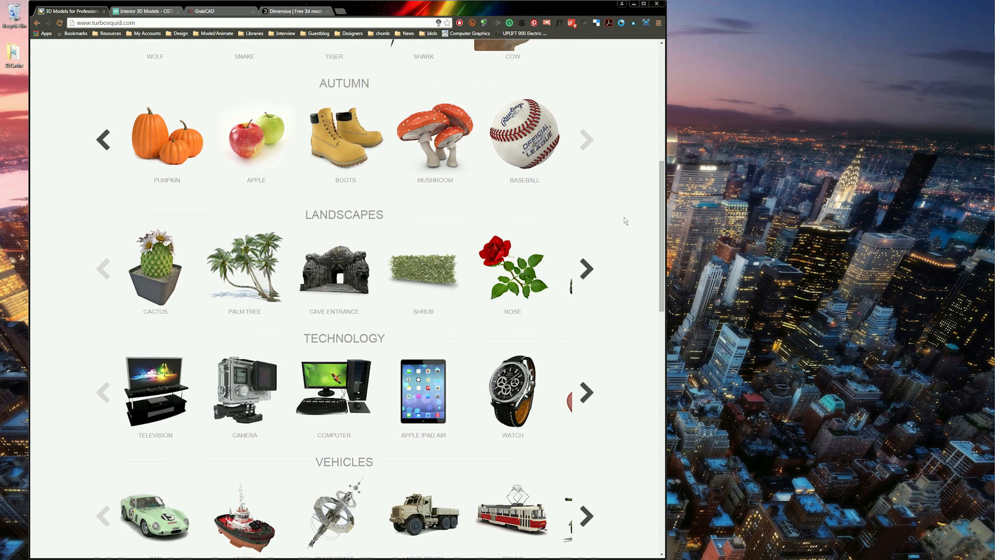
left_click(586, 393)
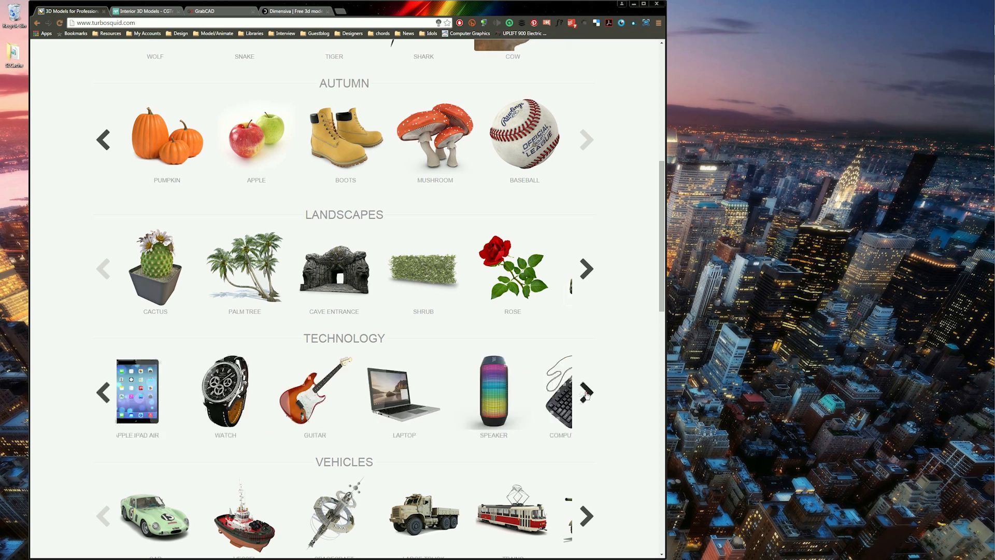
scroll(623, 356, "up", 5)
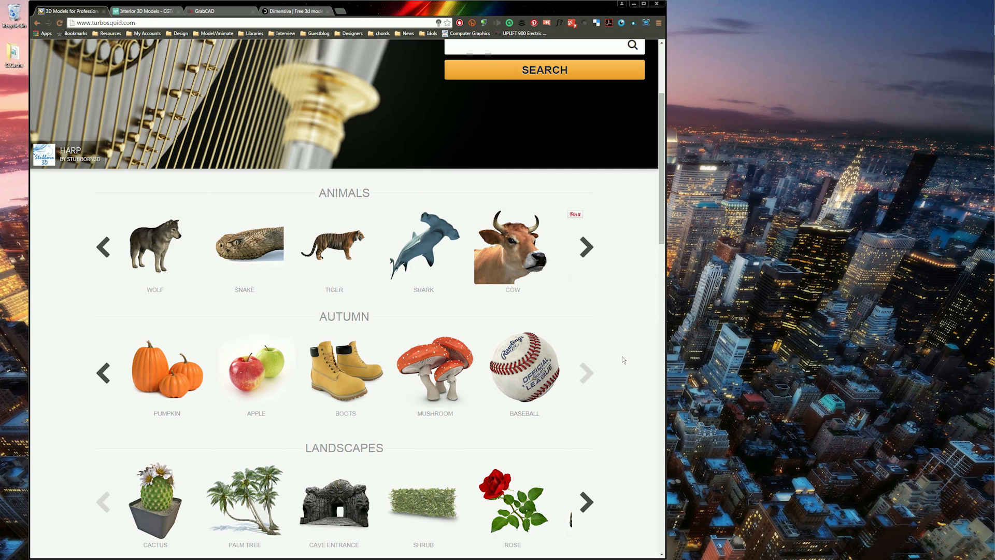
Search the TurboSquid model library for "interiors"
scroll(623, 360, "up", 3)
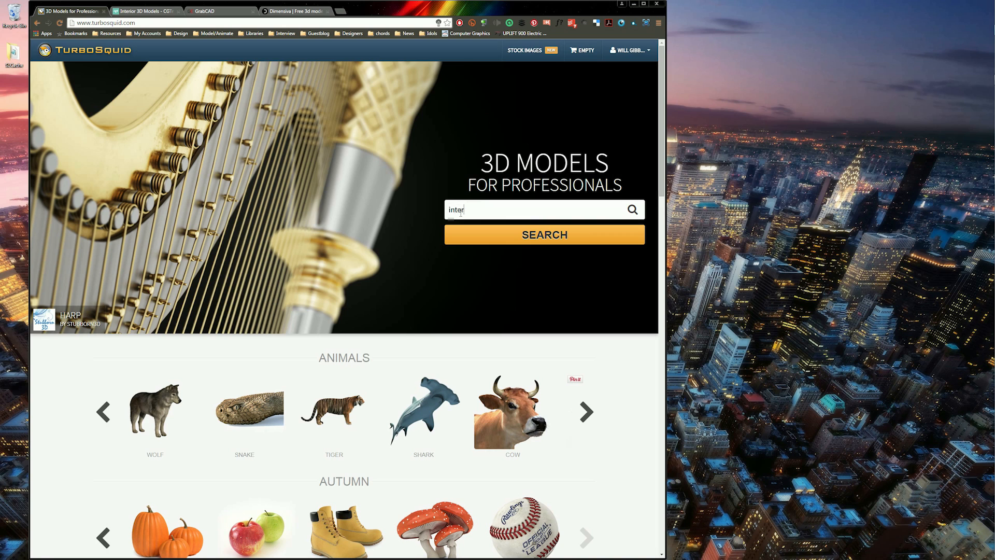
type("or")
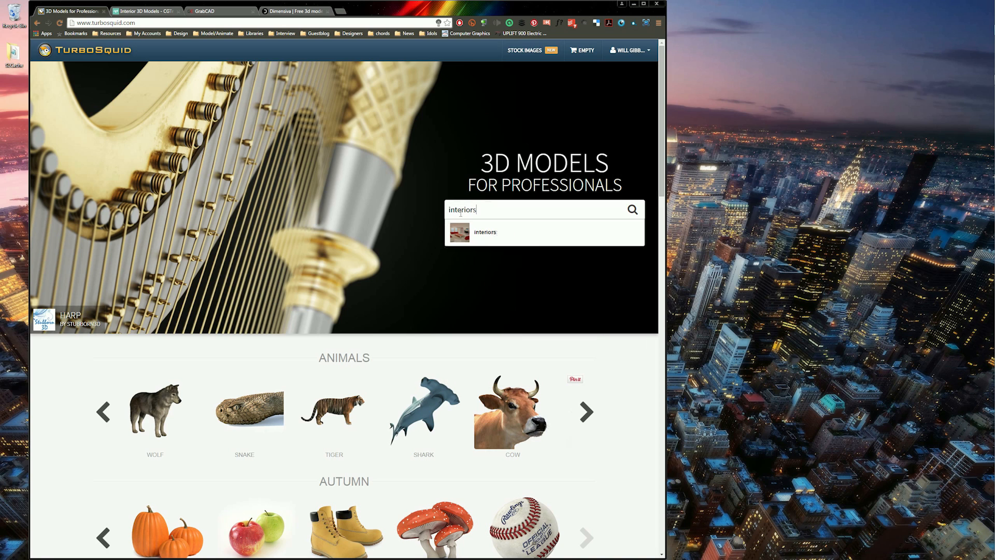
type("s")
key("Return")
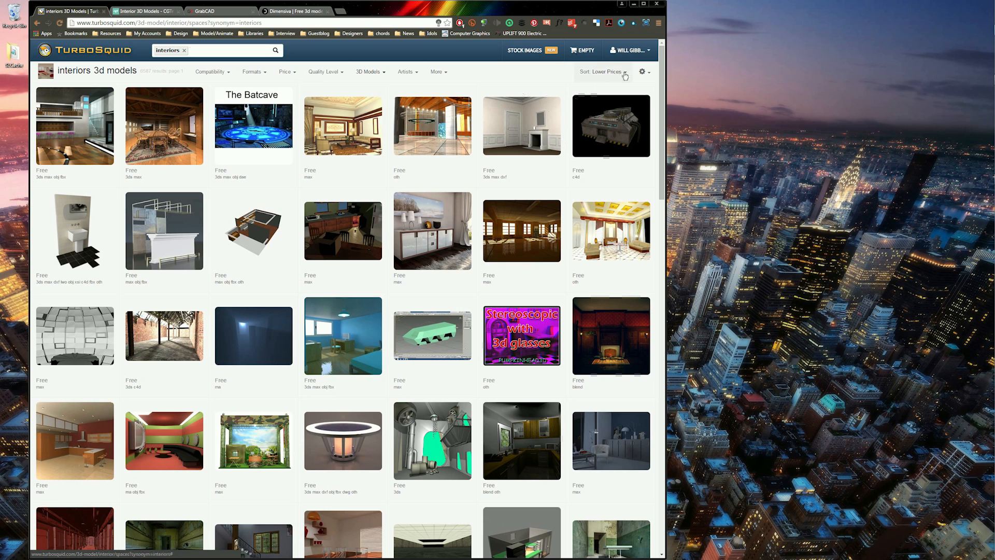
Check the available sort orders and look through the first page of interior models
left_click(626, 73)
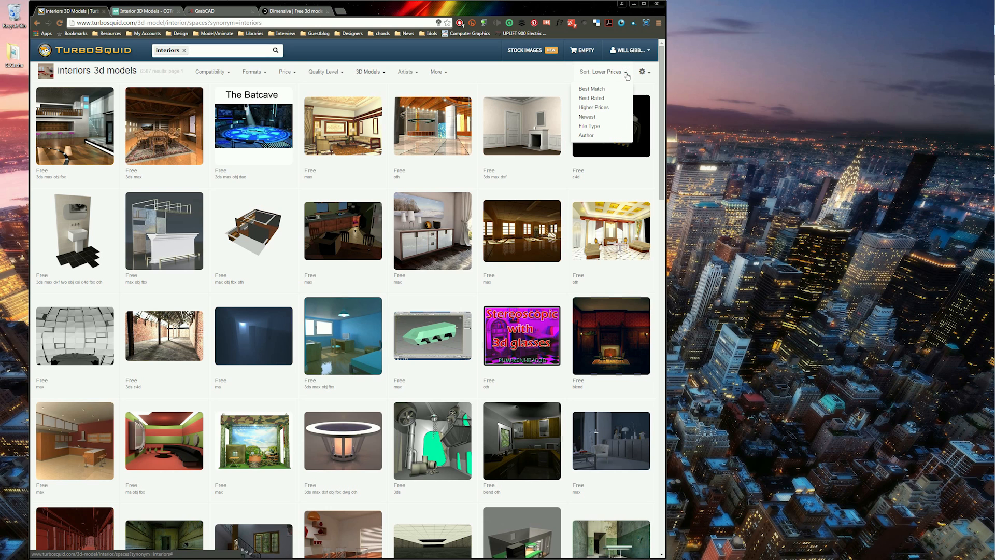
left_click(522, 78)
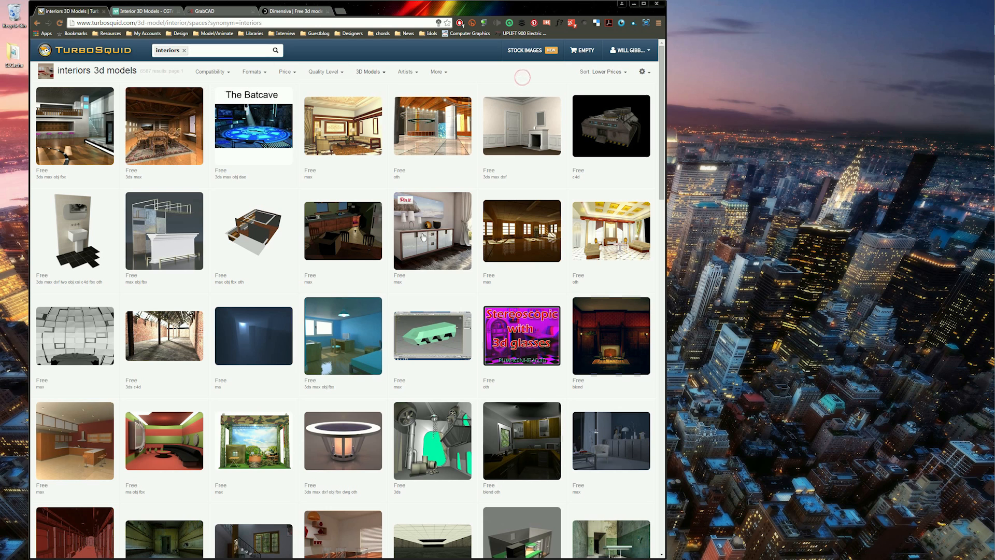
scroll(423, 237, "down", 15)
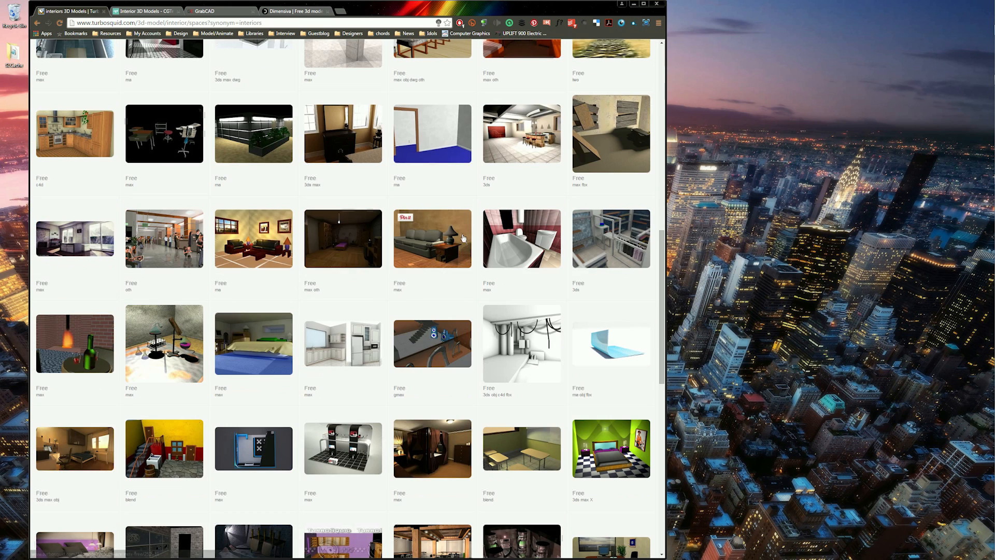
scroll(463, 239, "down", 5)
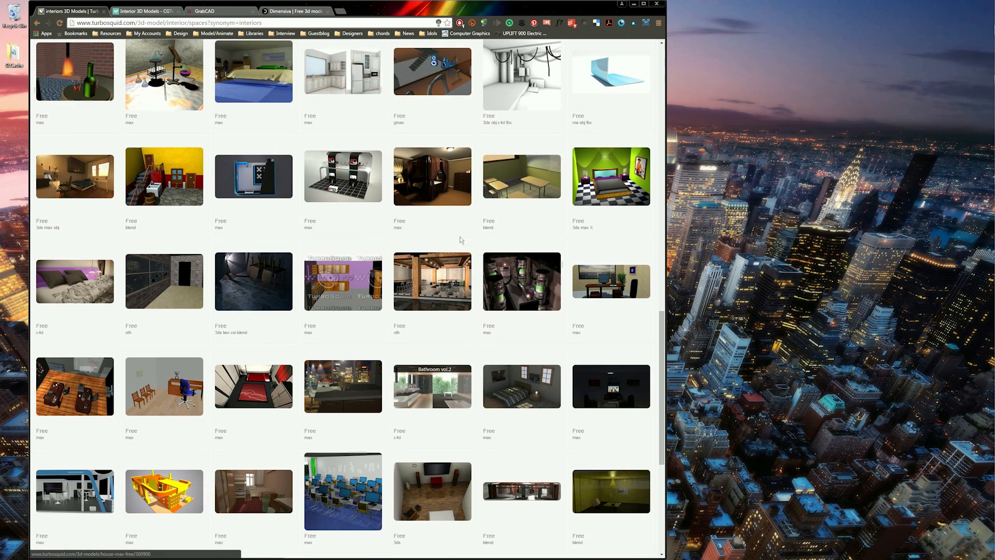
scroll(462, 240, "down", 5)
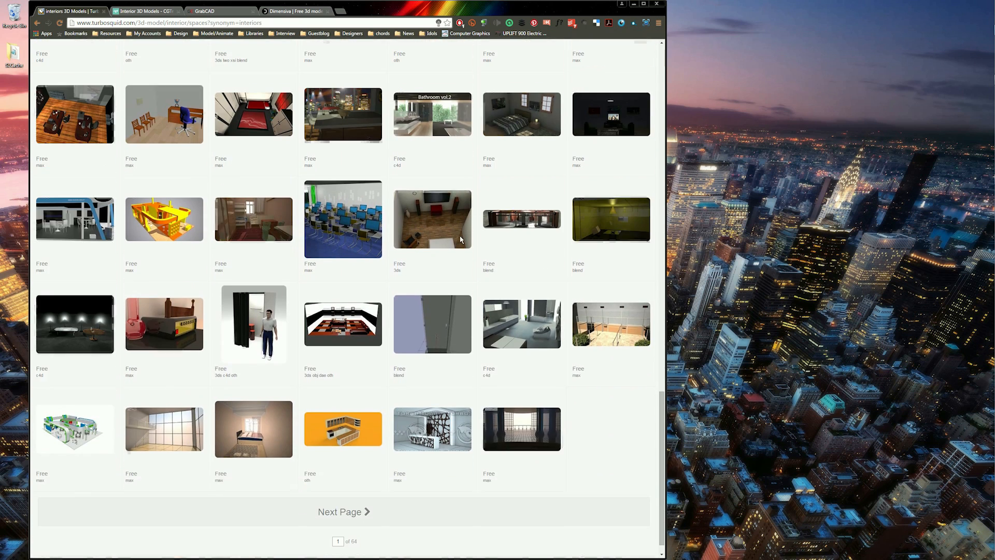
mouse_move(461, 240)
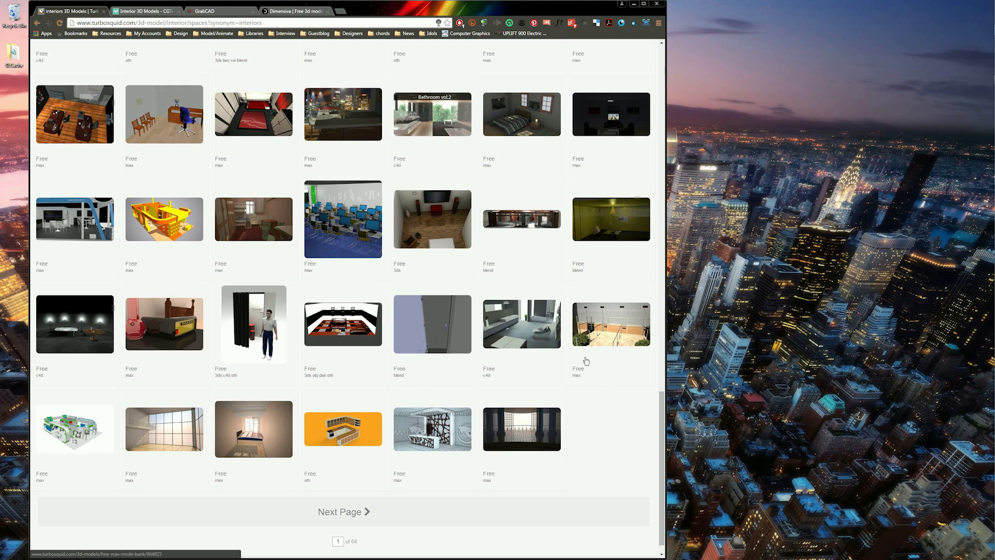
Look back over the free TurboSquid interior models up to the start of the results
mouse_move(642, 392)
scroll(462, 208, "up", 15)
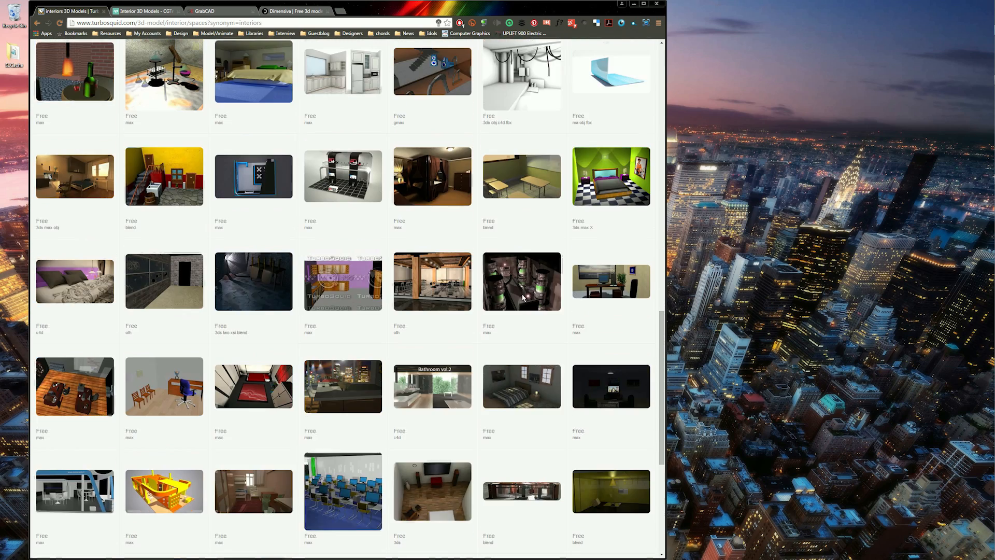
scroll(463, 209, "up", 10)
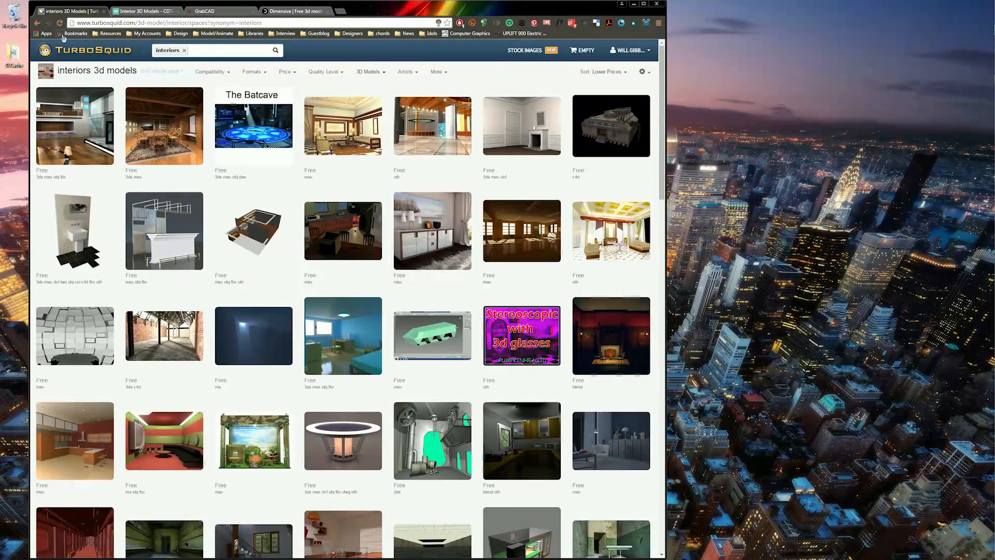
Switch to the CGTrader site and search its 3D models for "interior"
left_click(138, 10)
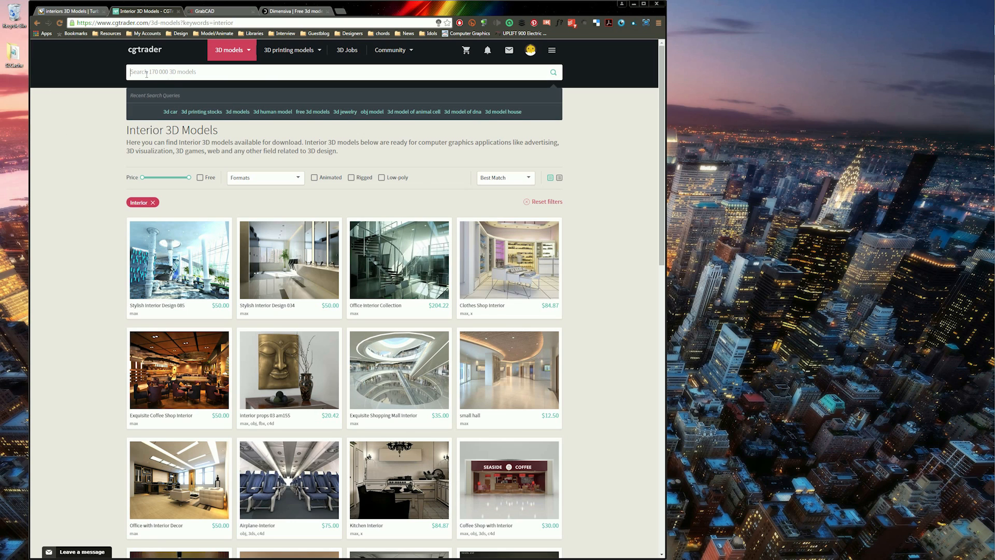
type("interi")
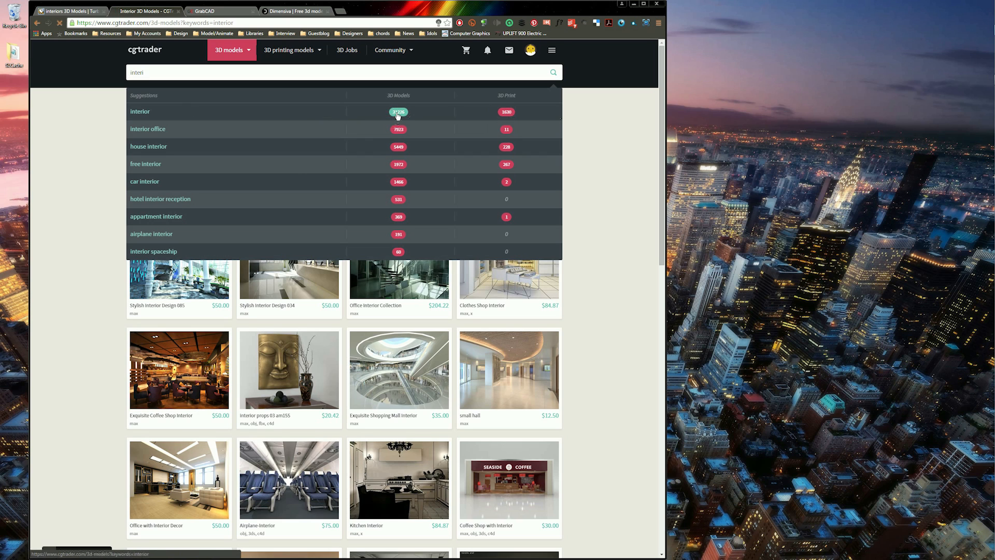
left_click(254, 120)
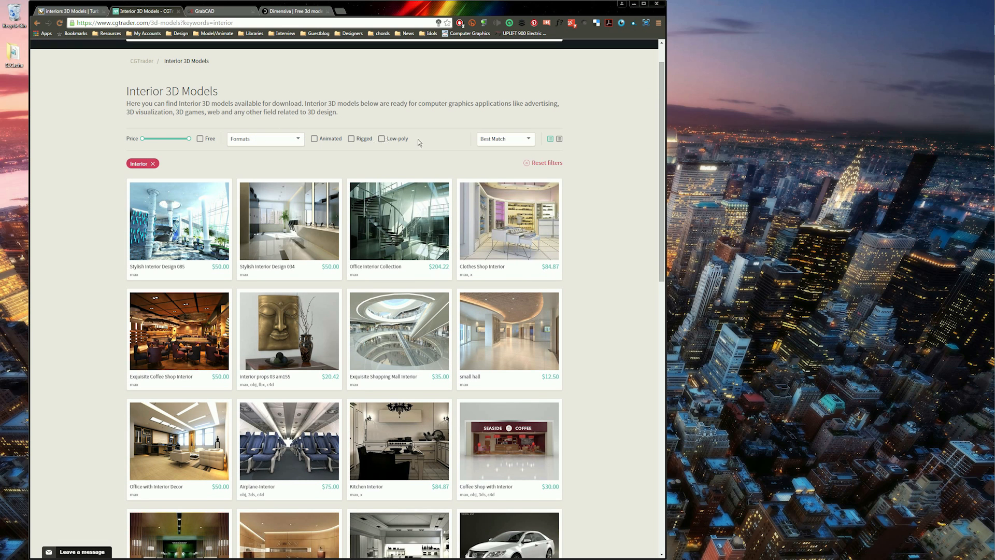
Look through the first page of CGTrader interior models, including their prices and file formats
scroll(430, 182, "down", 4)
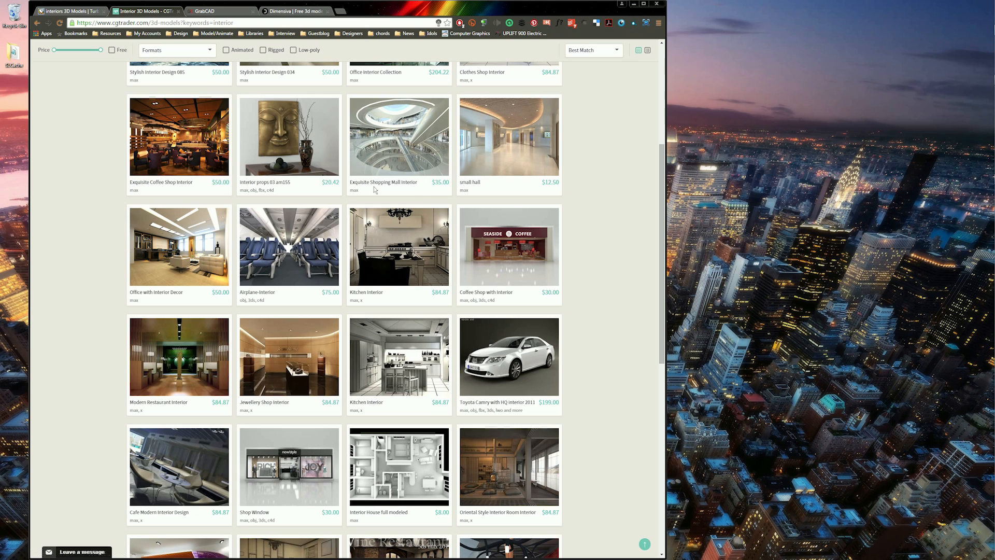
scroll(451, 315, "down", 5)
scroll(451, 315, "down", 4)
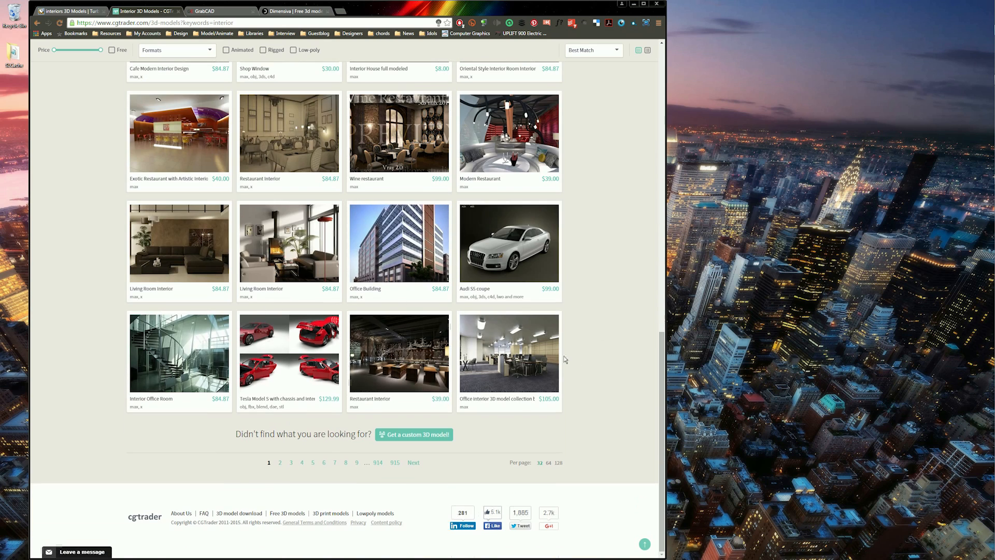
scroll(565, 360, "up", 15)
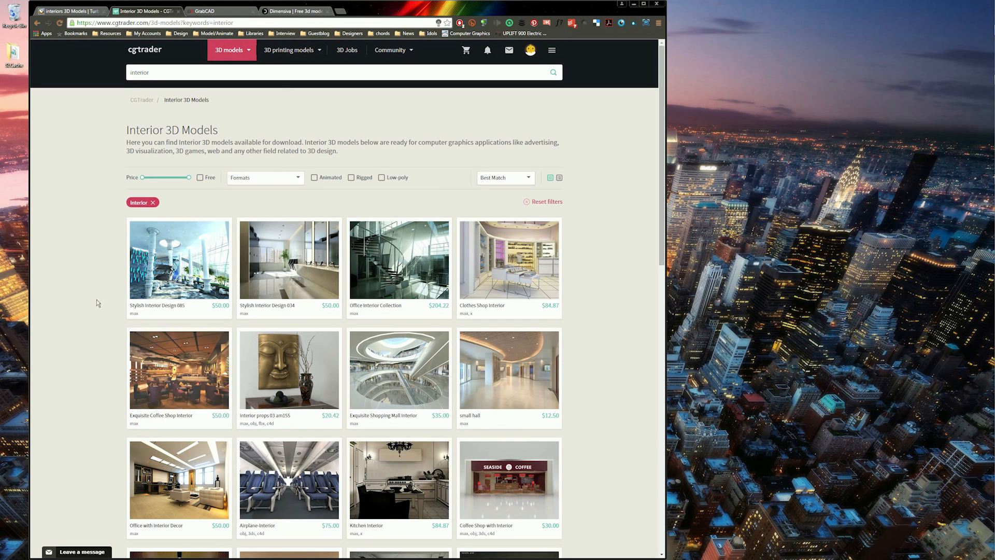
Switch to the GrabCAD site, search its library for "interior" and look through the models found
key("ctrl+Tab")
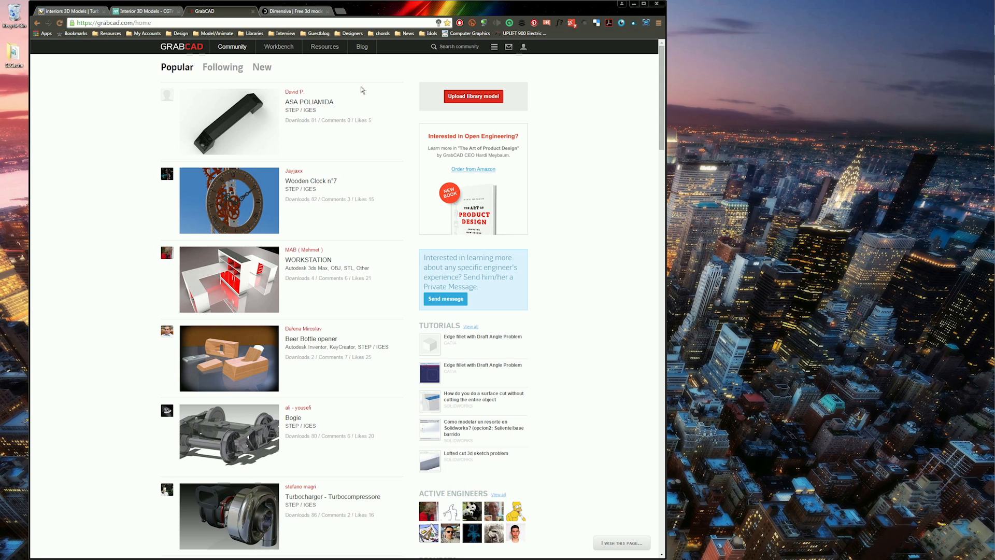
left_click(439, 47)
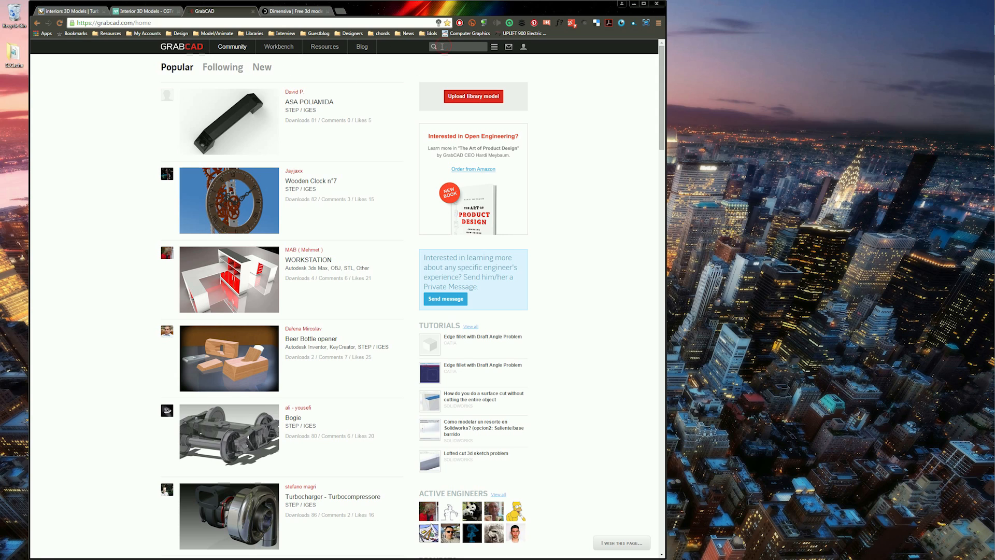
type("interior")
key("Return")
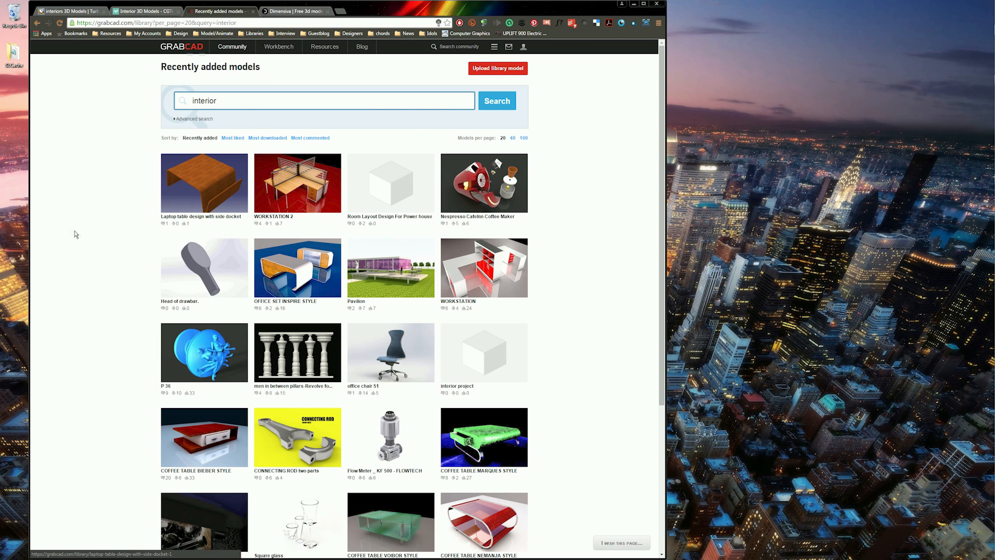
scroll(607, 322, "down", 2)
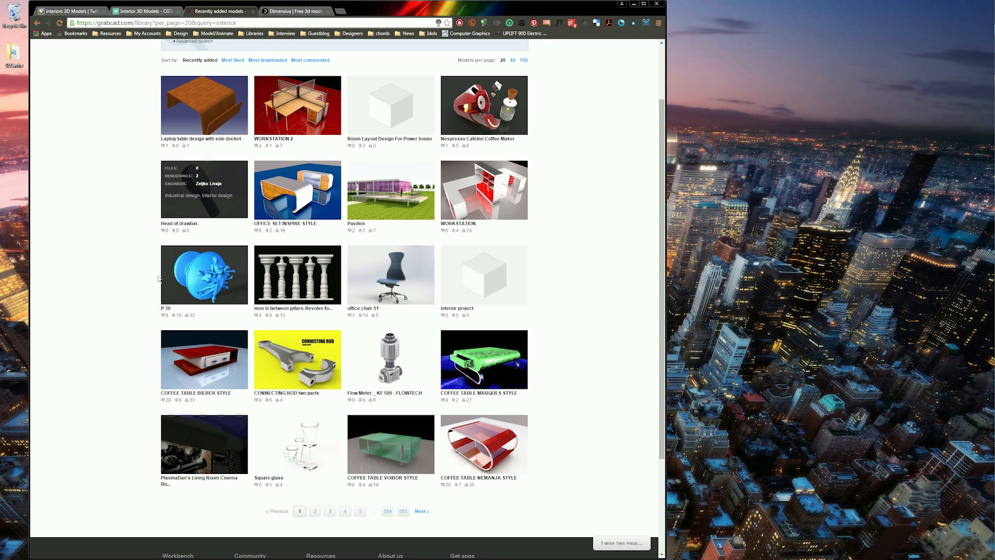
scroll(292, 125, "up", 2)
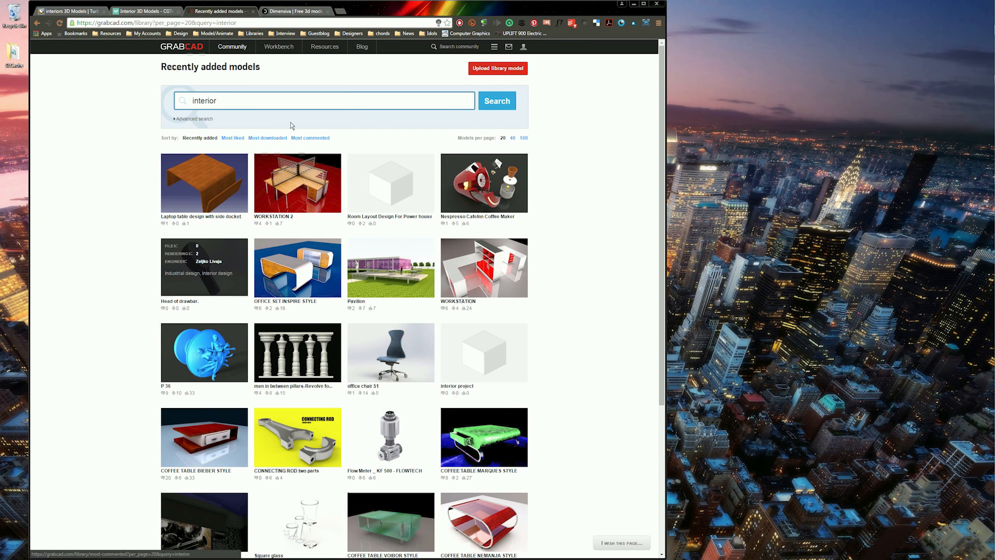
Search the GrabCAD library for "engine" and look through the first page of models
double_click(278, 104)
type("en")
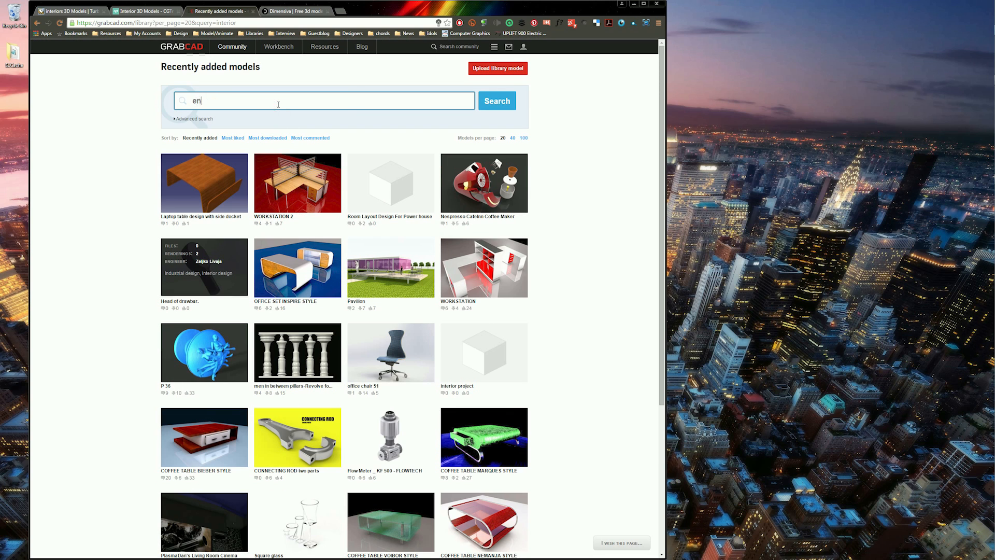
type("gine")
key("Return")
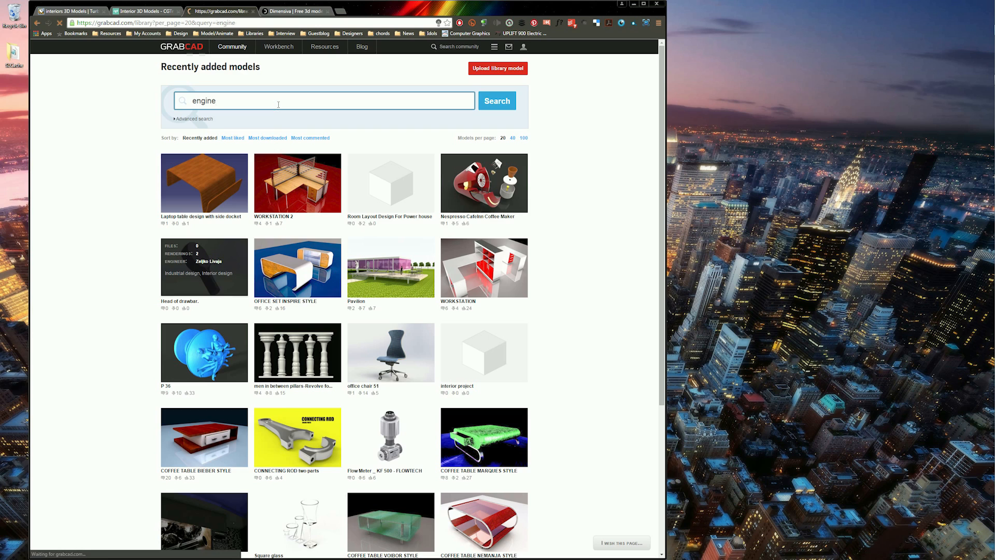
scroll(425, 309, "down", 2)
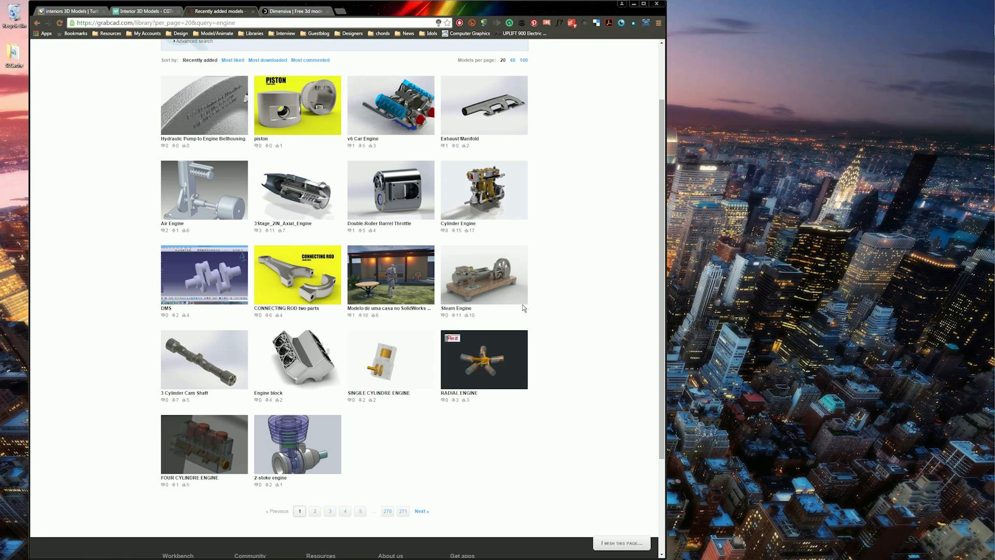
scroll(592, 337, "up", 2)
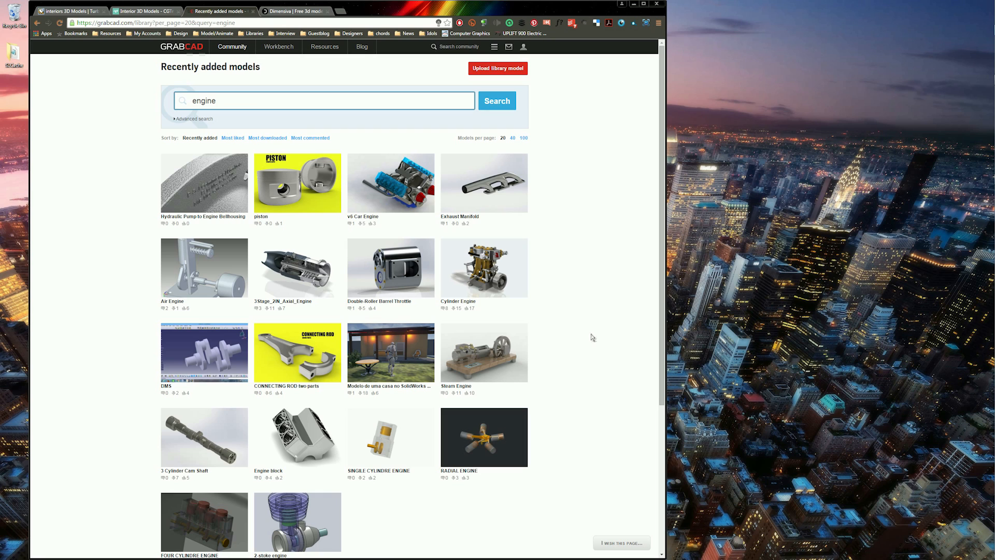
Return to the Dimensiva site and browse its free furniture, lighting, accessory and product models
left_click(293, 12)
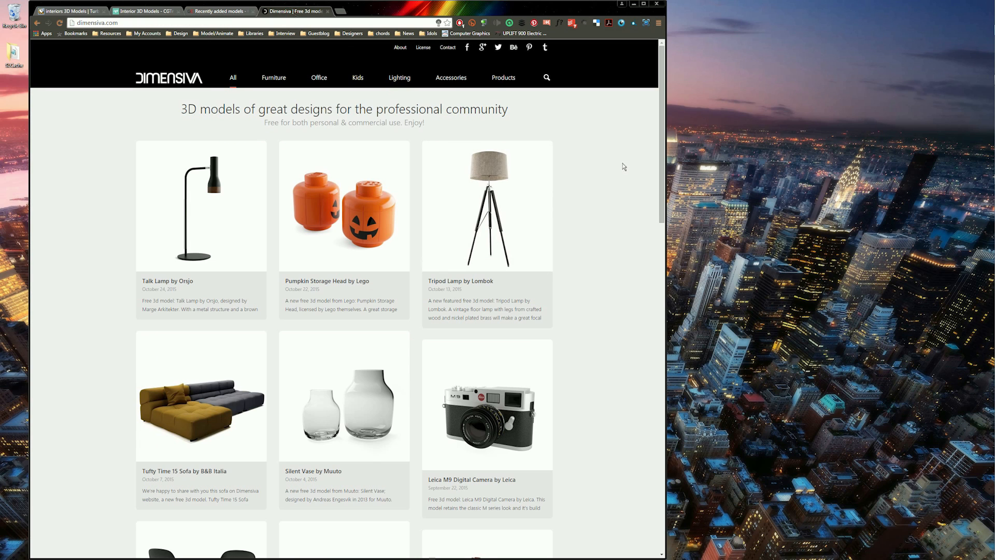
scroll(596, 153, "down", 3)
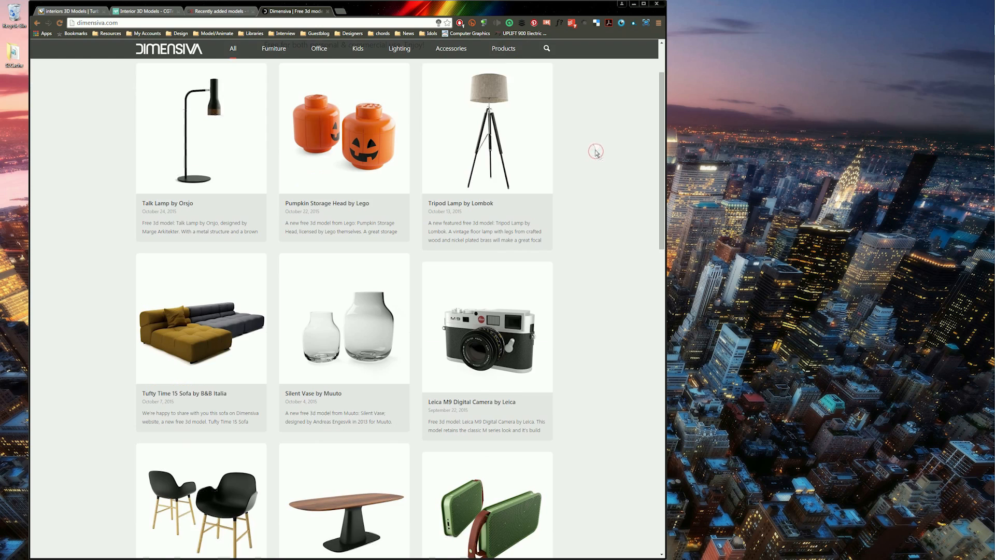
scroll(581, 206, "down", 3)
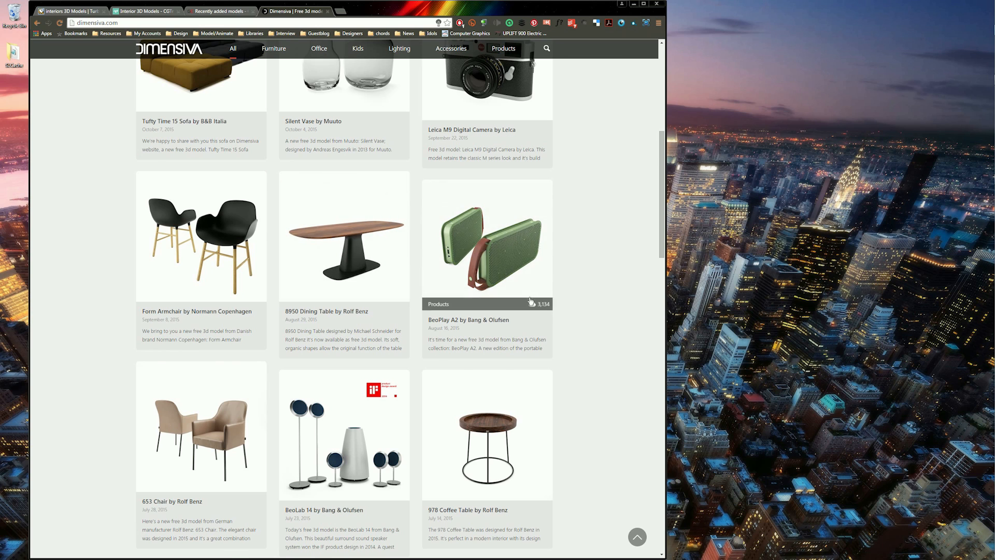
scroll(530, 301, "down", 3)
scroll(530, 300, "down", 2)
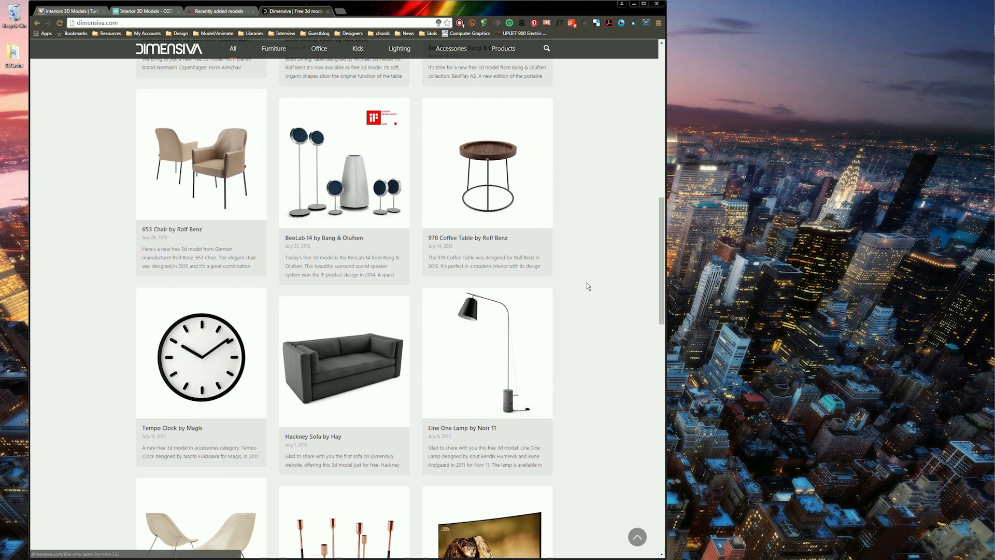
scroll(589, 286, "down", 2)
scroll(589, 286, "down", 3)
scroll(589, 286, "down", 8)
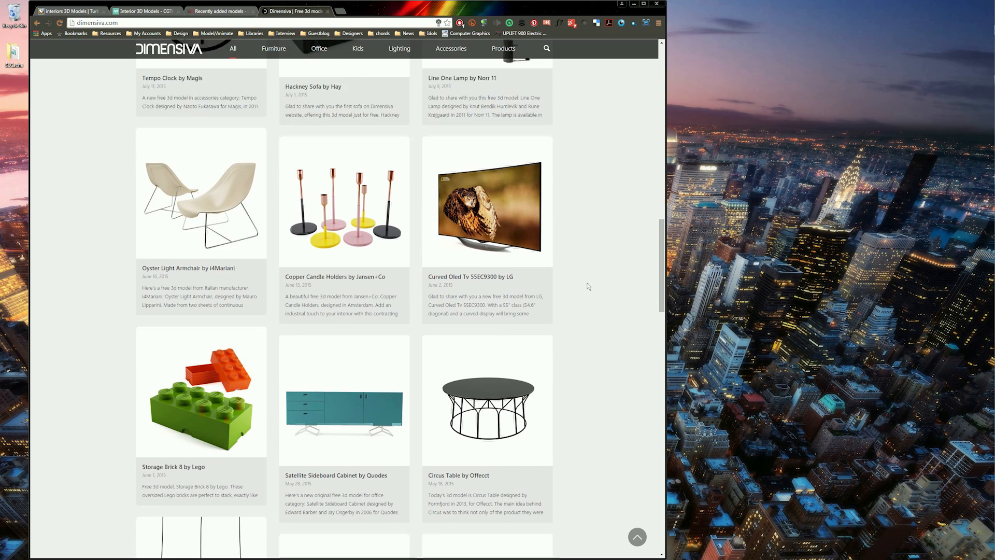
scroll(584, 279, "down", 8)
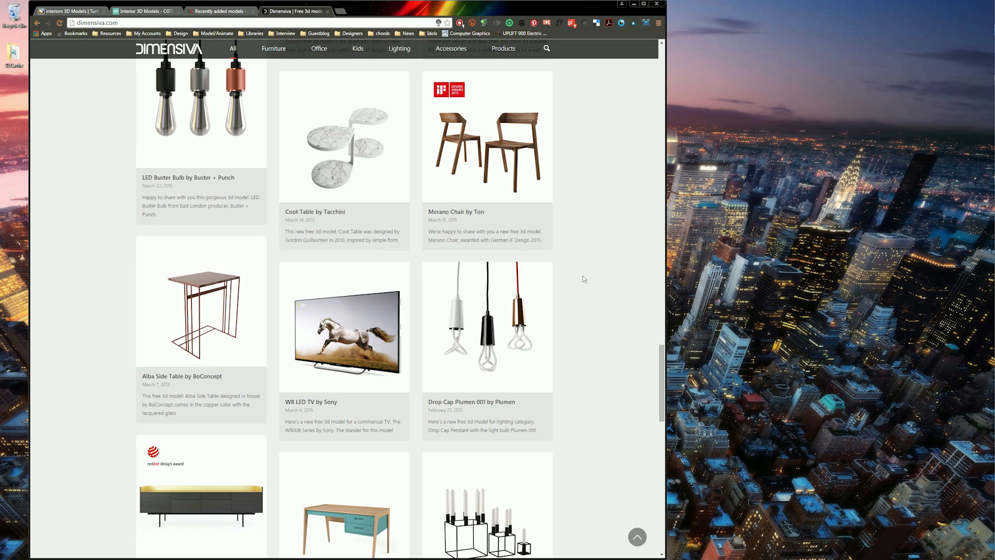
scroll(583, 276, "down", 3)
scroll(582, 275, "down", 2)
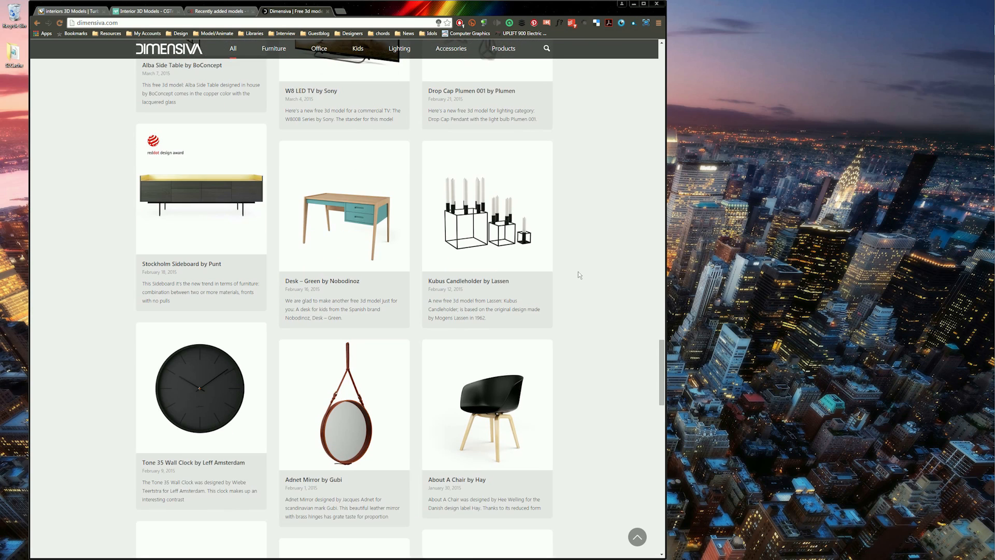
scroll(580, 273, "up", 20)
scroll(585, 276, "up", 20)
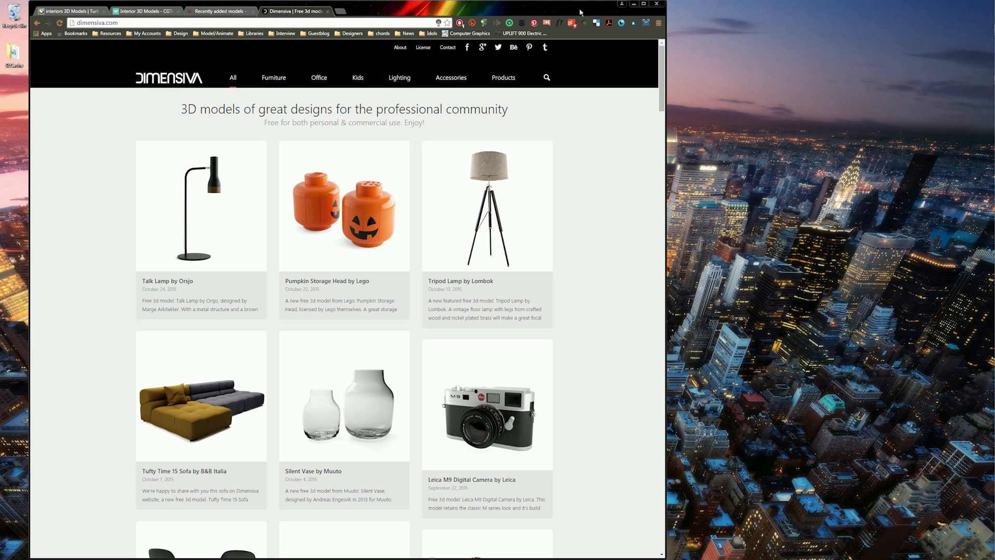
Close the Chrome browser window and switch to KeyShot
left_click(634, 4)
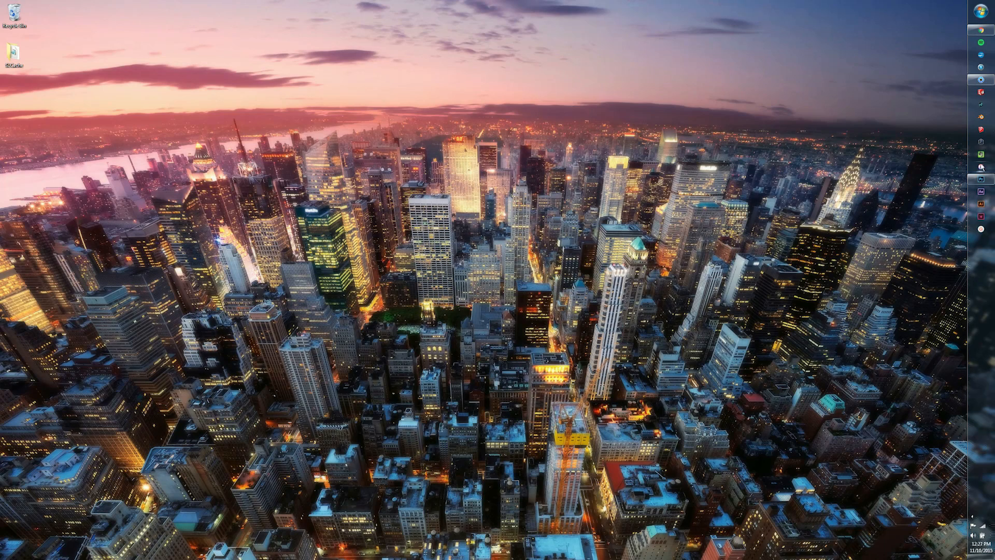
right_click(981, 30)
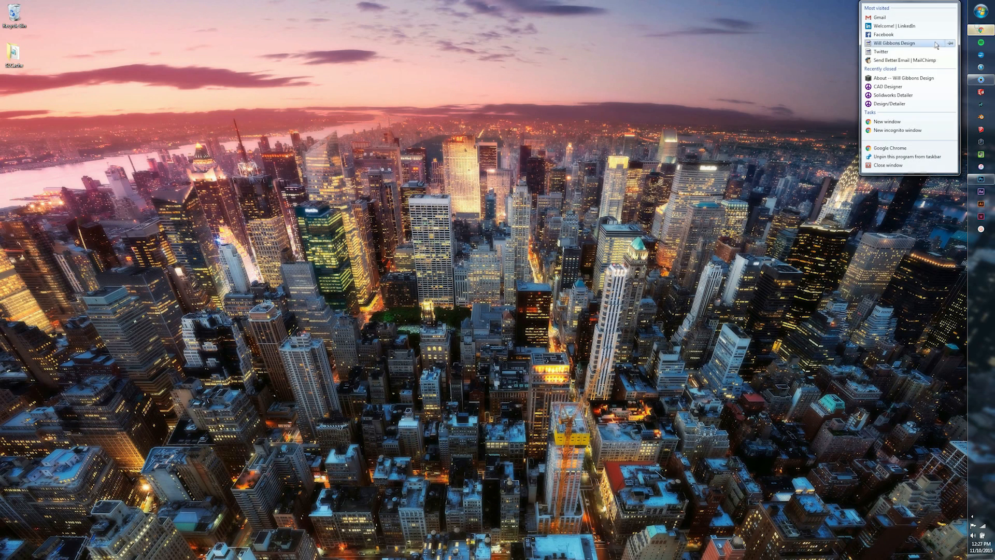
left_click(897, 166)
left_click(981, 79)
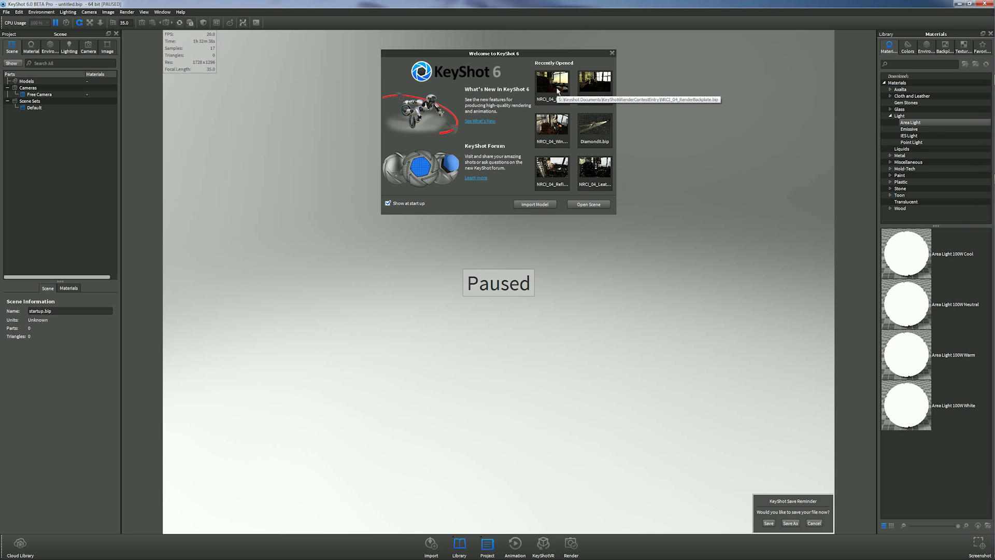
Open the recent scene NRCI_04_RenderBackplate.bip without saving the untitled scene
left_click(558, 91)
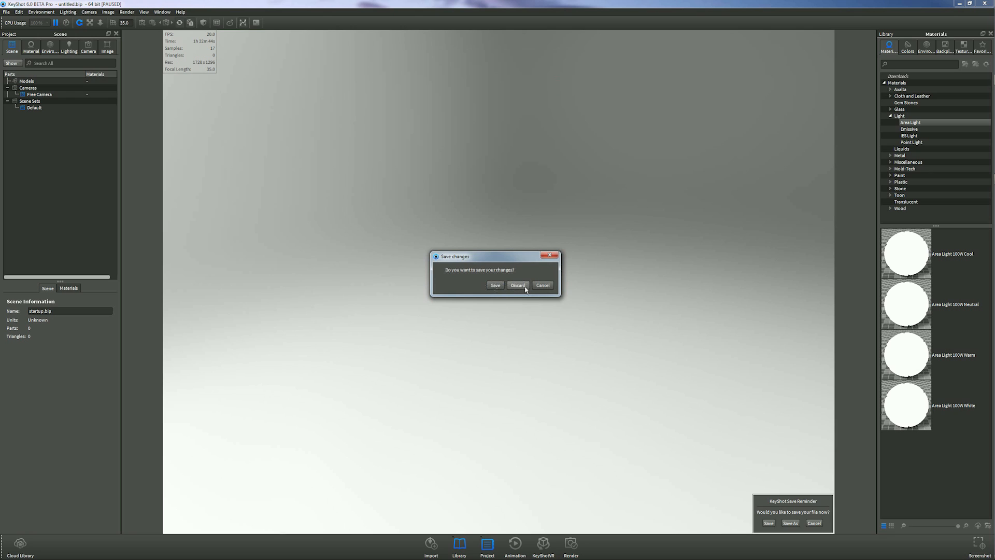
left_click(496, 285)
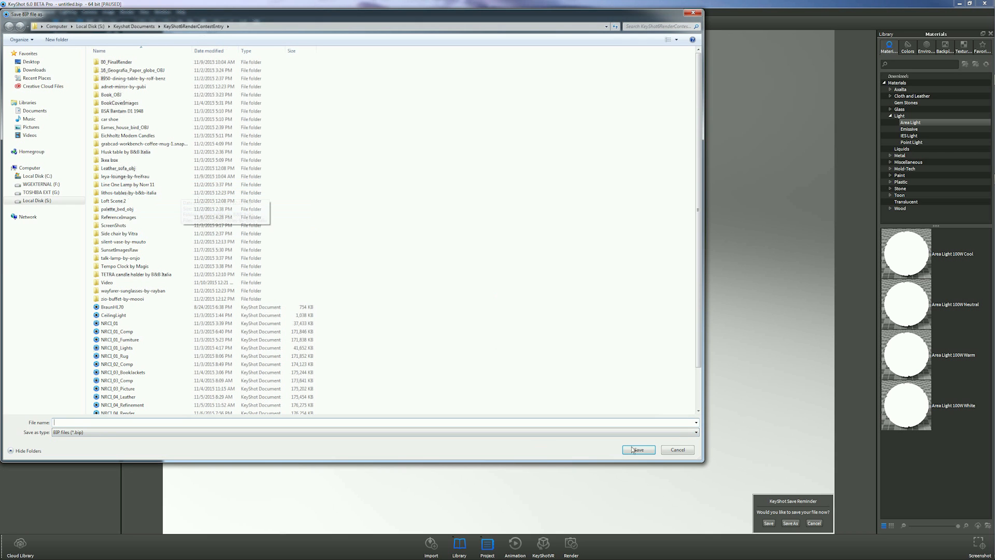
left_click(678, 449)
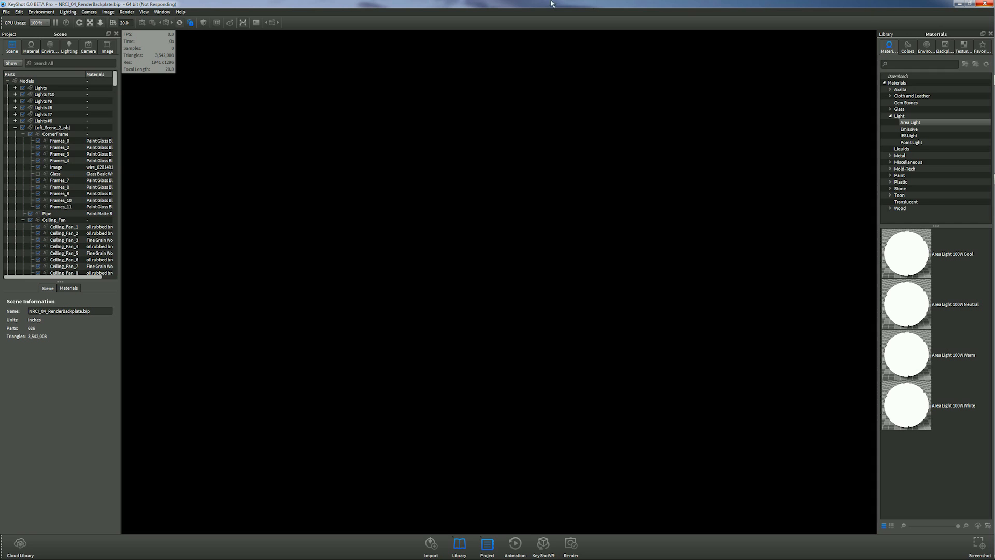
Open the KeyShot6RenderContestEntry folder inside Keyshot Documents on Local Disk (S:) in Windows Explorer
mouse_move(981, 80)
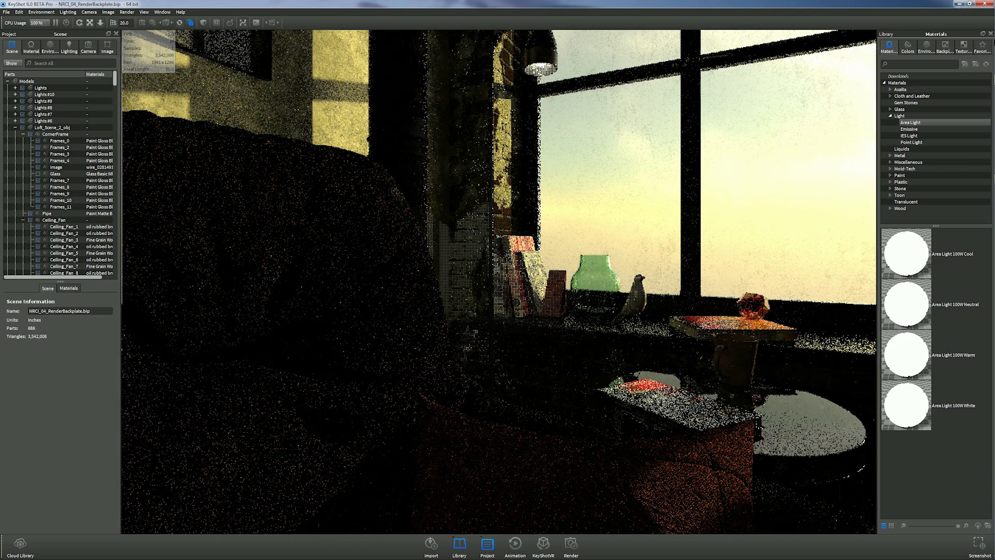
mouse_move(992, 155)
left_click(981, 10)
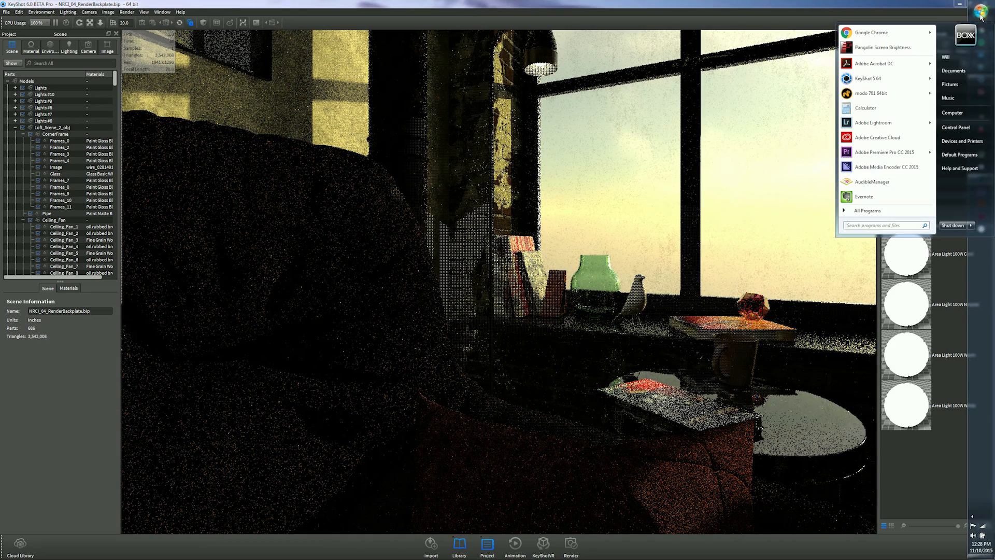
left_click(951, 113)
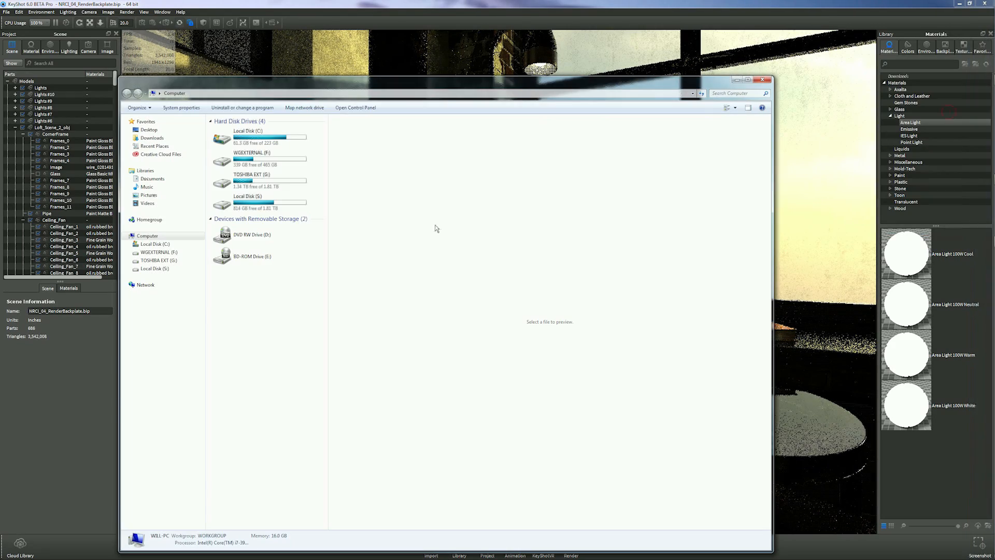
left_click(154, 269)
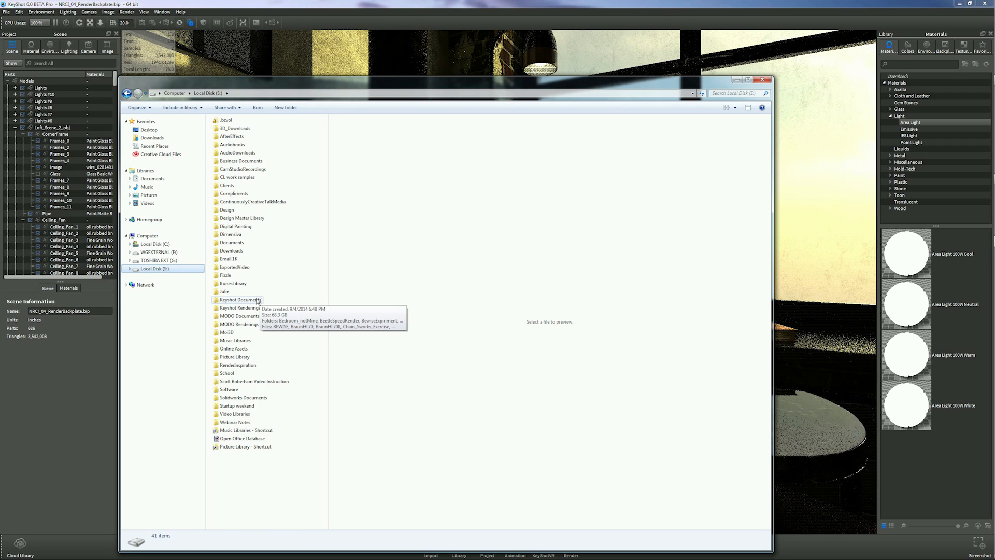
double_click(239, 300)
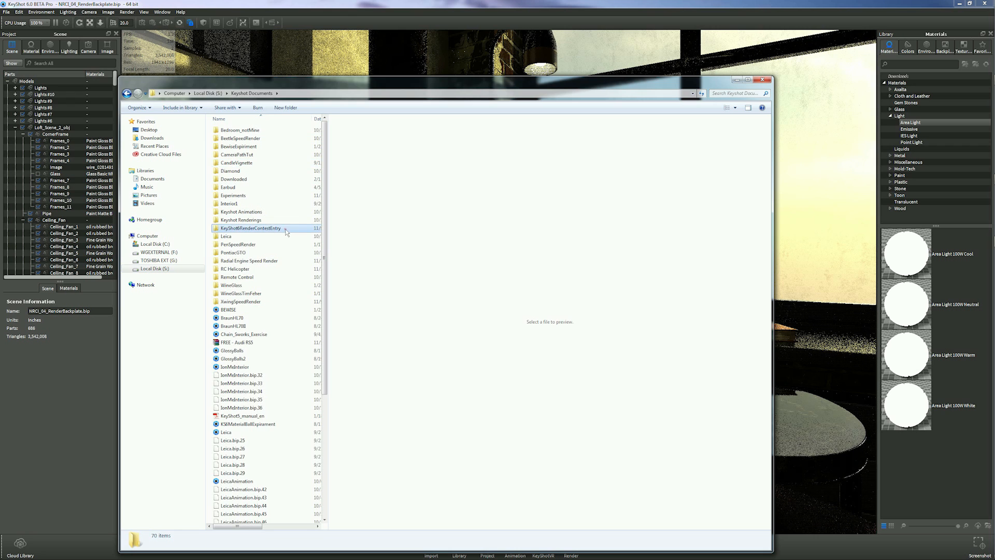
double_click(284, 229)
key("BackSpace")
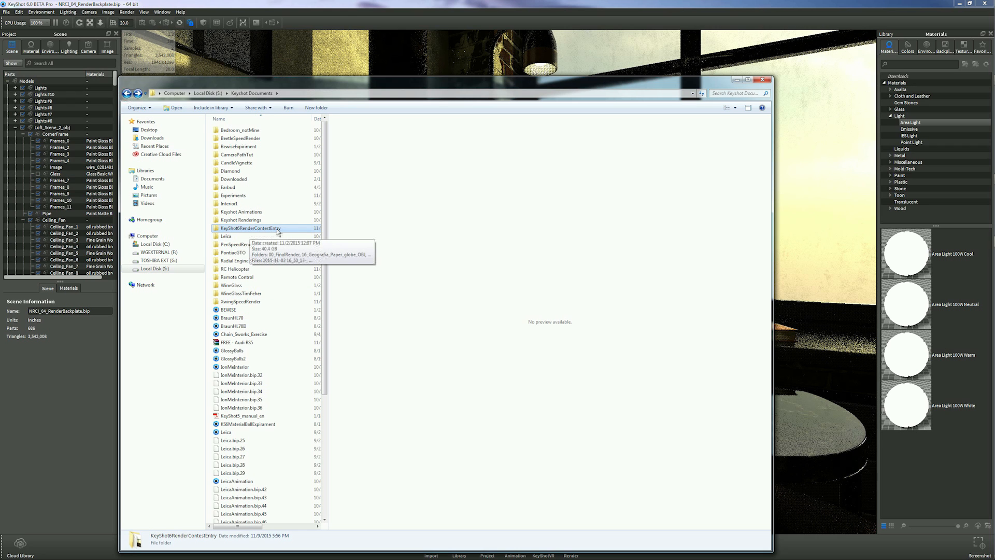
double_click(278, 229)
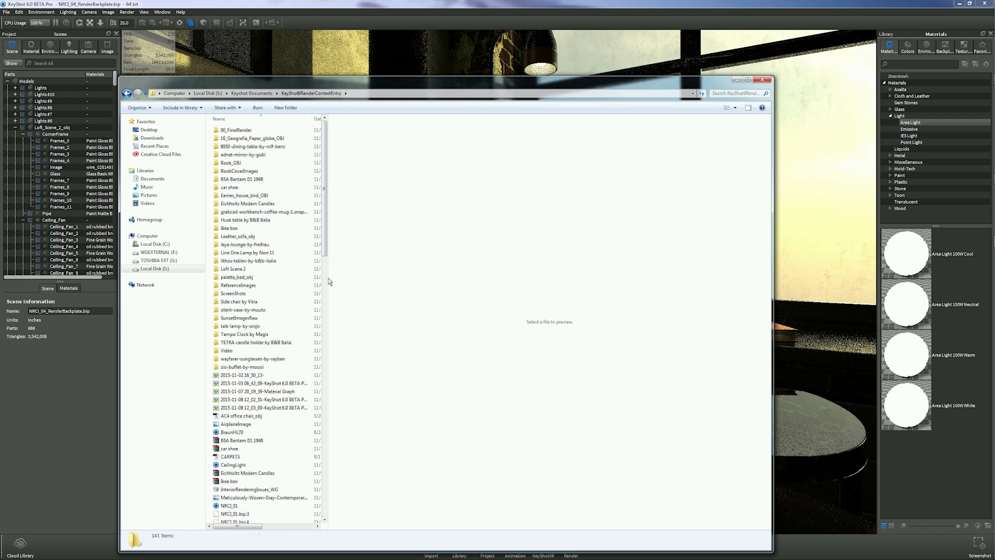
Look through the contest folder's downloaded model folders and saved NRCI scene versions, and return to KeyShot
left_click_drag(330, 282, 417, 283)
scroll(303, 265, "down", 12)
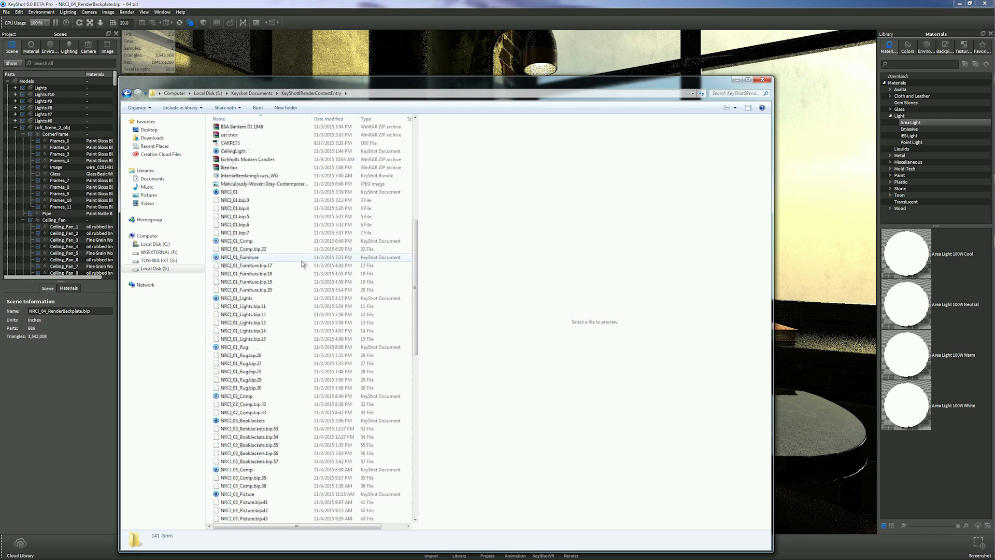
scroll(302, 264, "down", 12)
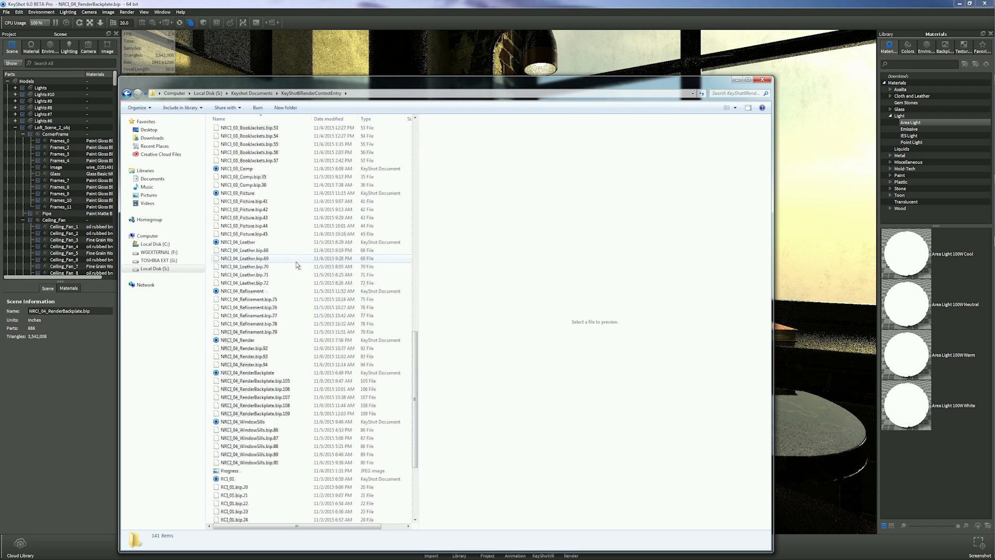
scroll(297, 264, "up", 20)
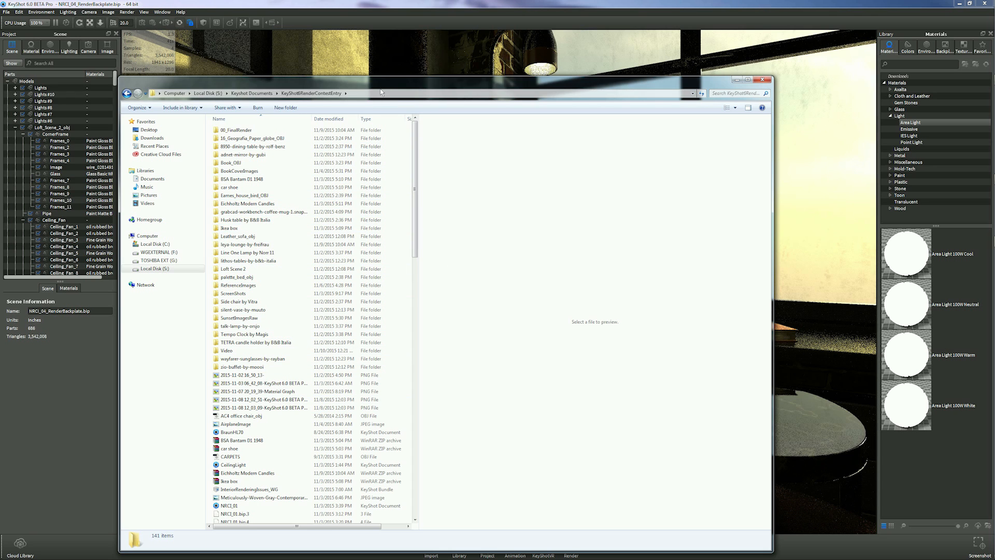
left_click_drag(383, 85, 394, 54)
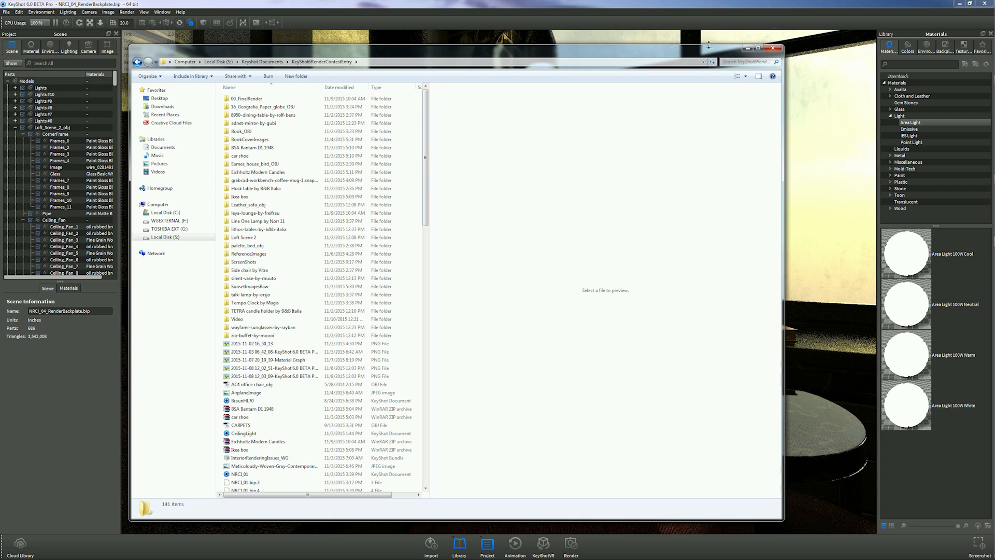
left_click(747, 48)
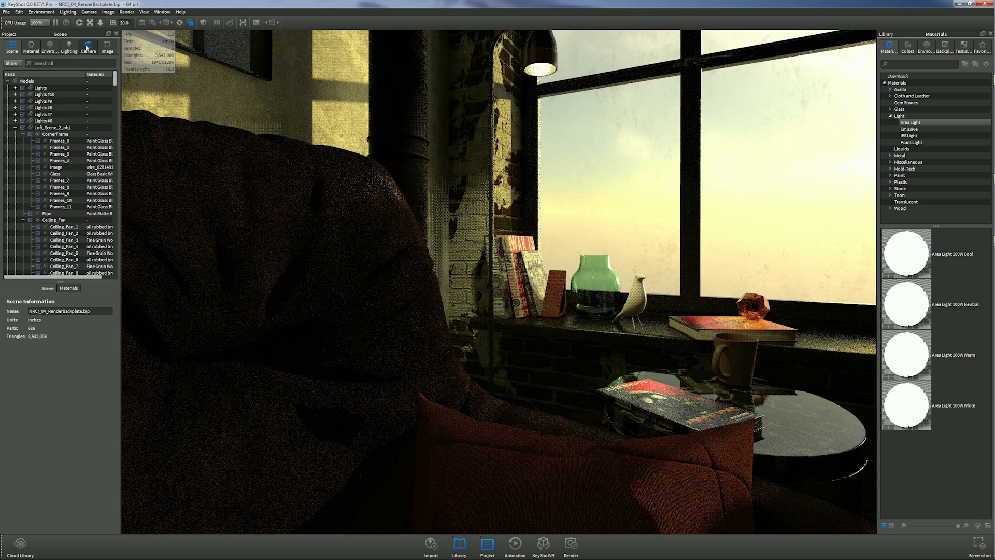
Activate the Free Camera and switch the scene's lighting preset to Basic
left_click(87, 48)
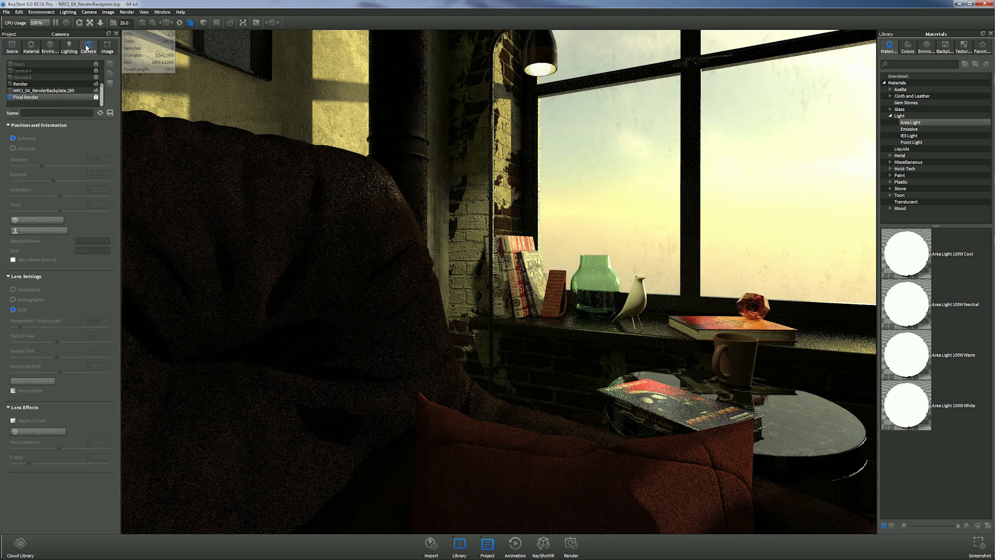
scroll(58, 77, "up", 3)
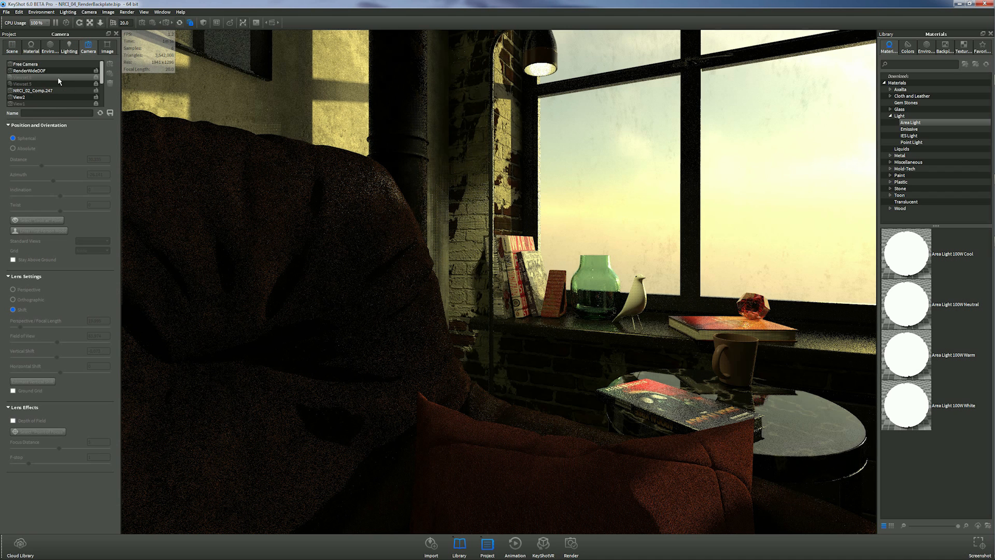
left_click(55, 64)
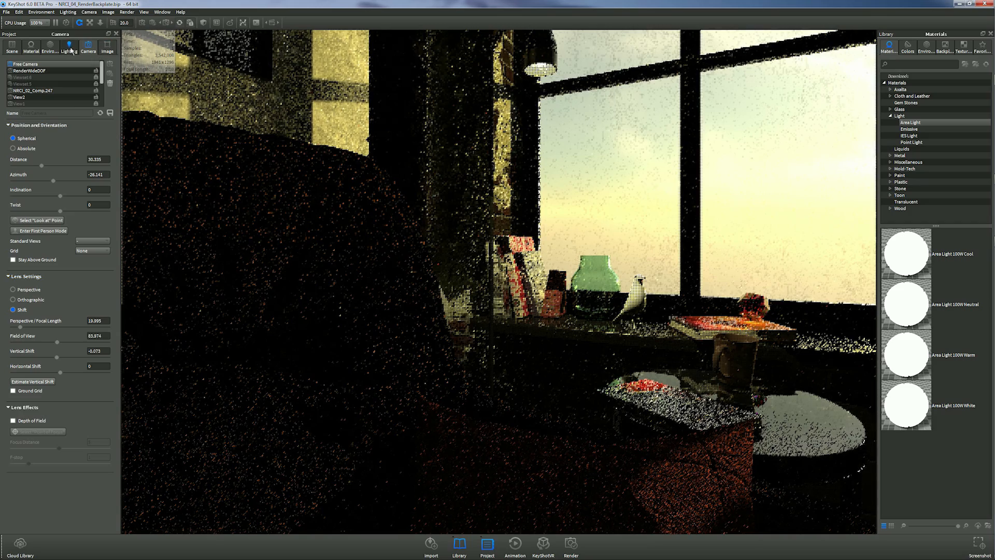
left_click(72, 47)
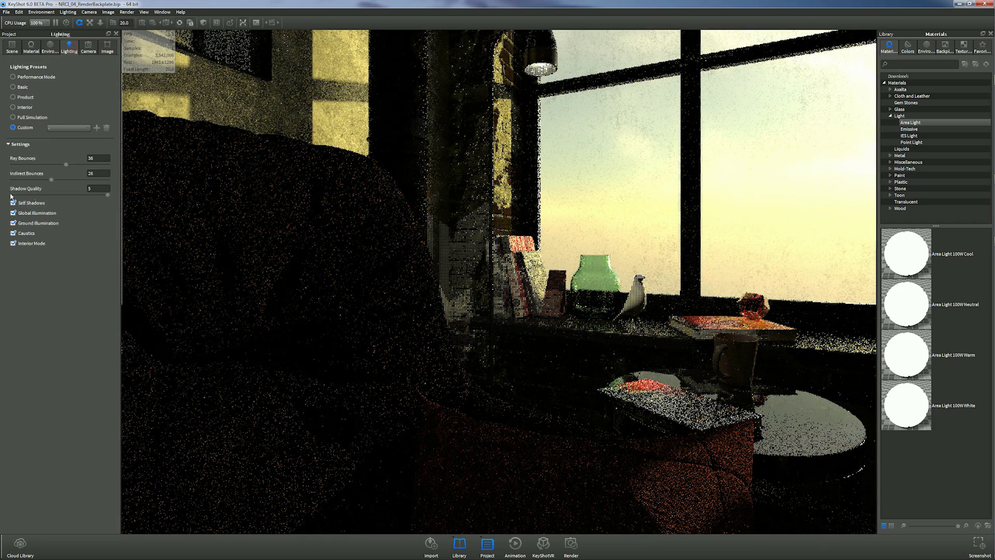
left_click(13, 87)
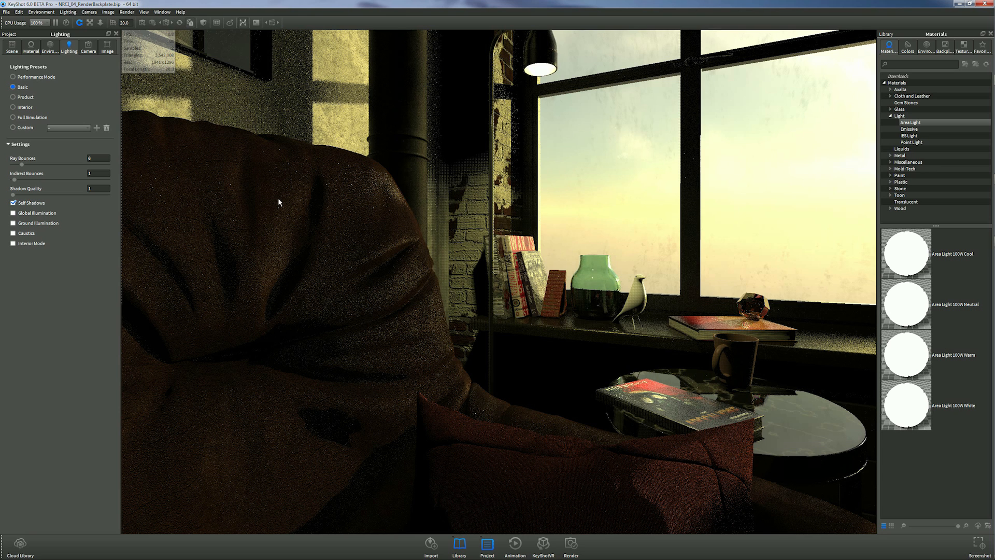
Set the Free Camera's perspective/focal length to 50
left_click_drag(278, 202, 283, 207)
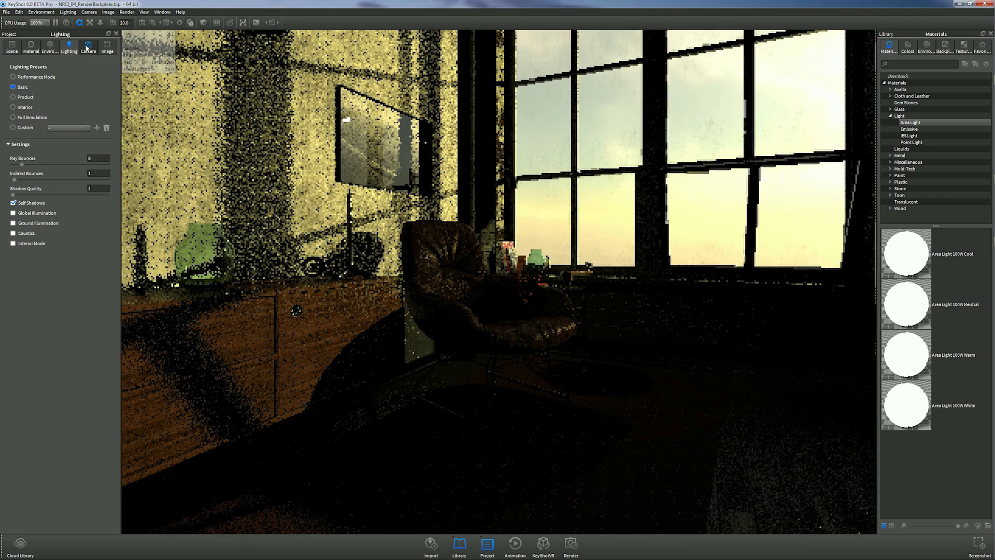
left_click(87, 47)
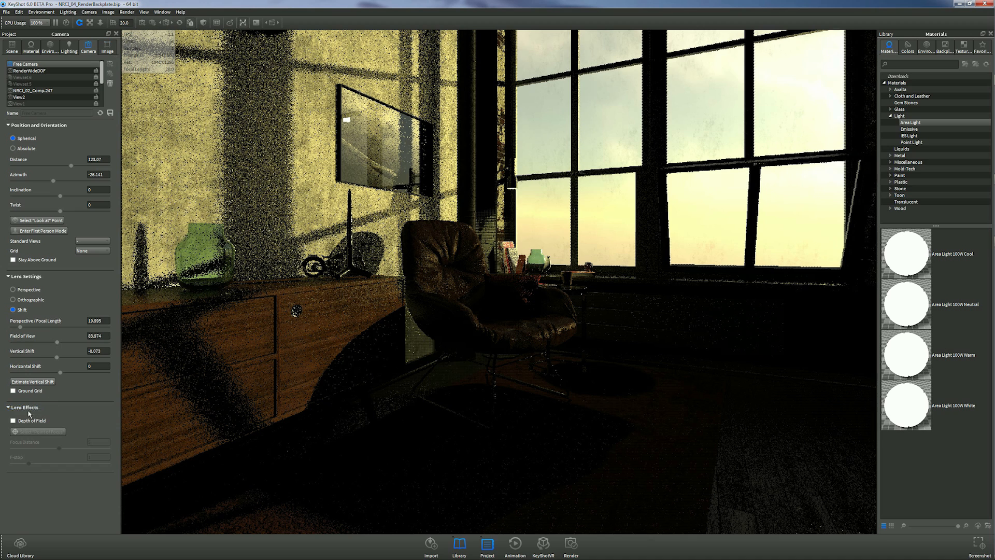
double_click(96, 320)
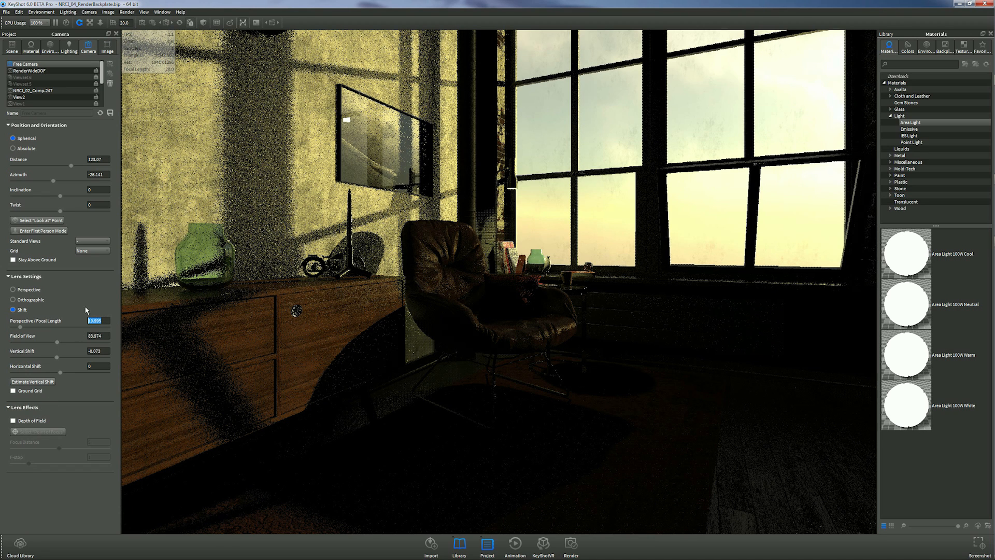
type("50")
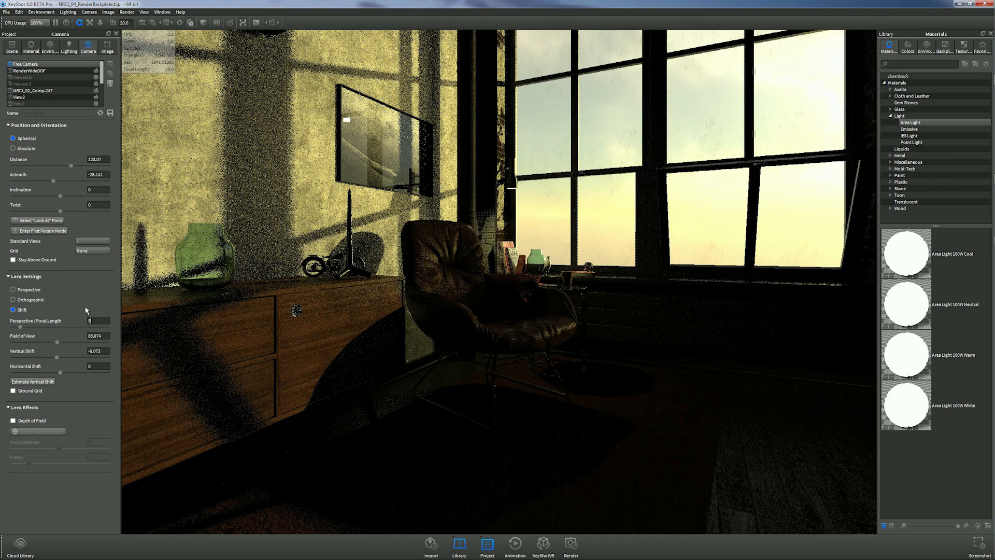
key("Return")
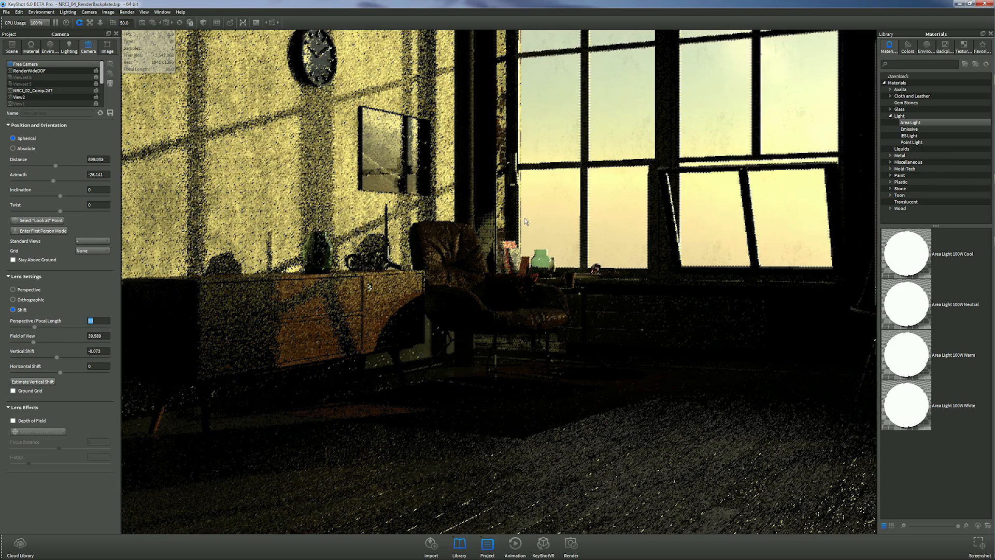
Change the environment background from the backplate image to Color
scroll(524, 218, "down", 5)
left_click_drag(522, 285, 494, 226)
left_click(71, 48)
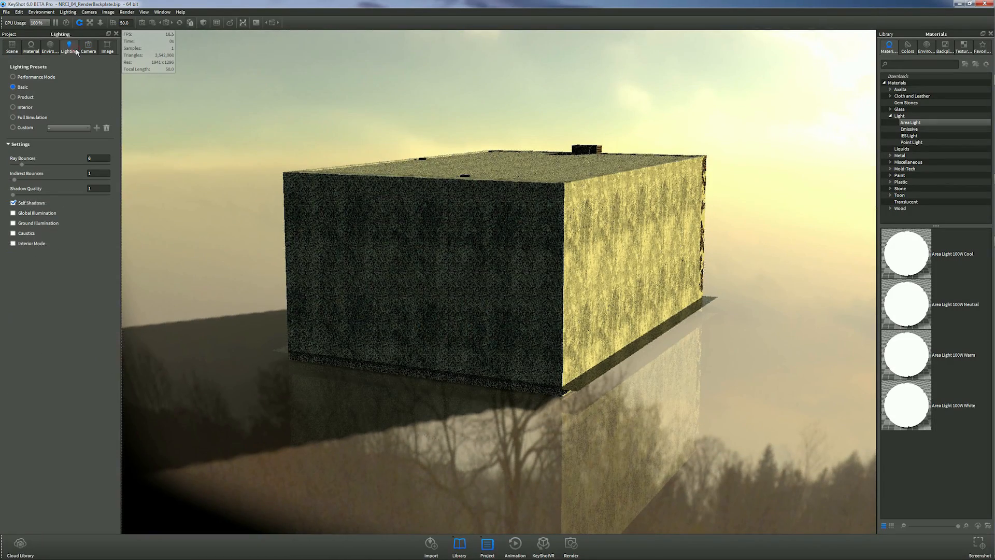
left_click(50, 47)
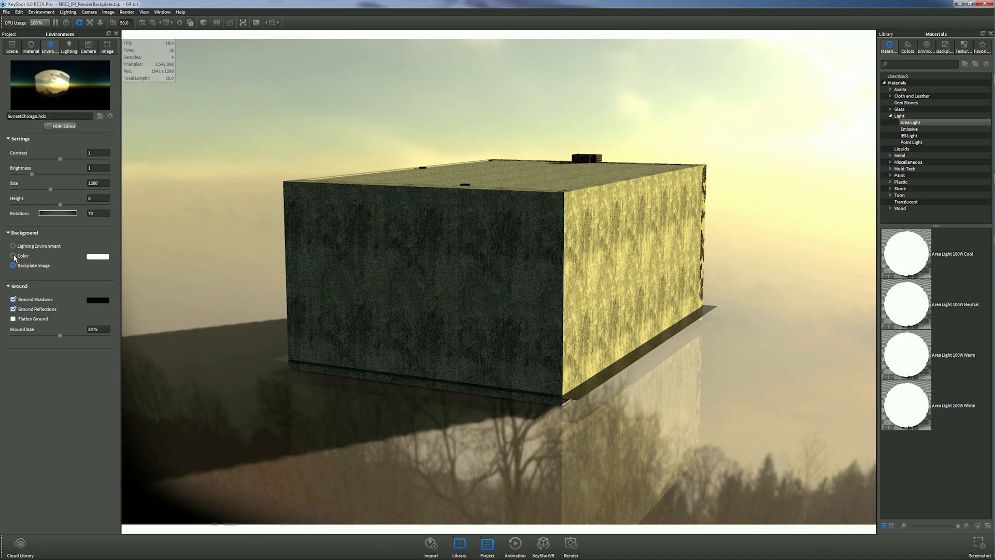
left_click(13, 256)
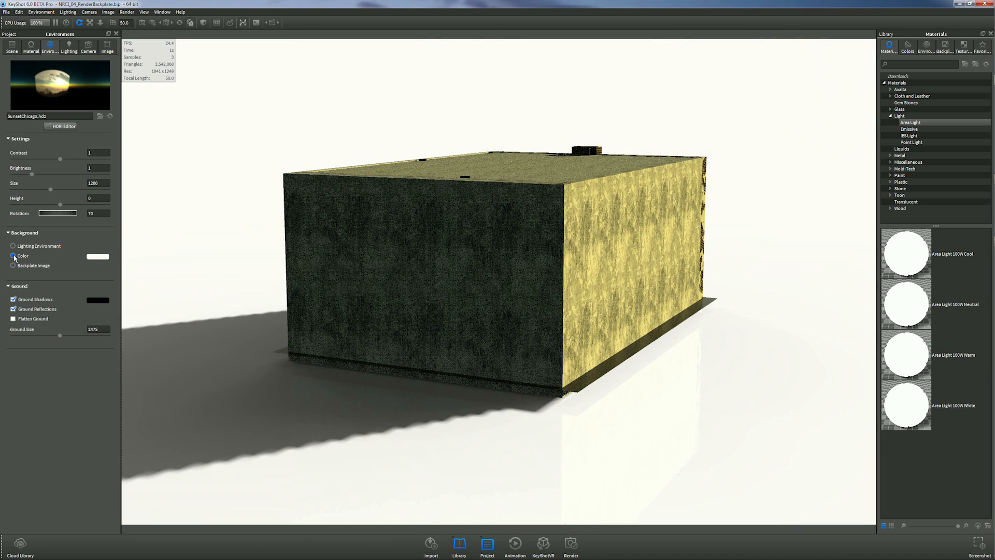
Apply the startup environment from the Studio library to the scene
left_click_drag(544, 244, 156, 332)
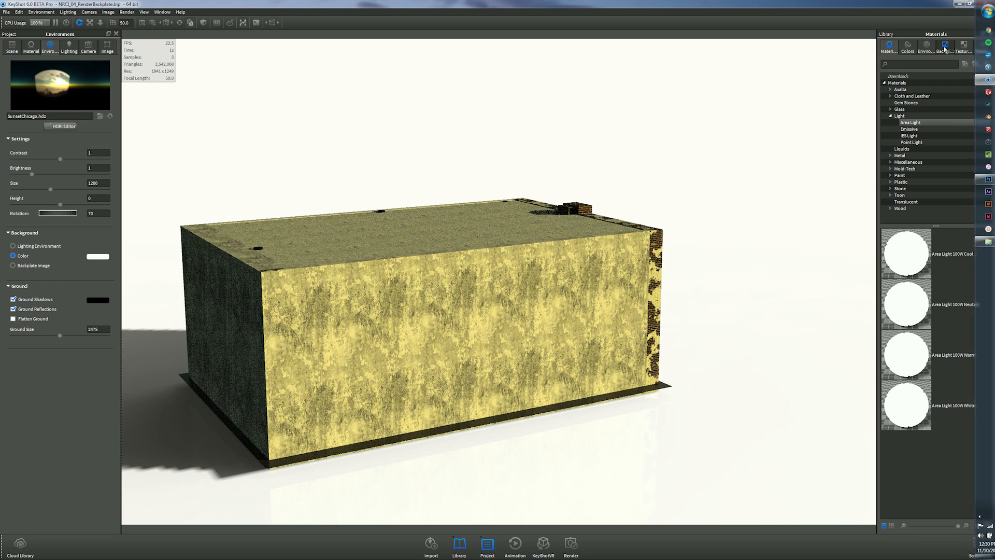
left_click(928, 48)
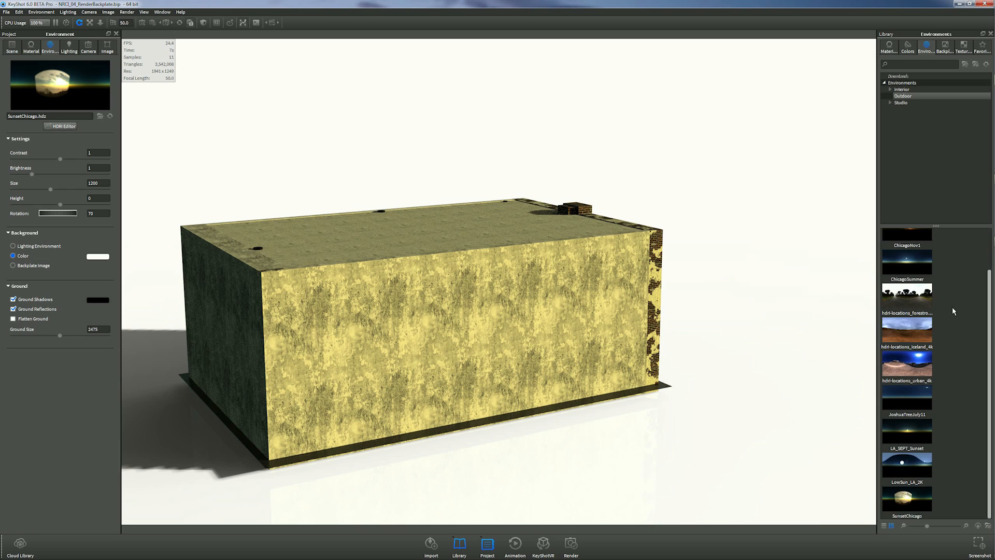
left_click(901, 103)
scroll(922, 315, "down", 5)
scroll(921, 315, "down", 10)
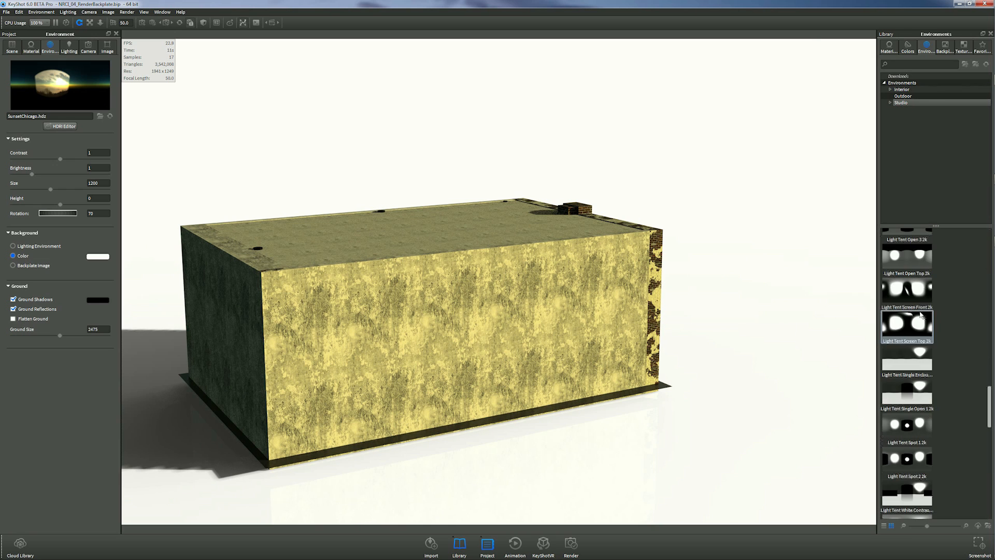
left_click_drag(907, 459, 722, 340)
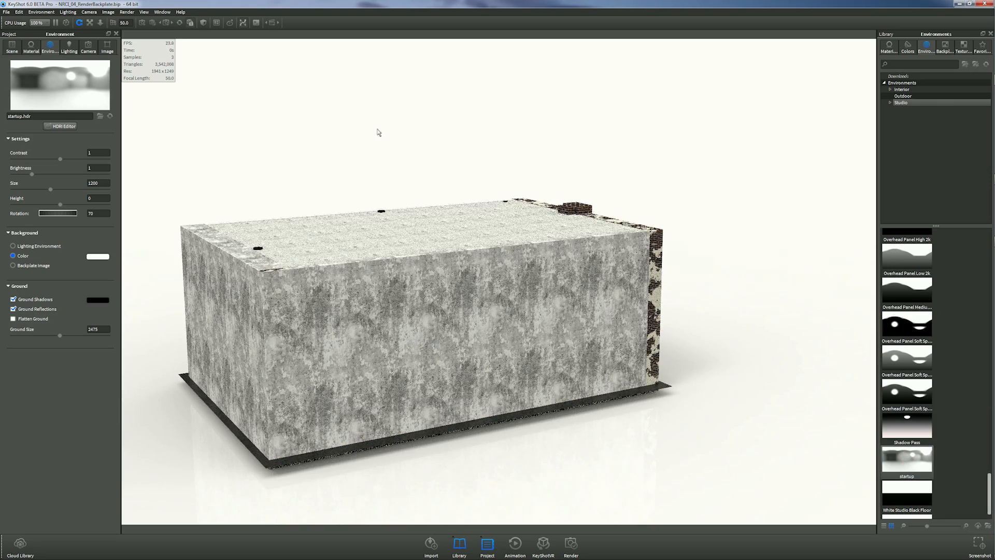
Select the loft building's RearWall part and hide it to open up the interior
middle_click_drag(378, 130, 580, 181)
left_click_drag(443, 138, 443, 138)
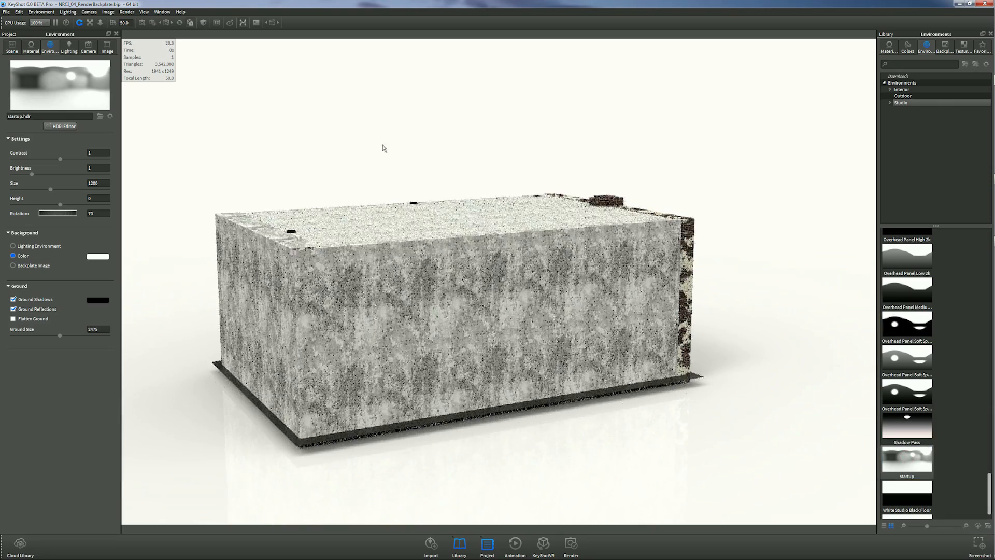
left_click_drag(671, 299, 479, 269)
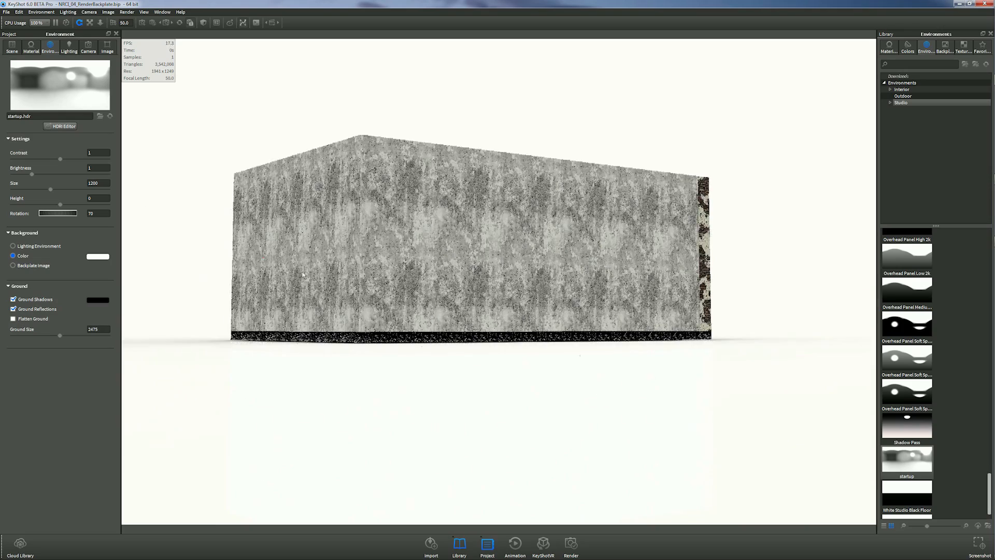
left_click_drag(264, 257, 583, 241)
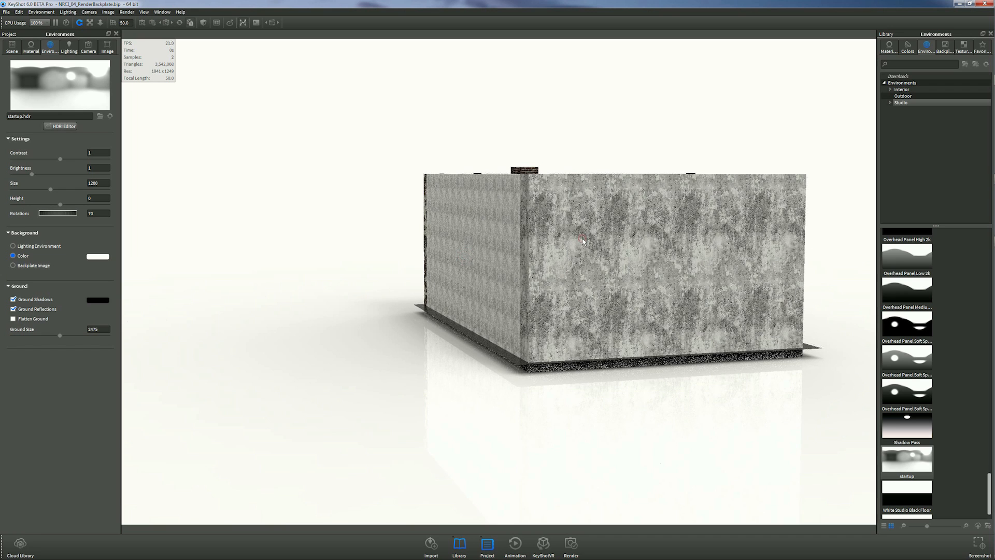
left_click(12, 46)
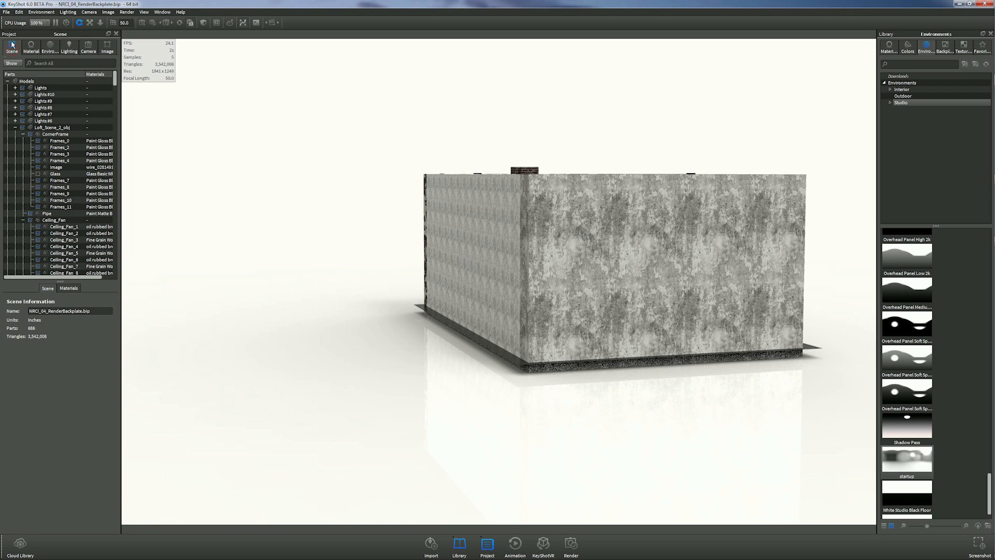
left_click(606, 236)
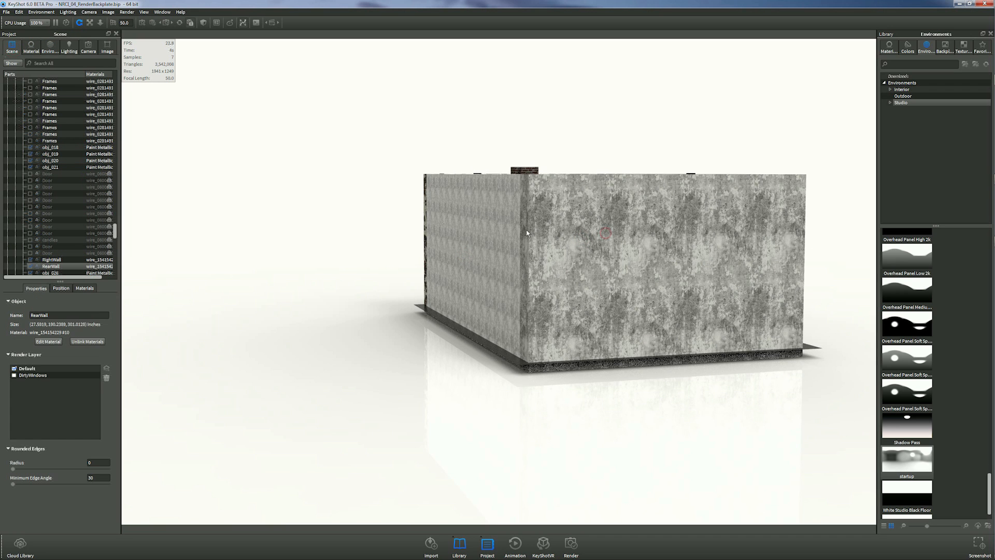
left_click(30, 268)
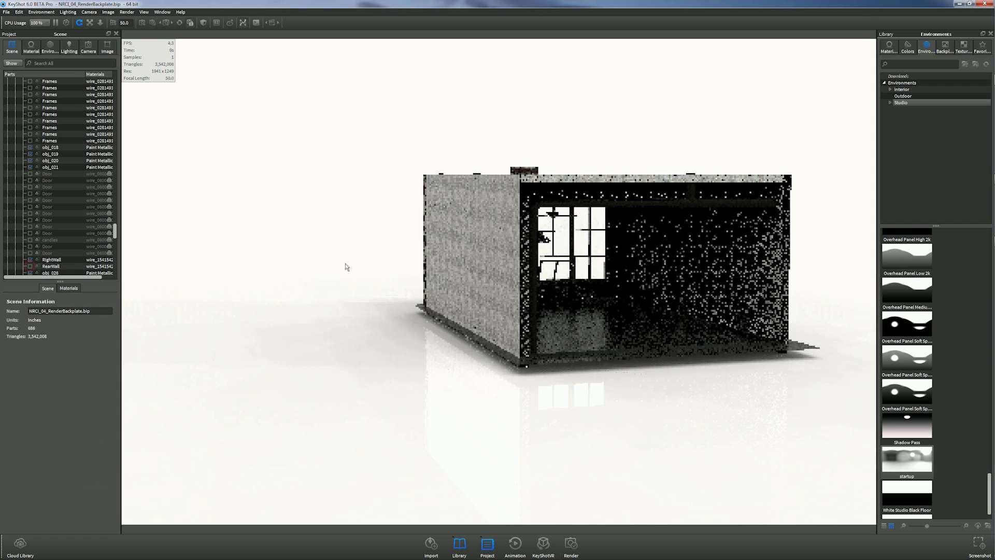
Hide the RightWall and Ceiling parts of the loft to expose the interior from the side and above
left_click(30, 259)
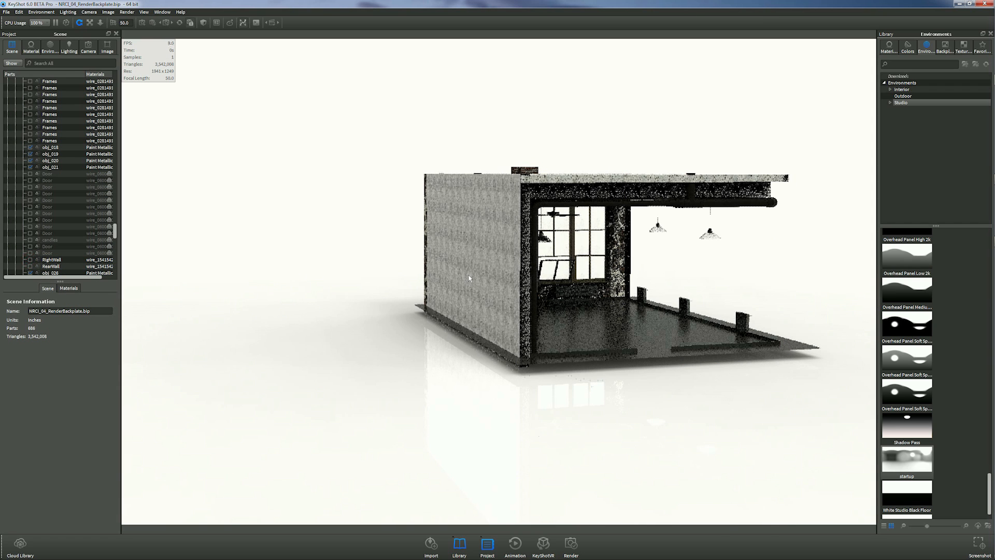
left_click_drag(469, 279, 533, 209)
left_click(525, 229)
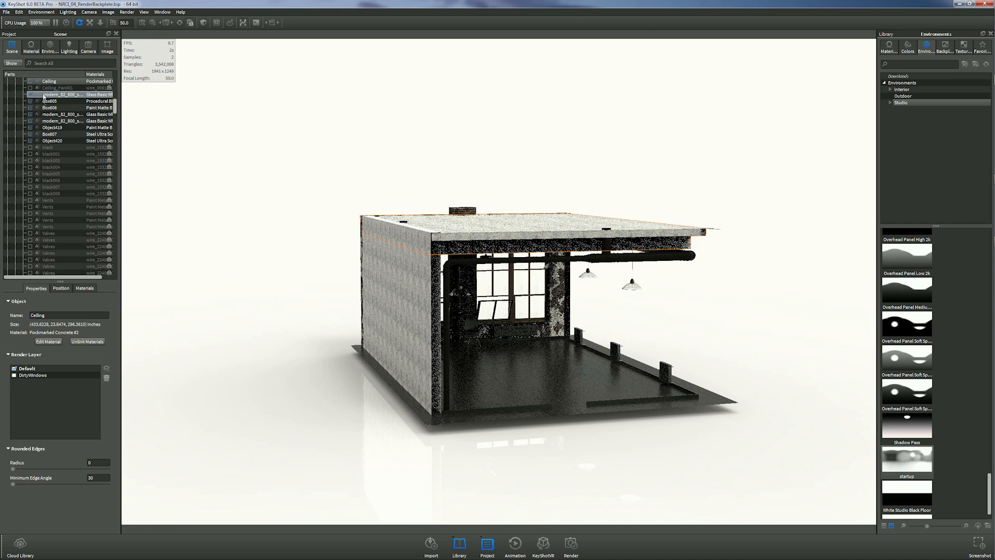
left_click(30, 82)
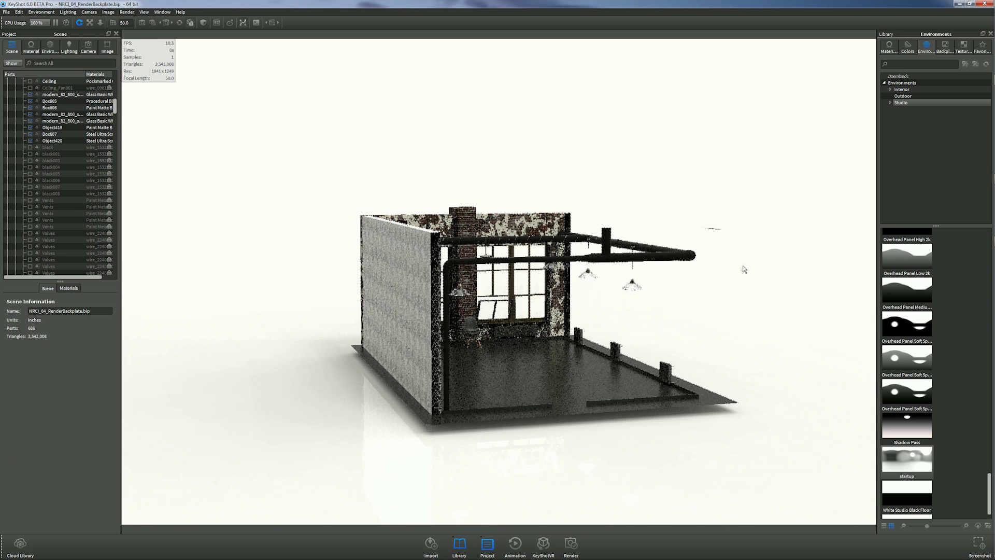
Examine the furnished corner with the sideboard, lounge chair and windows up close, and the surrounding room from farther back
left_click_drag(740, 266, 464, 323)
scroll(464, 323, "up", 5)
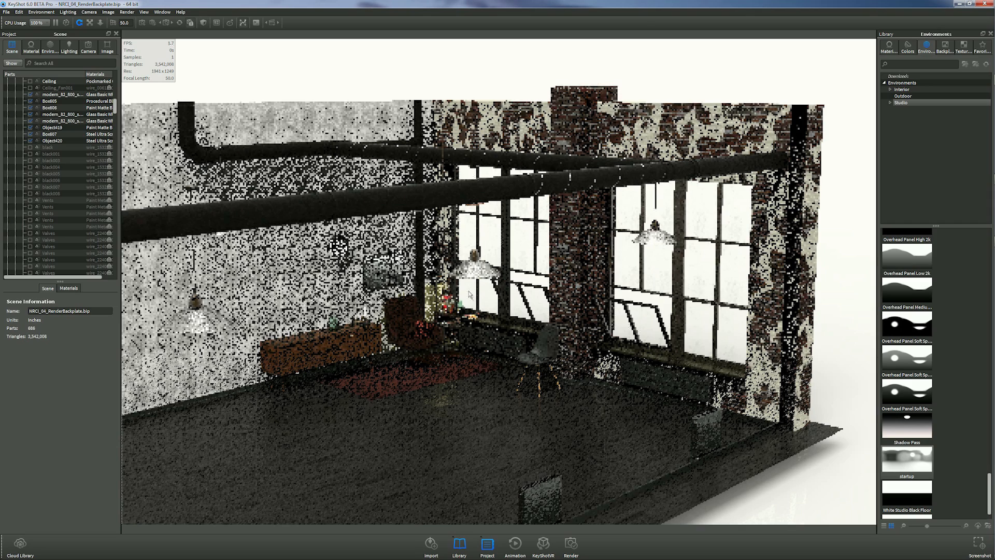
scroll(624, 254, "up", 5)
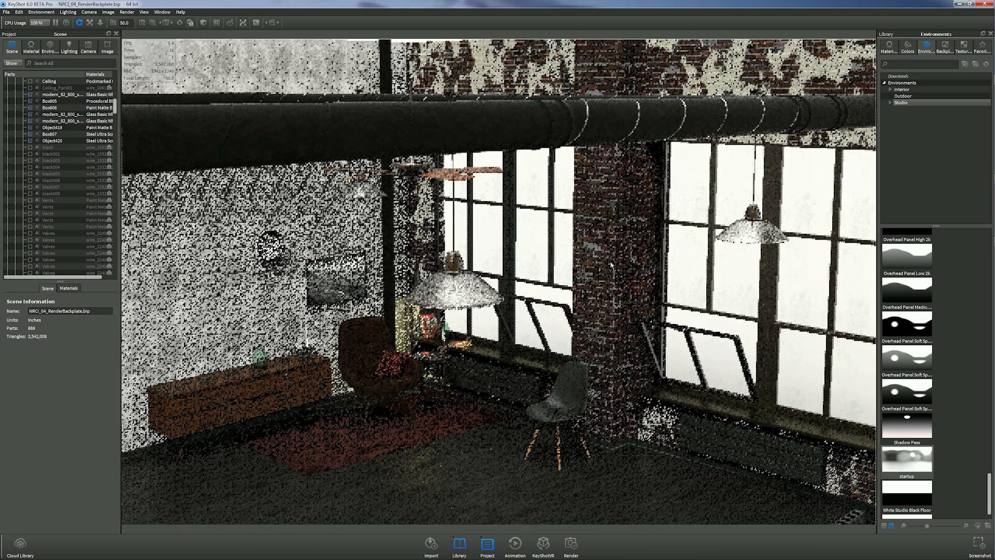
middle_click_drag(641, 243, 649, 226)
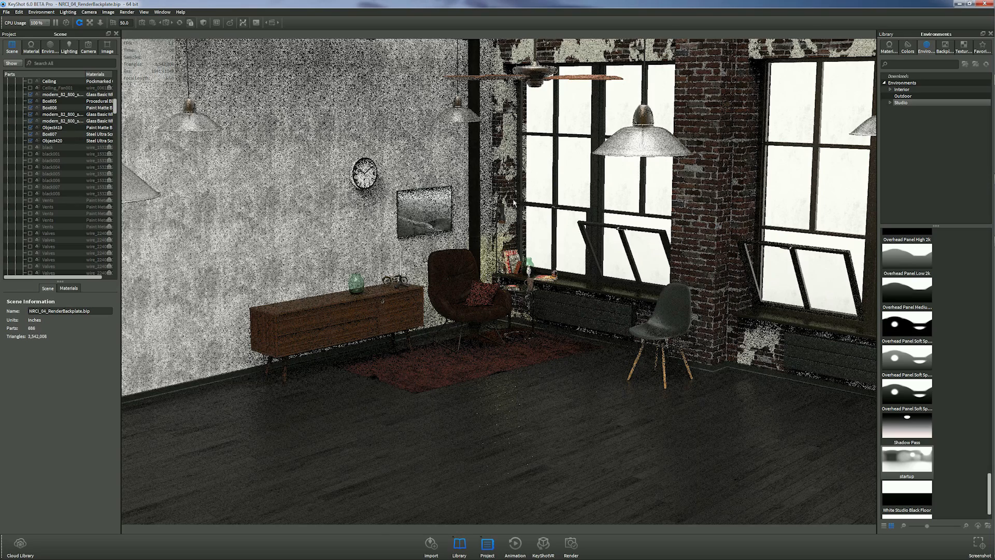
scroll(514, 202, "down", 5)
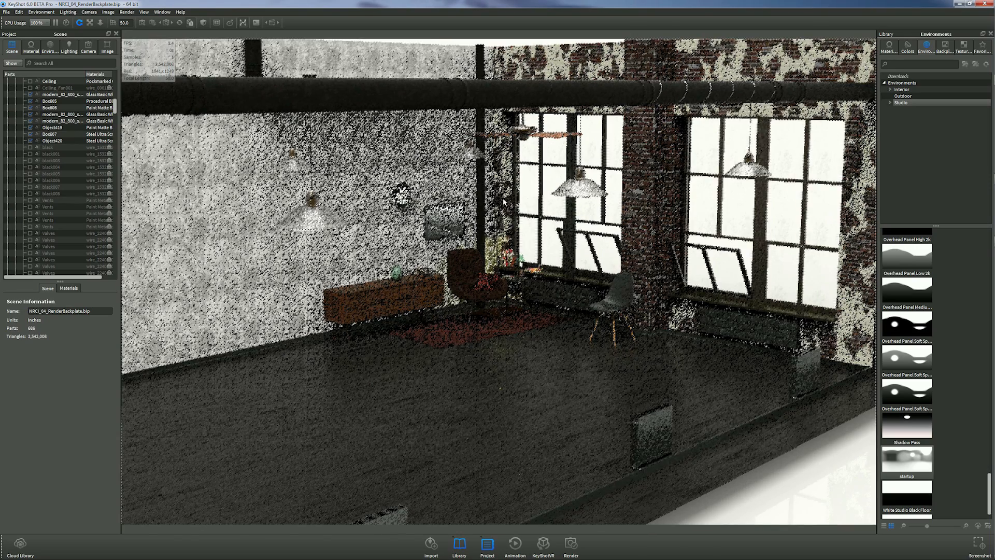
scroll(503, 201, "down", 3)
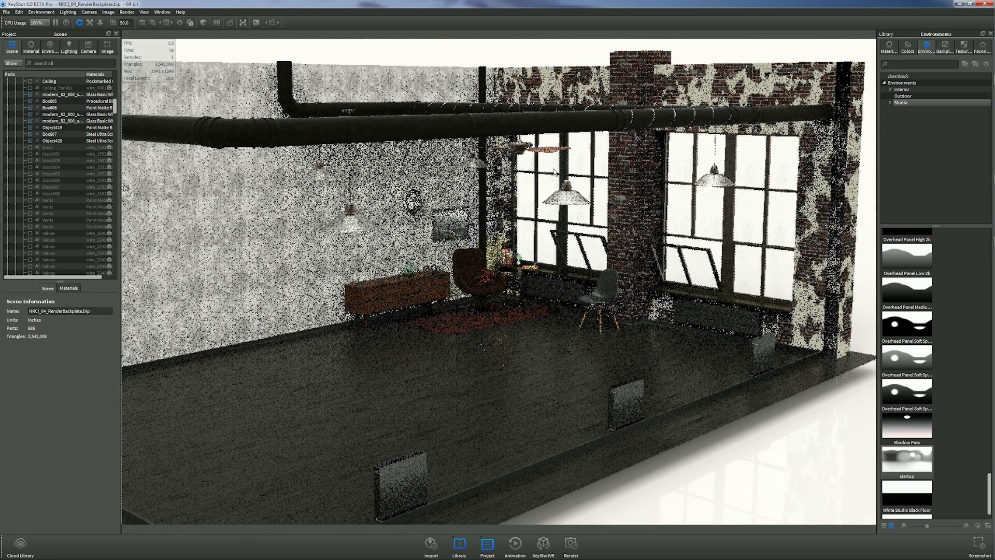
scroll(554, 171, "up", 3)
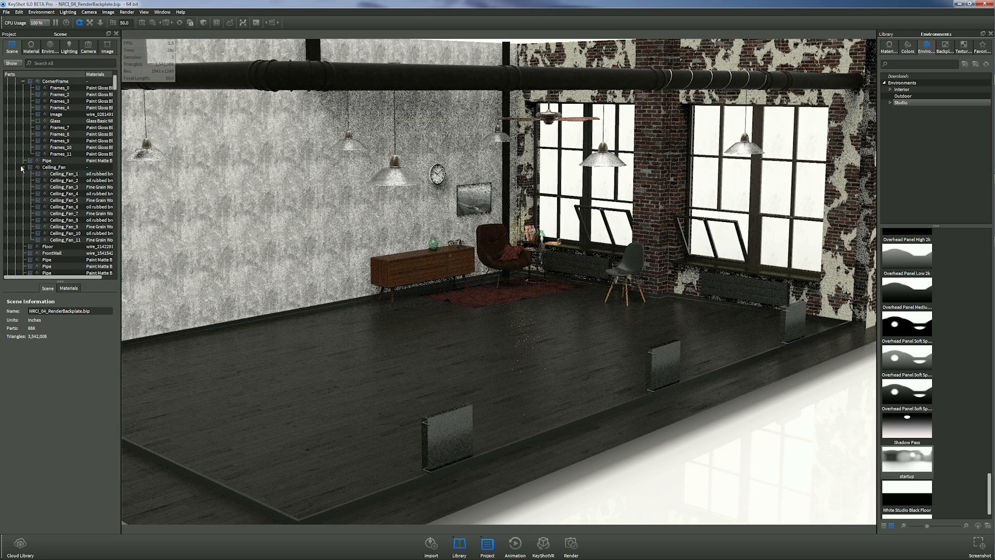
Collapse the Ceiling_Fan, Loft_Scene_2_obj, Lithos tables_obj and Globe groups in the scene tree
left_click(23, 167)
scroll(22, 166, "up", 3)
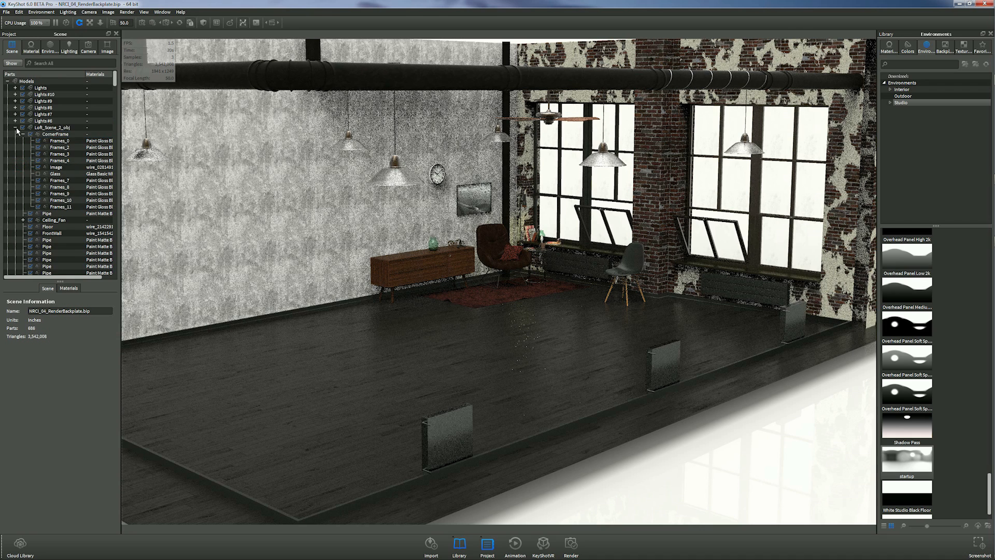
left_click(15, 128)
left_click(15, 134)
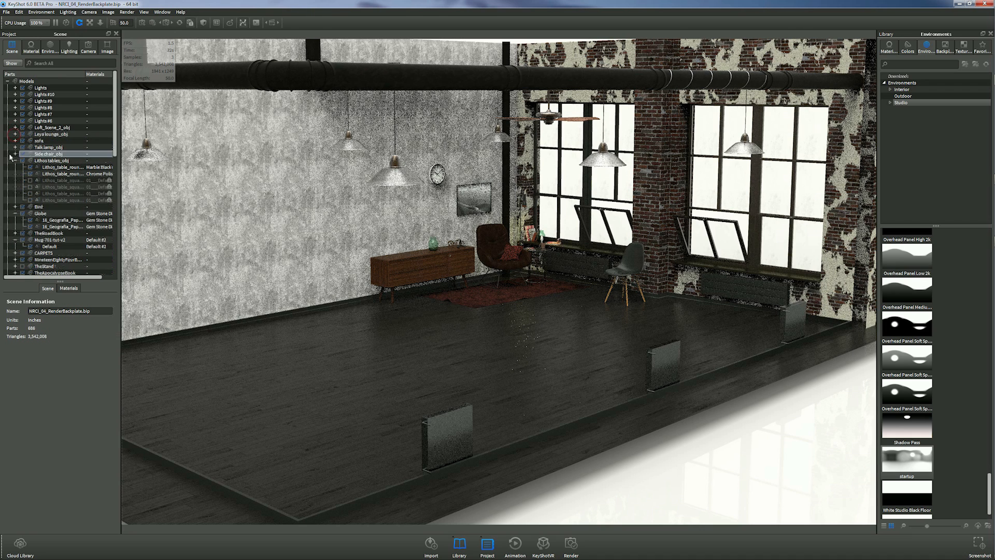
left_click(15, 160)
left_click(15, 174)
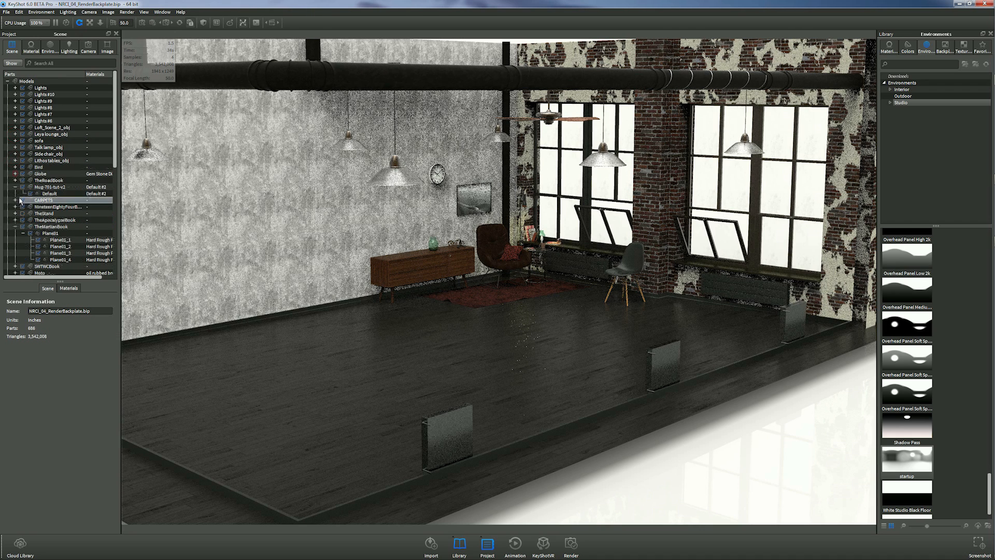
Collapse the mug, TheMartianBook, box and Tempo clock groups and look over the full list of models
left_click(15, 188)
left_click(15, 220)
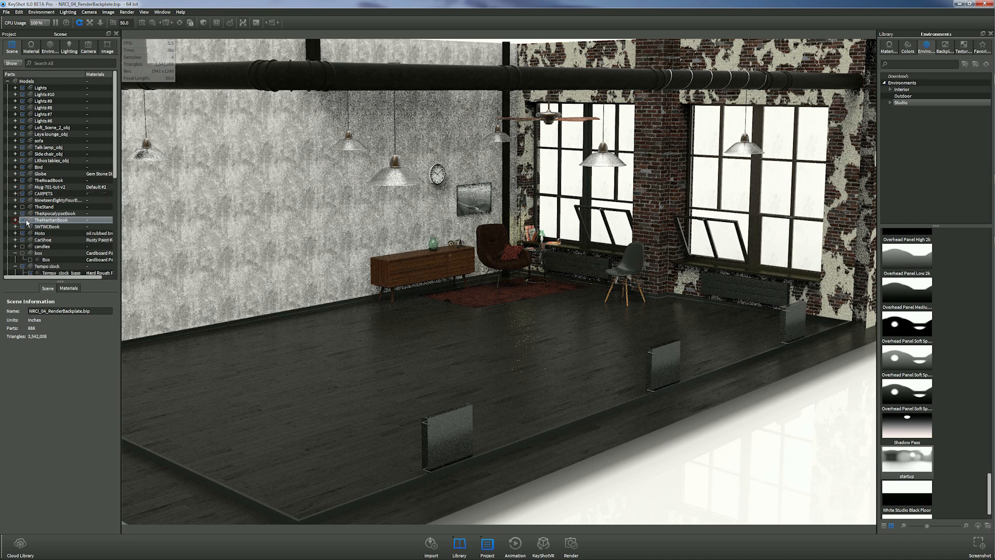
scroll(15, 225, "down", 1)
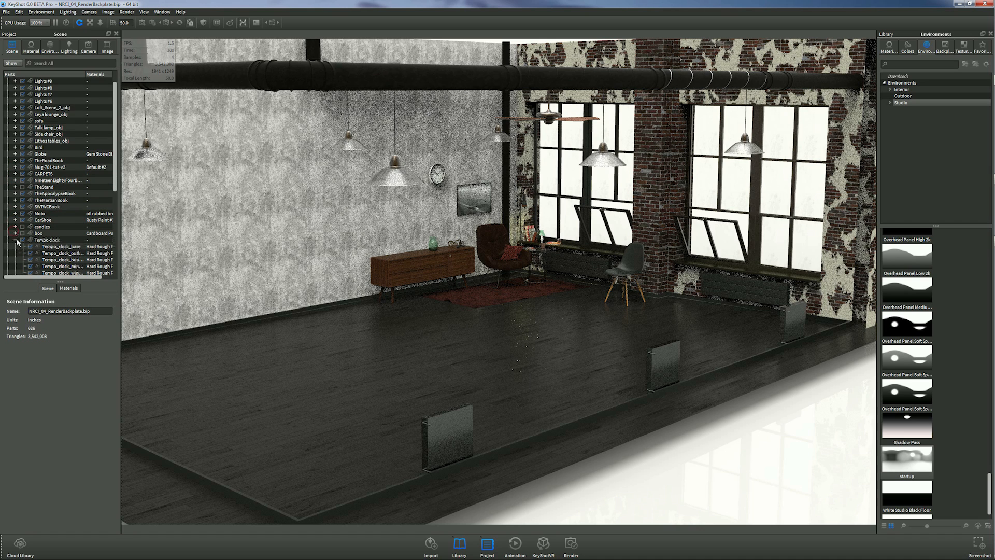
left_click(15, 239)
scroll(52, 197, "down", 3)
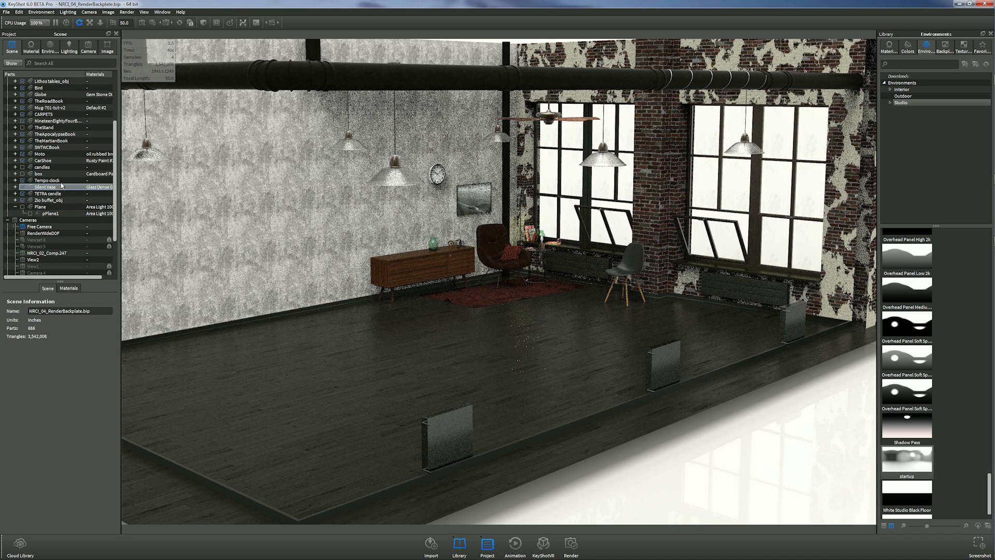
left_click_drag(113, 187, 113, 155)
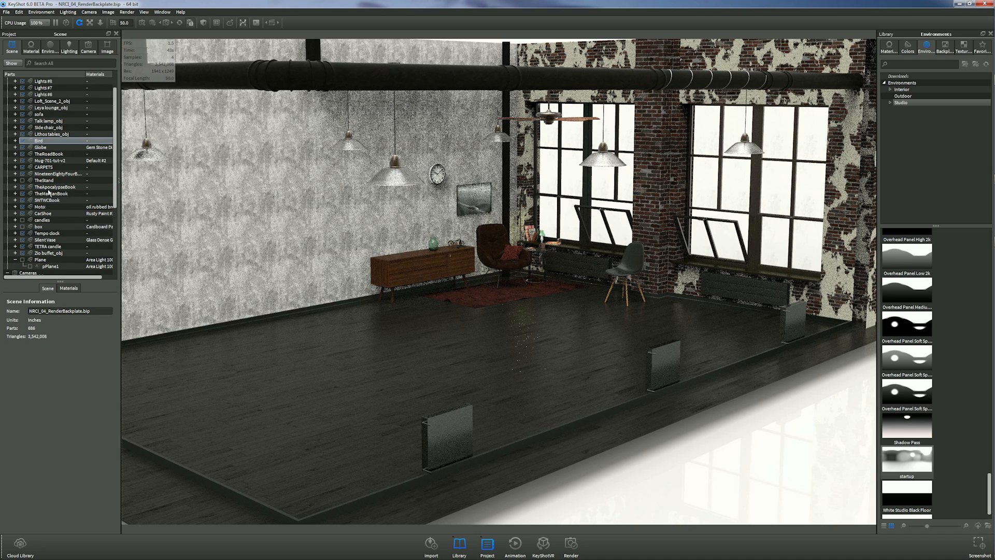
scroll(47, 140, "up", 2)
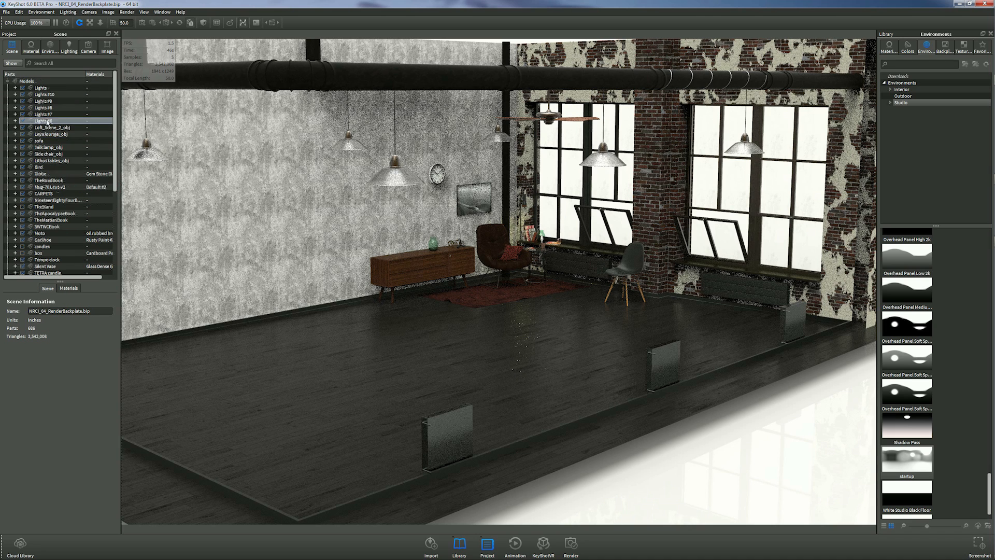
Expand Loft_Scene_2_obj and look through its pipes and hidden parts while examining the pipework in the model from above
left_click(15, 127)
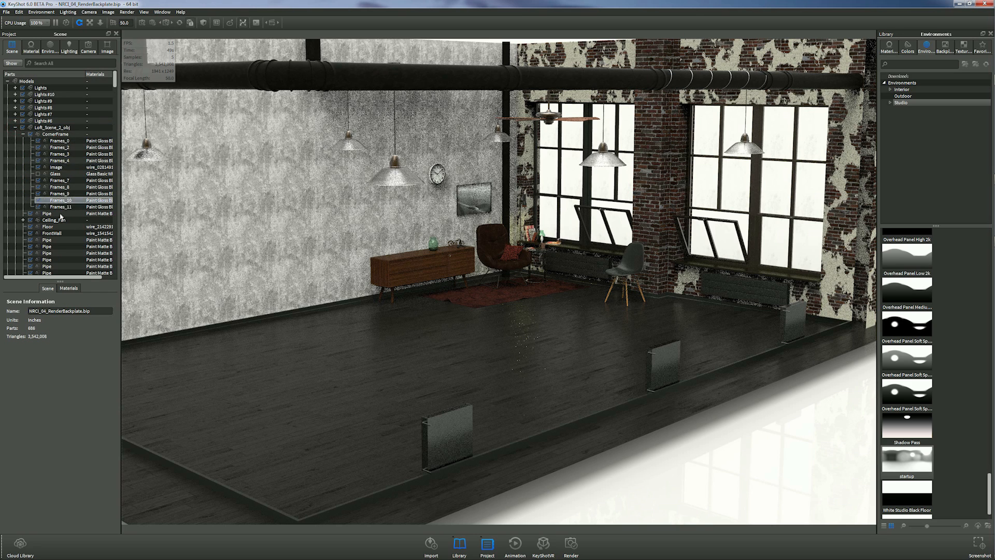
scroll(58, 203, "down", 1)
left_click(57, 201)
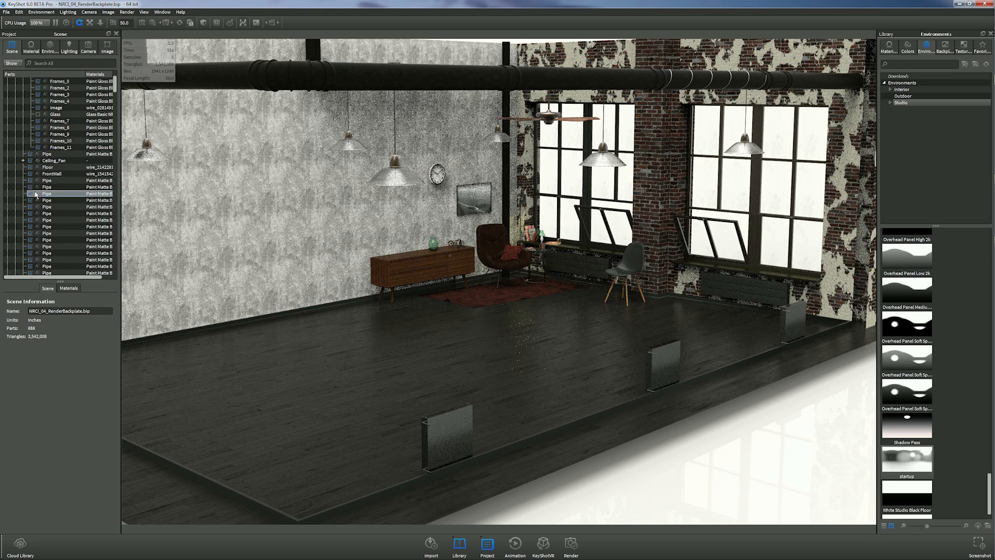
scroll(58, 202, "down", 2)
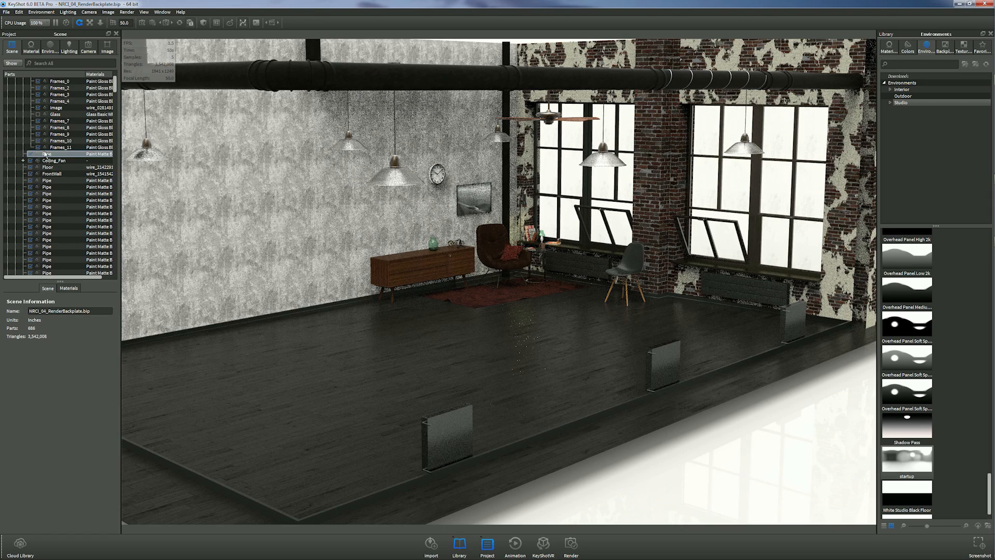
left_click(81, 182)
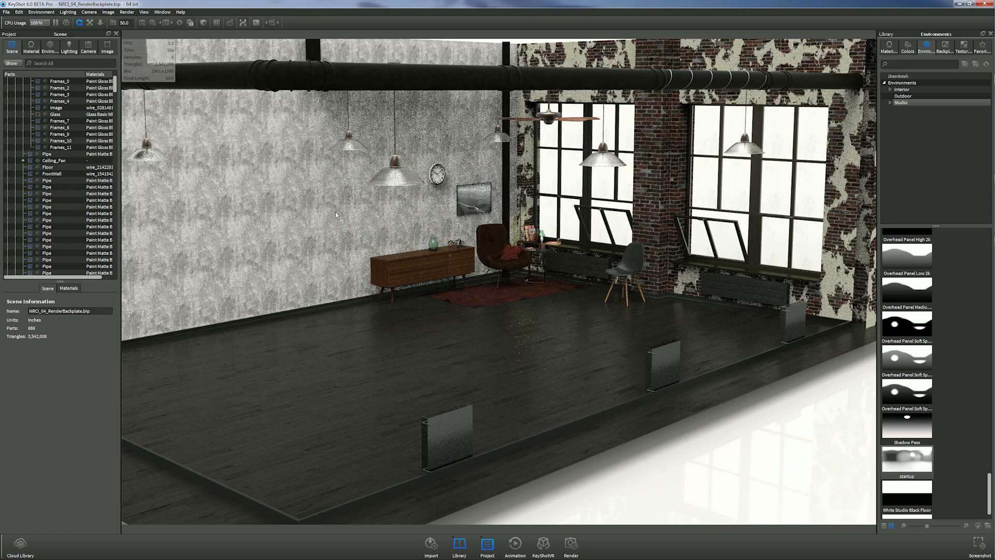
scroll(328, 202, "down", 3)
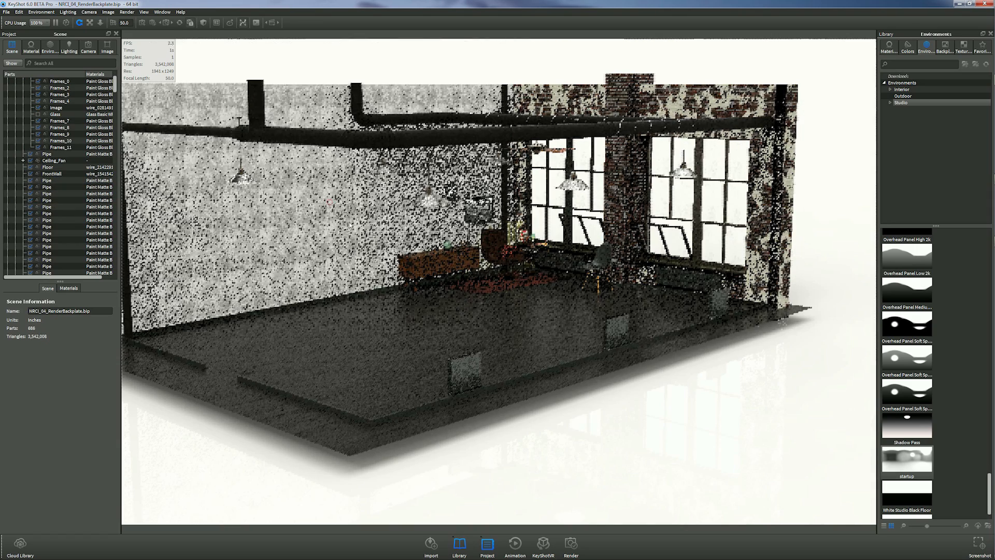
left_click_drag(339, 210, 343, 215)
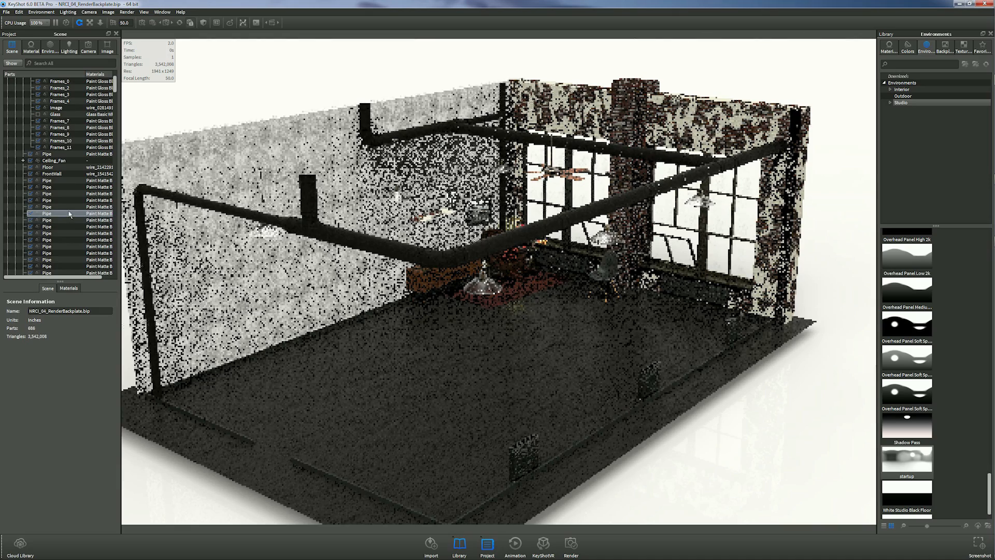
scroll(71, 210, "down", 5)
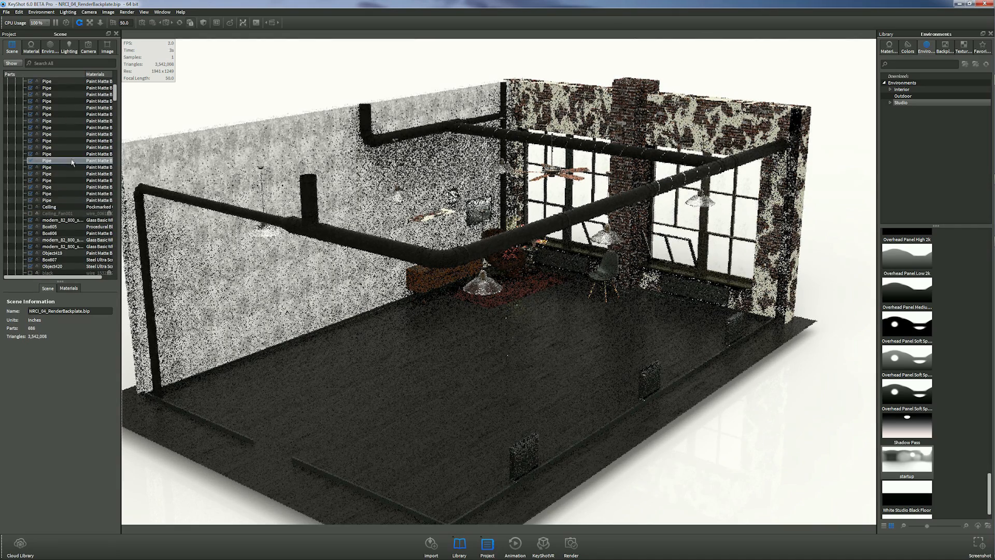
scroll(67, 166, "down", 4)
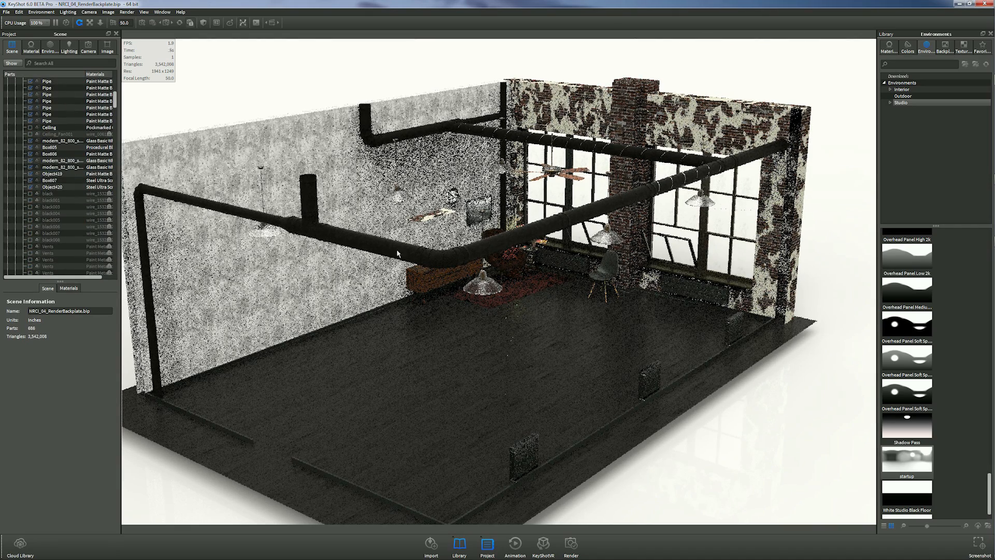
scroll(75, 218, "down", 3)
scroll(67, 210, "down", 1)
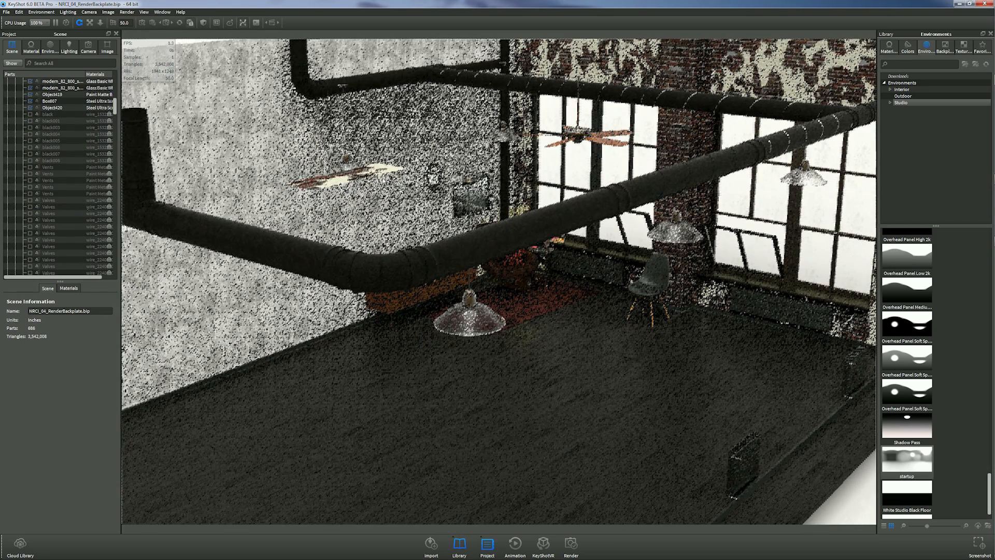
scroll(383, 181, "down", 3)
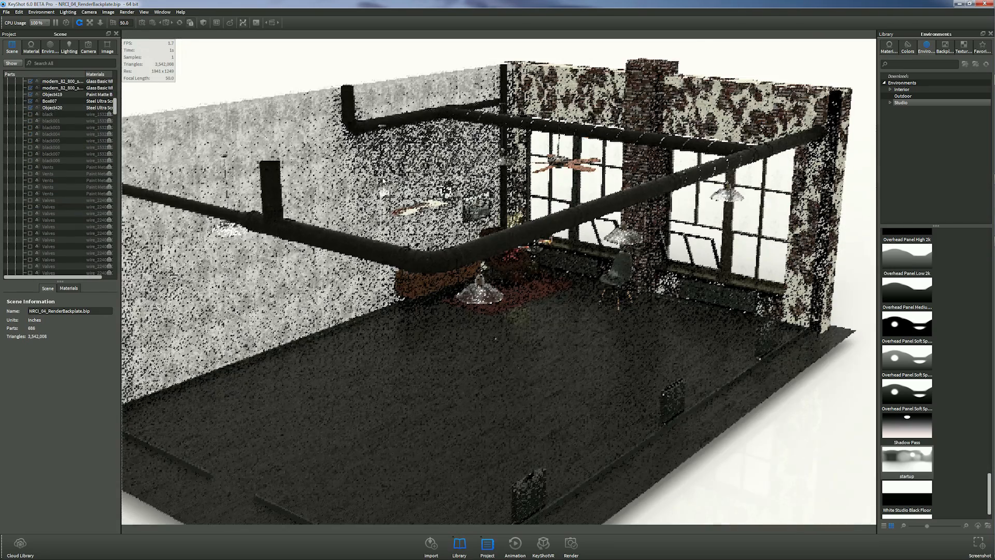
Search the scene tree for "vent" and unlock all the Vents parts of Loft_Scene_2_obj
left_click(45, 63)
type("vent")
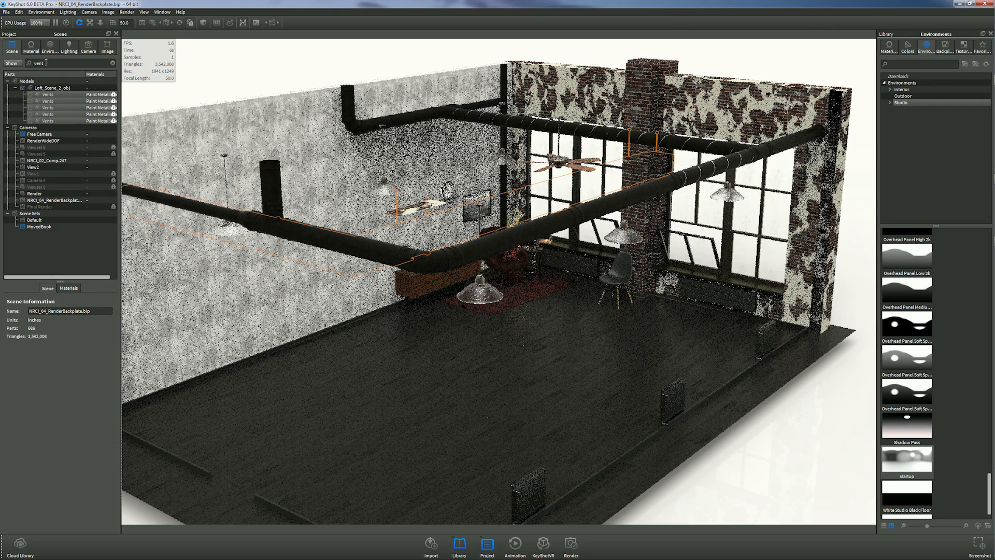
left_click(32, 94)
left_click(30, 108)
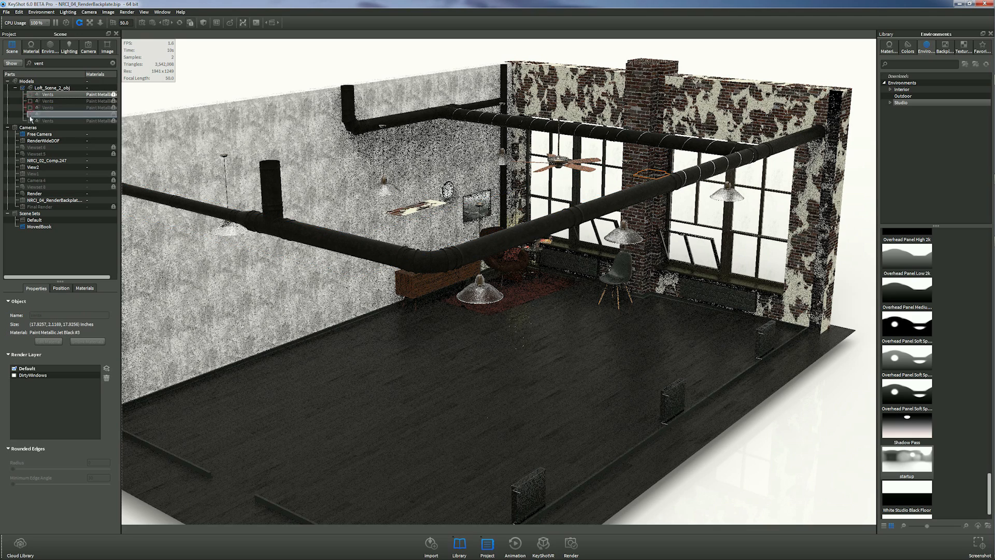
left_click(73, 120)
left_click(64, 94, "shift")
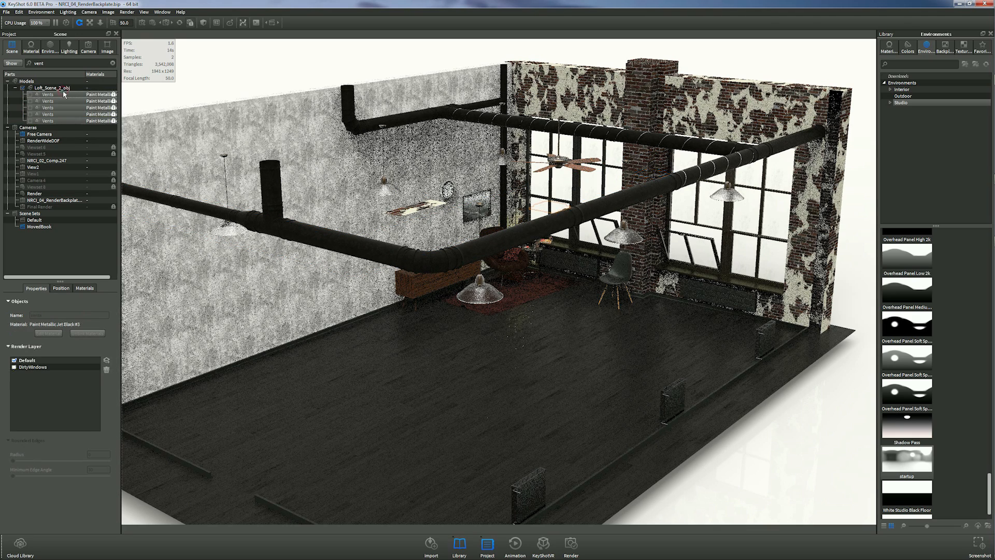
right_click(64, 93)
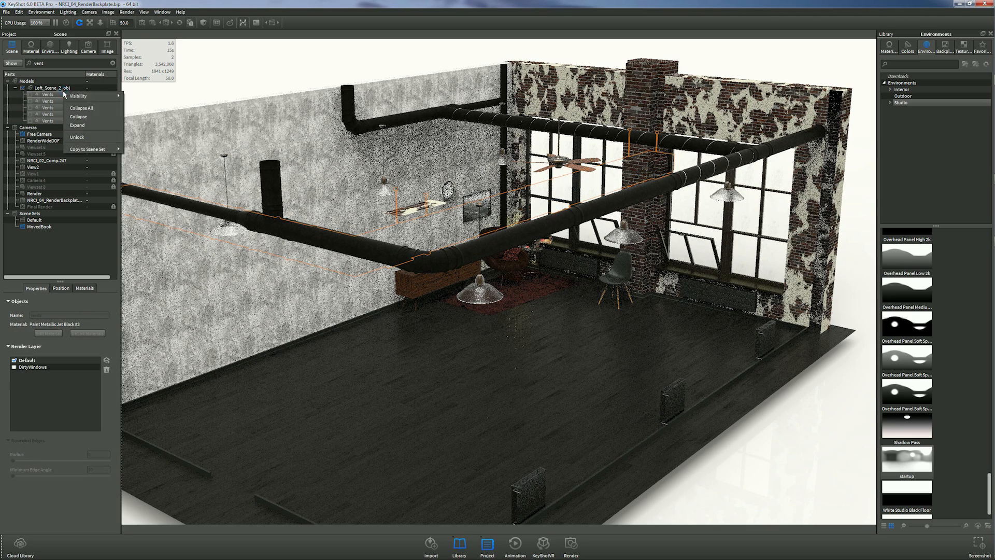
left_click(92, 138)
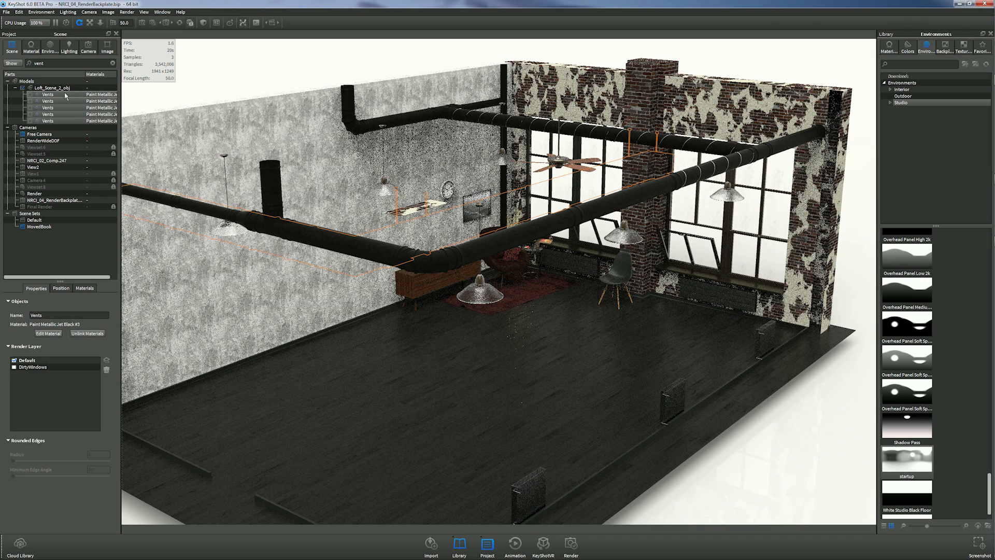
Show all the unlocked Vents parts and view the ductwork from the open front of the loft
left_click(29, 102)
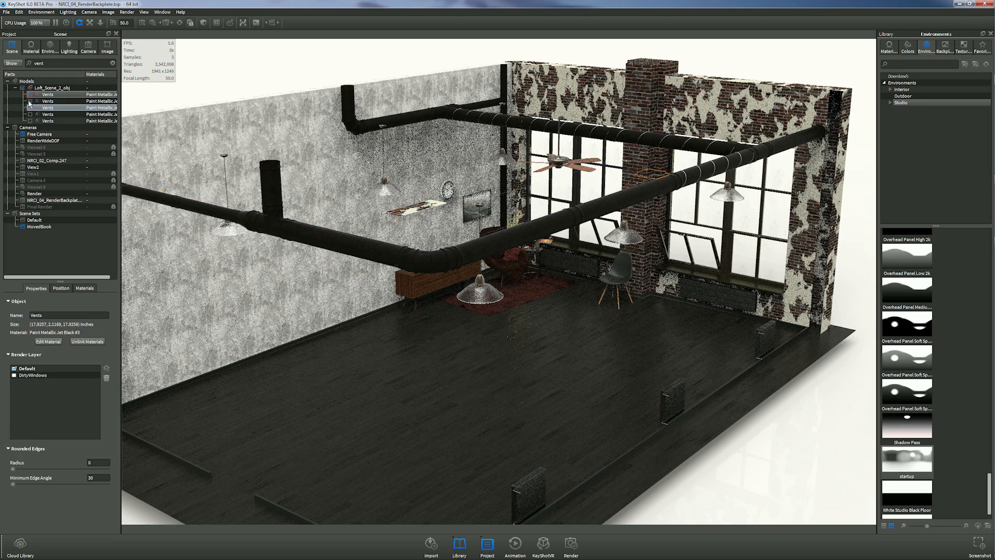
left_click(30, 108)
left_click(30, 114)
left_click(30, 121)
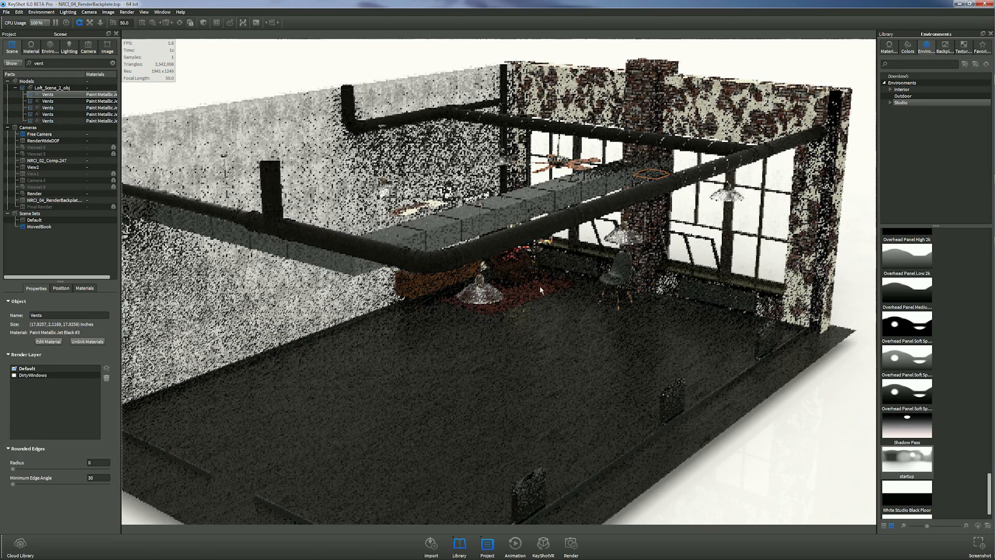
left_click_drag(573, 232, 616, 267)
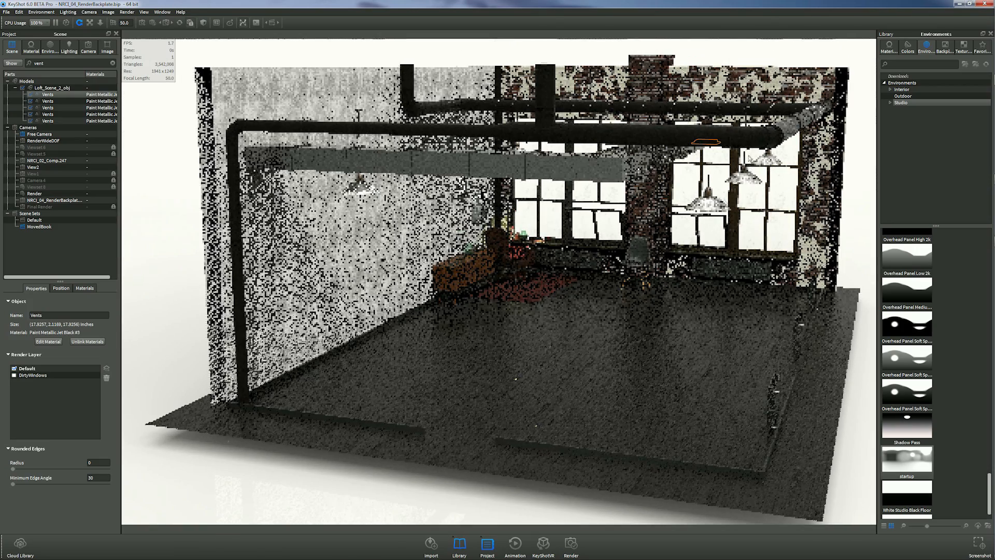
View the pipes and ductwork from higher above and search the scene tree for "pipe"
left_click_drag(725, 202, 682, 242)
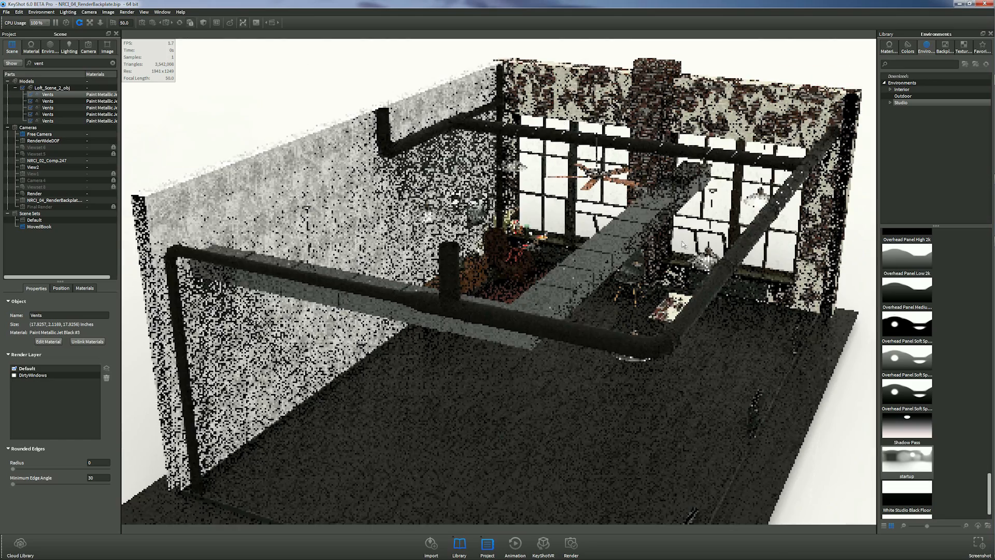
left_click(734, 249)
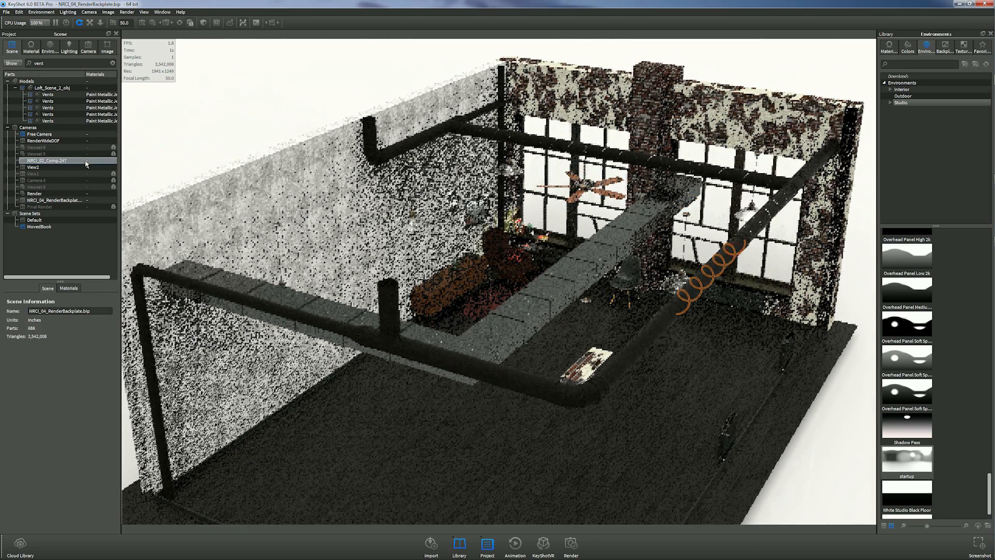
double_click(48, 66)
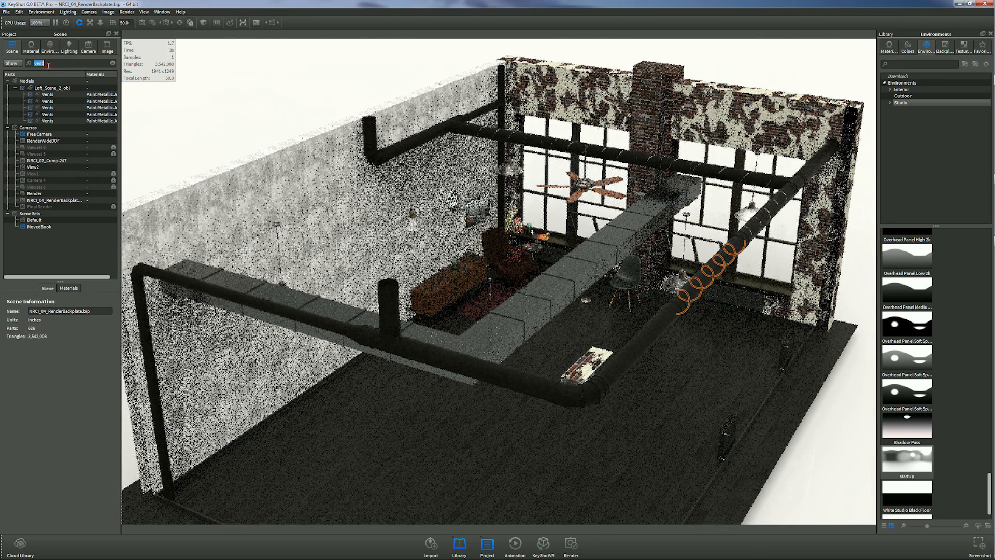
type("pip")
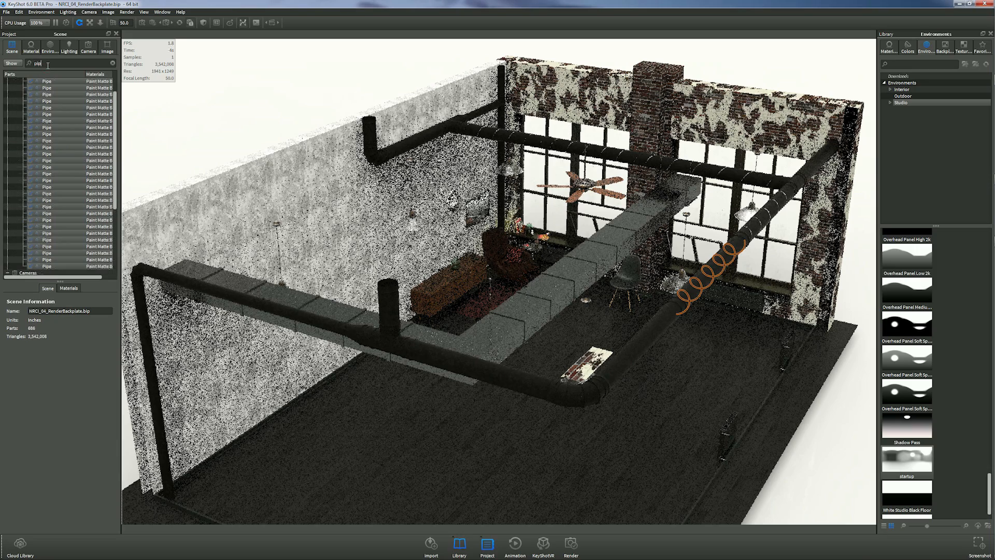
type("e")
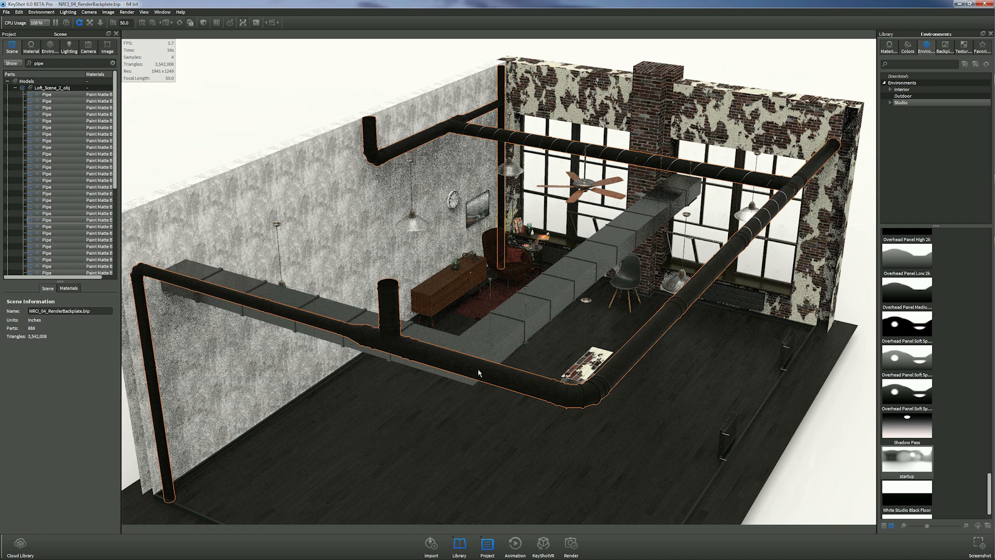
Select all parts sharing the front pipe's material, look through them in the scene tree, and clear the selection
left_click(513, 371)
right_click(512, 371)
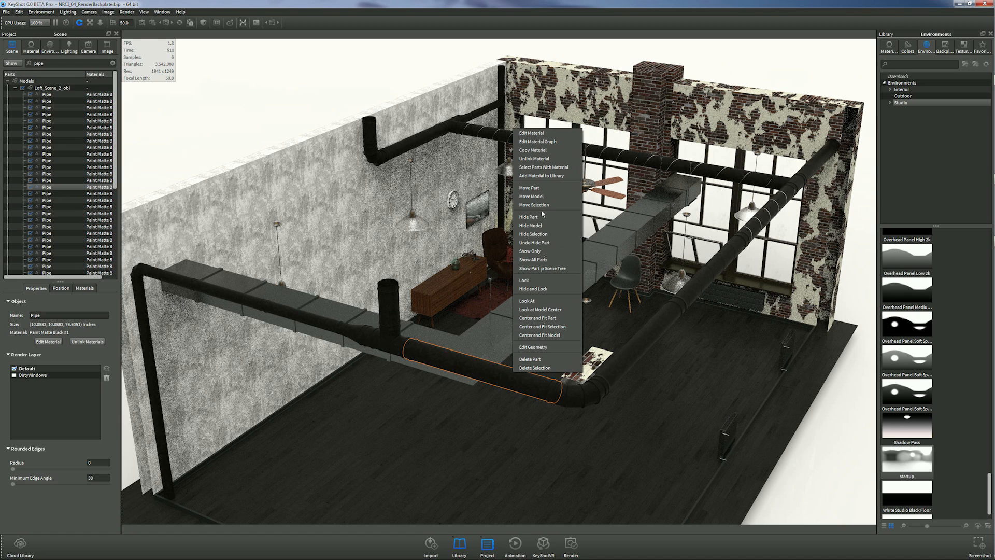
left_click(539, 167)
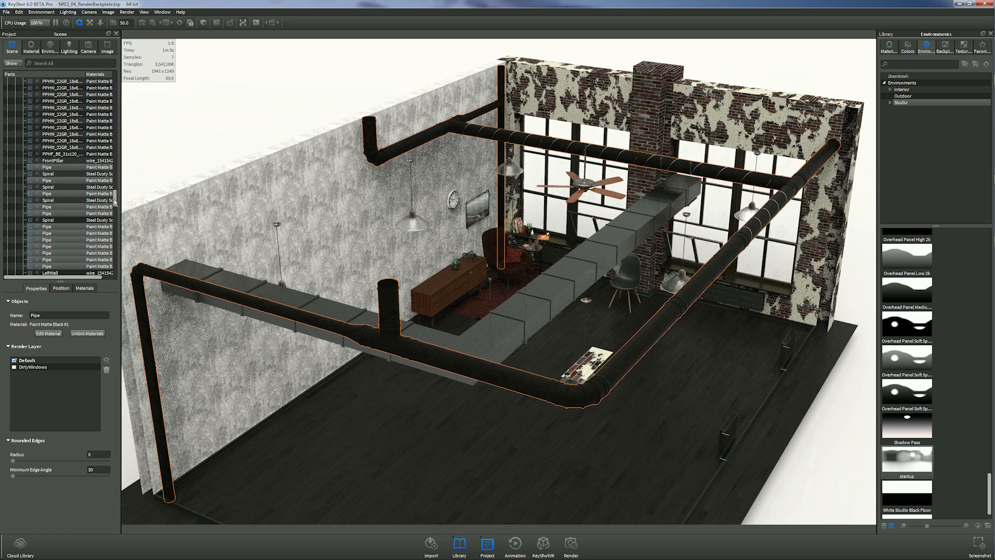
mouse_move(114, 202)
left_mouse_down()
mouse_move(117, 235)
mouse_move(122, 202)
left_mouse_up()
left_click(48, 314)
double_click(36, 314)
left_click(256, 89)
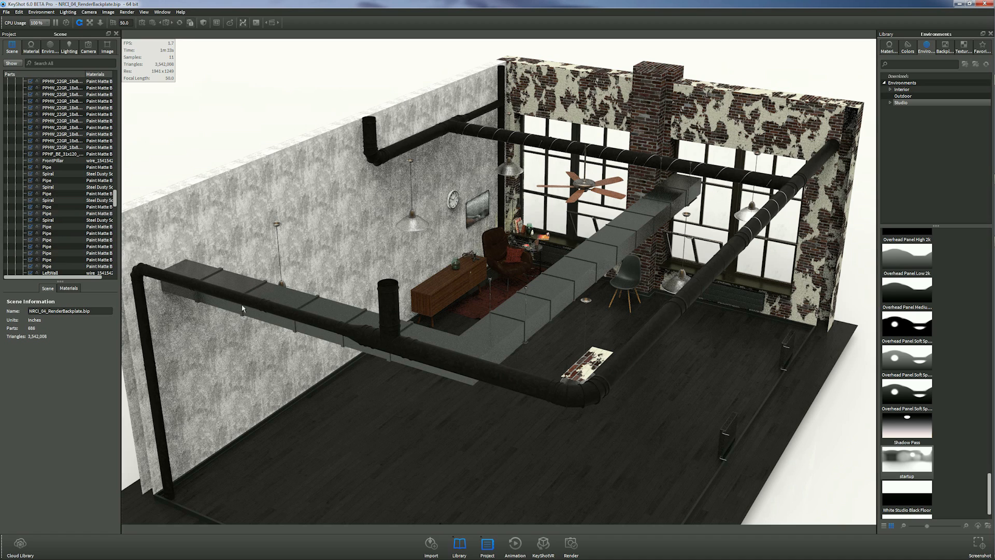
Search the scene tree for "vent", then hide and lock all the Vents parts of Loft_Scene_2_obj
left_click(51, 62)
type("vent")
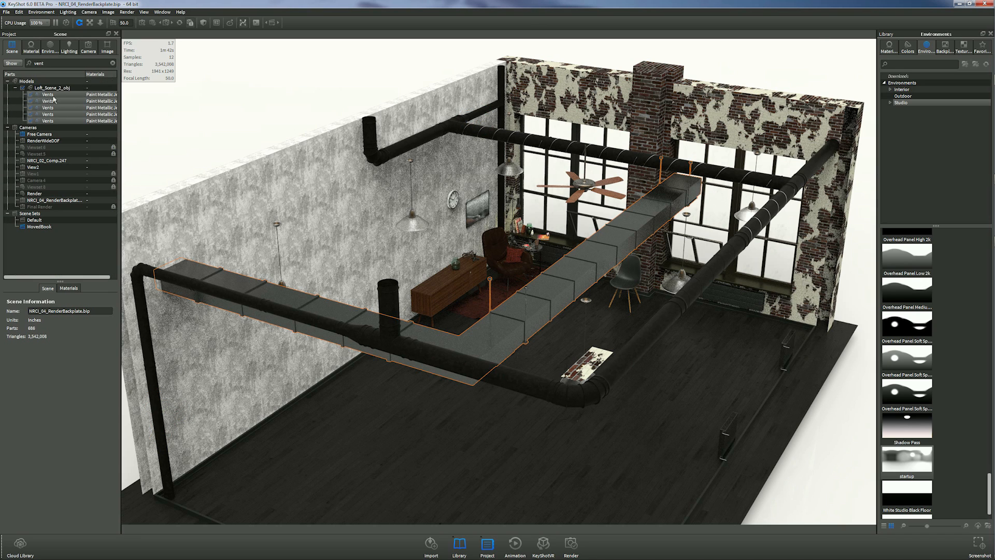
left_click(54, 99)
right_click(59, 121)
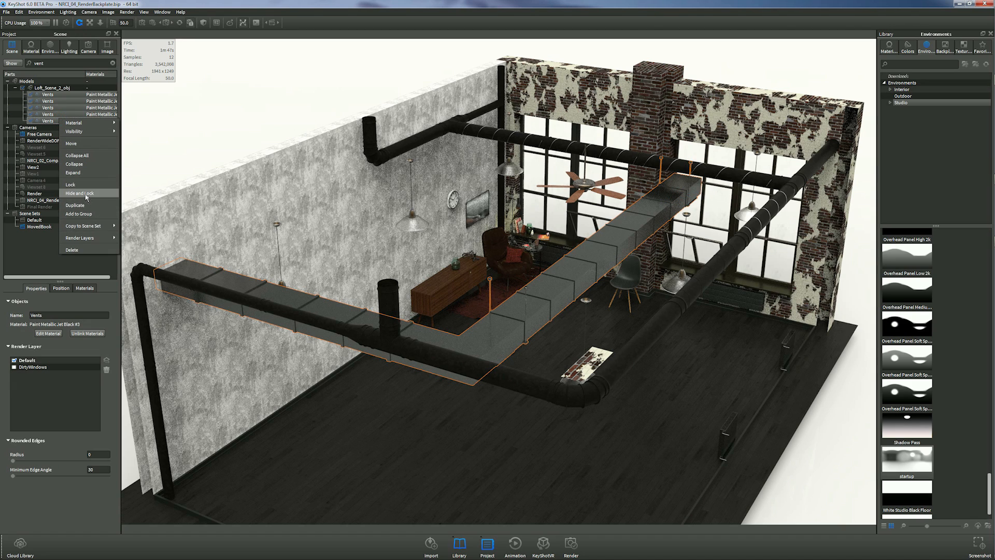
left_click(83, 194)
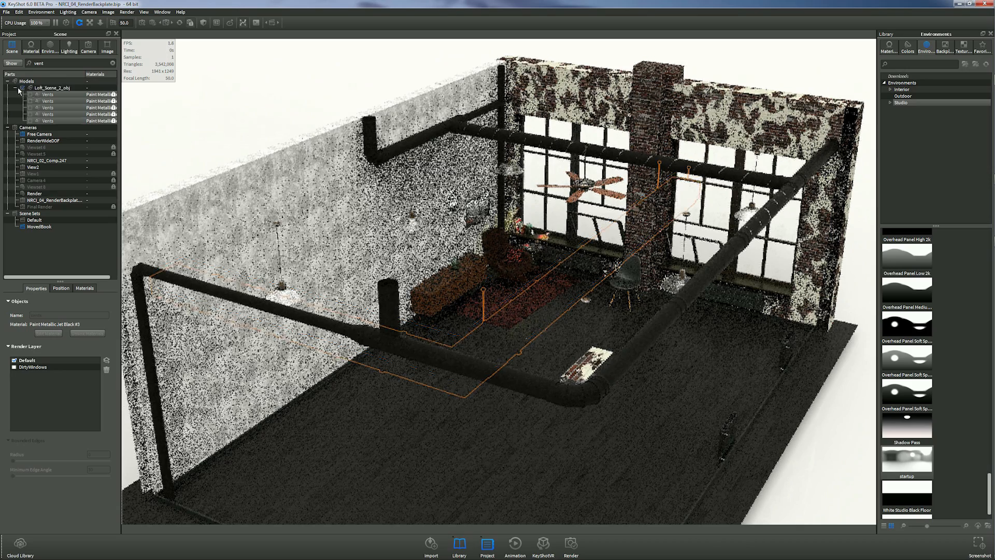
Clear the scene tree search and collapse the Loft_Scene_2_obj group
double_click(51, 62)
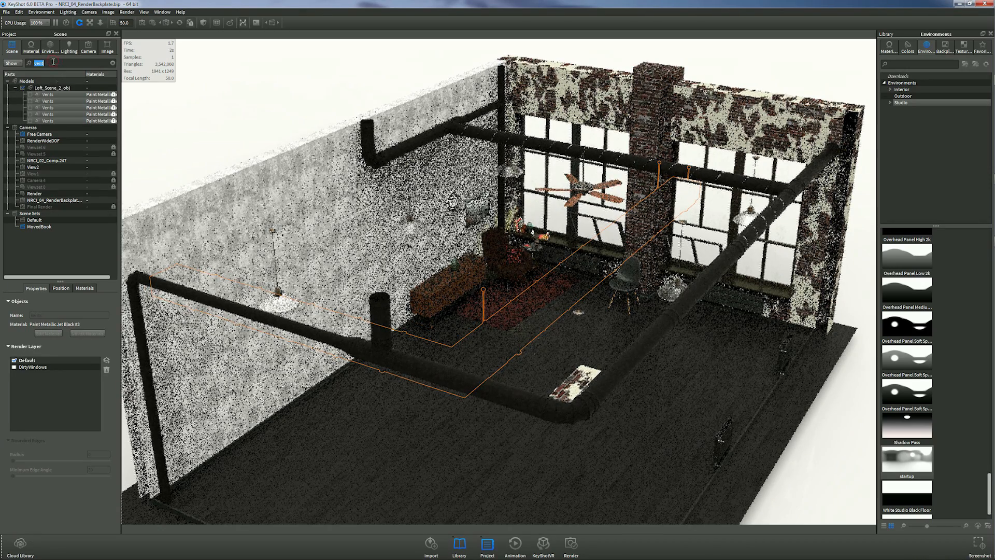
key("BackSpace")
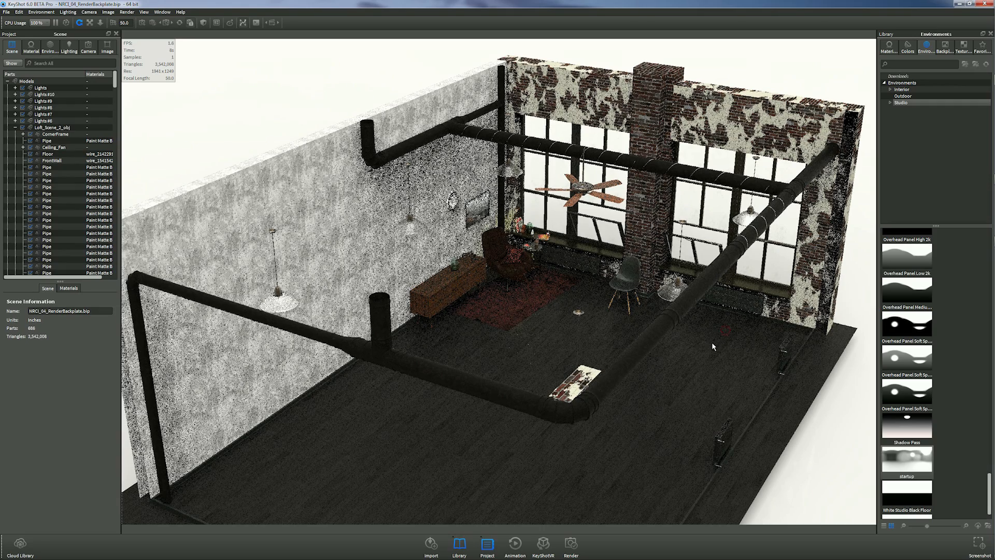
scroll(717, 352, "up", 2)
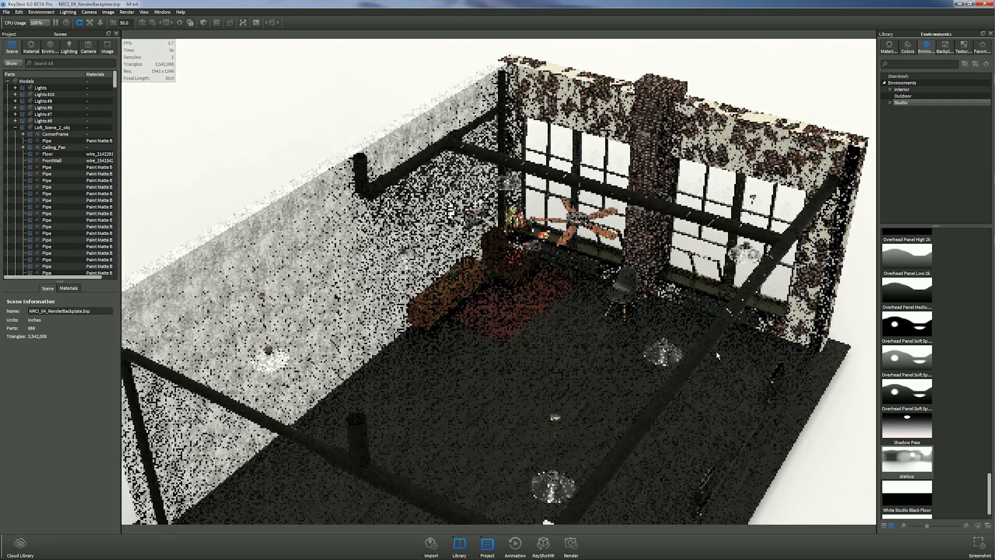
left_click(15, 127)
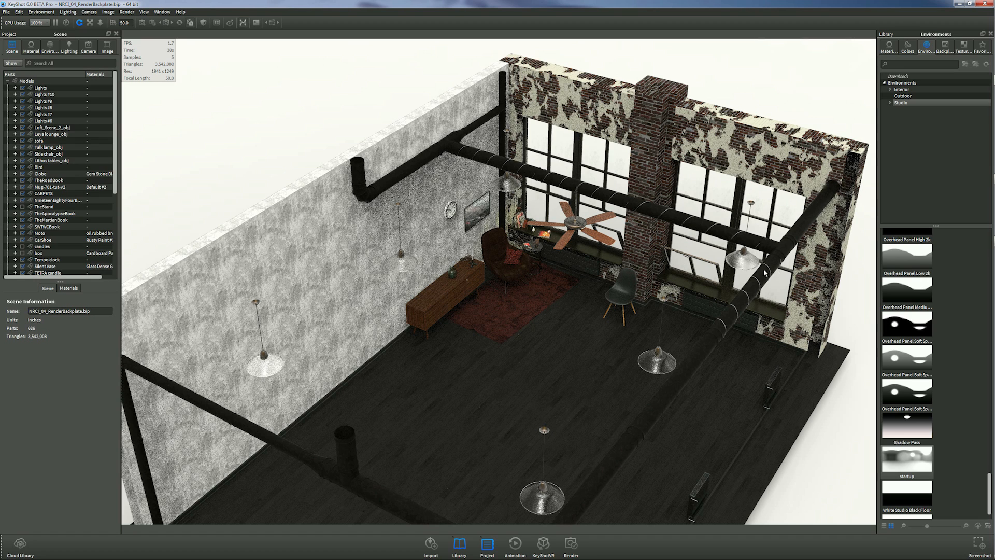
Select the glass shade of the ceiling light nearest the right-hand windows and examine the lamp up close
left_click(746, 263)
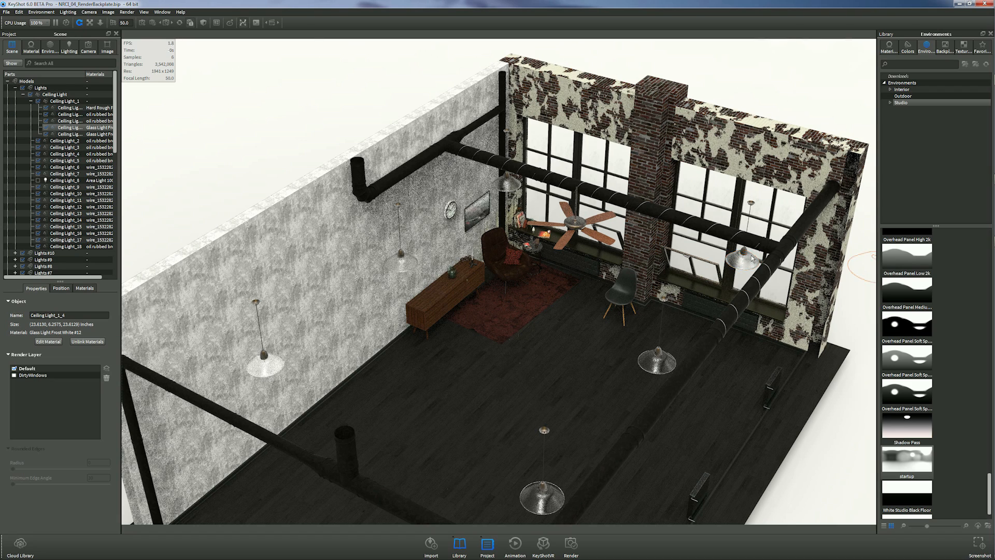
scroll(752, 258, "up", 4)
scroll(636, 248, "up", 3)
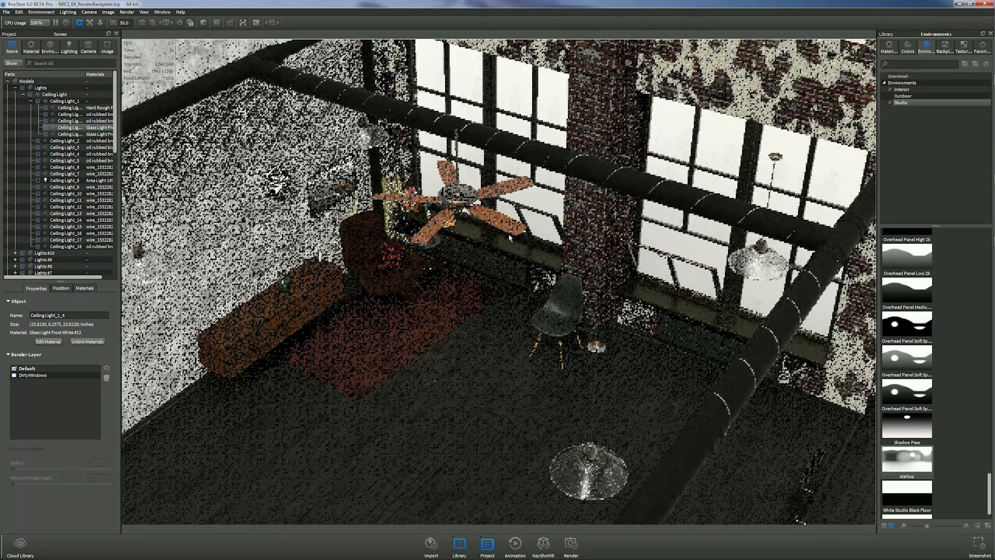
scroll(483, 234, "up", 4)
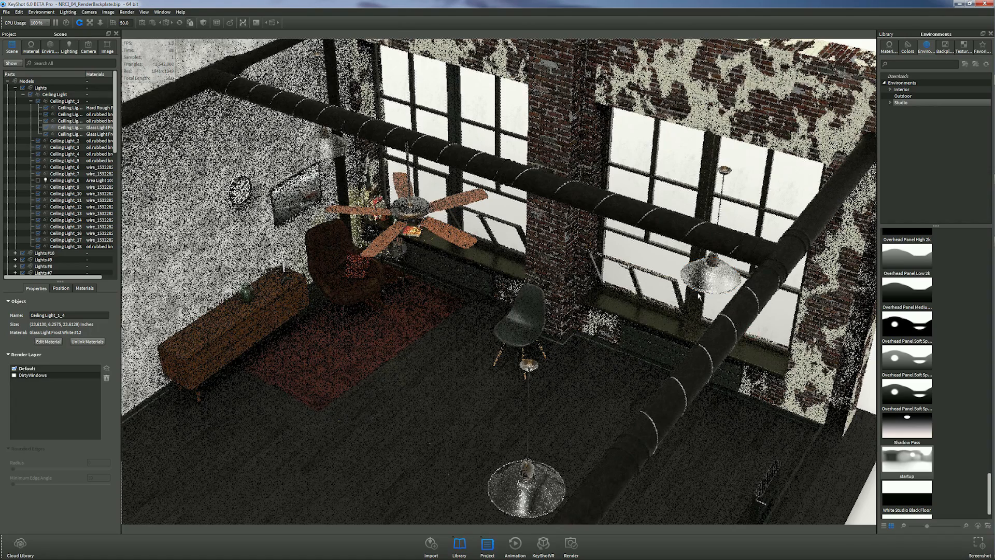
scroll(698, 294, "up", 5)
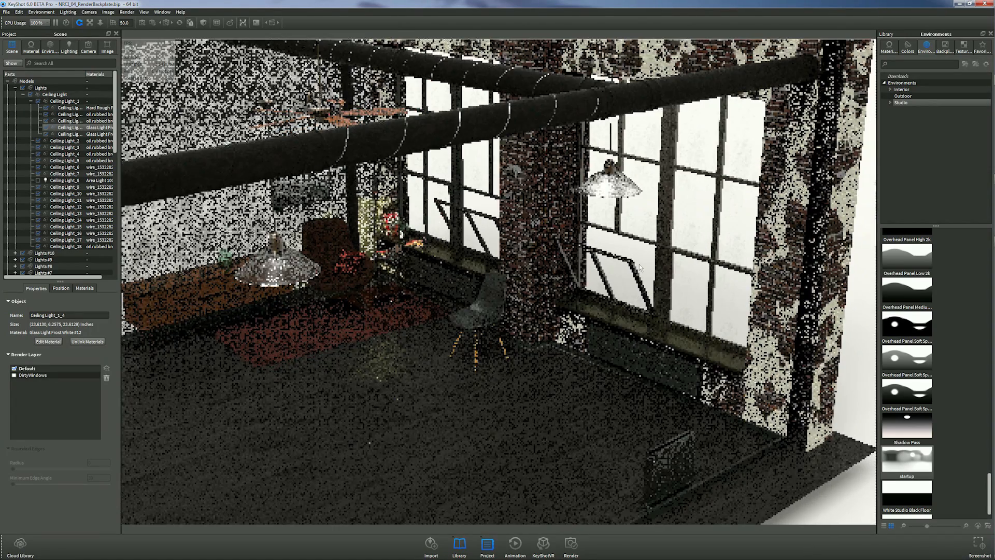
scroll(637, 261, "down", 5)
scroll(501, 163, "up", 4)
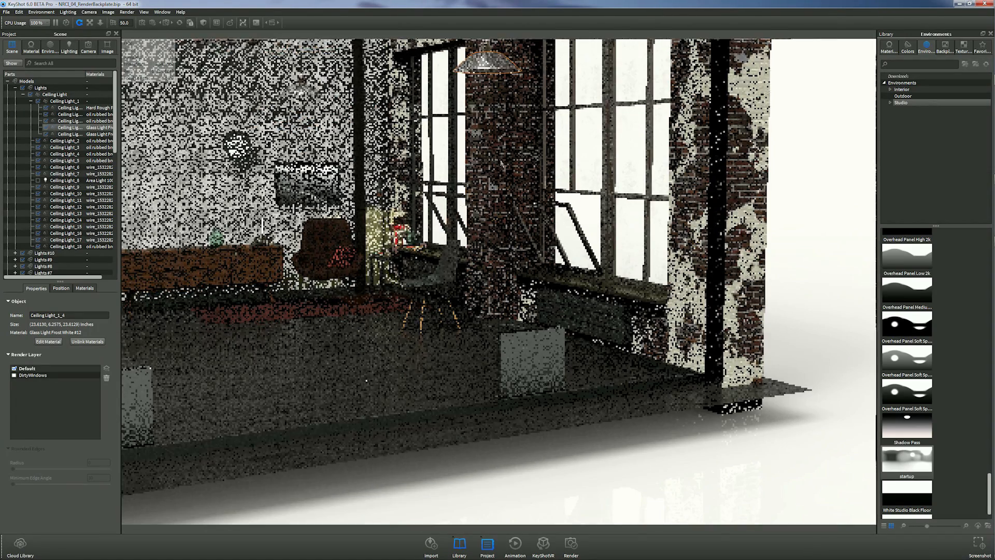
middle_click_drag(501, 163, 549, 288)
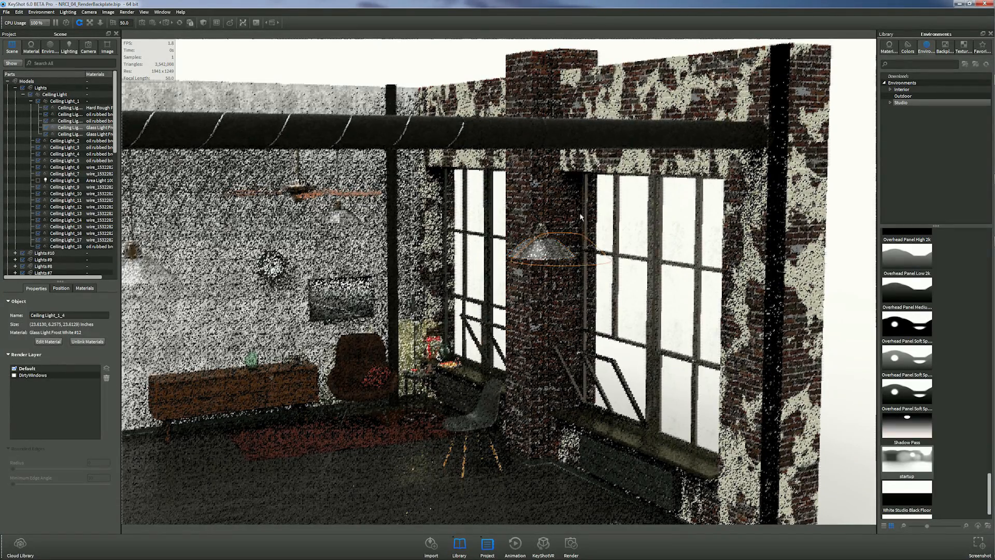
scroll(580, 217, "up", 3)
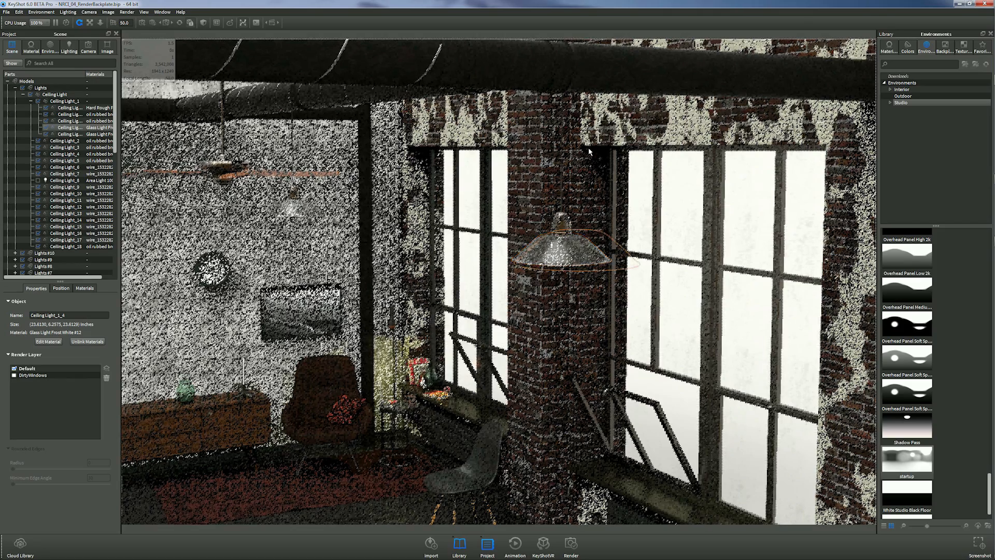
scroll(600, 152, "up", 2)
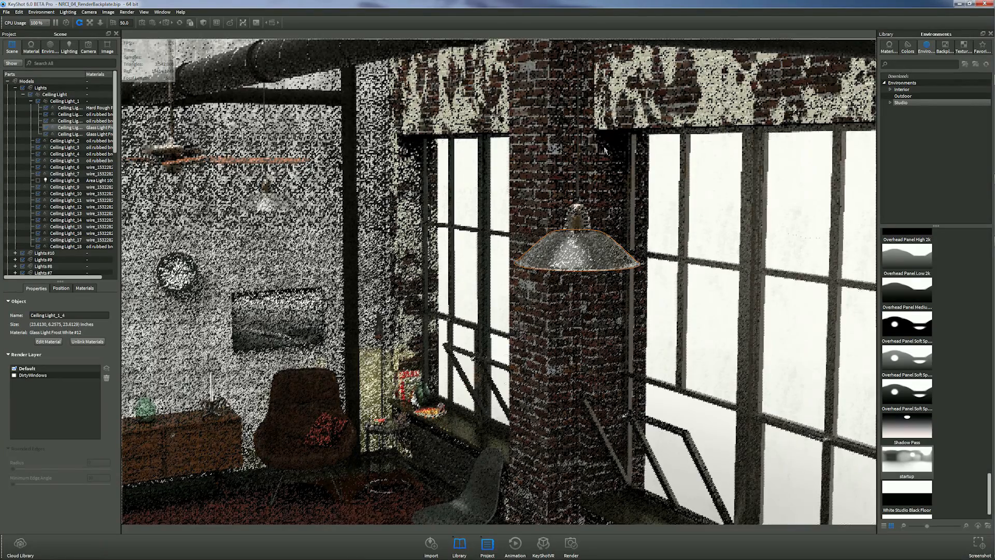
scroll(550, 233, "up", 3)
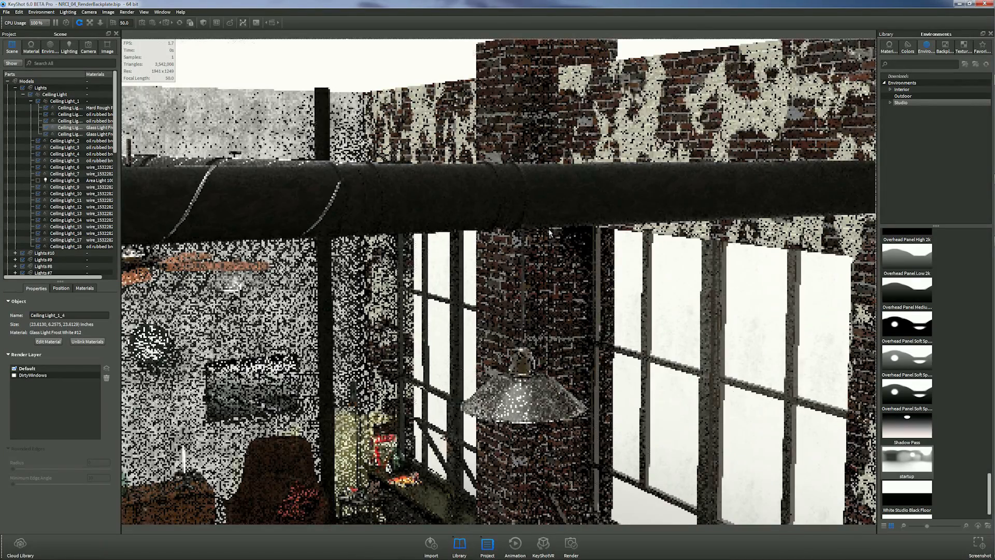
scroll(580, 315, "up", 2)
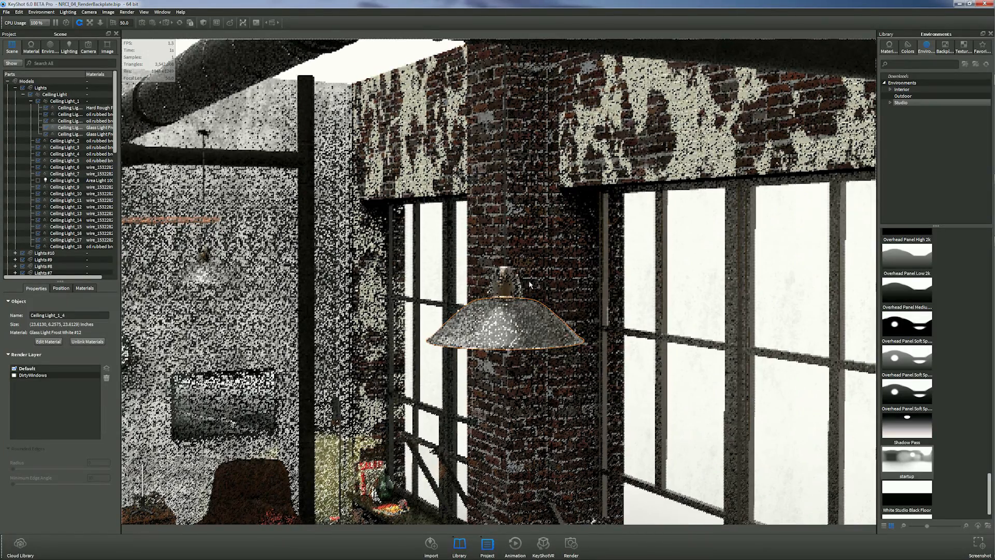
View the ceiling light from below, show its Ceiling Light_8 area light bulb, and select the bulb
left_click_drag(526, 242, 520, 177)
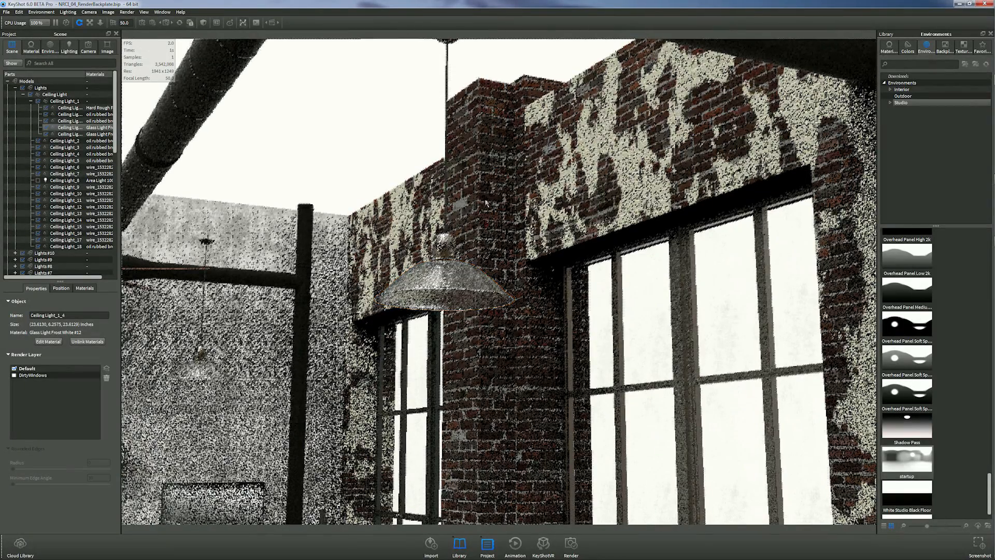
left_click_drag(487, 202, 476, 179)
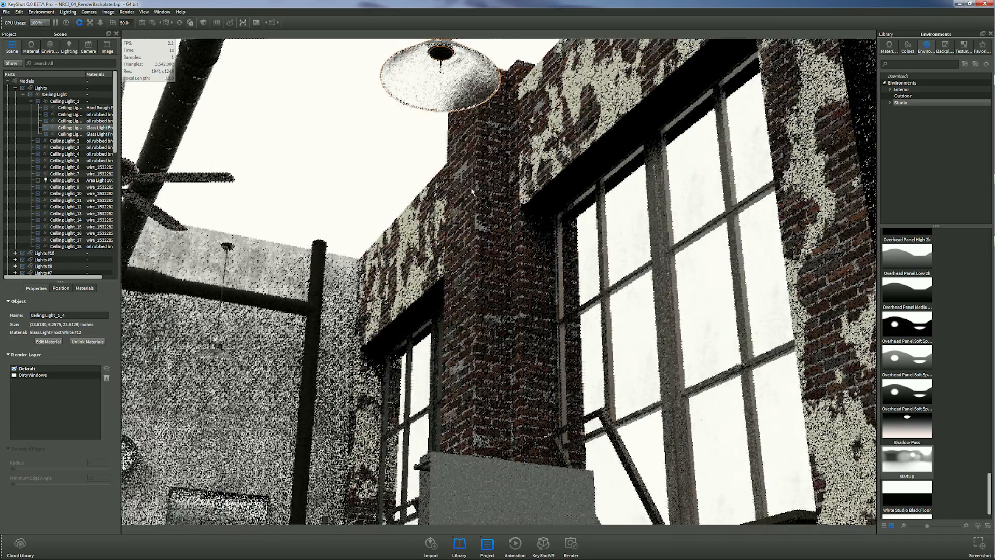
middle_click_drag(466, 143, 466, 263)
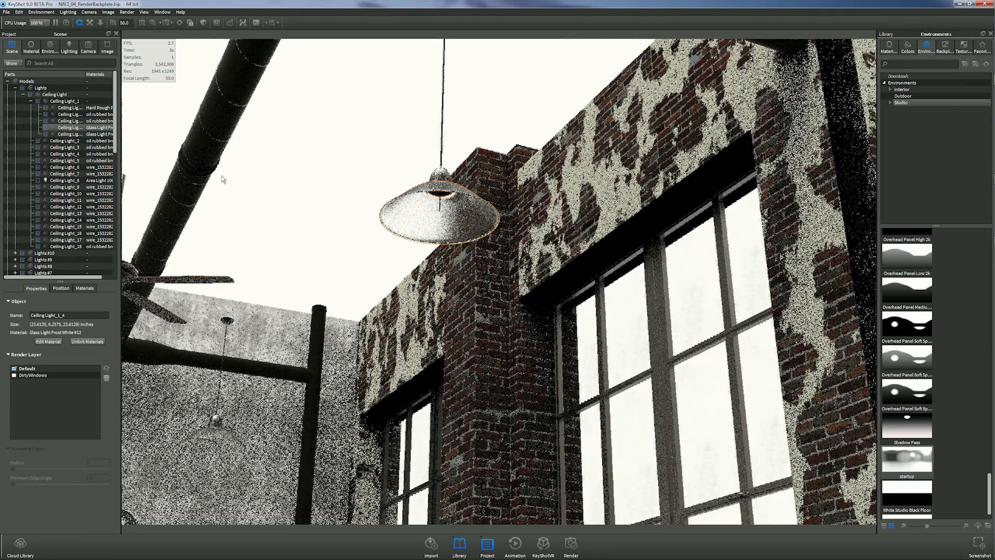
left_click(39, 181)
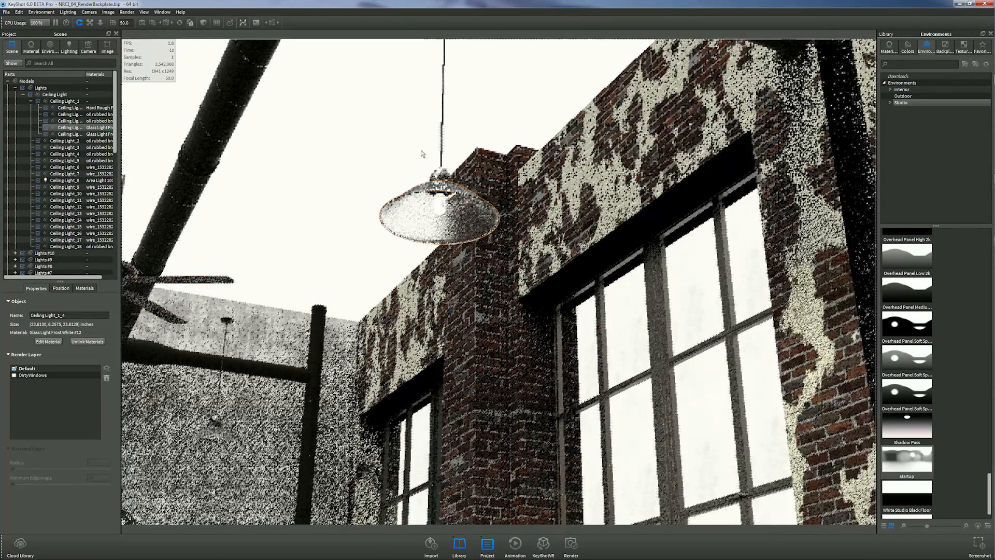
left_click(440, 205)
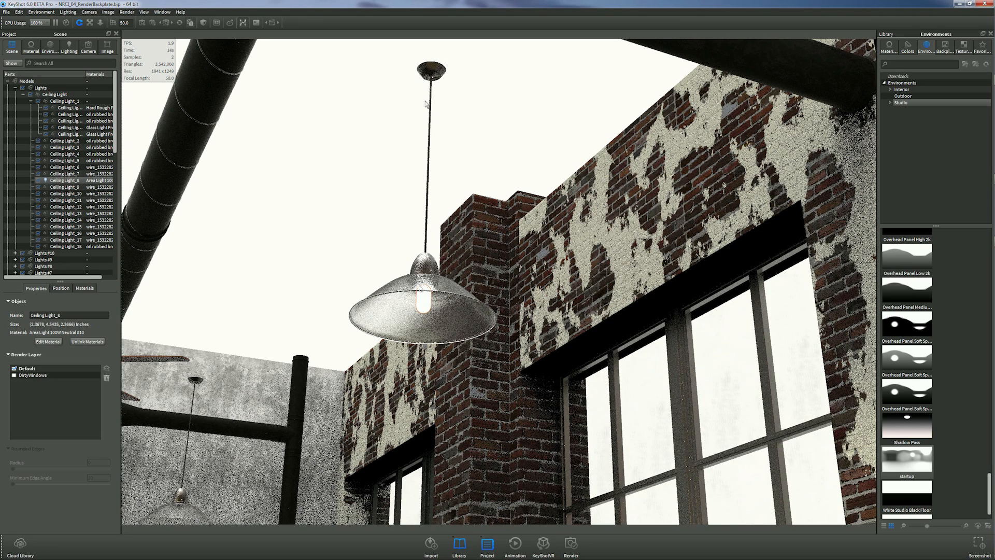
Open the geometry editor for Ceiling Light_7 to view its editing modes, and close it without changes
right_click(66, 175)
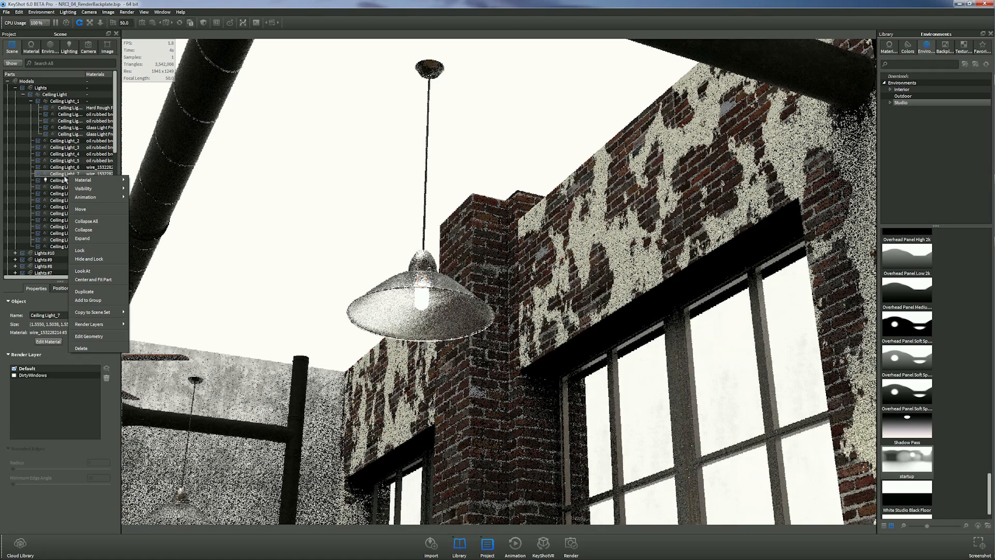
left_click(96, 338)
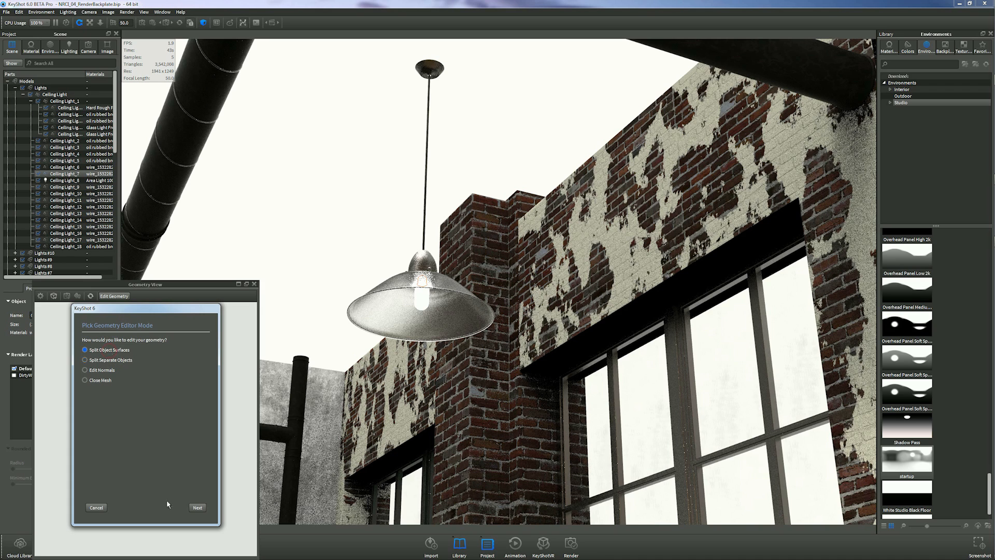
left_click(101, 507)
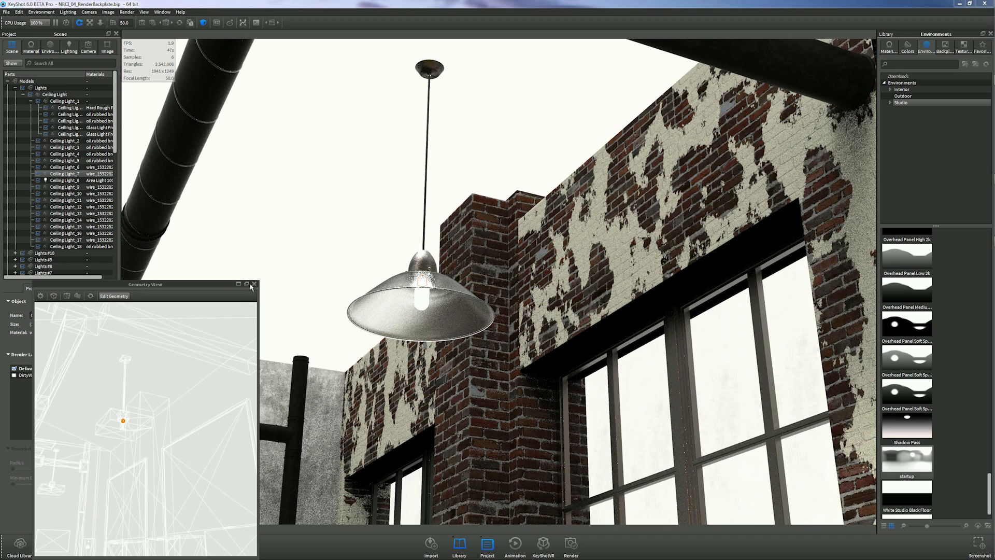
left_click(254, 284)
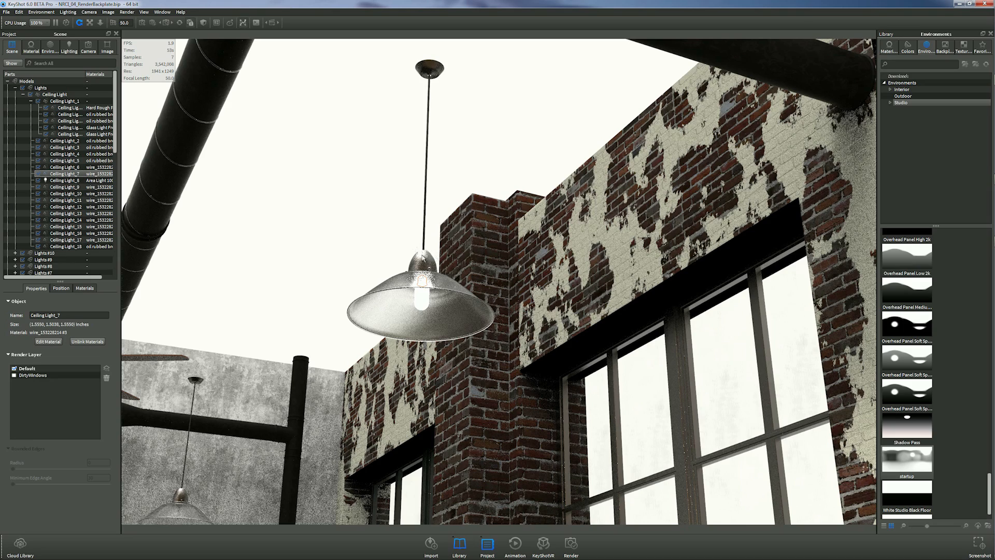
scroll(420, 295, "up", 3)
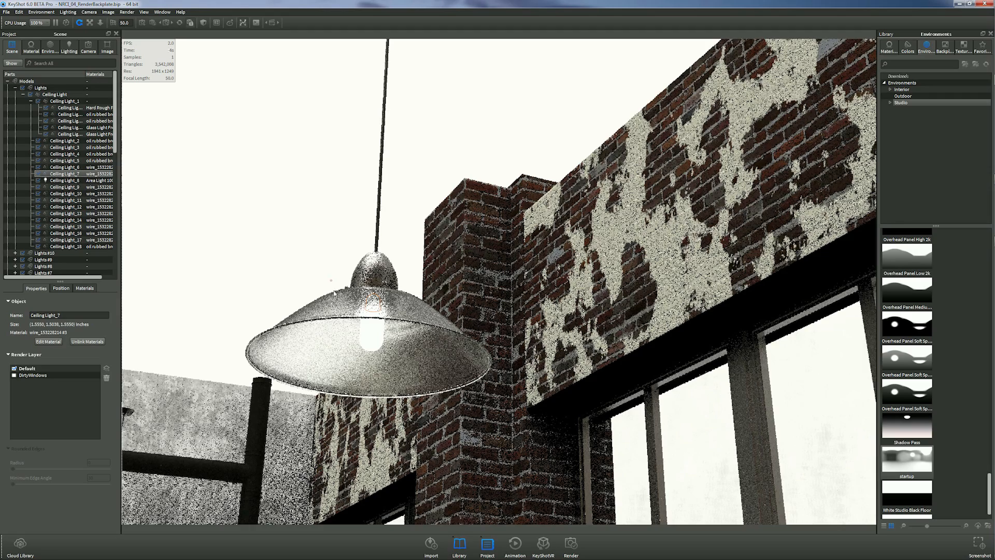
Select the ceiling light's upper metal cap, examine its cord and ceiling mount, and clear the selection
left_click_drag(331, 281, 386, 496)
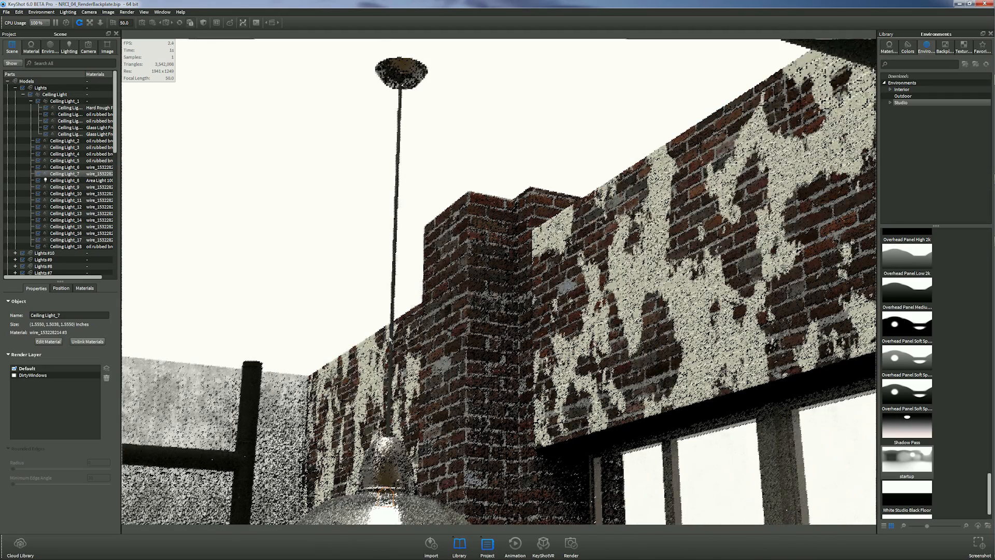
left_click(398, 485)
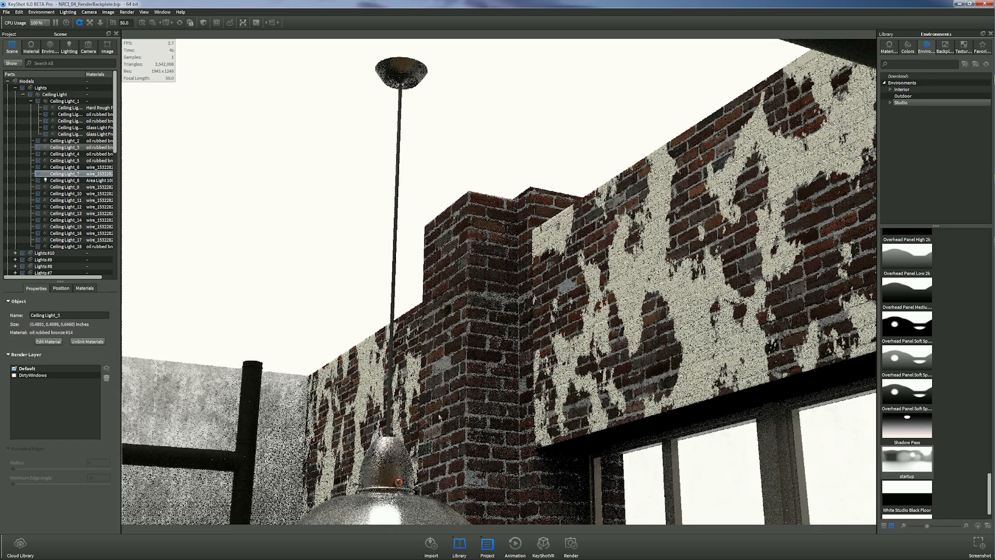
left_click(319, 280)
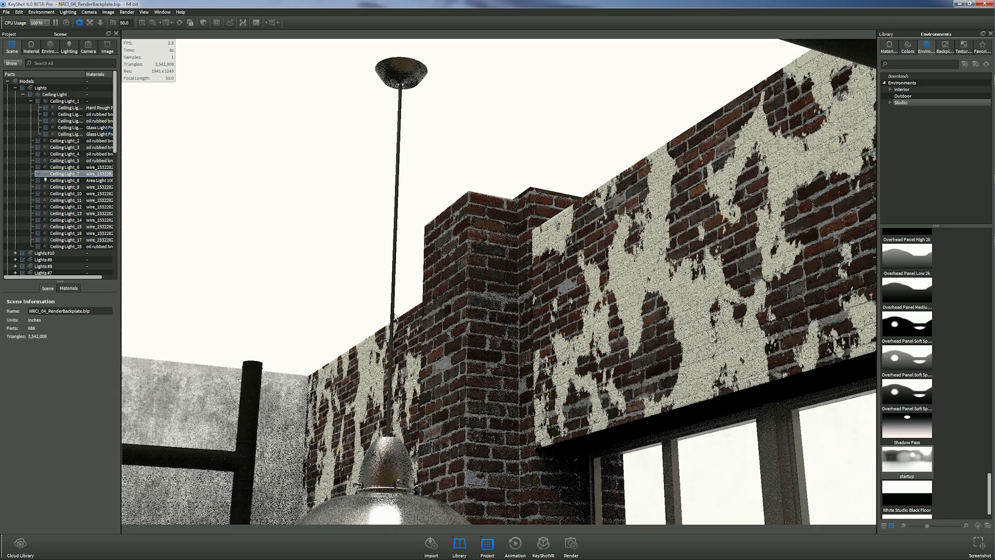
middle_click_drag(381, 237, 379, 205)
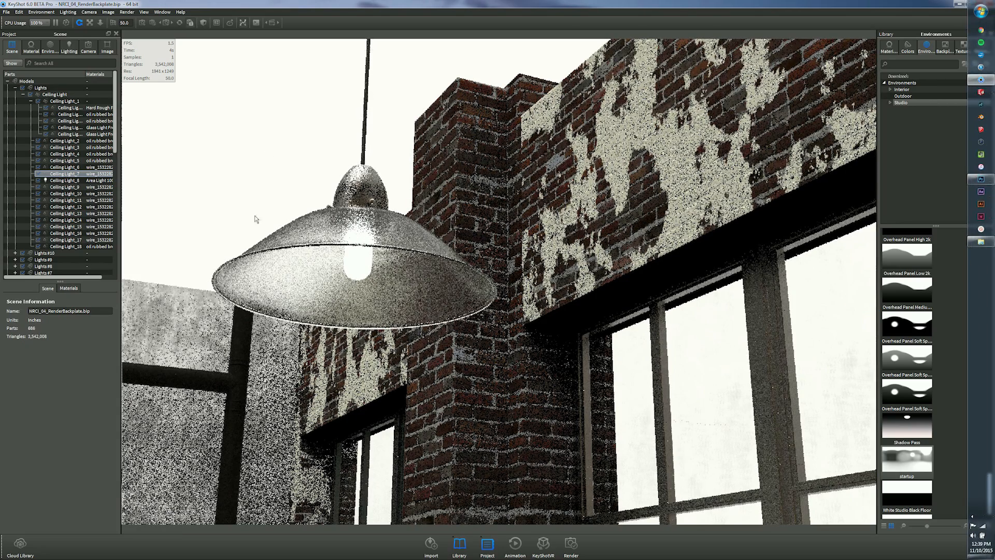
Collapse the Ceiling Light_1 and Ceiling Light groups in the scene tree
left_click(30, 101)
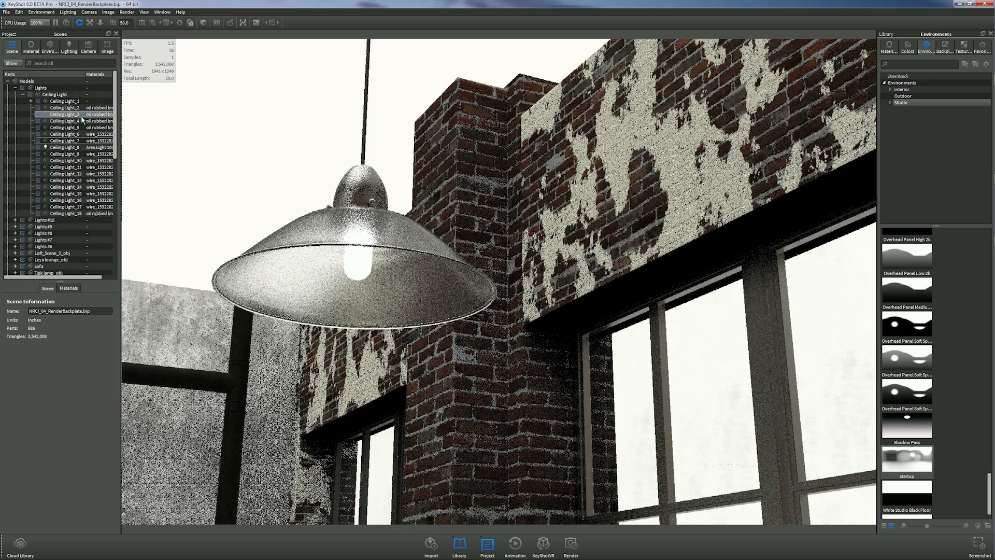
left_click(23, 95)
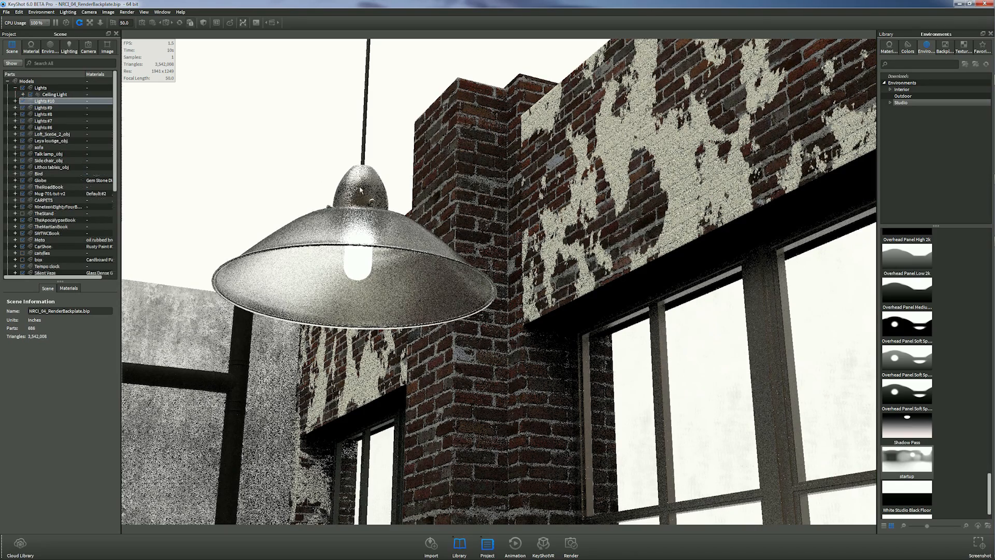
left_click_drag(289, 140, 414, 228)
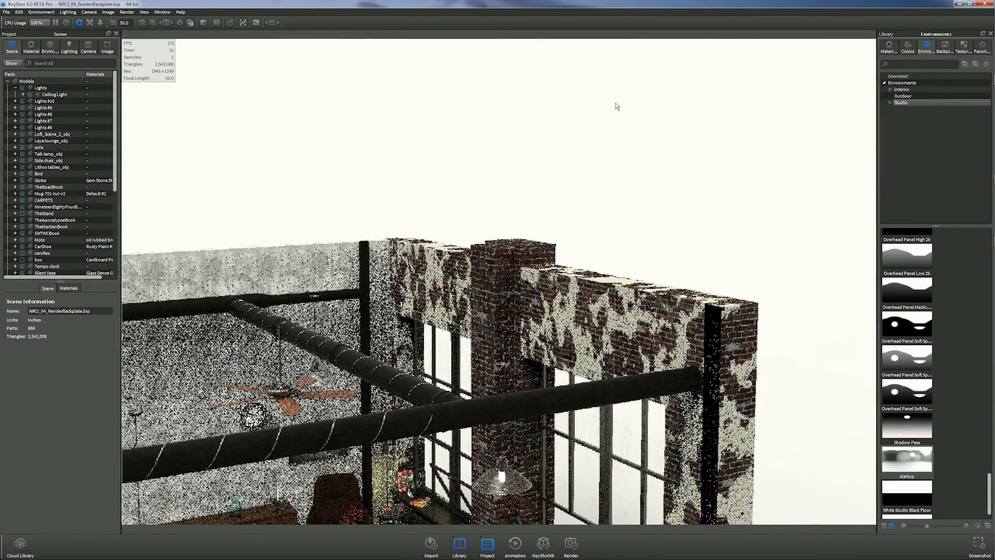
left_click_drag(486, 221, 434, 236)
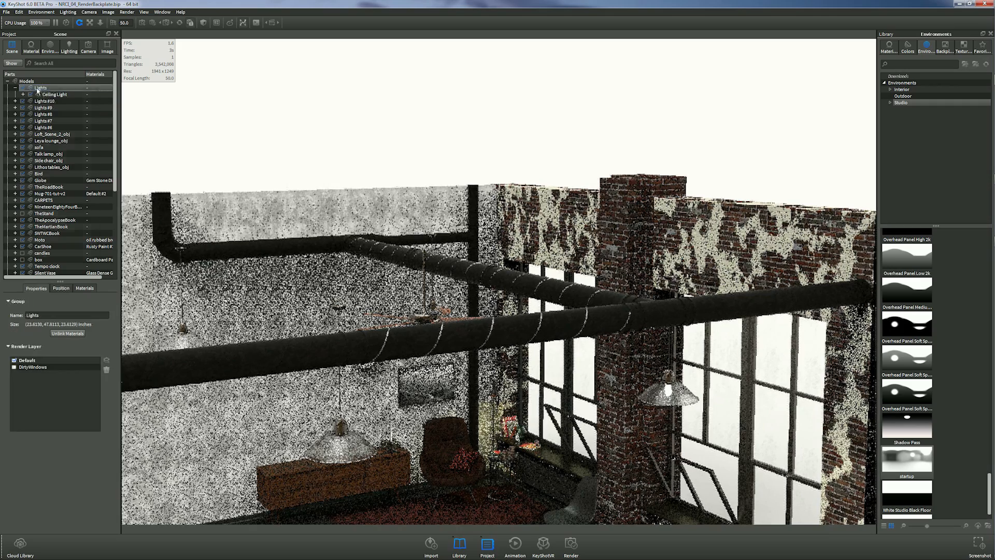
Show the Make Pattern option for the Lights group without applying it, and view the repeated lights in the room
right_click(37, 89)
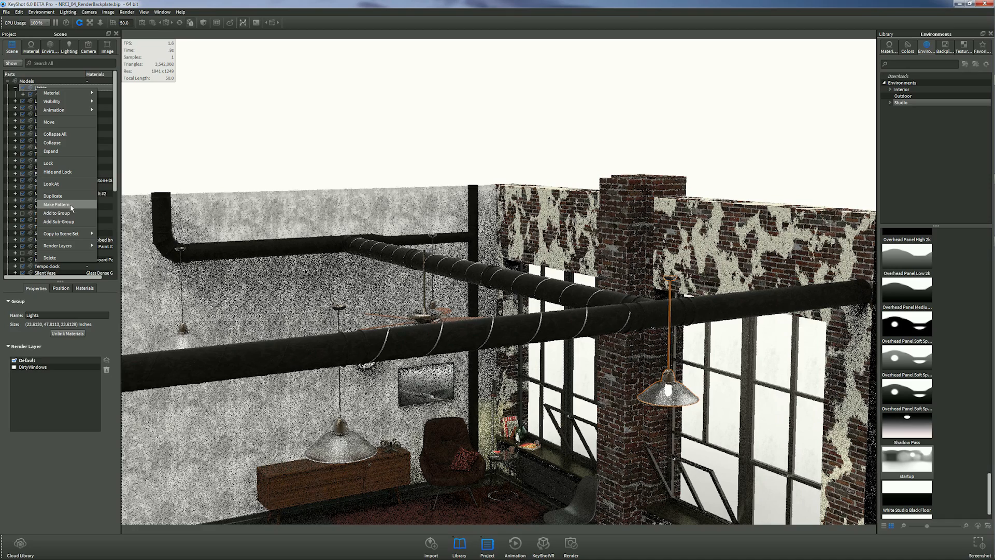
left_click(305, 136)
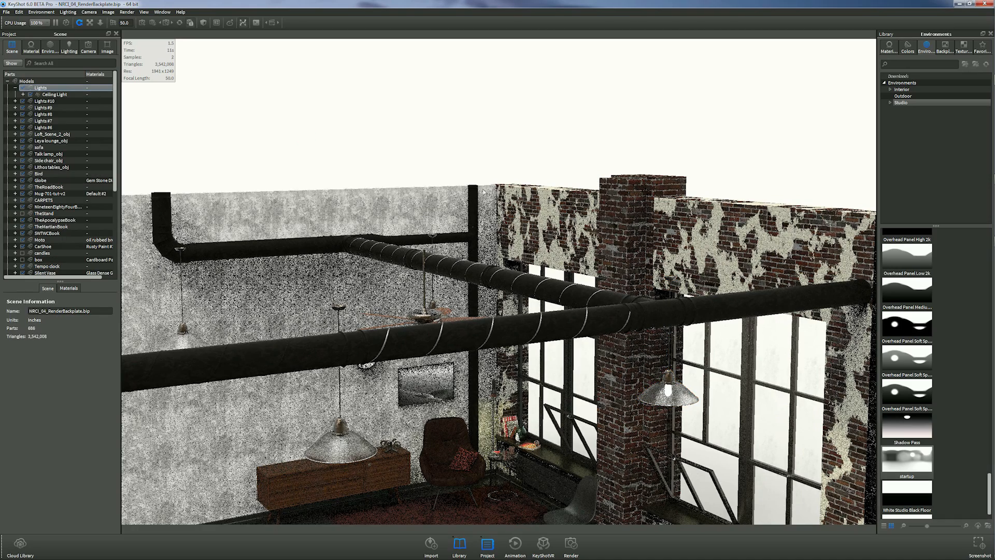
scroll(676, 418, "down", 2)
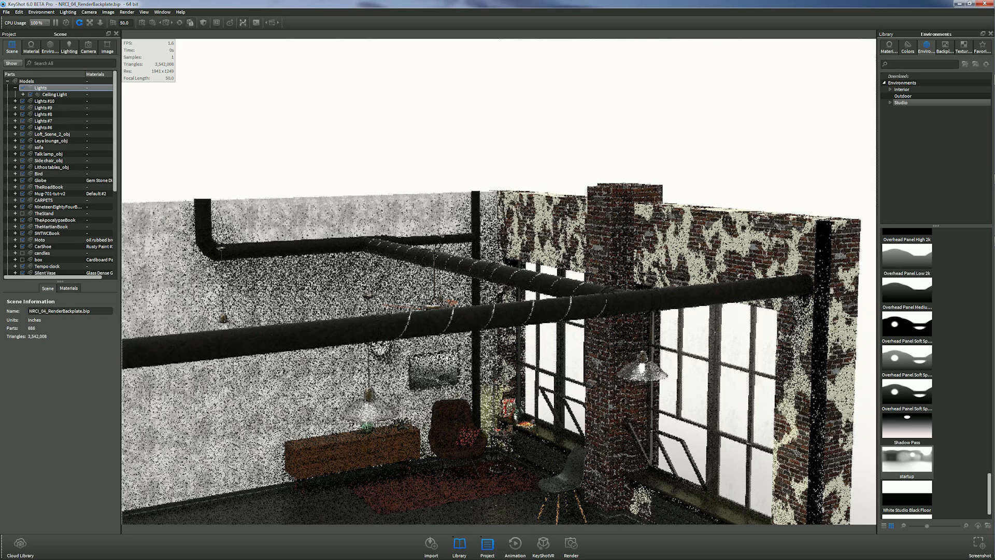
scroll(745, 321, "up", 3)
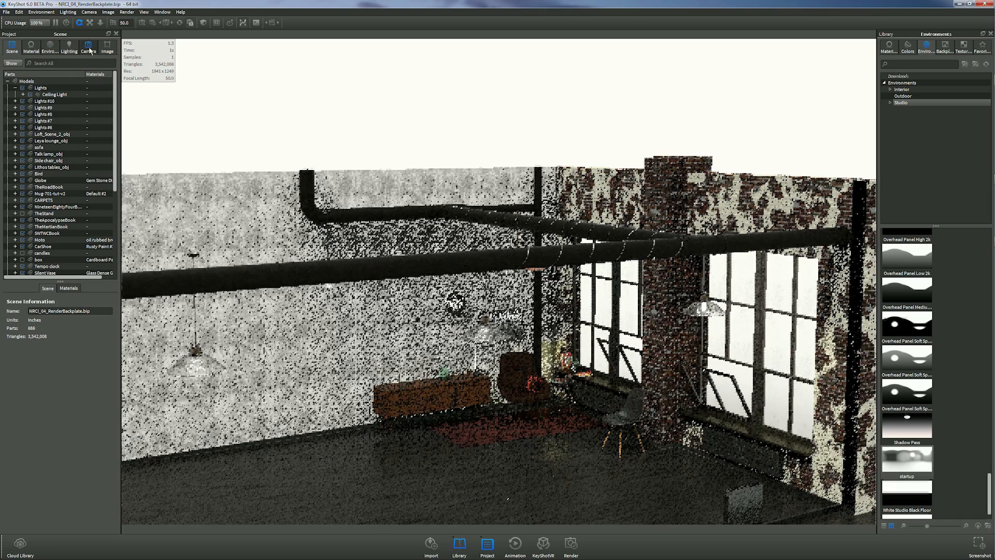
Look at the whole loft in the Top standard view to see the ceiling light layout, and return to the scene tree
left_click(89, 48)
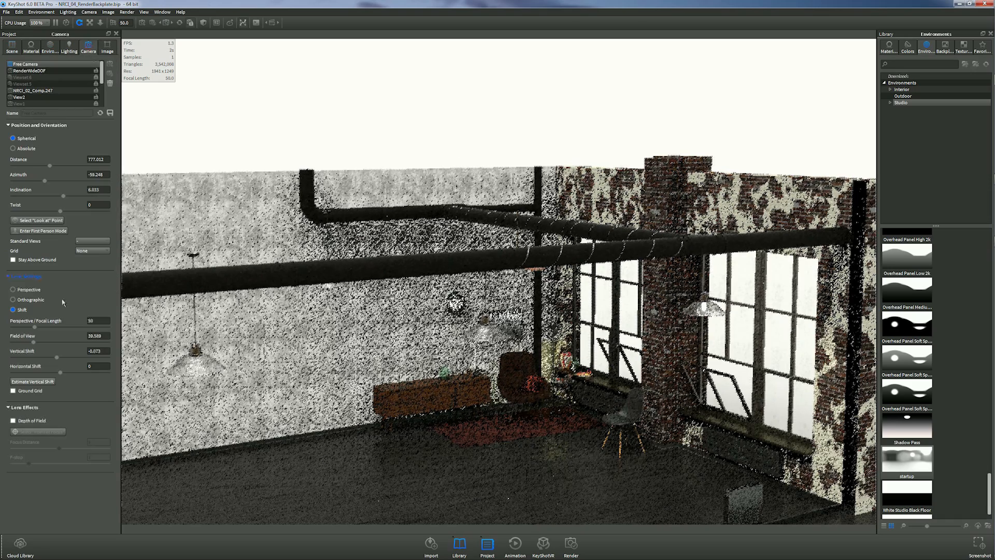
left_click(95, 240)
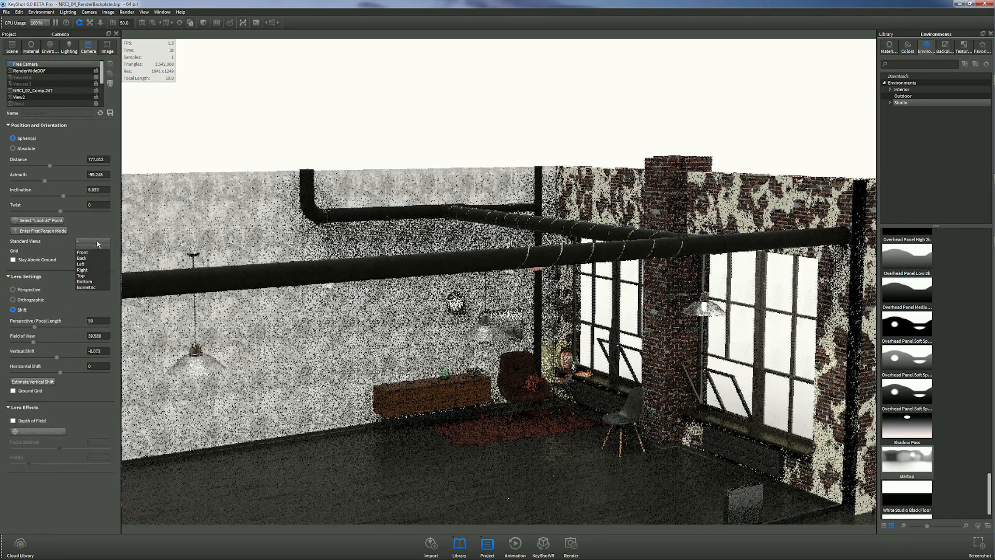
left_click(93, 277)
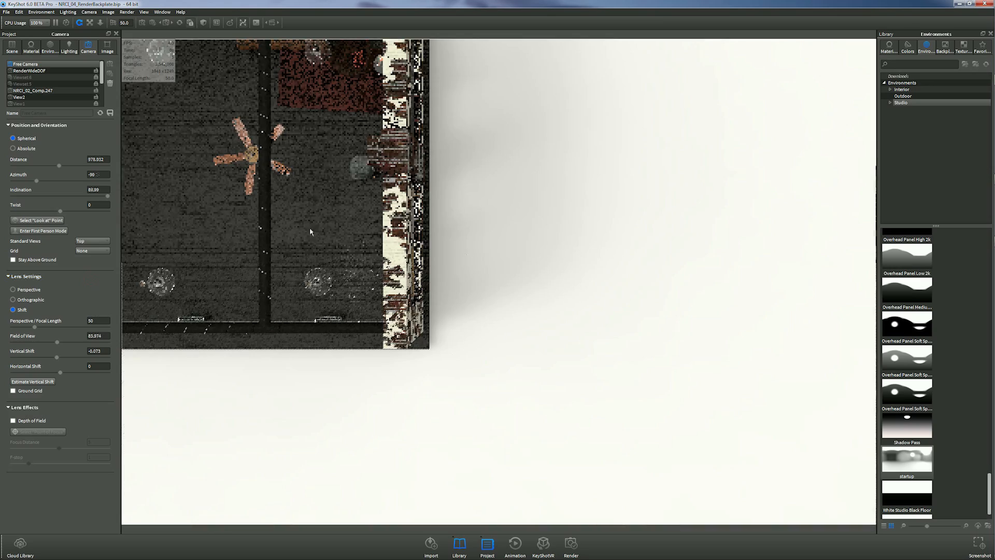
middle_click_drag(310, 227, 711, 366)
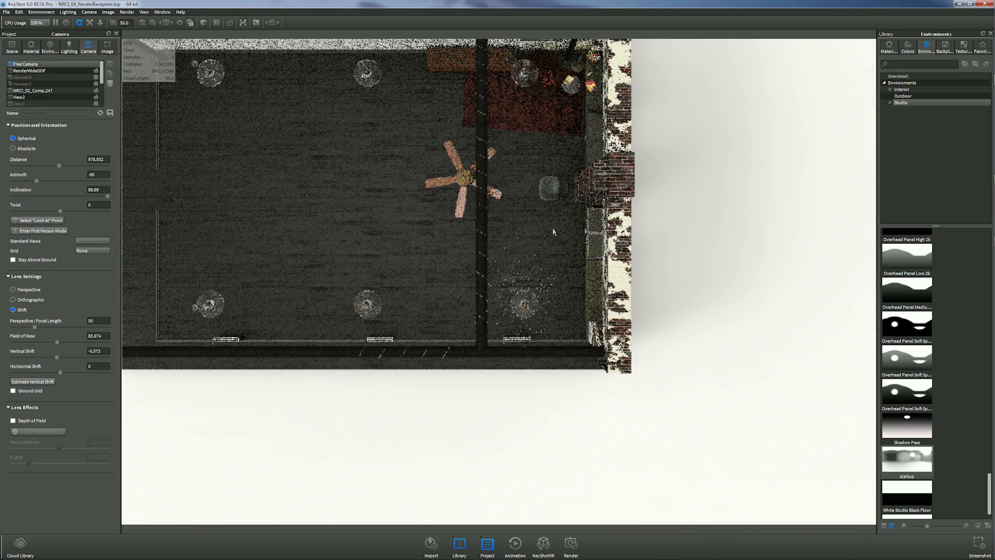
middle_click_drag(557, 229, 574, 253)
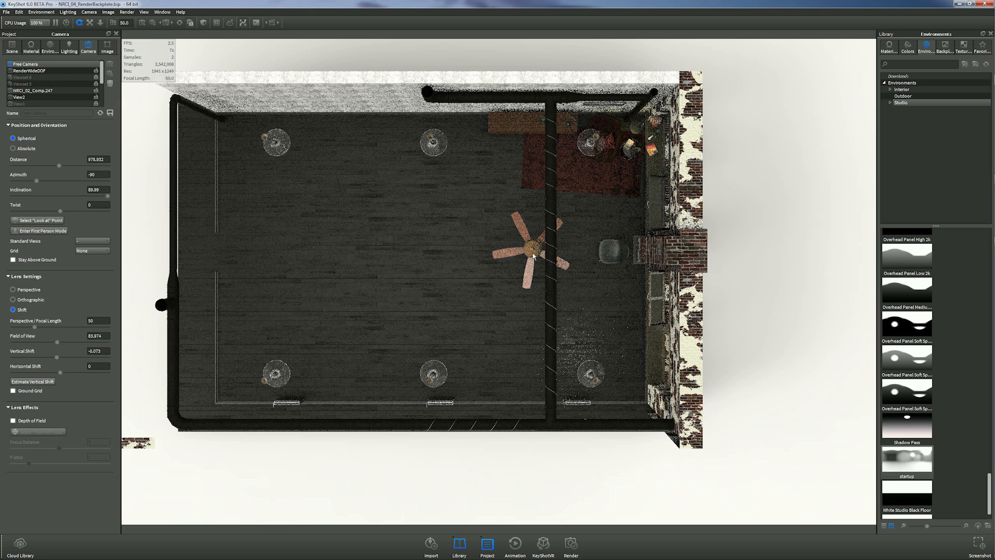
left_click(12, 46)
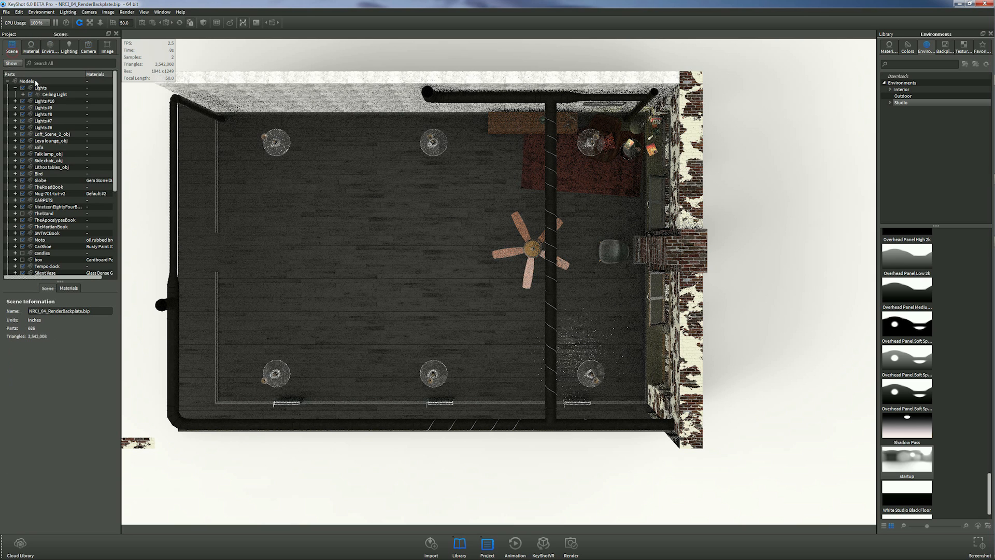
left_click_drag(745, 256, 728, 272)
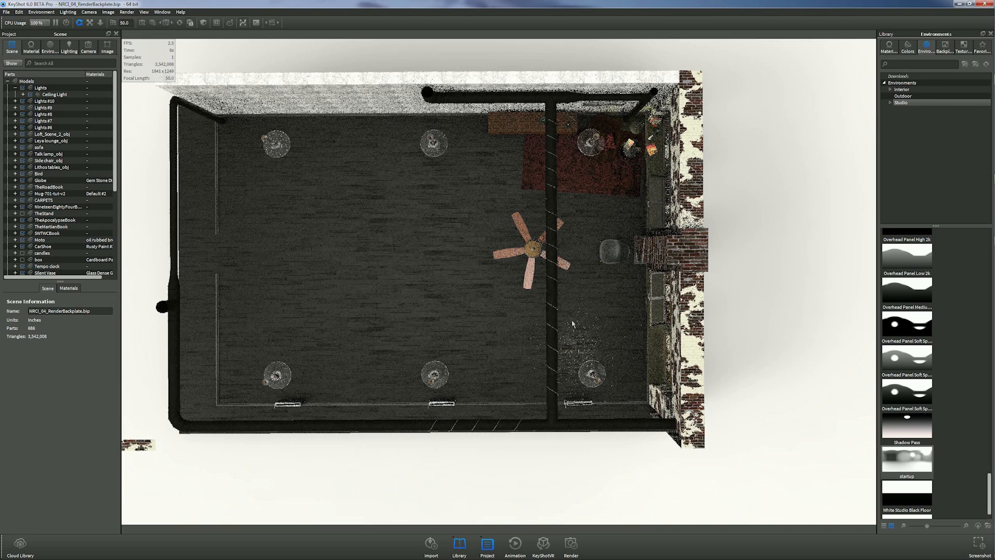
left_click(418, 333)
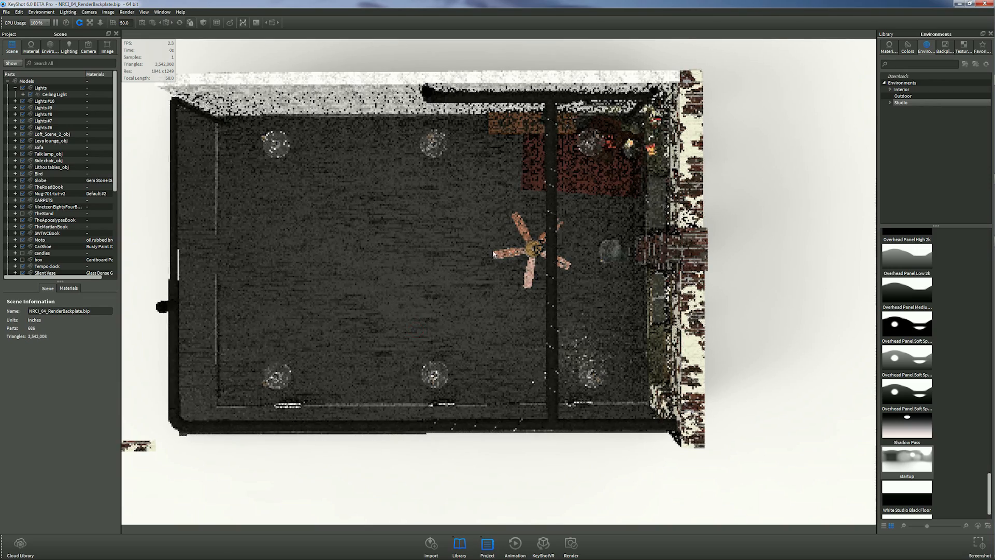
Examine the loft in perspective, from the overall room down to the furnished corner with the armchair, sideboard and rug
left_click_drag(494, 254, 679, 187)
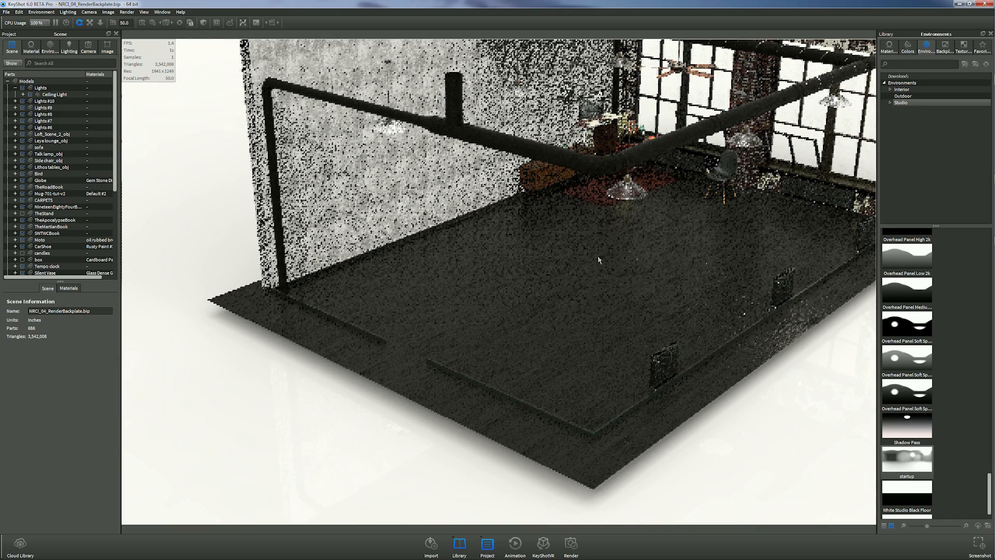
left_click_drag(609, 223, 597, 168)
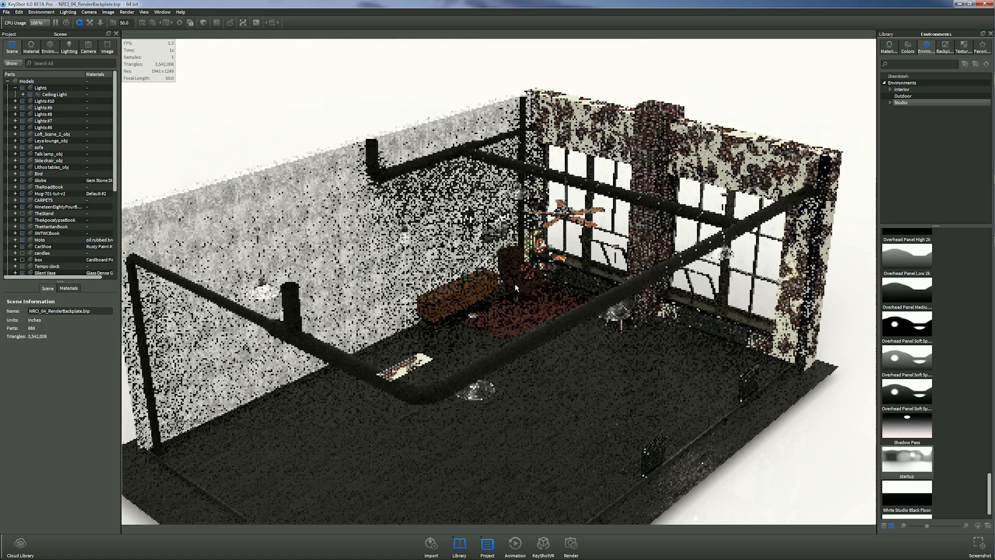
scroll(515, 285, "up", 6)
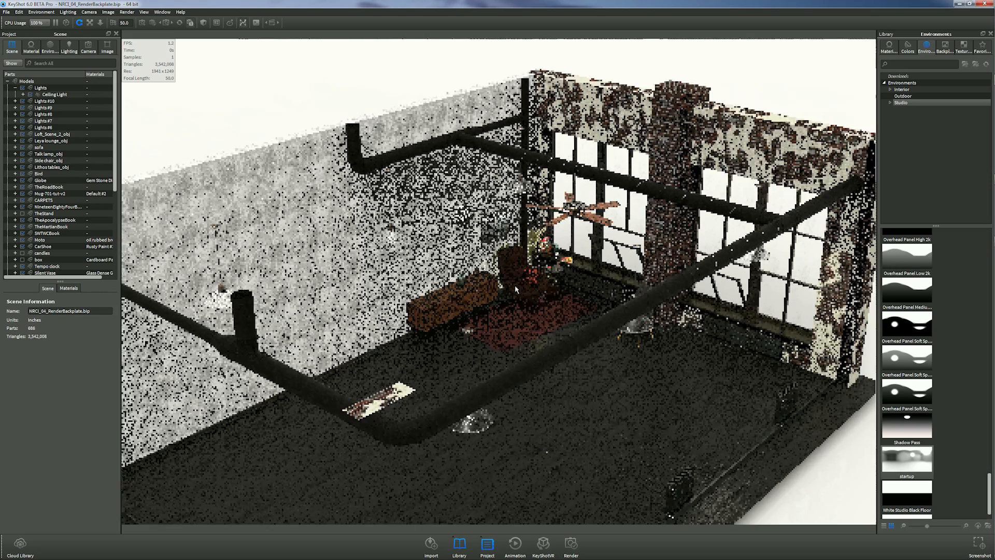
scroll(552, 299, "up", 2)
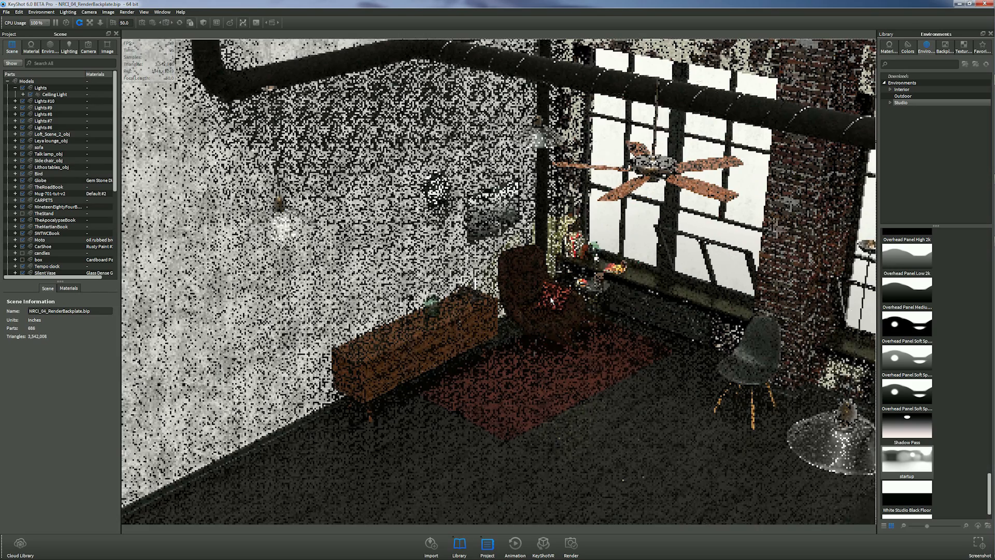
scroll(600, 302, "up", 2)
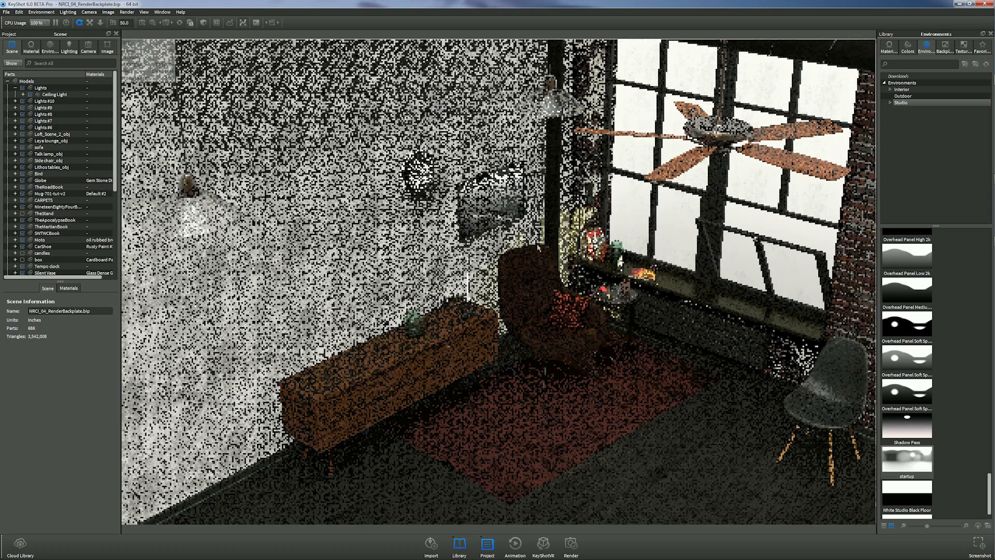
scroll(539, 248, "up", 2)
scroll(507, 193, "up", 2)
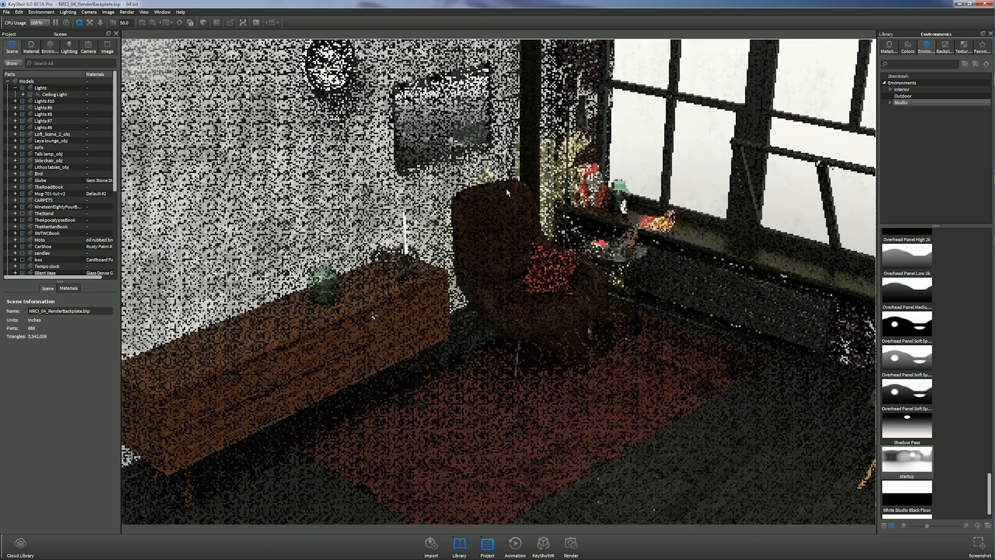
scroll(545, 259, "up", 2)
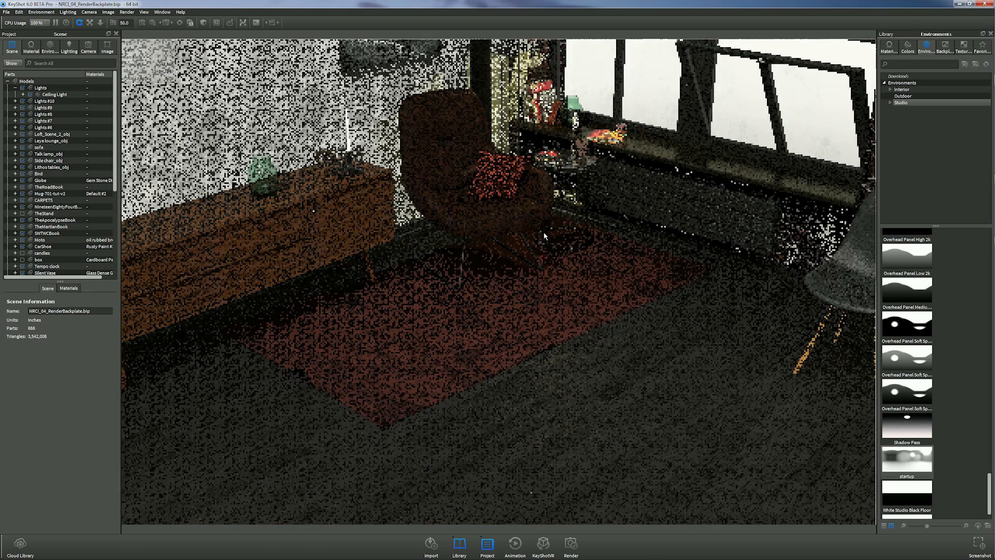
scroll(545, 235, "up", 2)
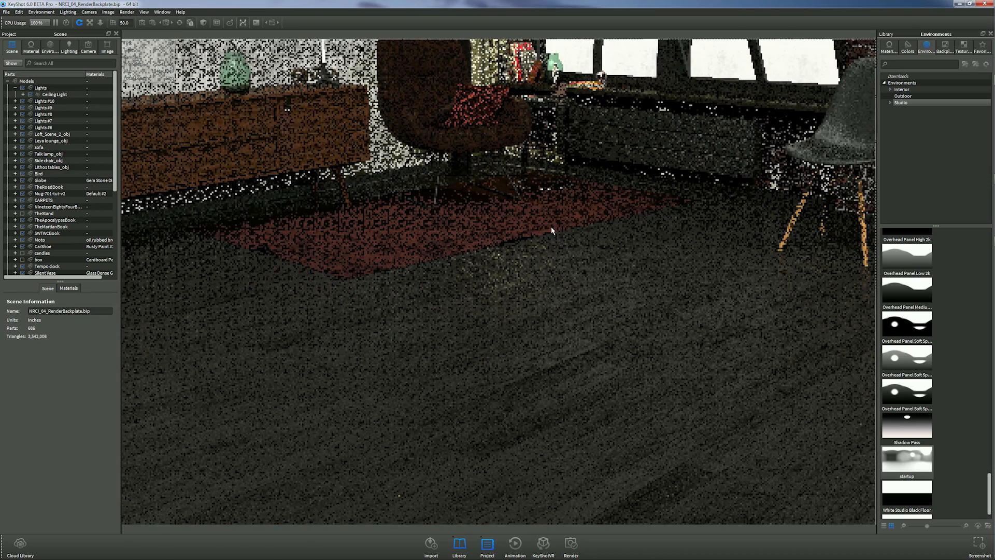
scroll(552, 231, "down", 1)
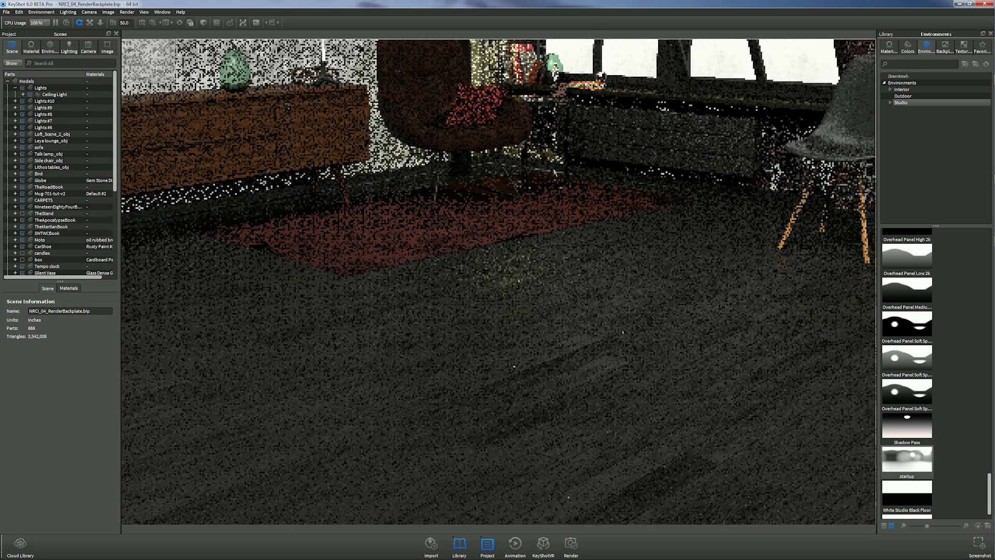
scroll(555, 174, "down", 4)
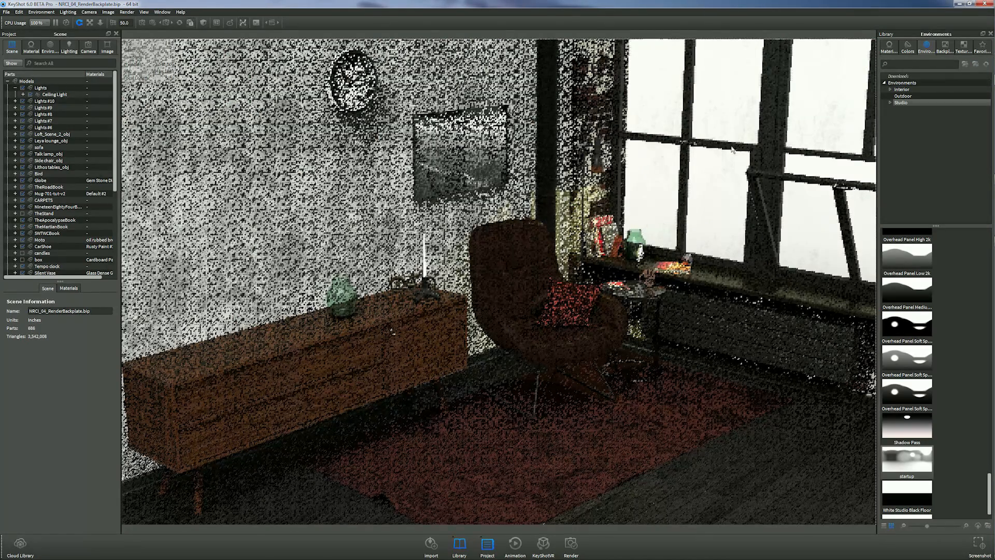
Switch to Windows Explorer, open the ReferenceImages folder in KeyShot6RenderContestEntry and look through its reference pictures
mouse_move(985, 122)
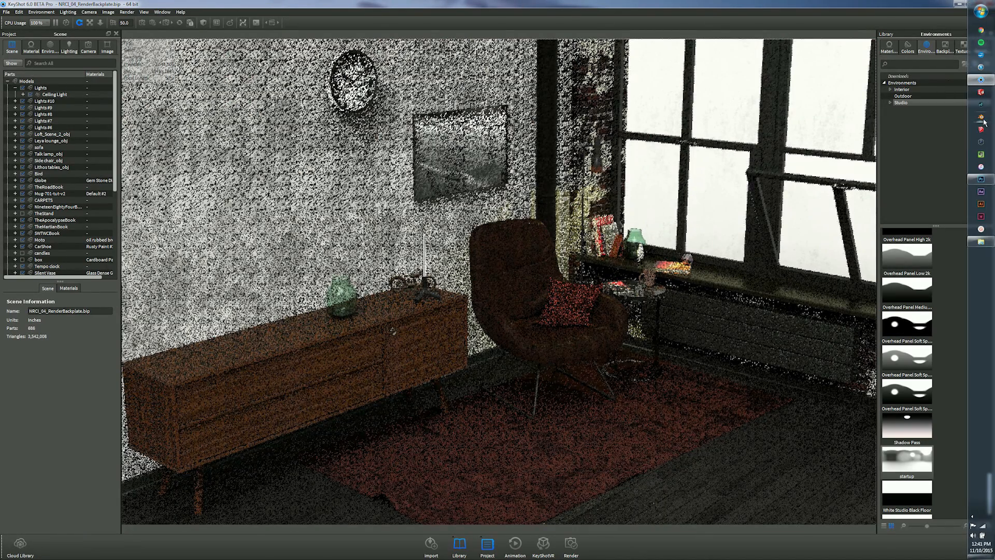
left_click(981, 242)
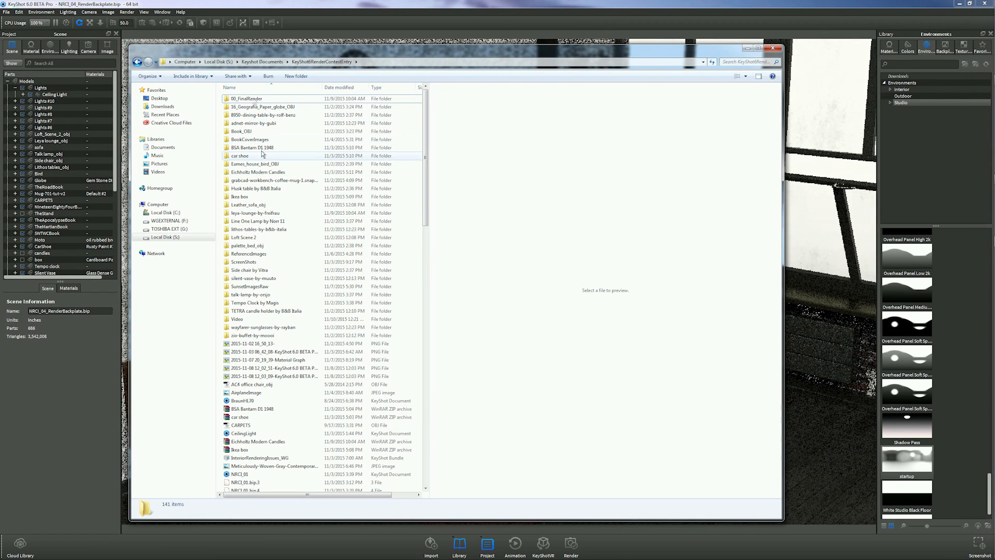
double_click(242, 255)
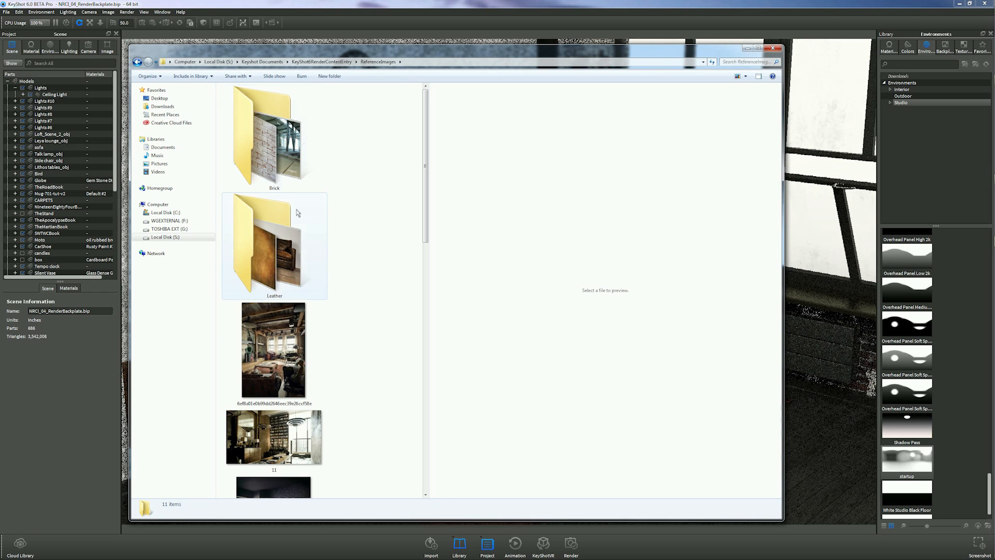
scroll(287, 239, "down", 5)
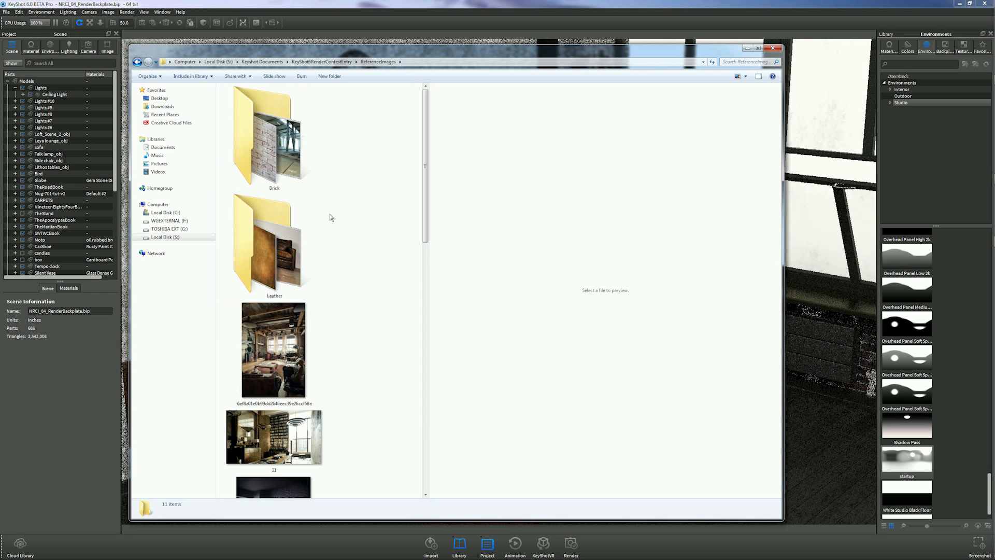
scroll(328, 215, "up", 5)
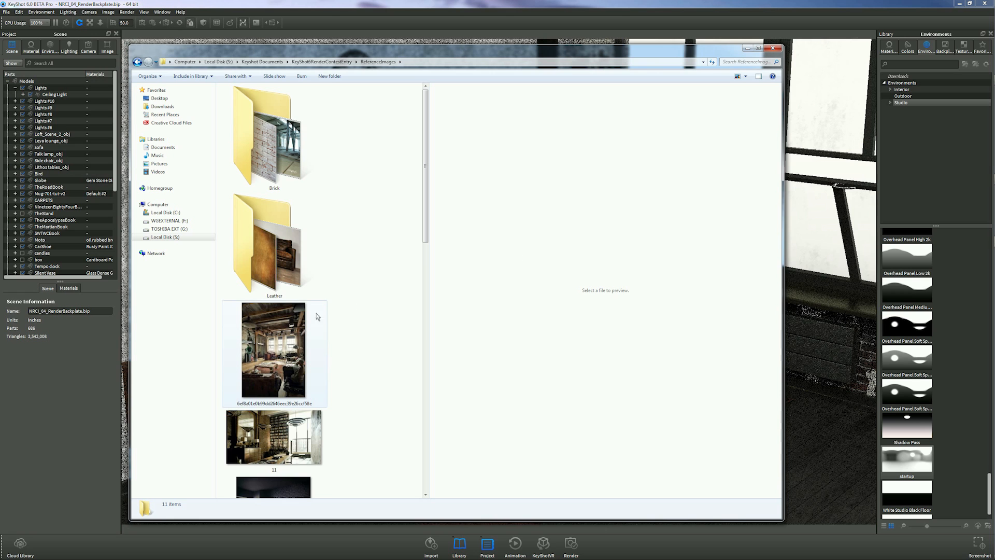
Open the wood-beamed loft photo in Windows Photo Viewer and look once through all the reference interiors
double_click(283, 336)
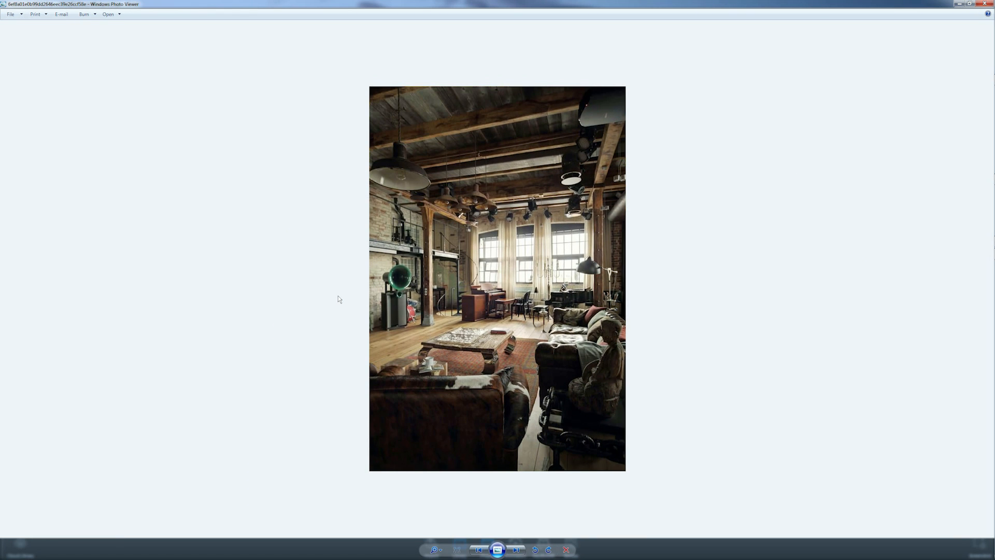
key("Right")
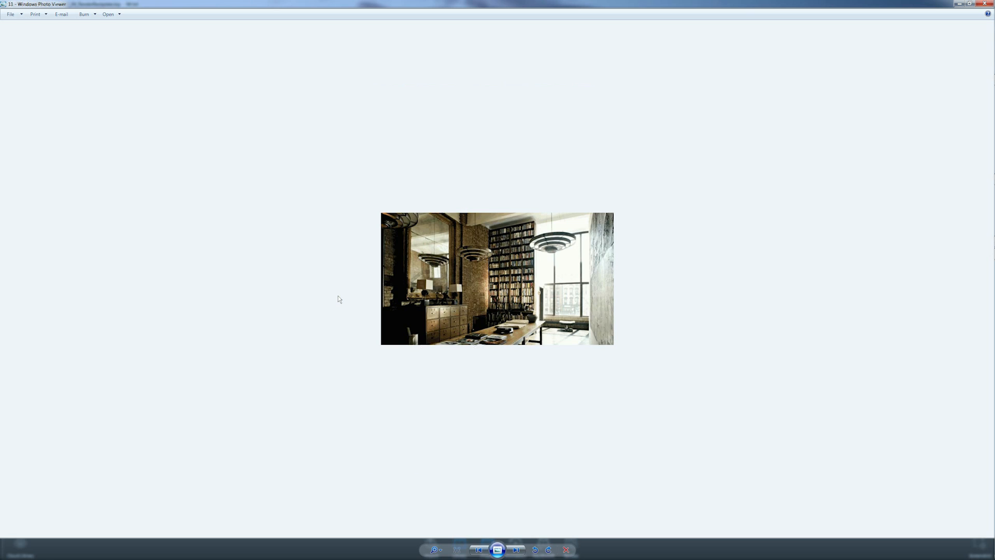
key("Right")
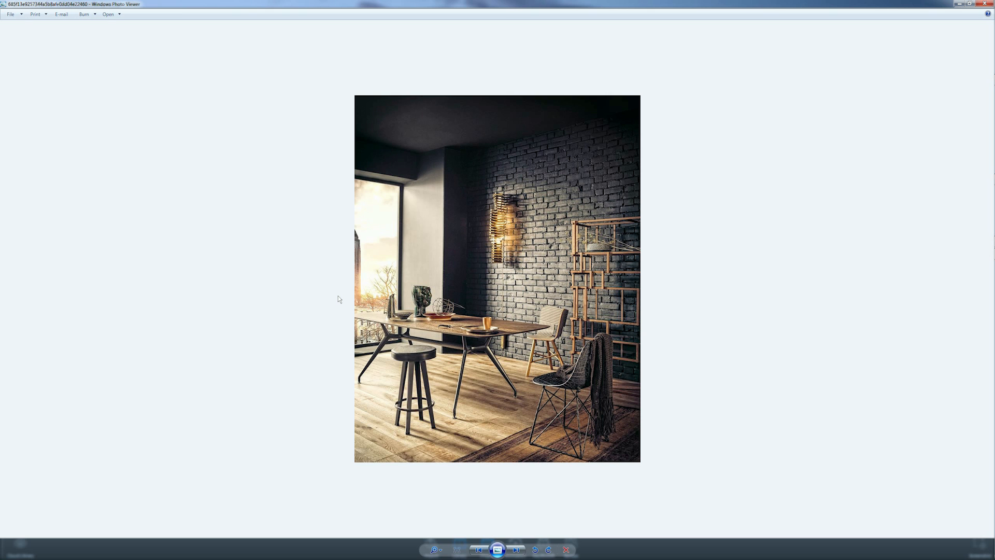
key("Right")
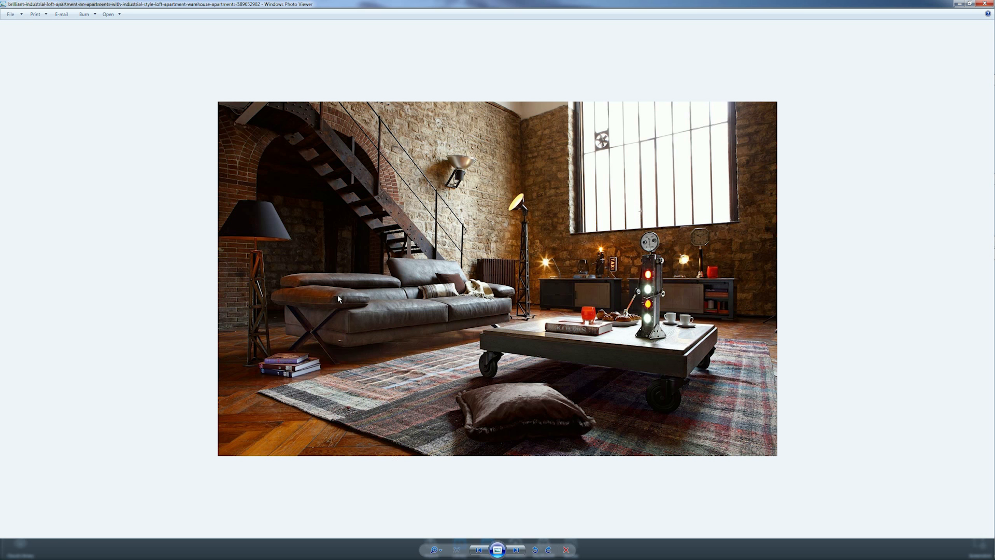
key("Right")
key("Right")
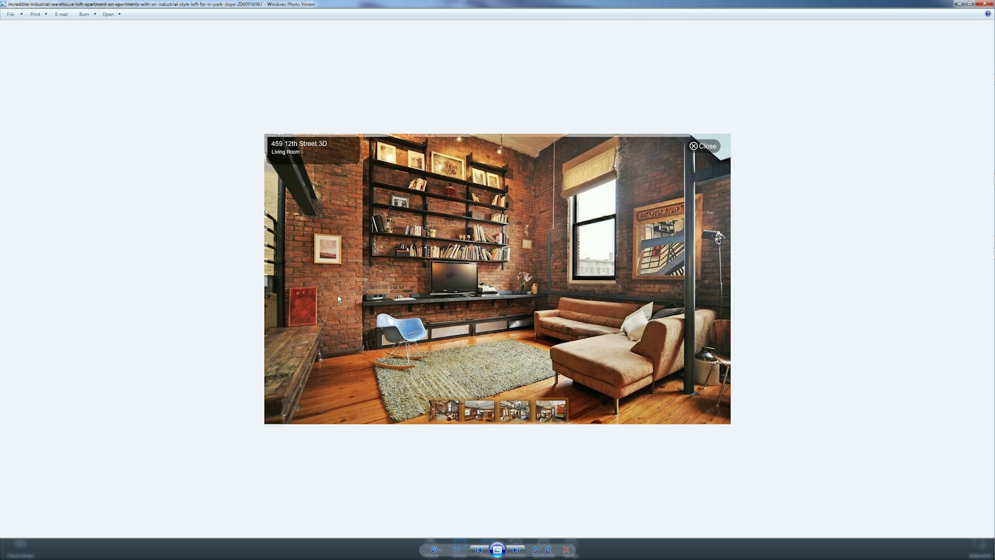
key("Right")
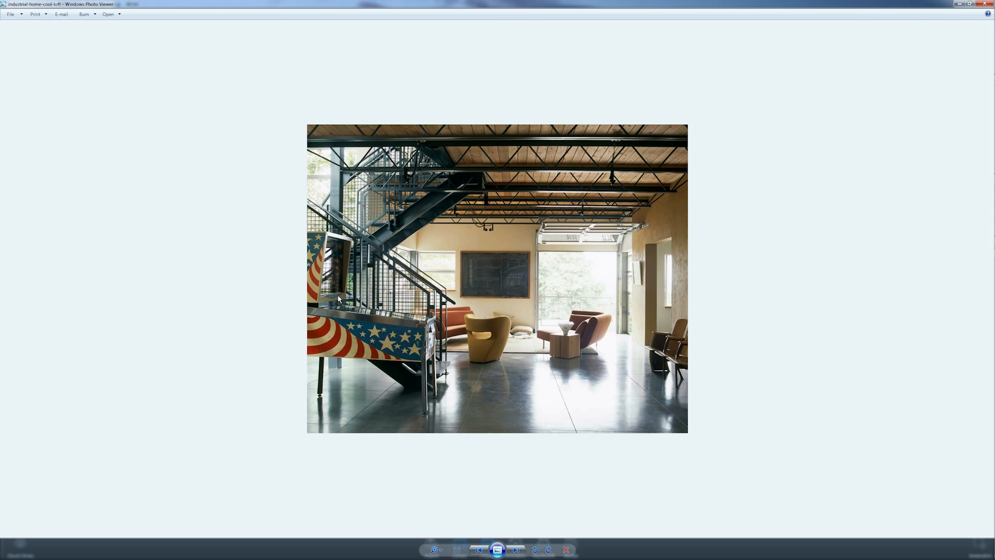
key("Right")
key("Right")
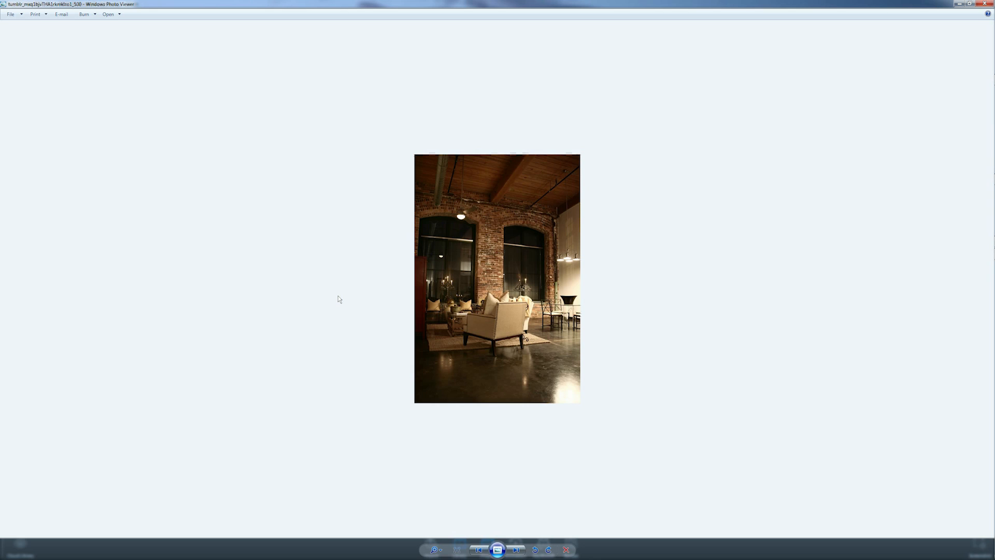
key("Right")
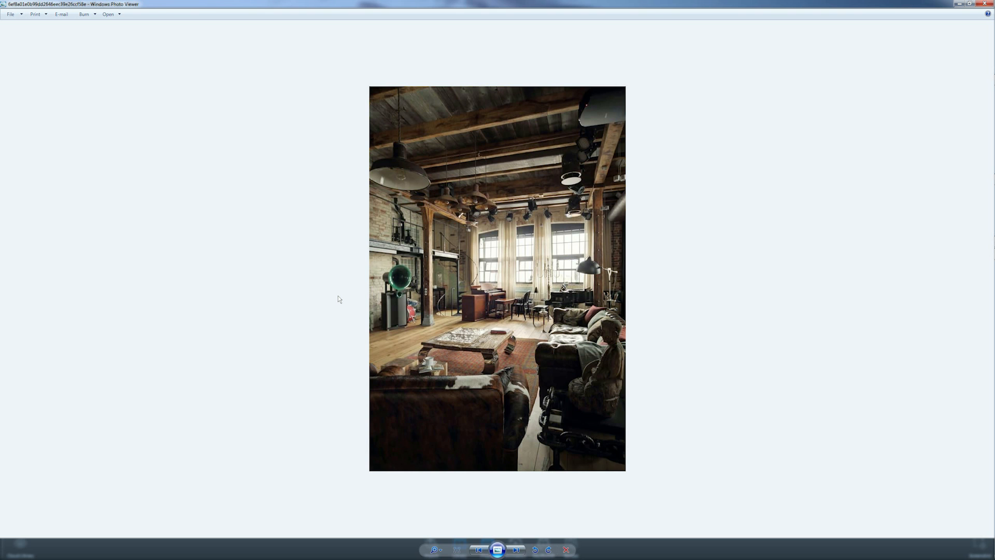
Go through the loft reference pictures a second time, close the viewer and return to the furnished corner in KeyShot
key("Right")
key("Right")
key("Right")
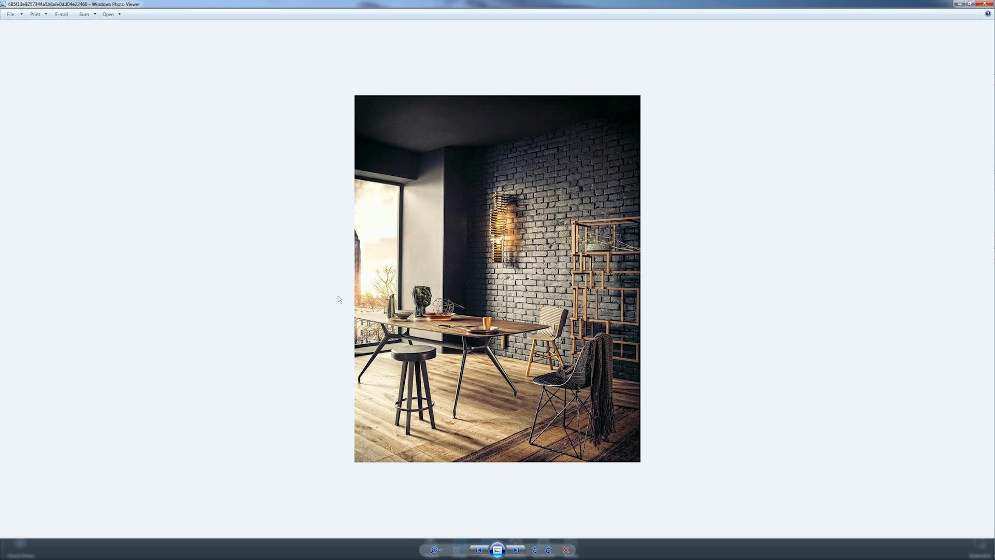
key("Right")
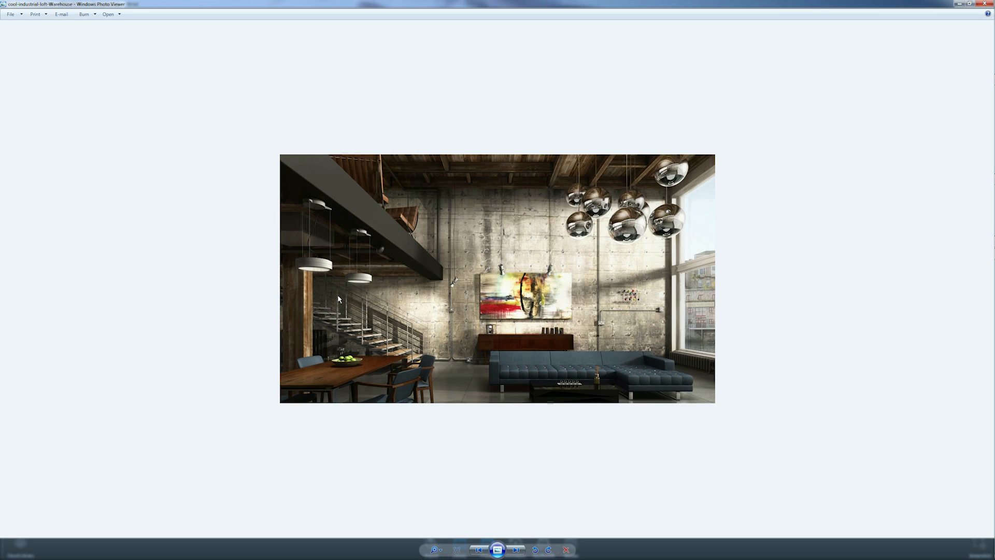
key("Right")
key("Right")
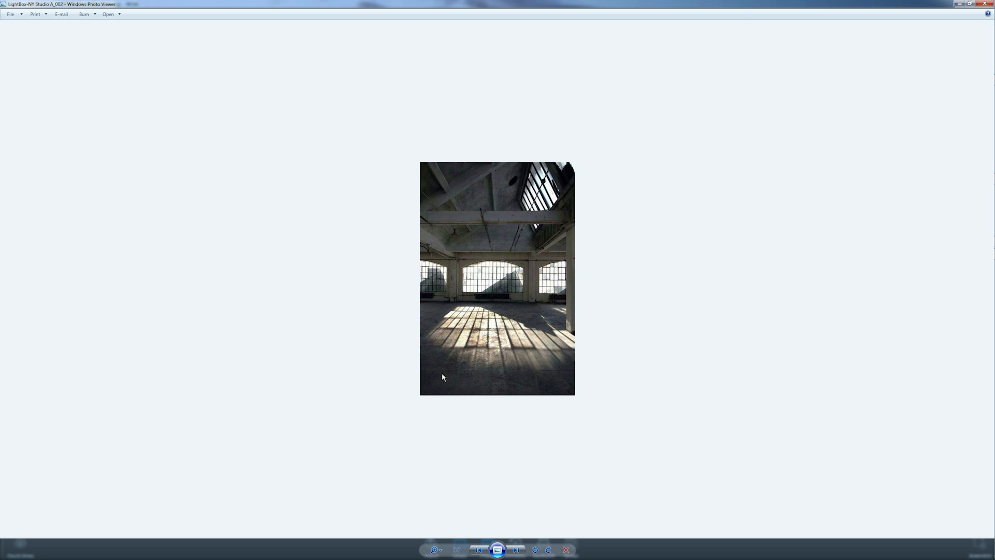
key("Right")
key("Right")
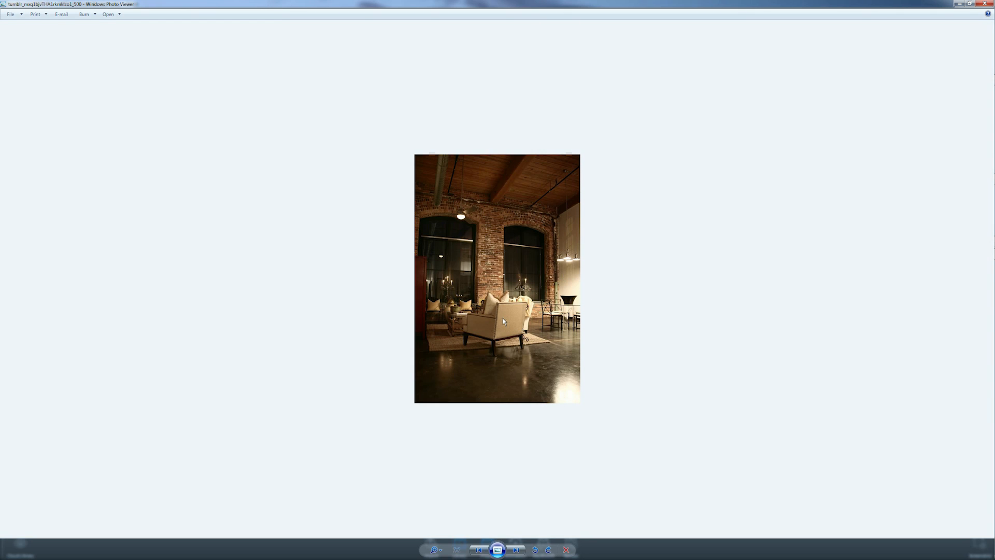
key("Right")
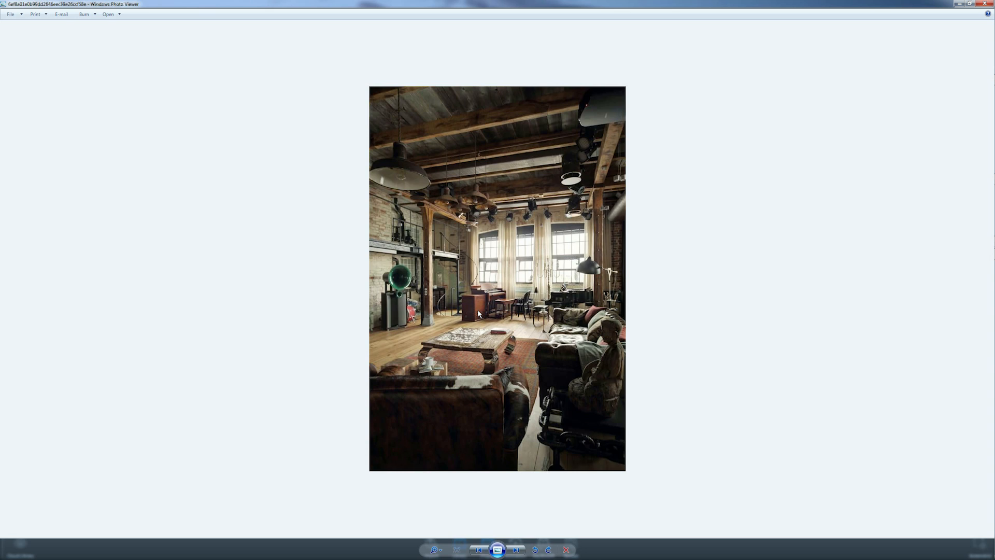
key("Right")
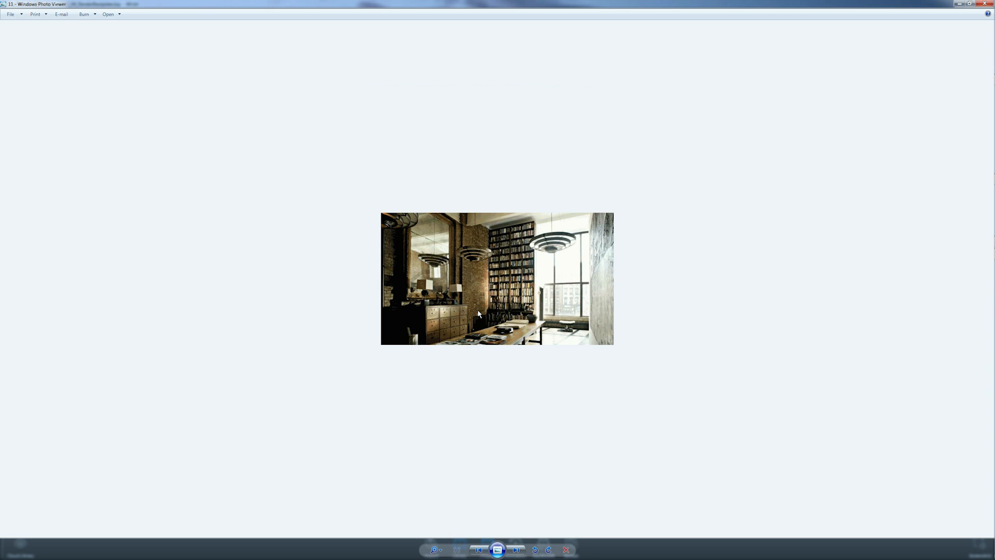
key("Right")
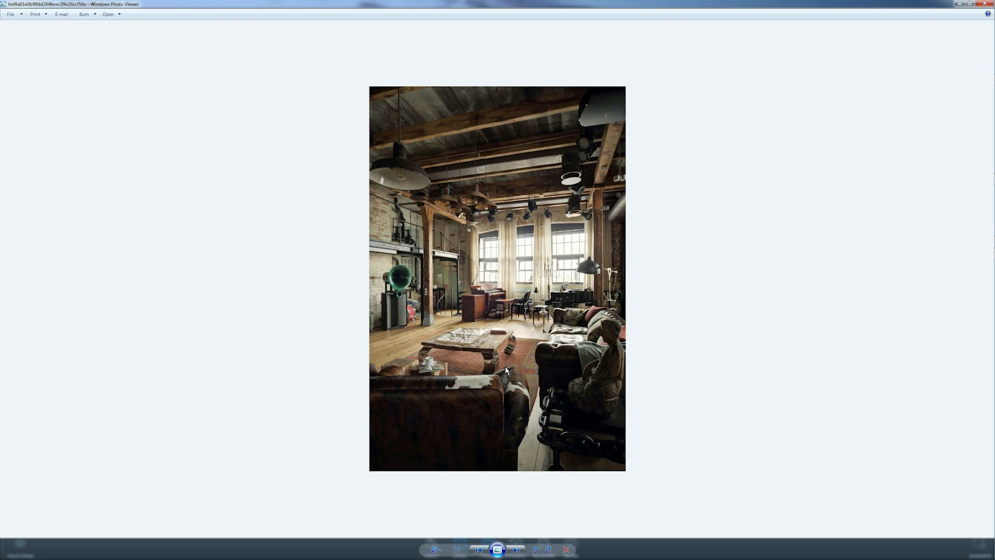
left_click(985, 3)
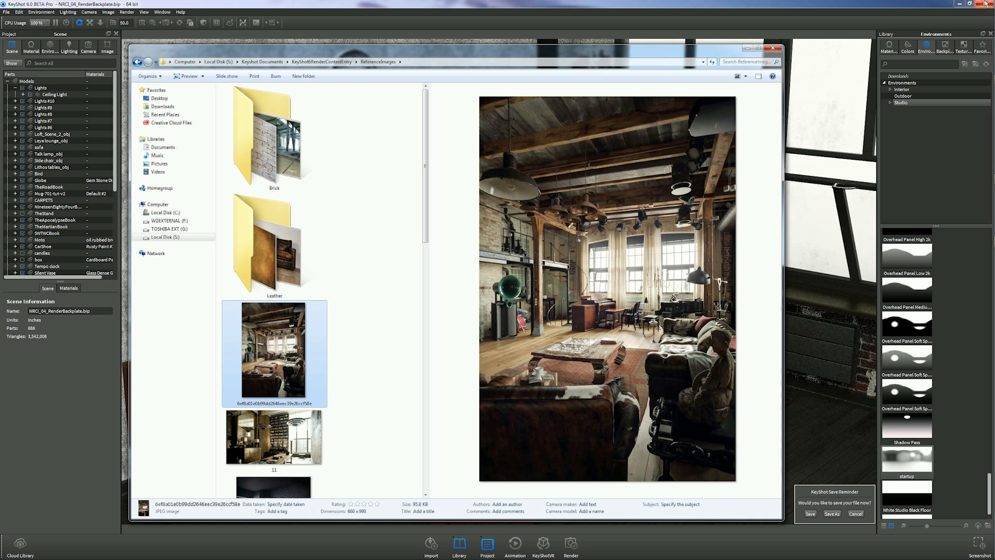
left_click(747, 49)
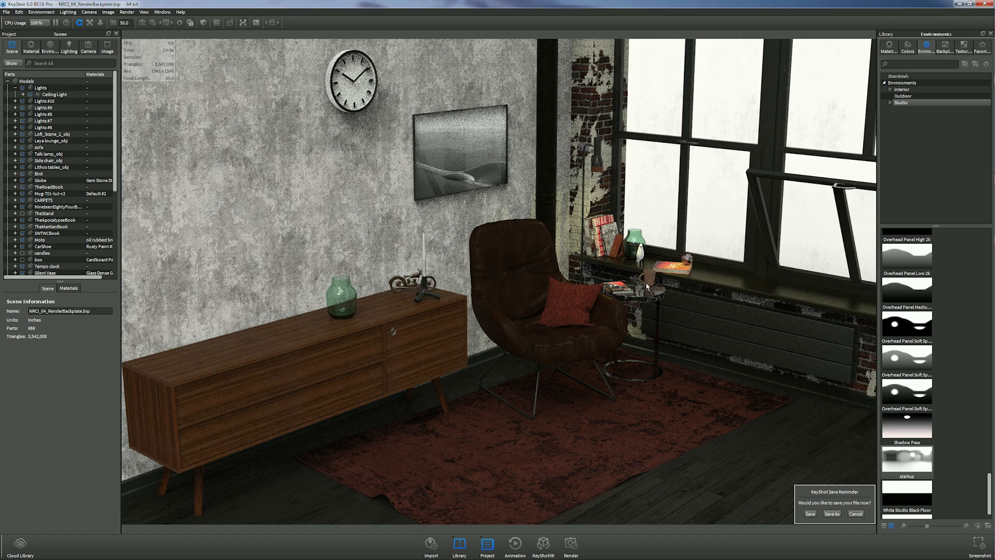
Center the camera on the book on the side table with Look At, and examine its front cover close up from above
right_click(621, 289)
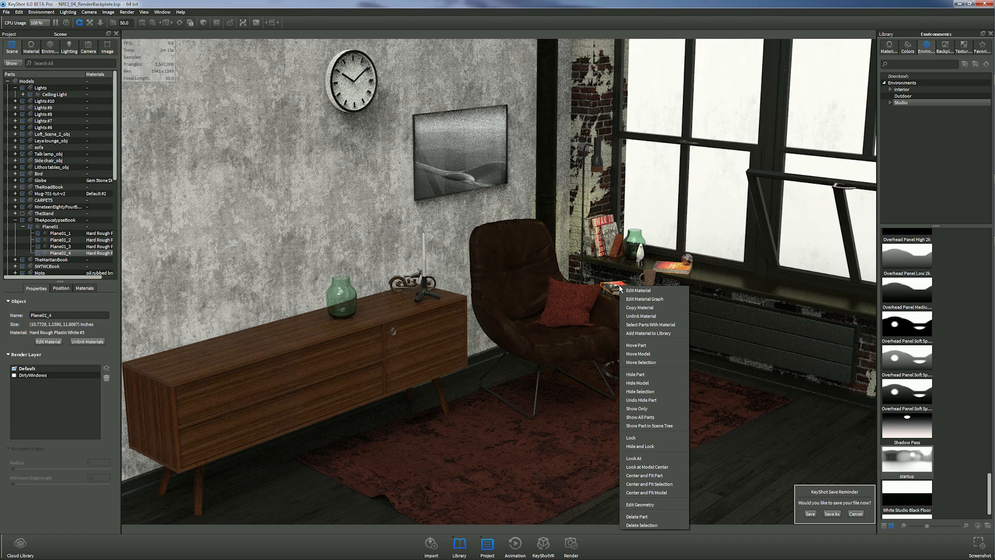
left_click(641, 458)
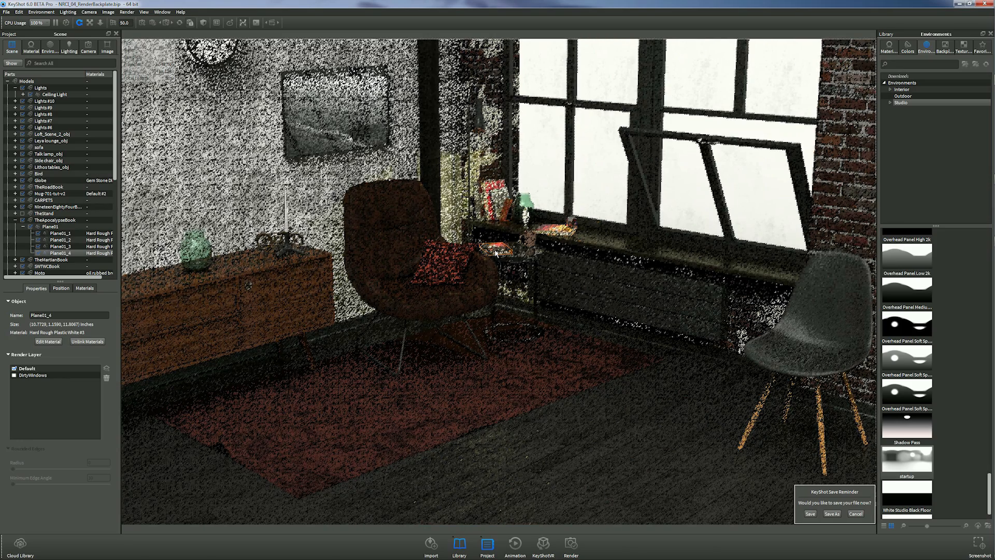
scroll(496, 253, "up", 2)
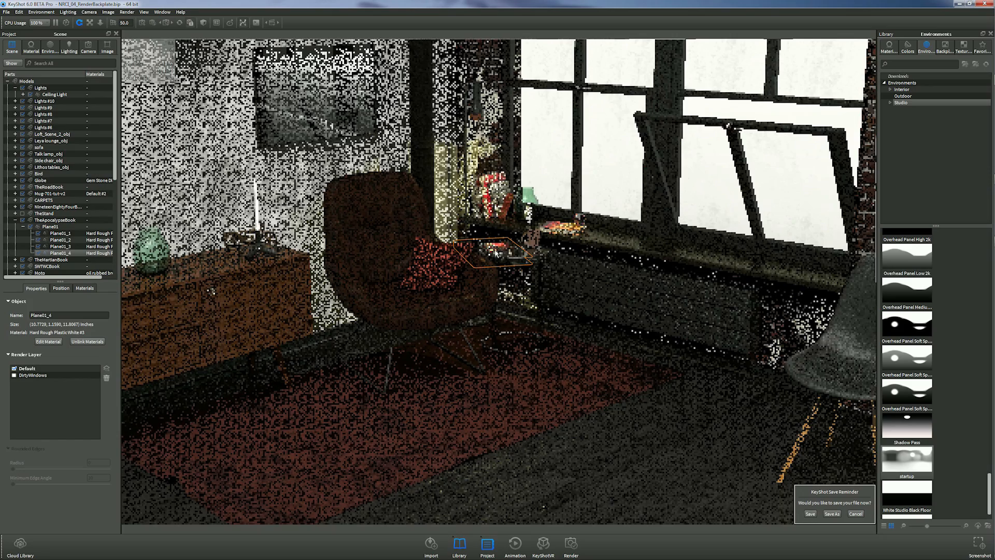
scroll(496, 252, "up", 3)
scroll(495, 252, "up", 2)
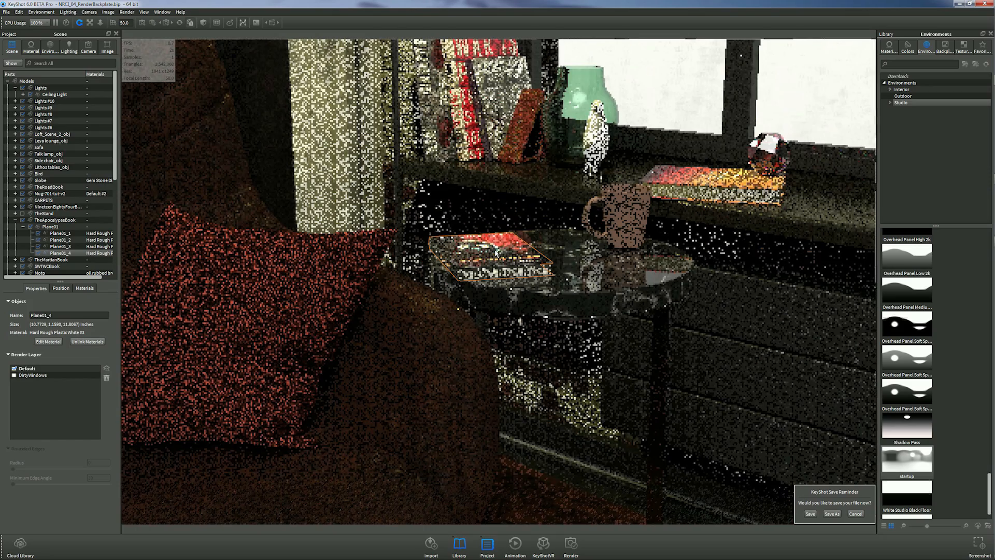
scroll(496, 253, "up", 2)
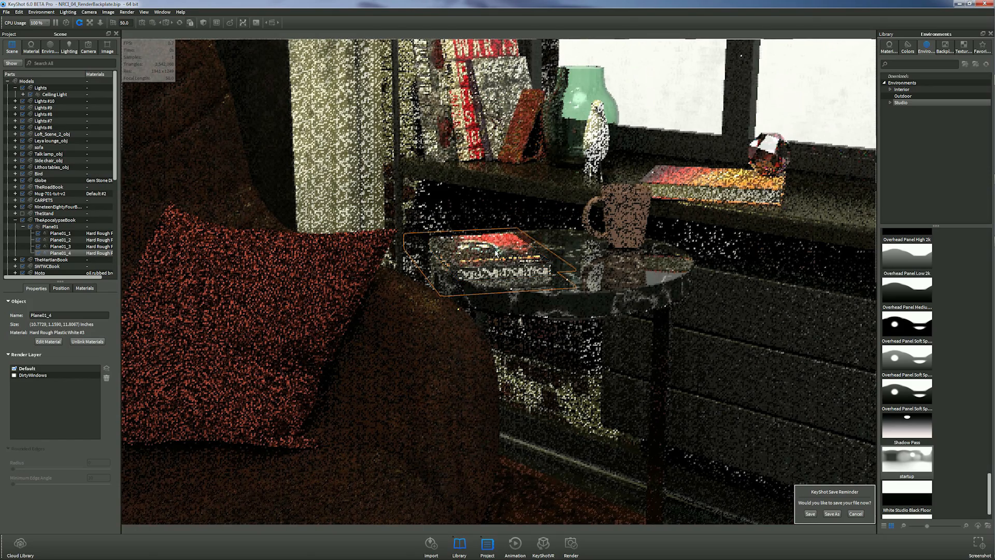
scroll(496, 253, "up", 2)
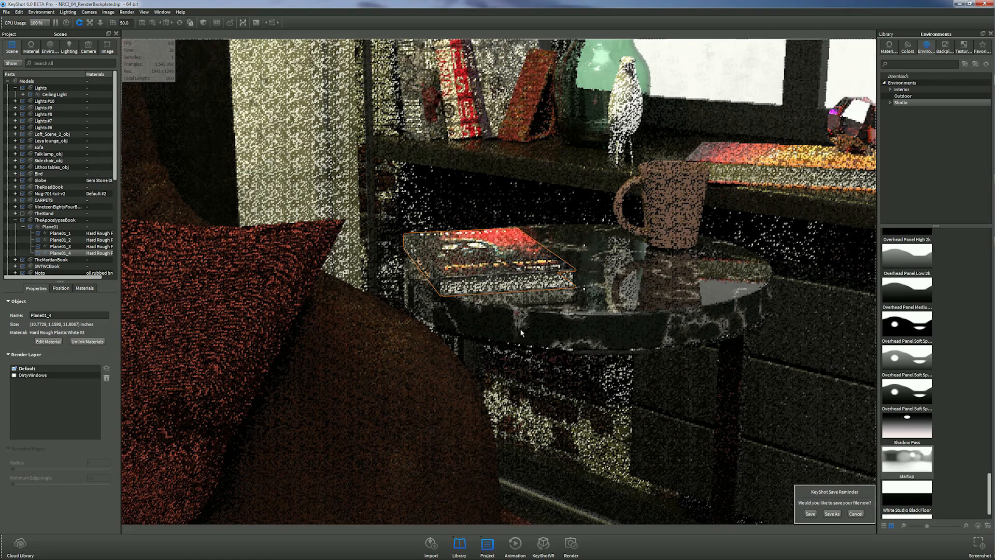
scroll(522, 361, "up", 2)
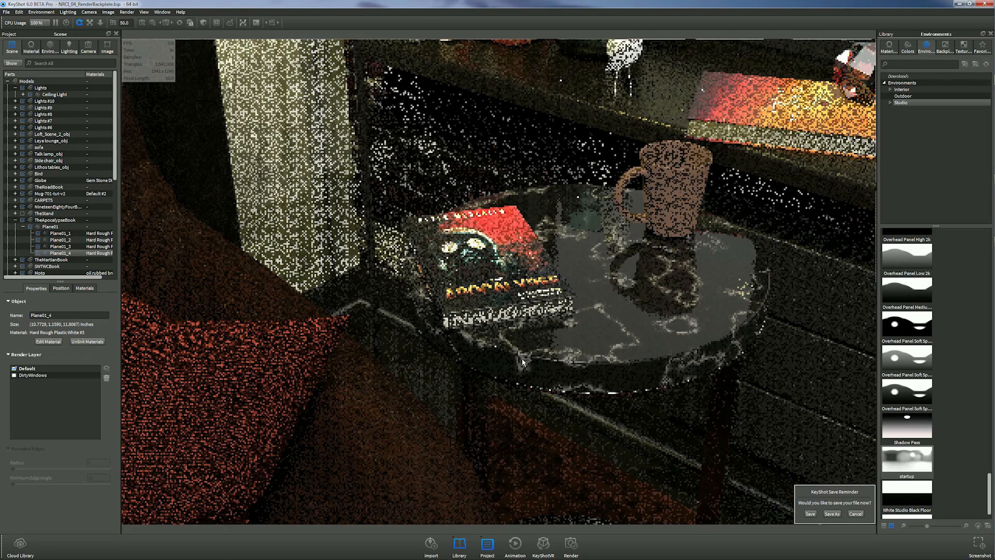
scroll(520, 374, "up", 1)
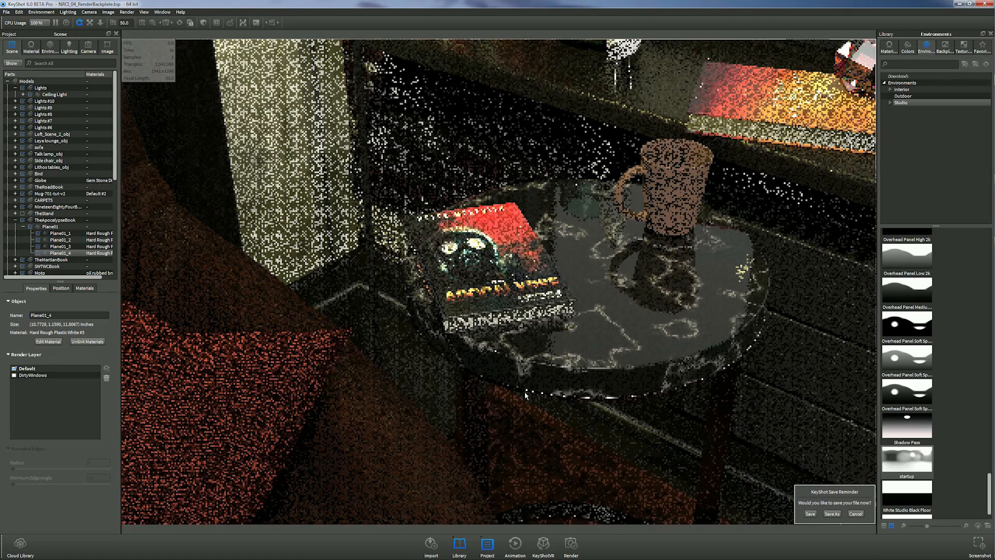
scroll(525, 396, "up", 1)
scroll(525, 396, "up", 1)
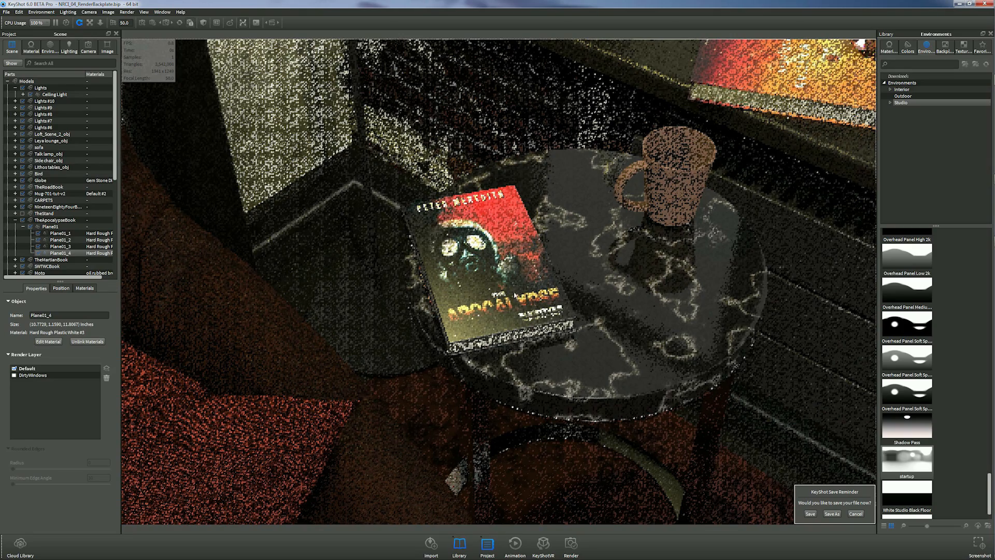
left_click(531, 330)
scroll(531, 329, "up", 1)
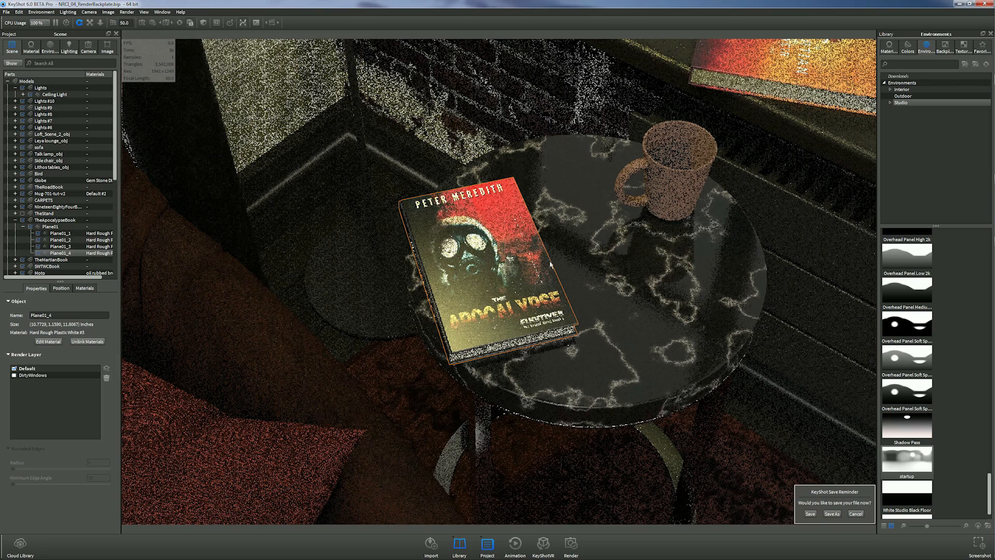
Turn off the TheApocalypseFull.jpg label in the book cover's material, and open the material of the book's page edges
left_click(56, 221)
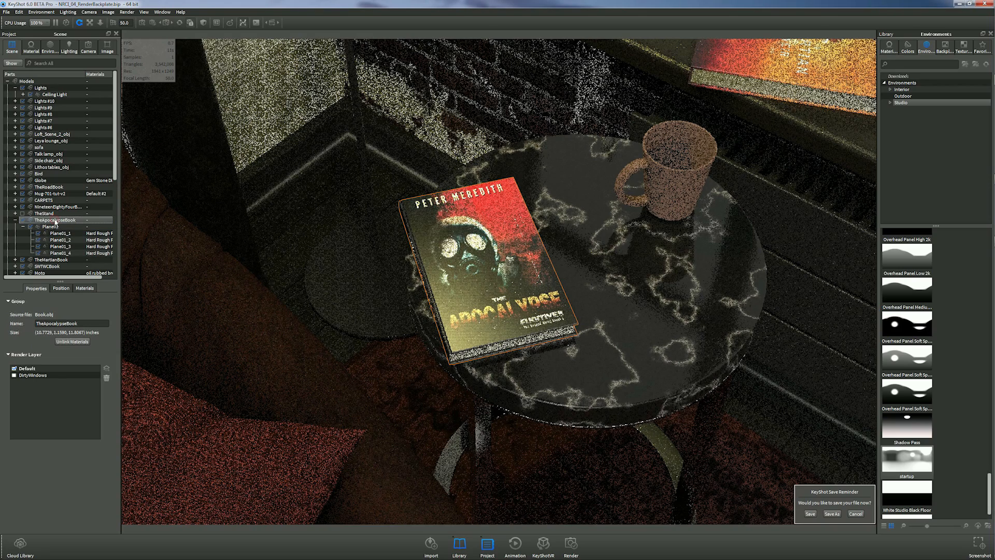
double_click(501, 250)
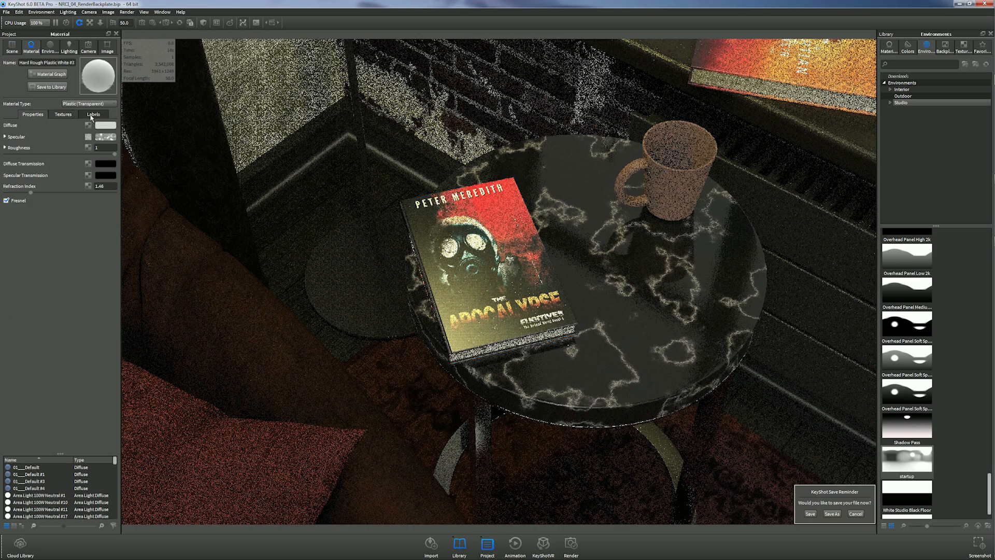
left_click(92, 115)
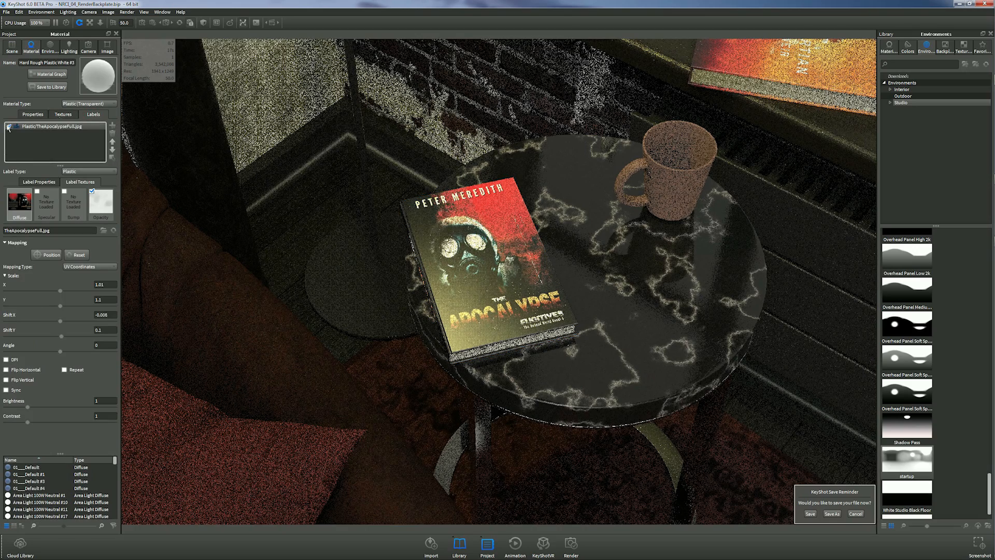
left_click(8, 126)
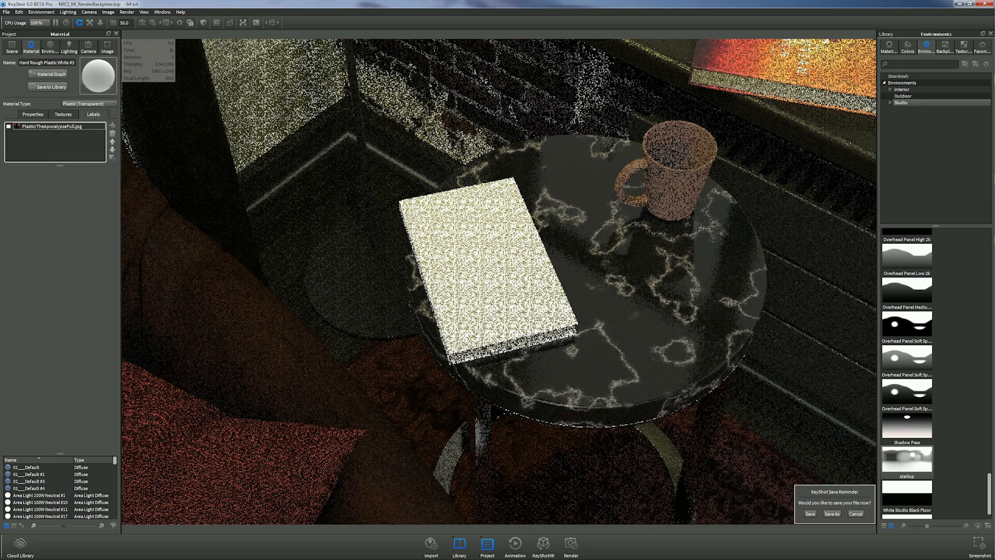
double_click(456, 357)
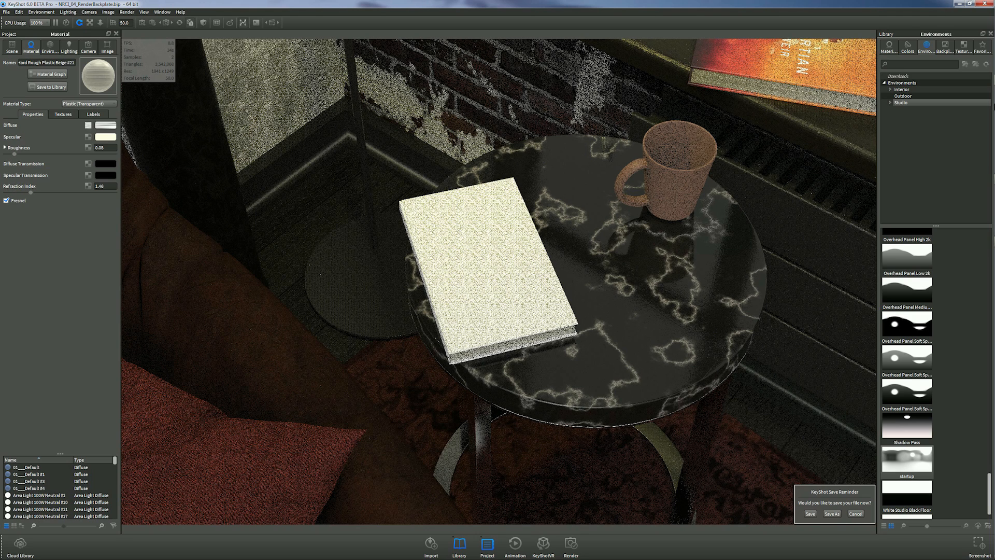
Switch to Windows Explorer and open the BookCoverImages folder inside the KeyShot render contest project folder
mouse_move(986, 146)
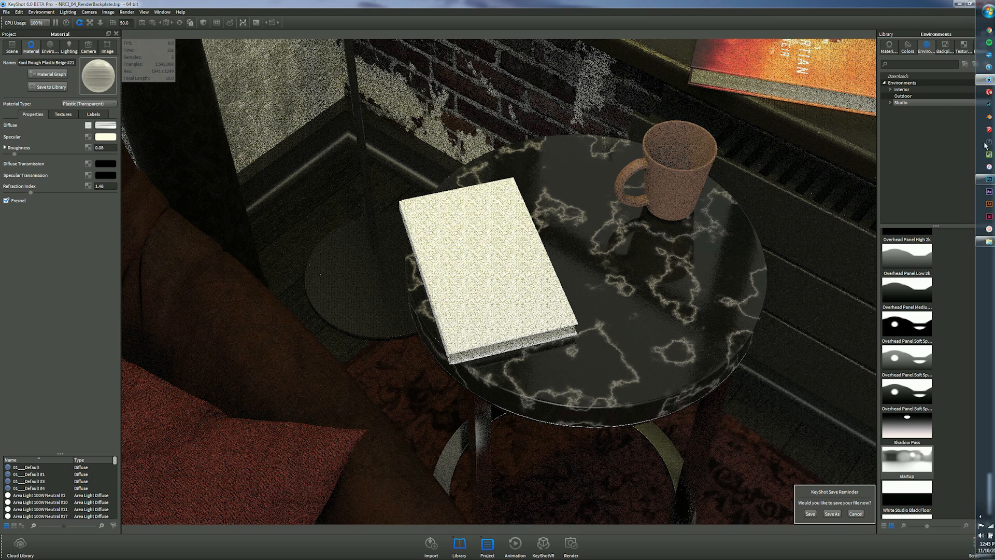
left_click(989, 241)
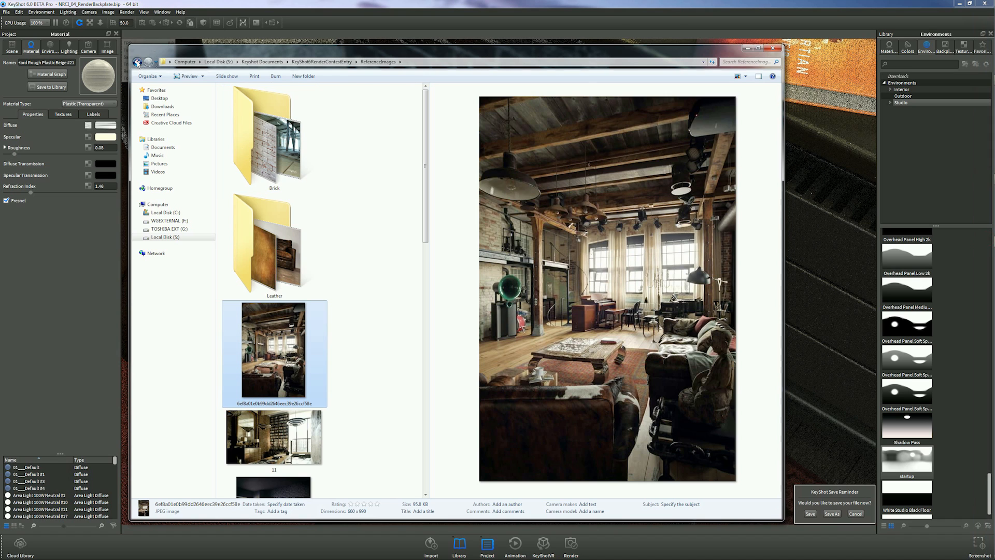
left_click(137, 63)
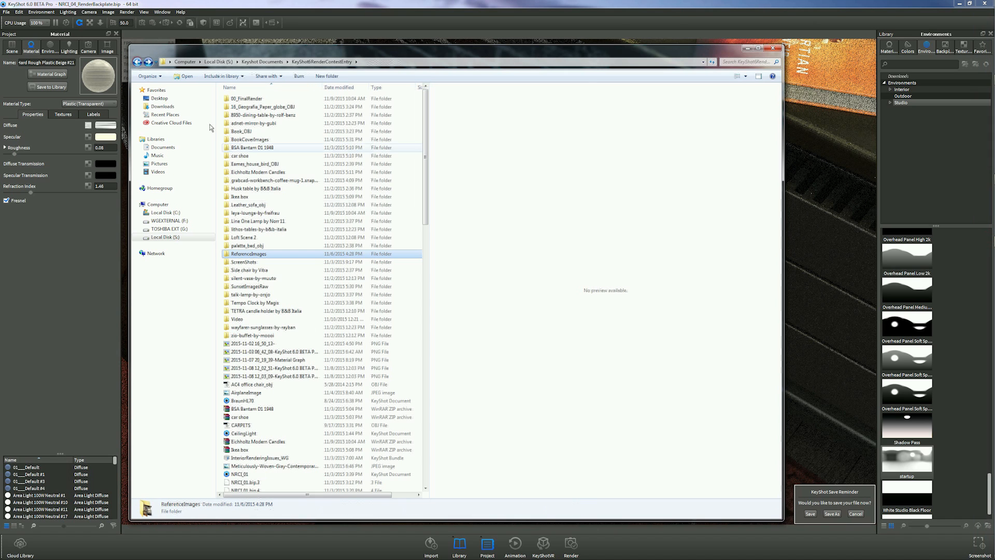
double_click(256, 140)
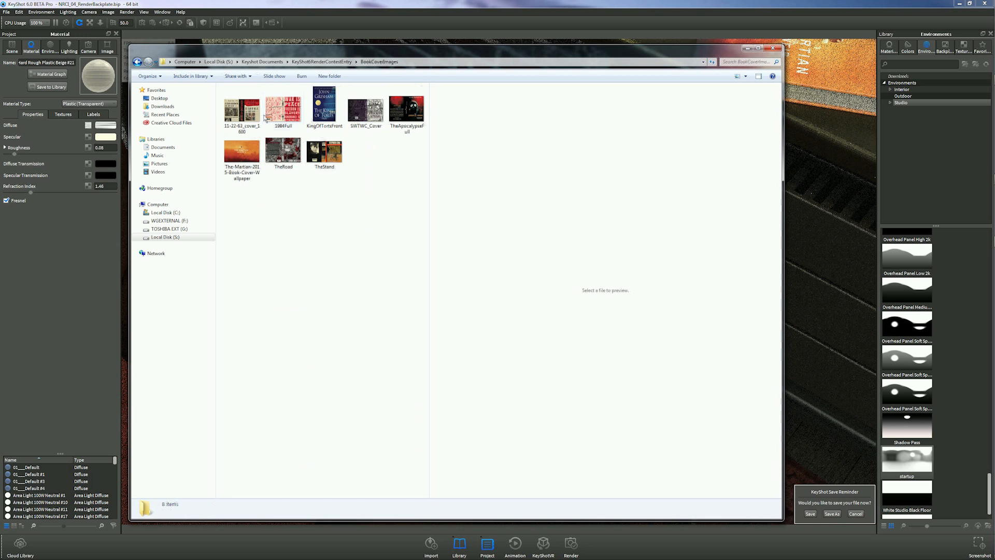
Preview the book cover images one after another, from 11-22-63_cover_1600 through to TheStand
left_click(261, 115)
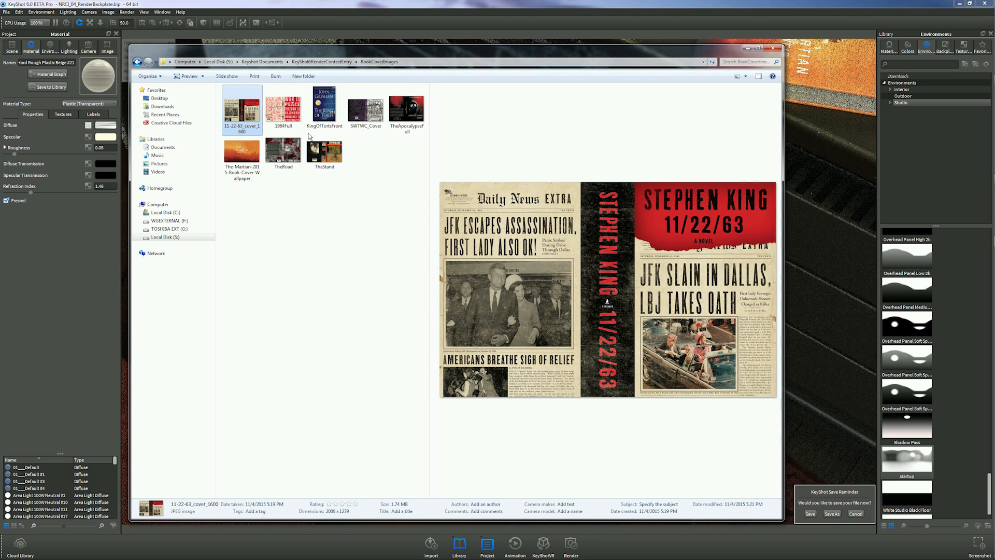
key("Right")
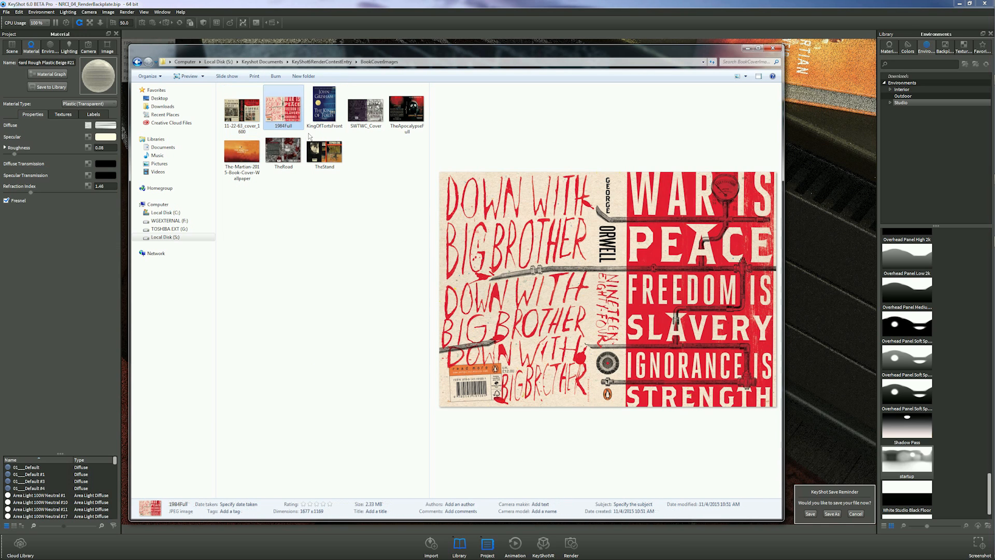
key("Right")
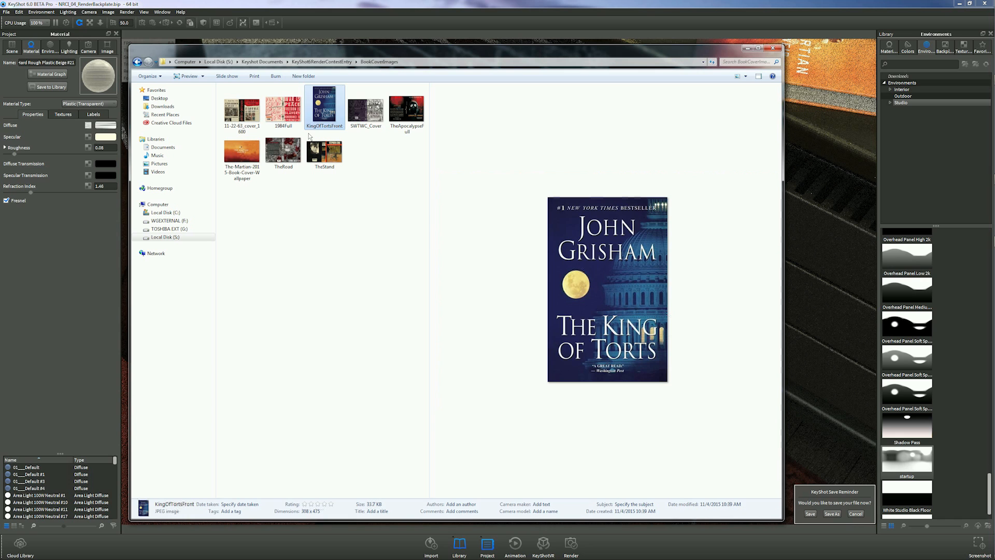
key("Right")
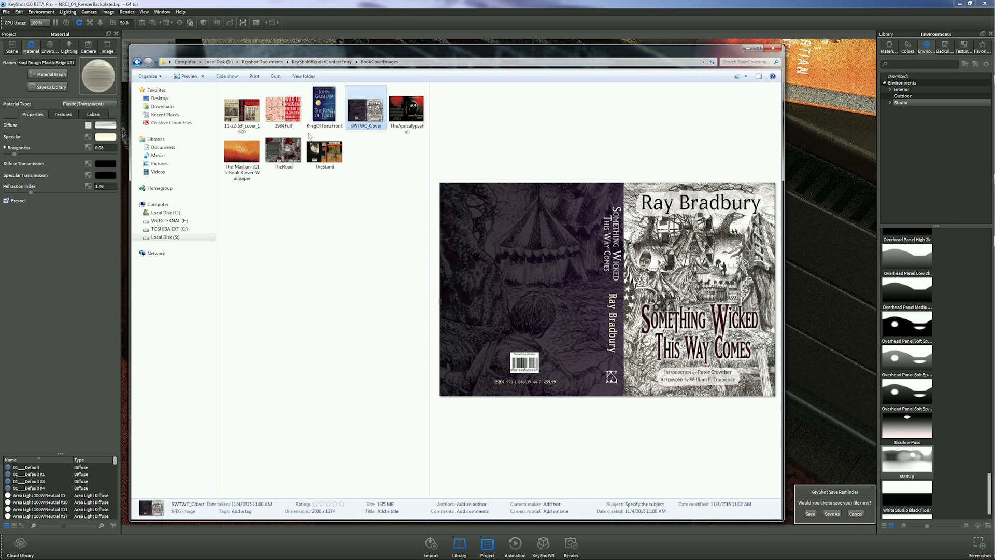
key("Right")
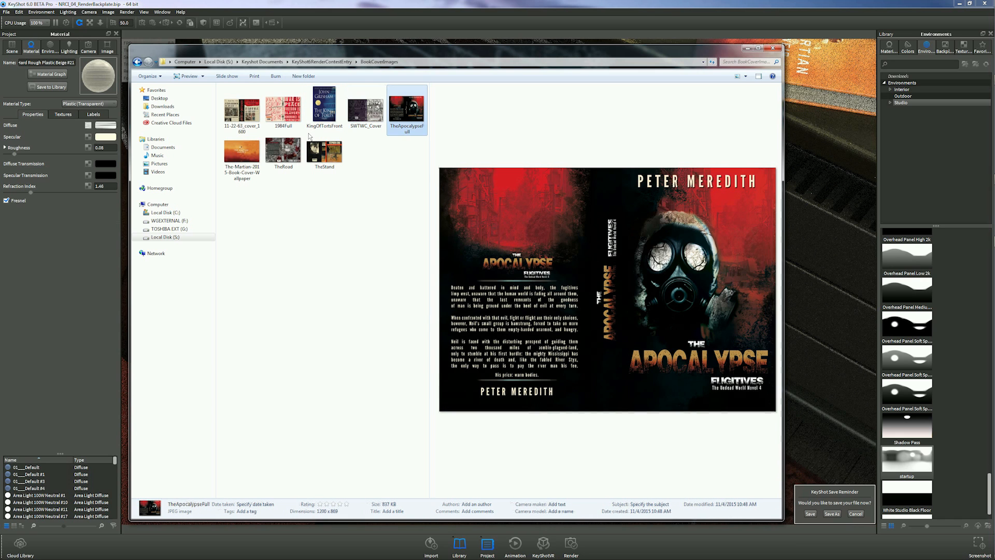
key("Right")
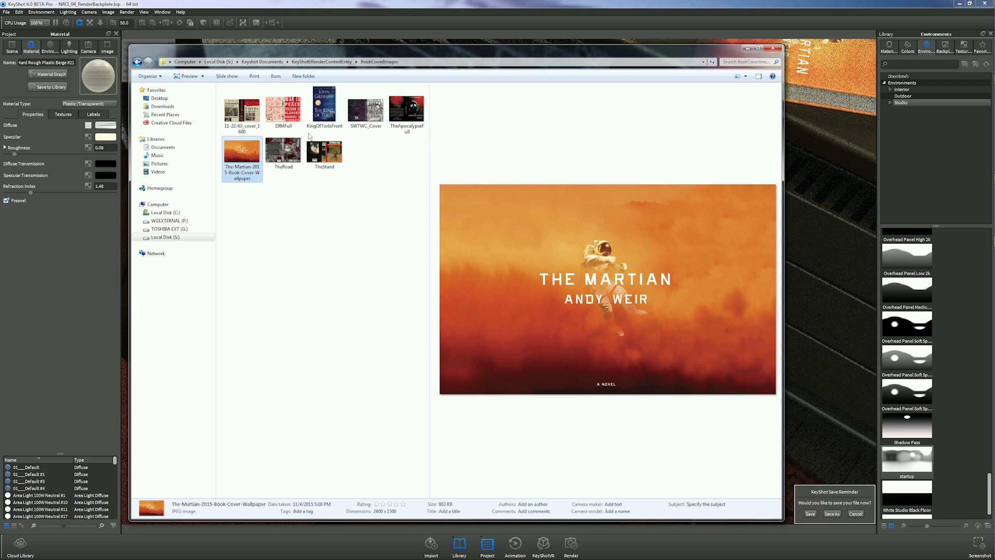
key("Right")
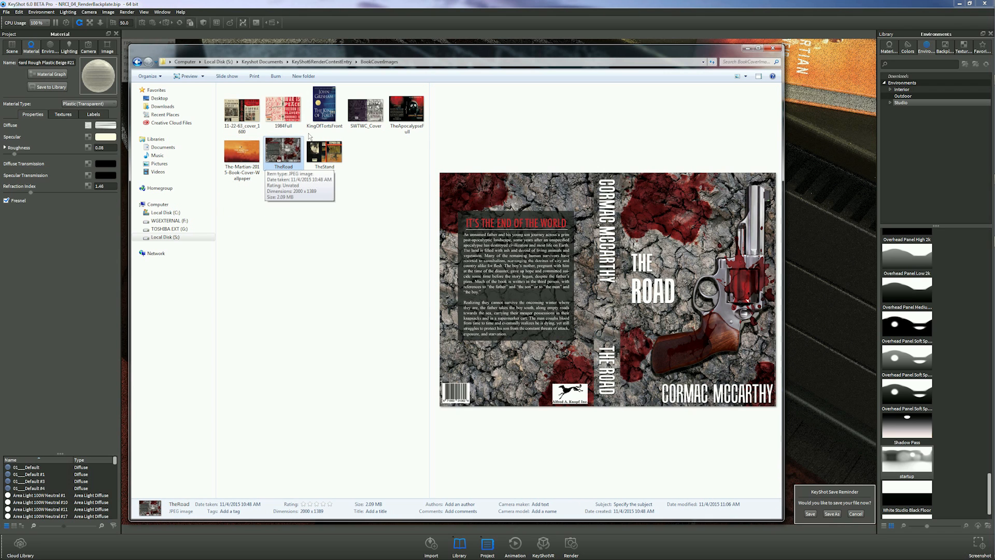
key("Right")
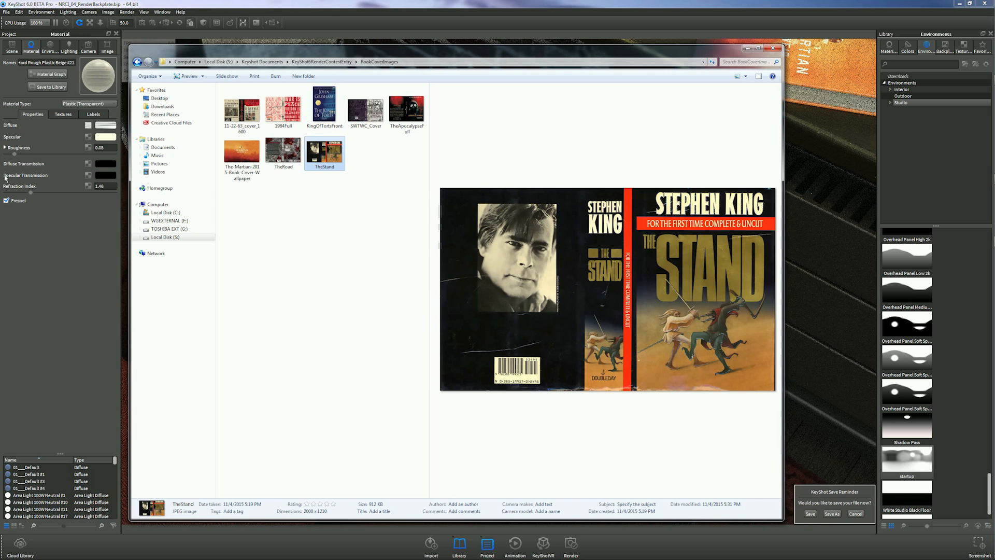
Return to KeyShot and show the labels in the material of the cover of the book on the side table
left_click(747, 49)
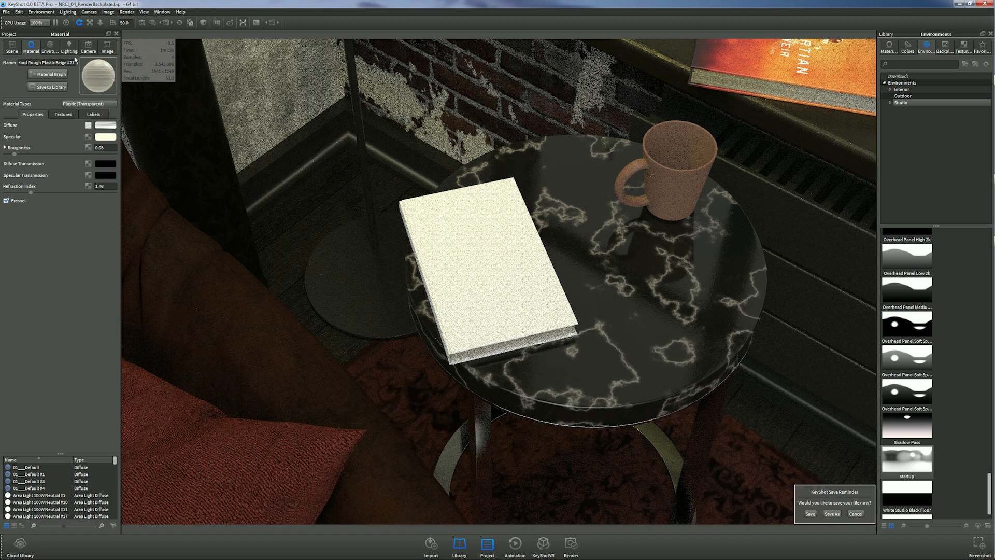
double_click(456, 249)
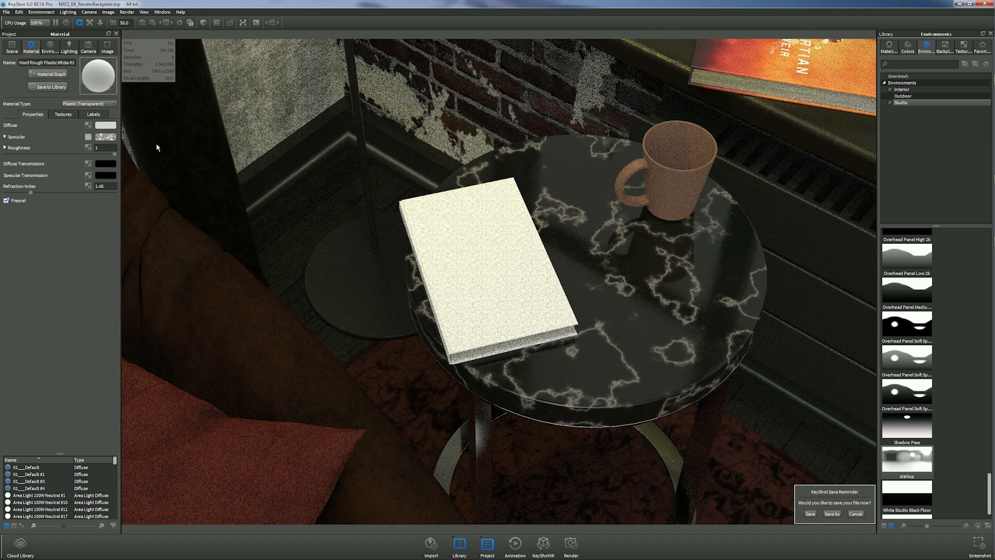
left_click(94, 114)
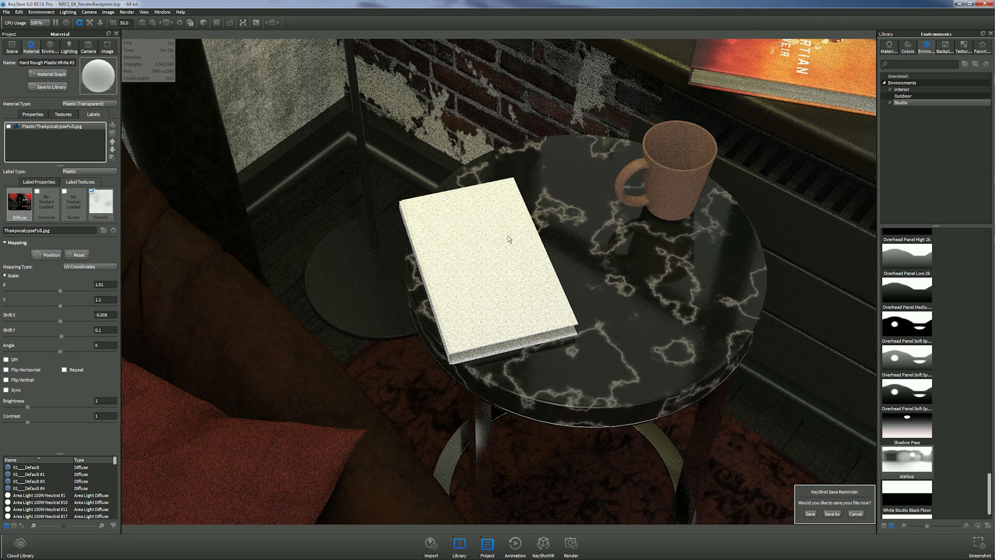
Use Move Part with scaling enabled to widen the blank book cover along its local X axis and adjust its Y scale
right_click(473, 241)
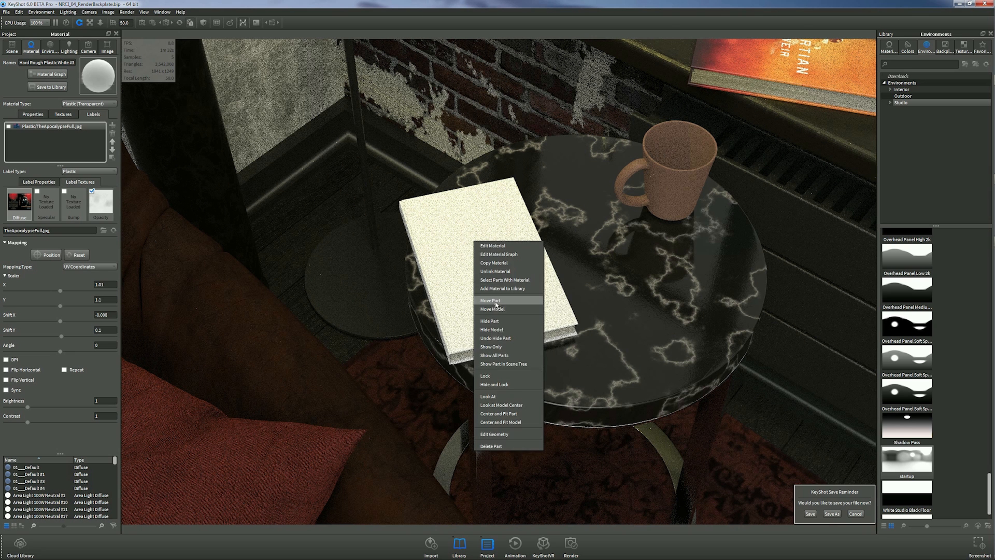
left_click(496, 302)
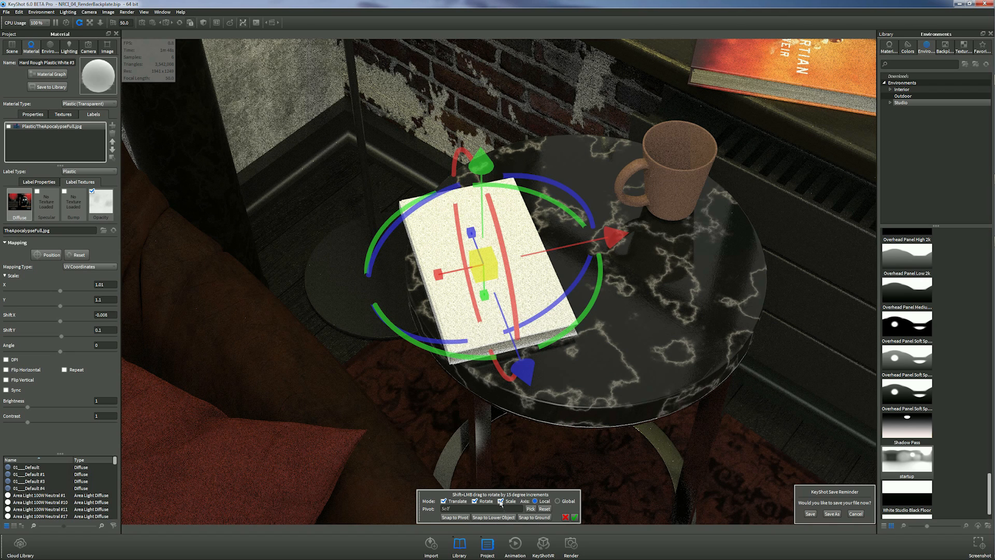
left_click(500, 501)
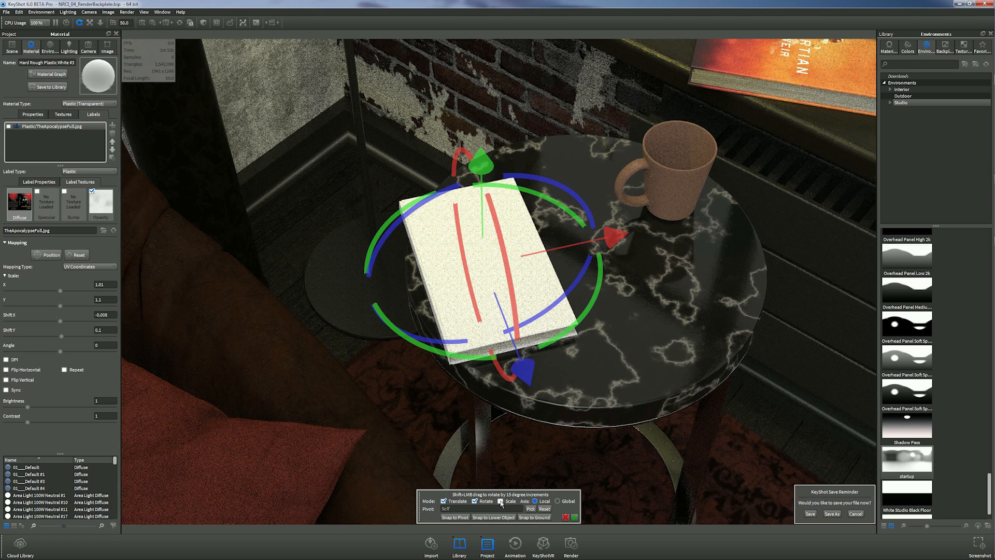
left_click(501, 501)
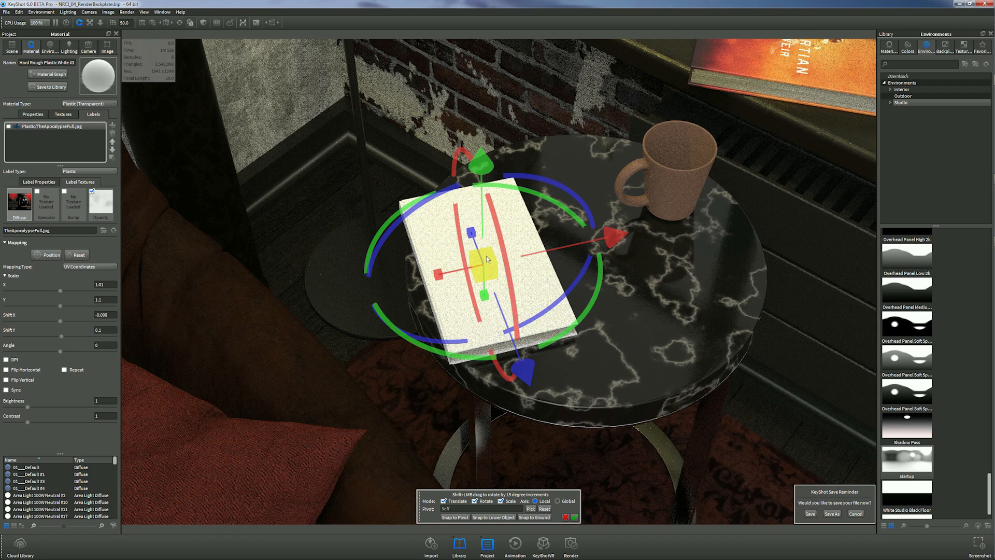
left_click_drag(487, 266, 480, 244)
left_click_drag(485, 300, 485, 300)
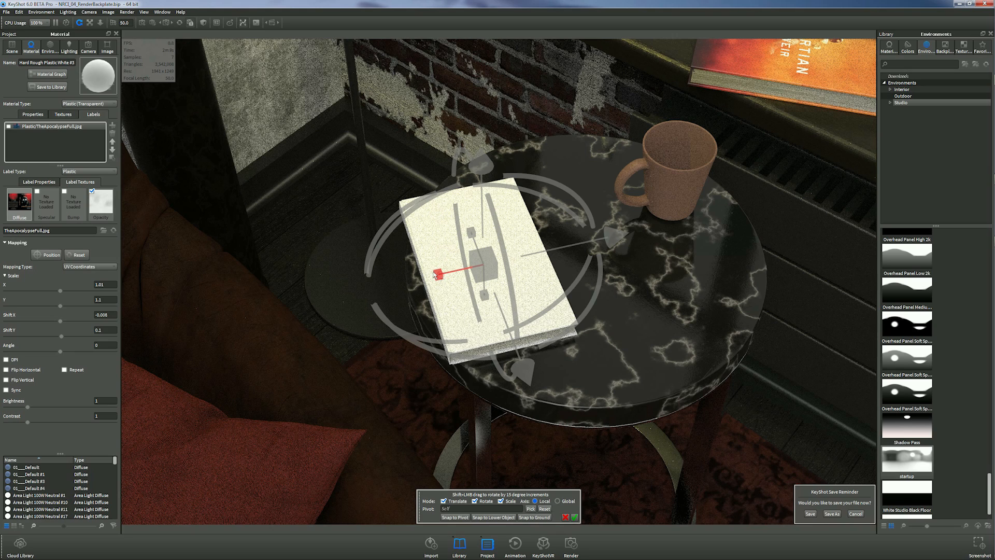
left_click_drag(440, 275, 432, 273)
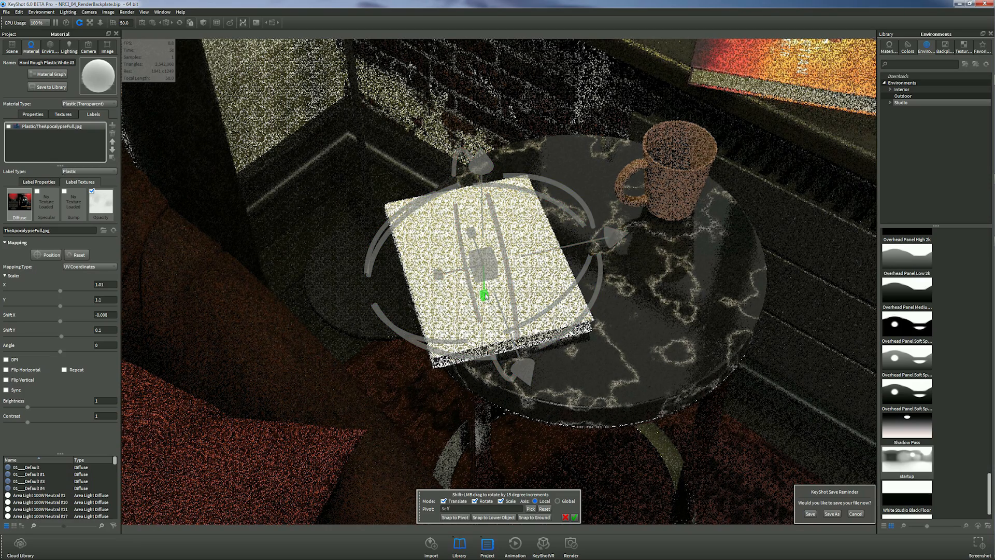
left_click_drag(485, 295, 486, 314)
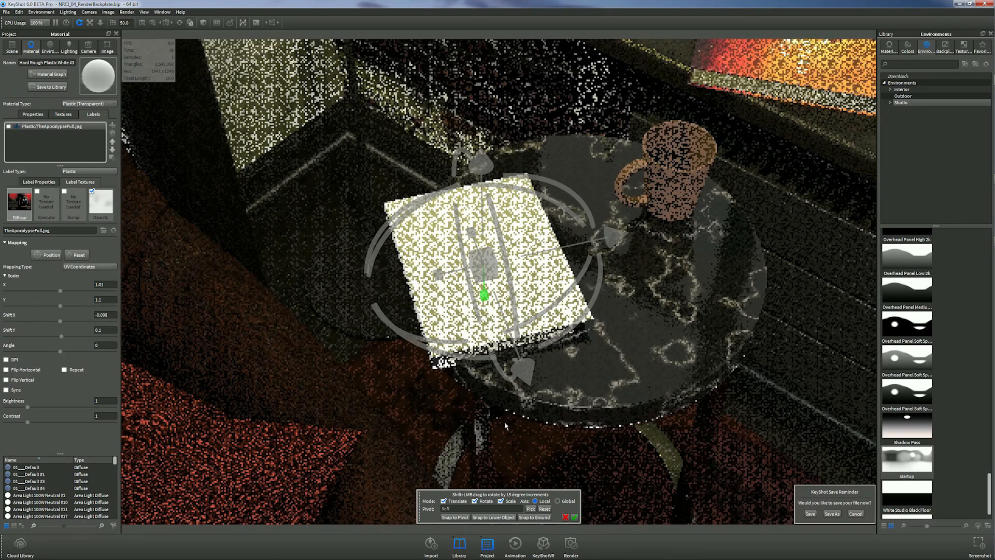
left_click(575, 518)
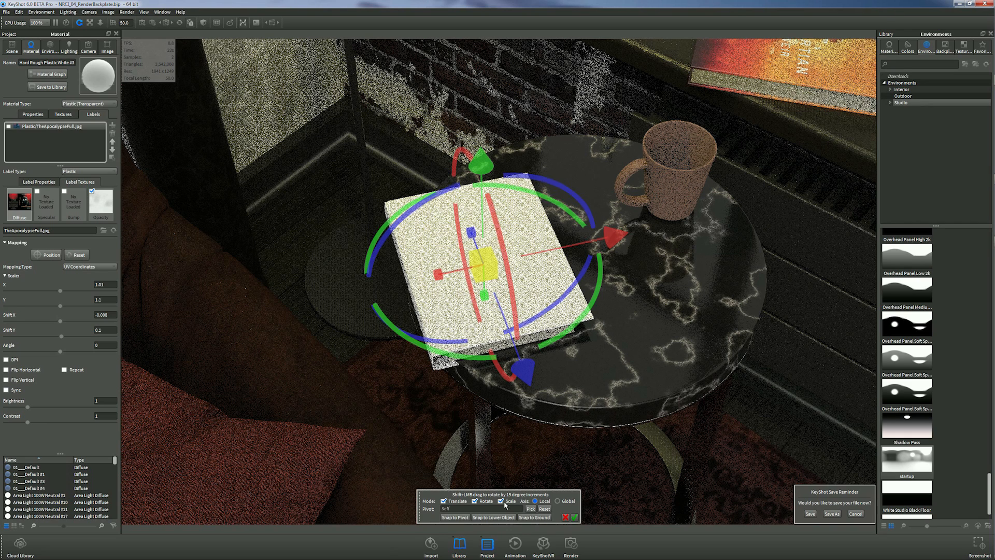
Raise the book cover above the table, lower it with Snap to Lower Object, and accept the move
left_click_drag(486, 165, 492, 122)
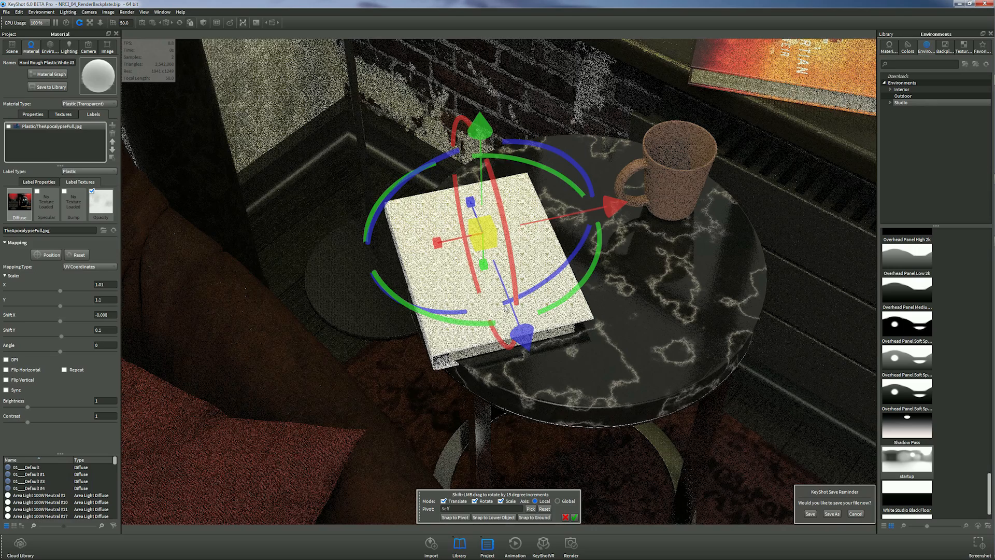
left_click_drag(506, 304, 507, 305)
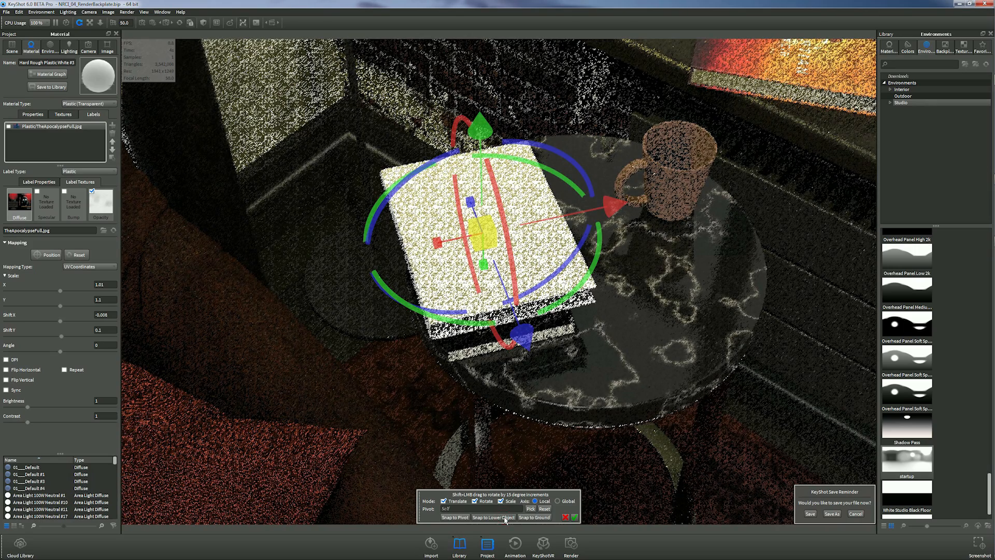
left_click(506, 518)
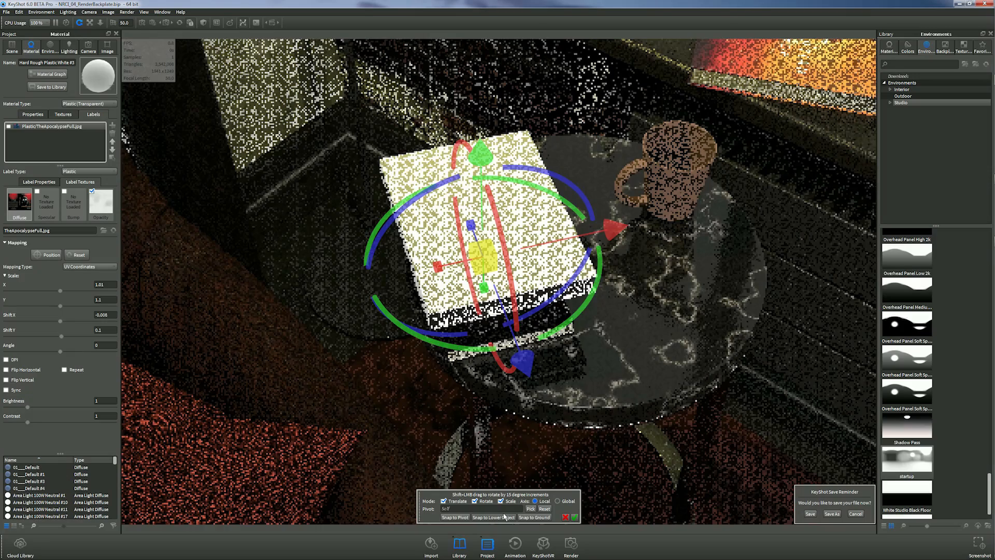
left_click(505, 518)
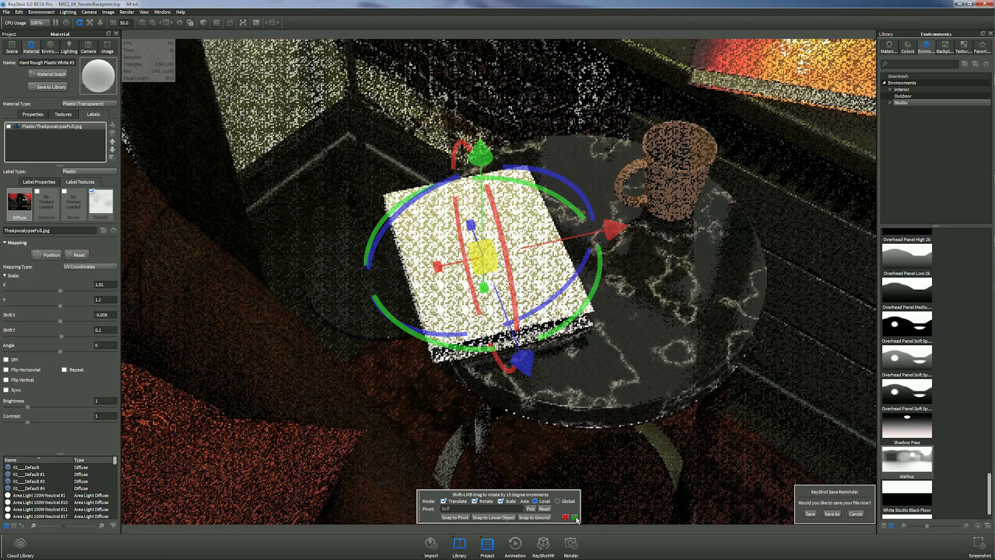
left_click(574, 517)
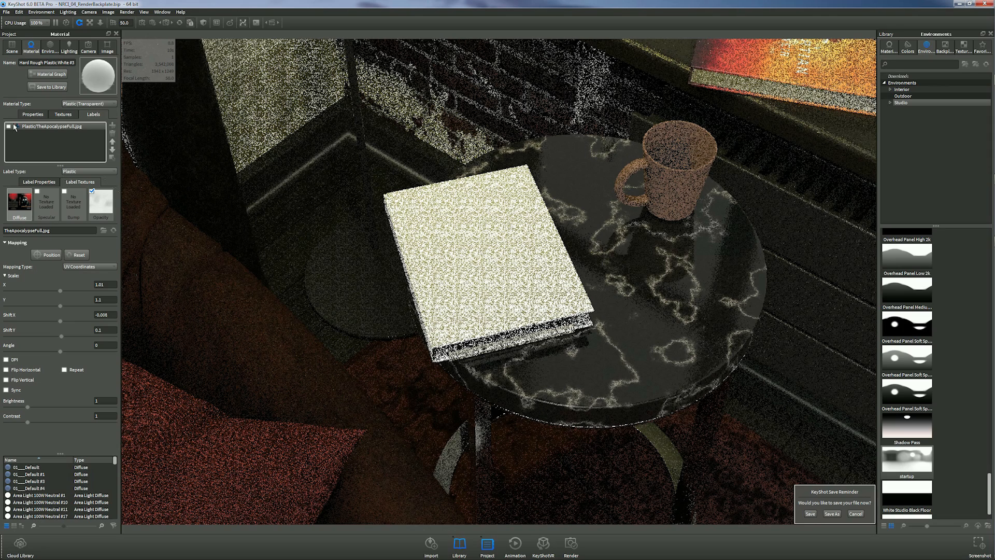
Turn the TheApocalypseFull.jpg label back on and review the cover material's properties and label settings
left_click(8, 126)
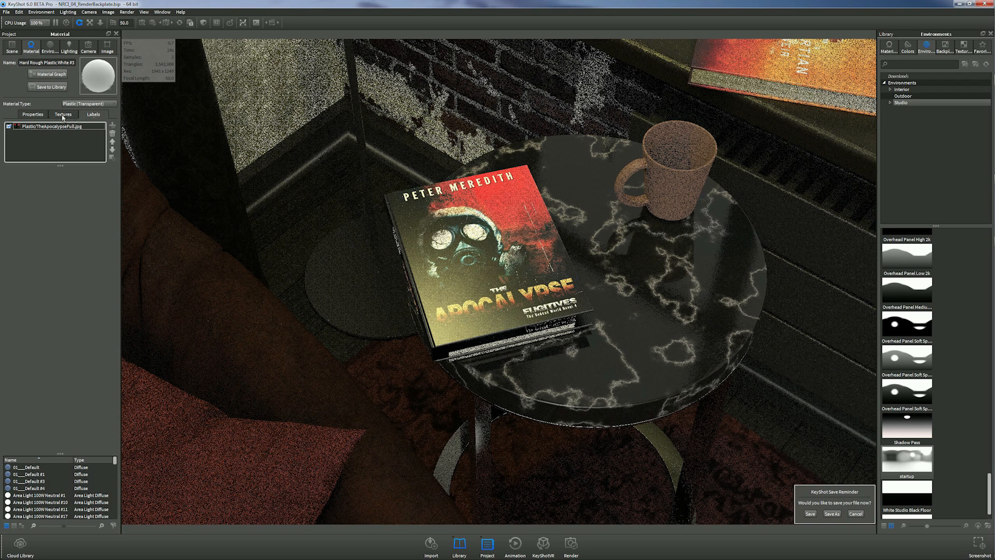
left_click(55, 127)
left_click(43, 115)
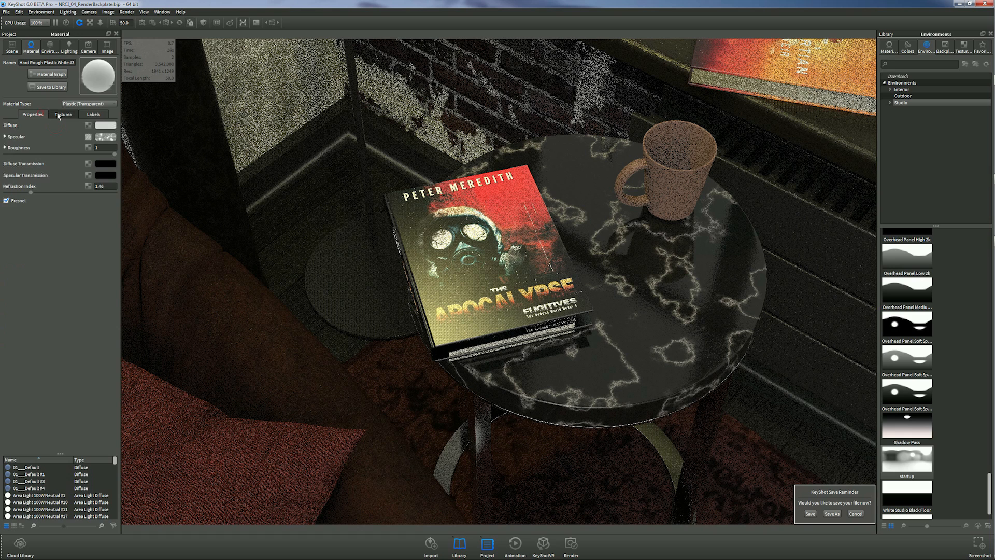
left_click(93, 115)
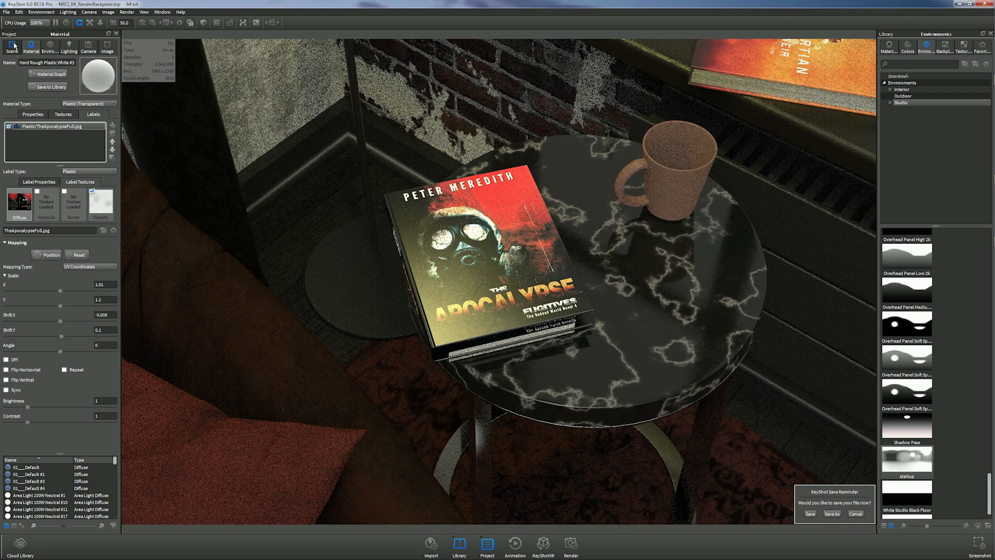
Show the scene's model tree and view the books standing on the windowsill
left_click(12, 46)
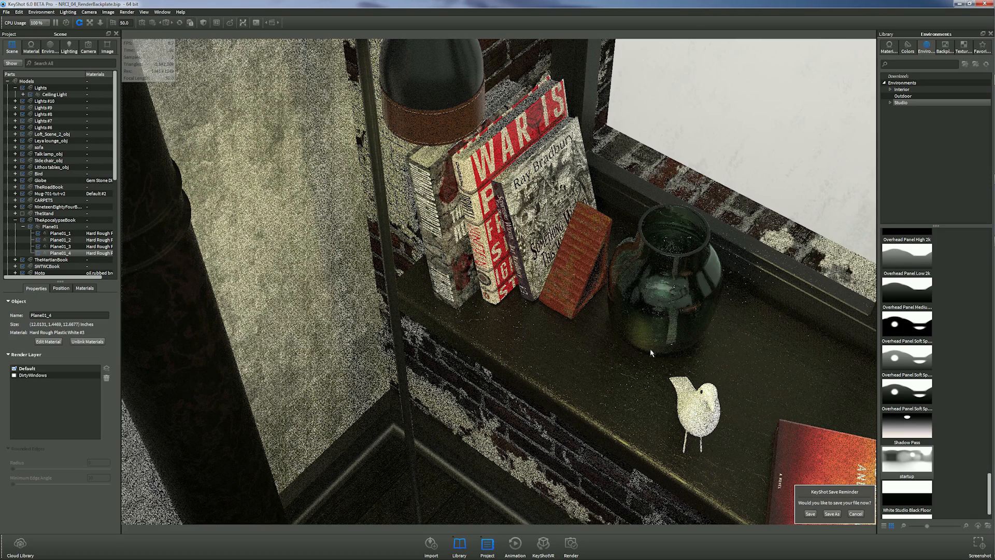
View the whole loft room from above, with both walls, the furniture and all windows in frame
scroll(651, 353, "down", 2)
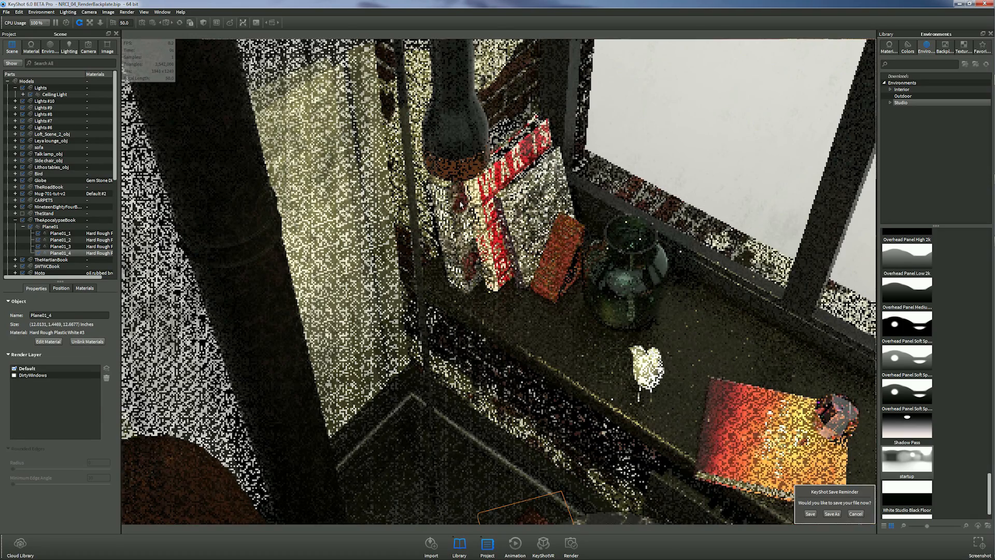
scroll(461, 204, "down", 1)
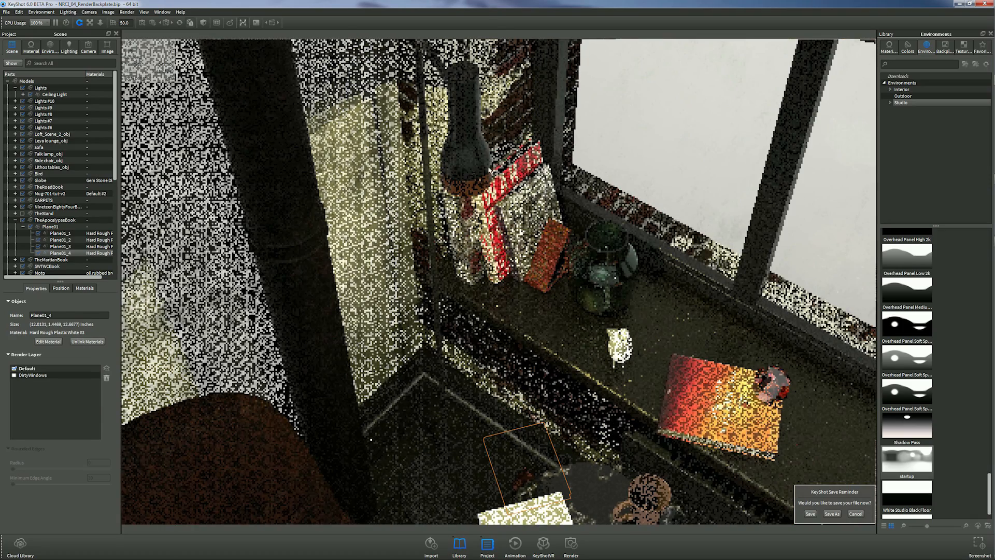
scroll(487, 172, "down", 1)
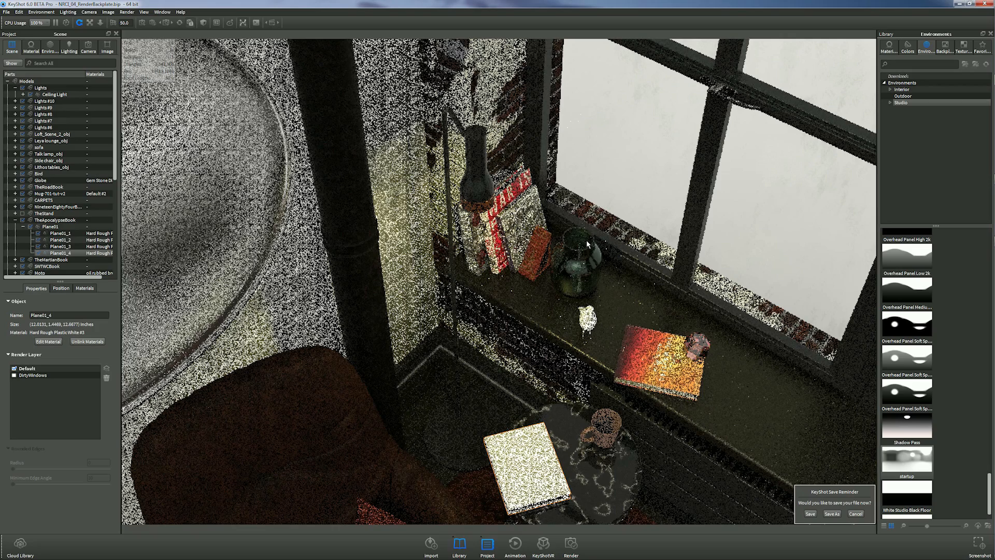
scroll(587, 244, "down", 2)
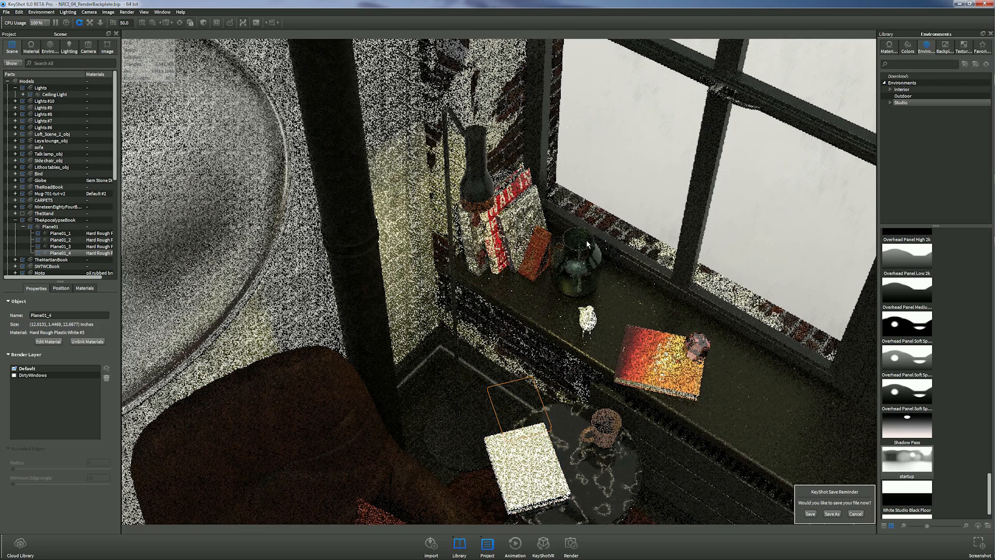
scroll(587, 239, "down", 2)
scroll(550, 243, "down", 2)
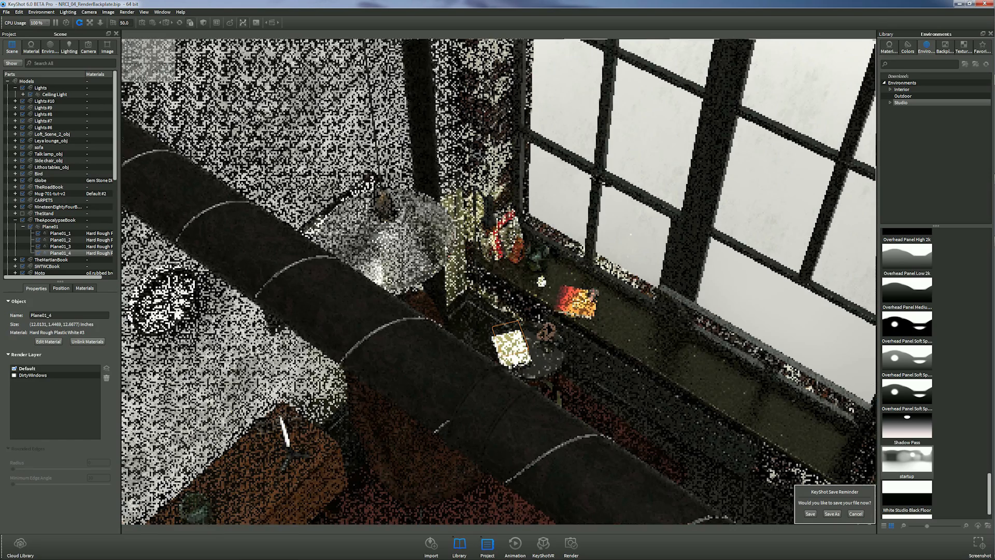
scroll(549, 242, "down", 2)
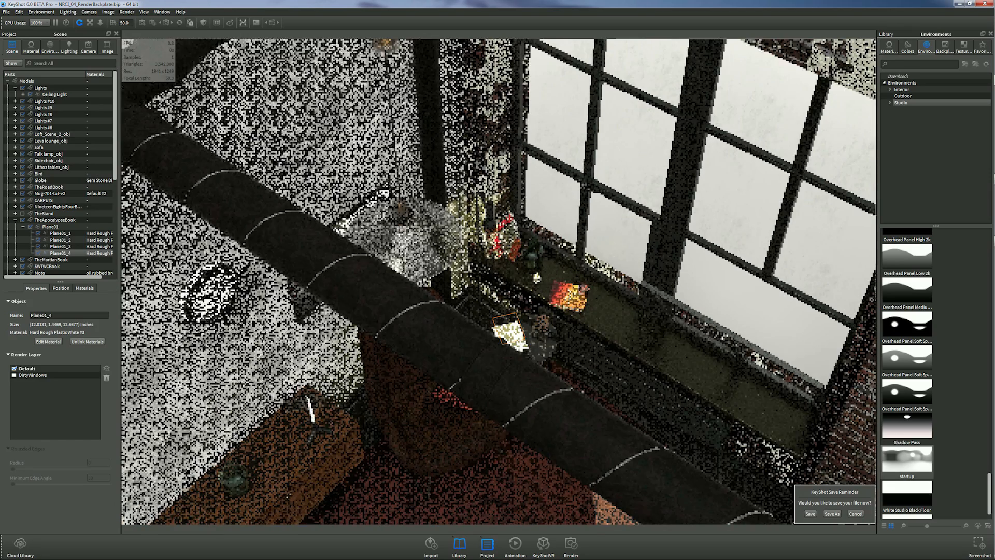
scroll(510, 307, "down", 2)
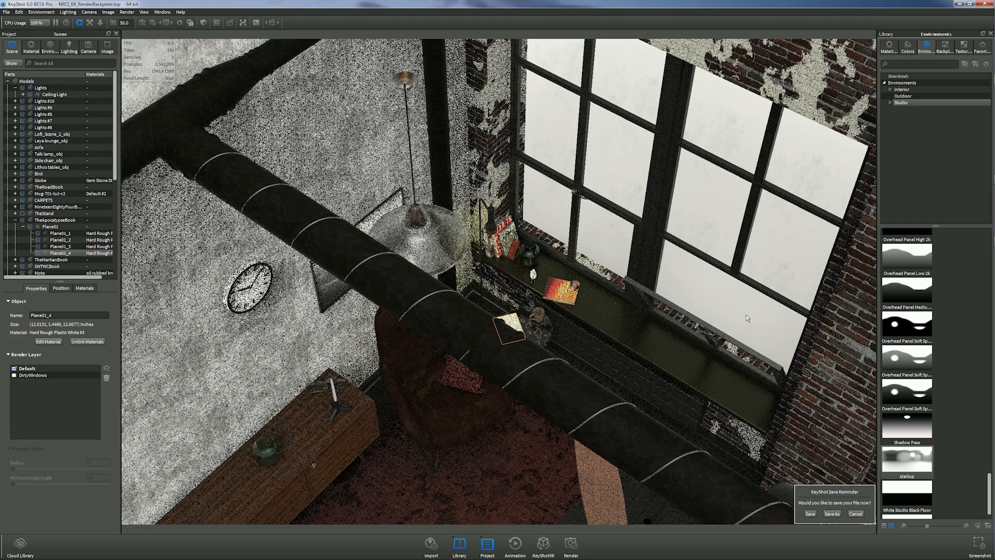
scroll(325, 226, "down", 1)
scroll(423, 224, "down", 3)
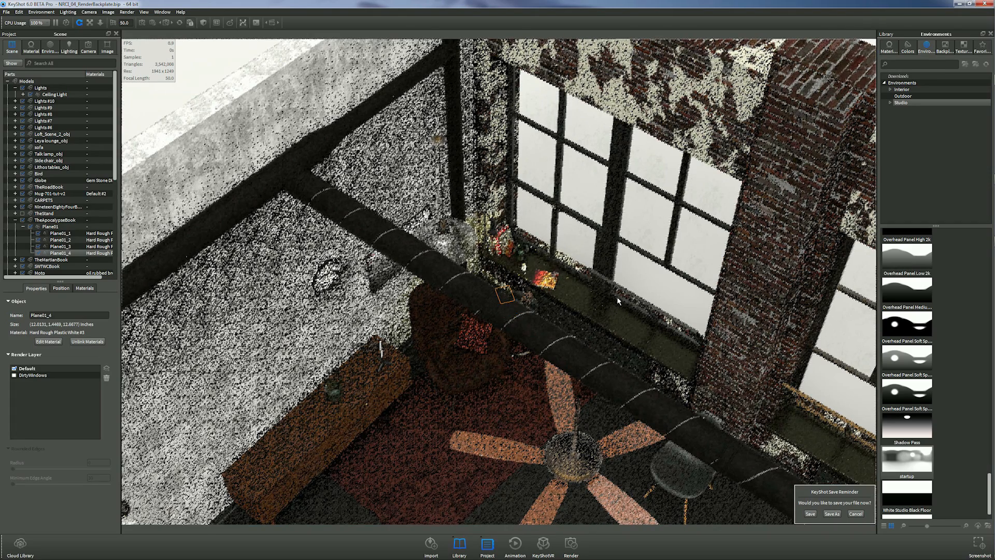
scroll(618, 298, "down", 4)
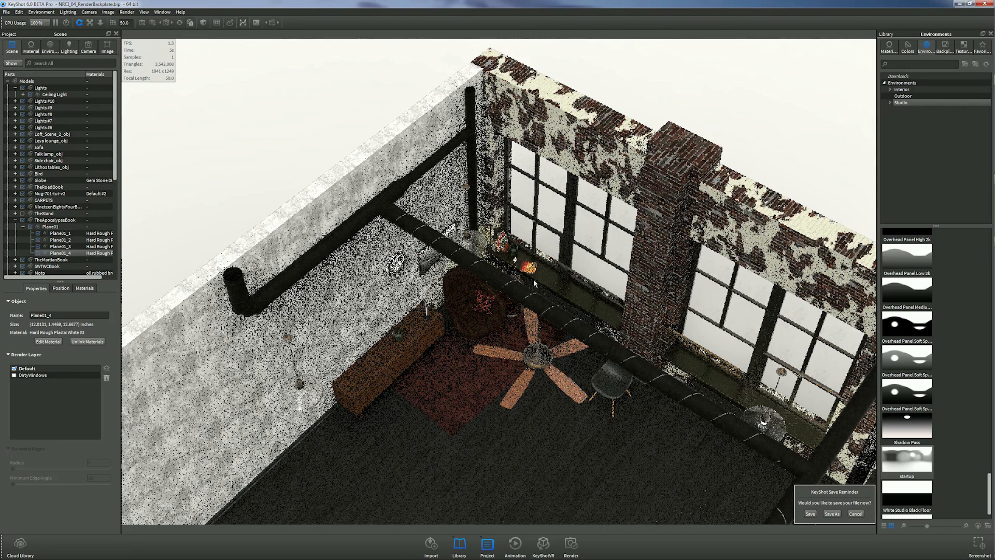
left_click(528, 287)
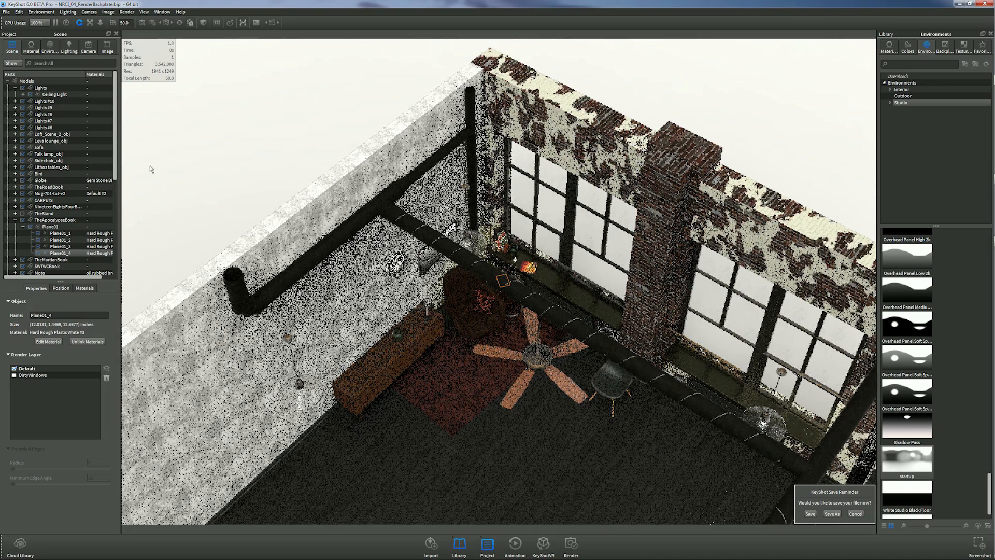
scroll(447, 184, "down", 2)
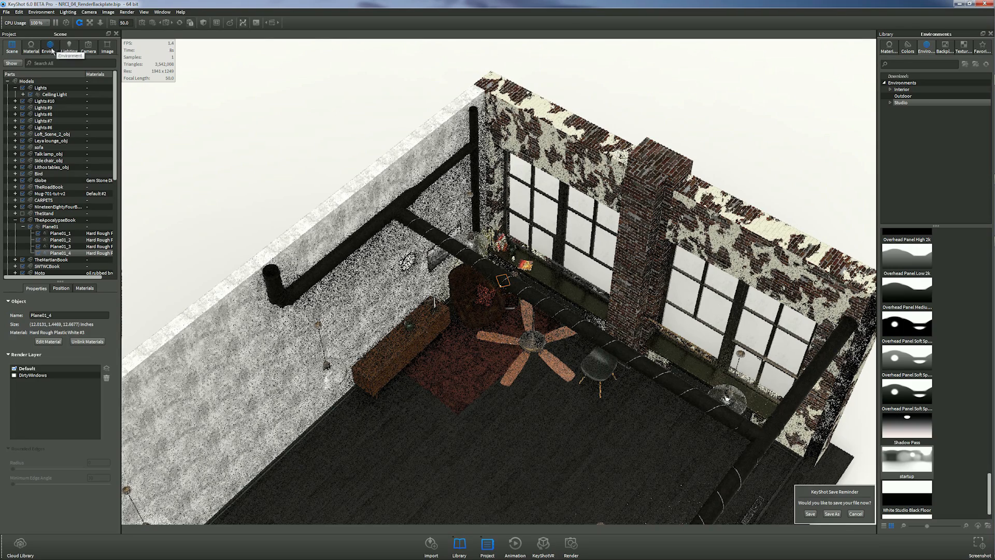
Open the startup environment in the HDRI Editor and bring up its Sun & Sky settings
left_click(31, 47)
left_click(57, 47)
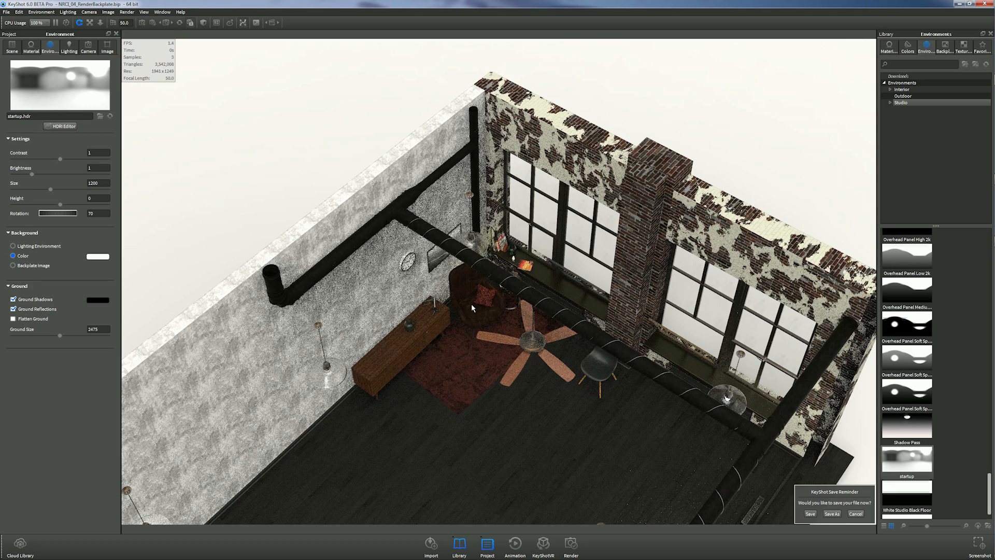
left_click_drag(472, 303, 452, 290)
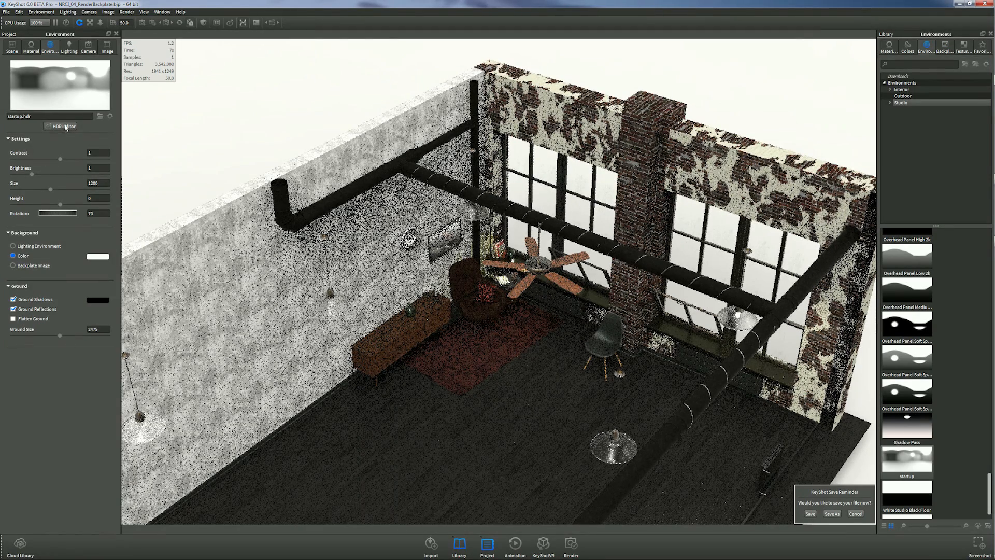
left_click(64, 127)
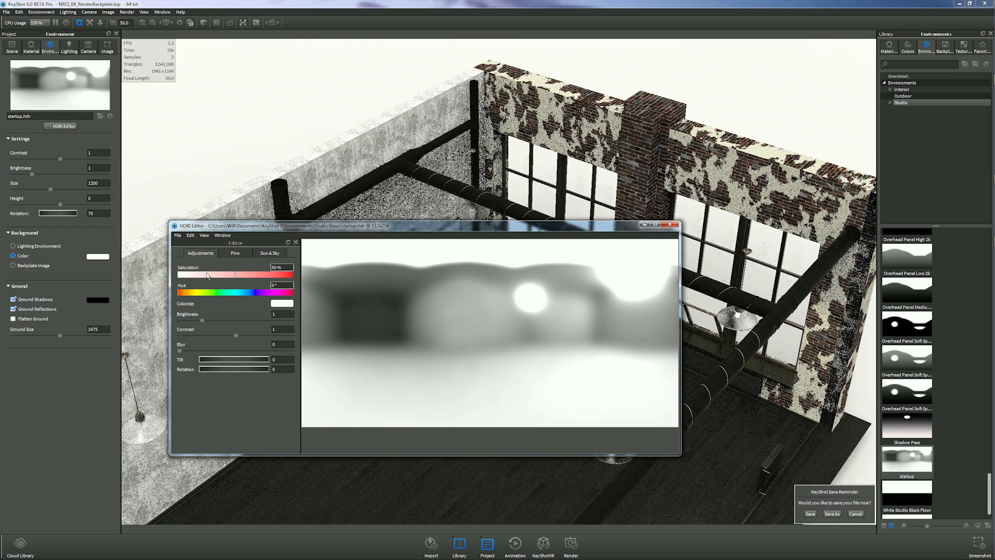
left_click(237, 254)
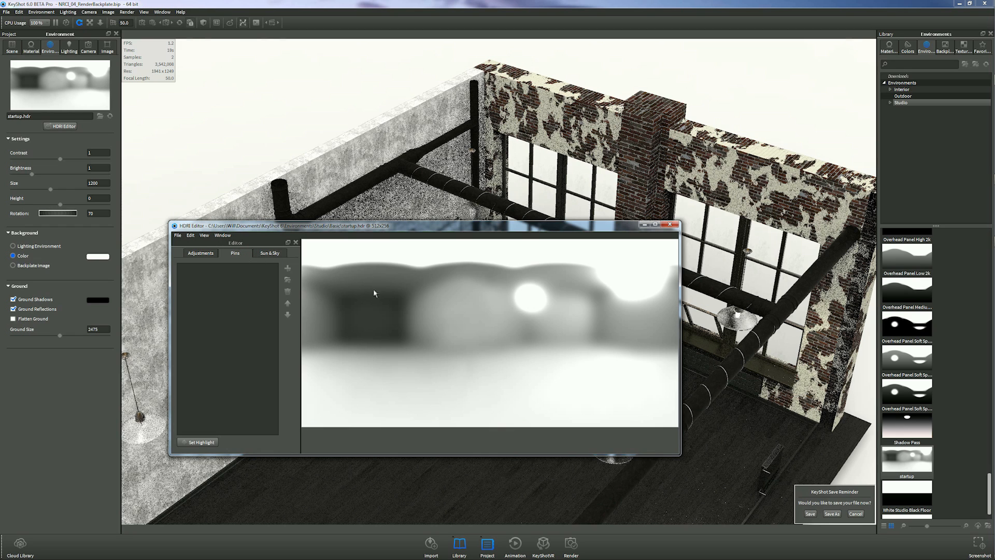
left_click(270, 253)
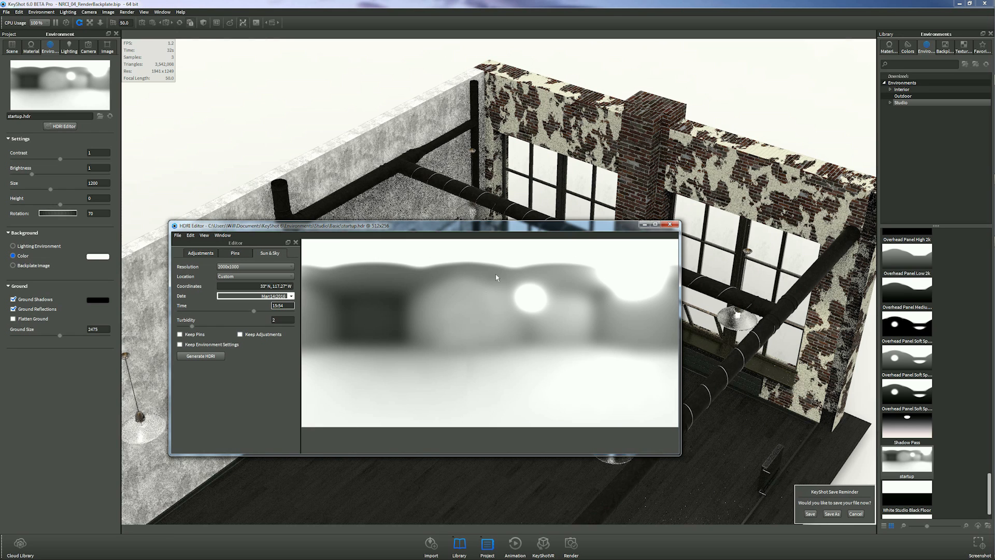
left_click_drag(431, 228, 429, 190)
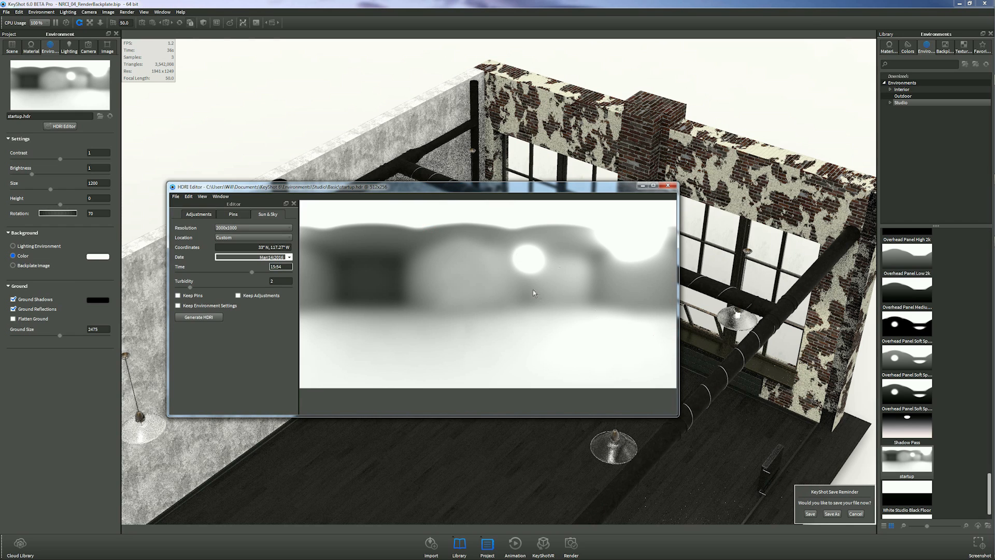
Set the Sun & Sky resolution to 4000x2000
left_click(273, 229)
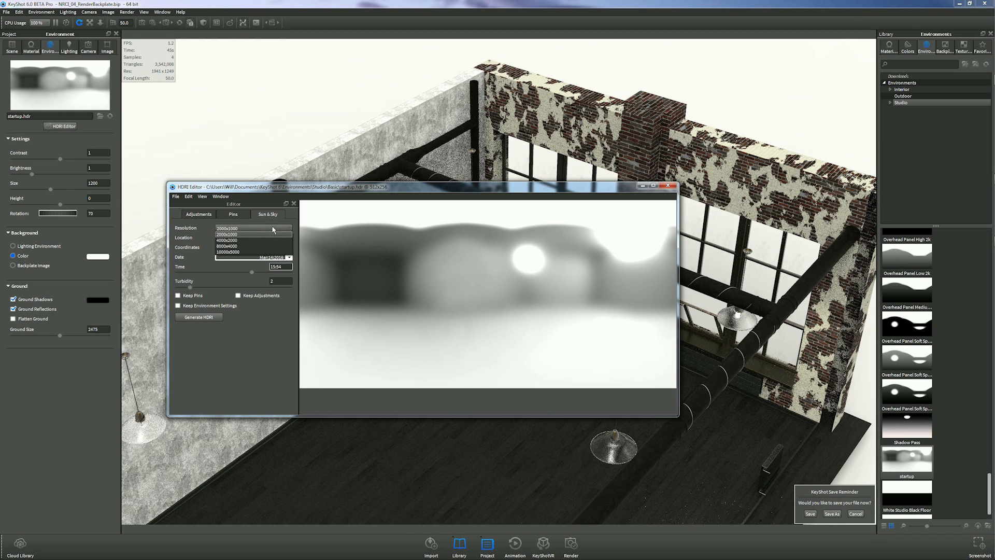
left_click(273, 230)
left_click(270, 227)
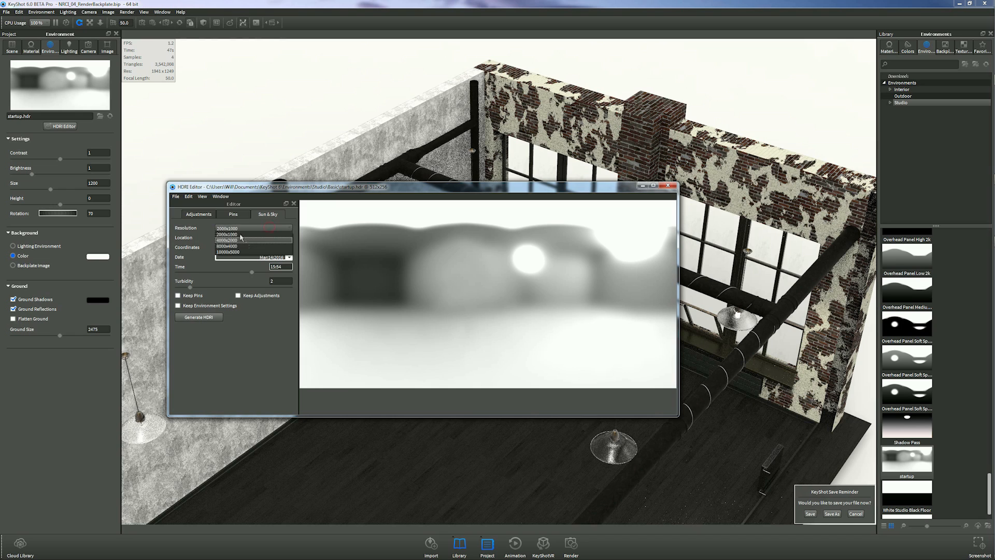
left_click(228, 240)
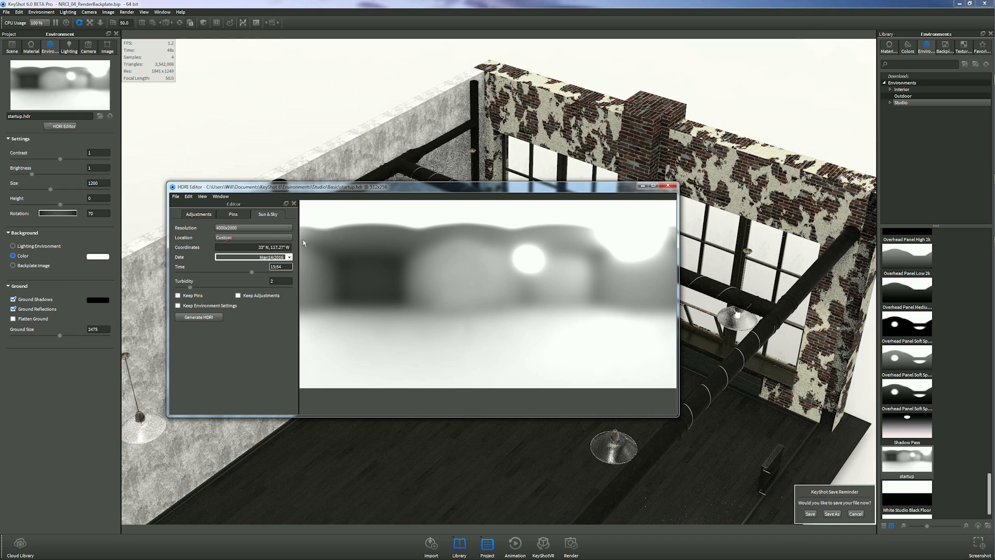
Set the Sun & Sky location to Detroit
left_click(246, 240)
scroll(241, 270, "down", 10)
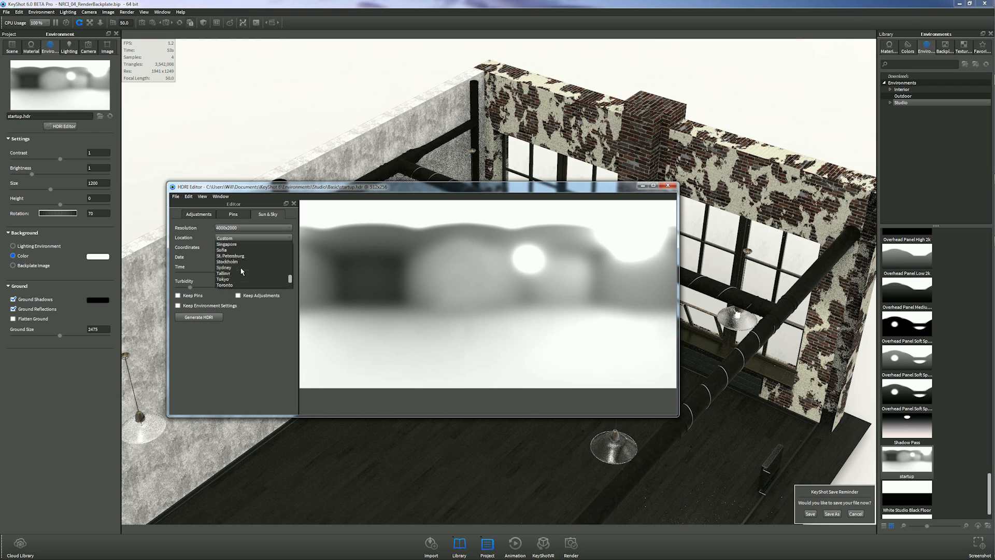
scroll(242, 267, "up", 1)
scroll(245, 274, "down", 5)
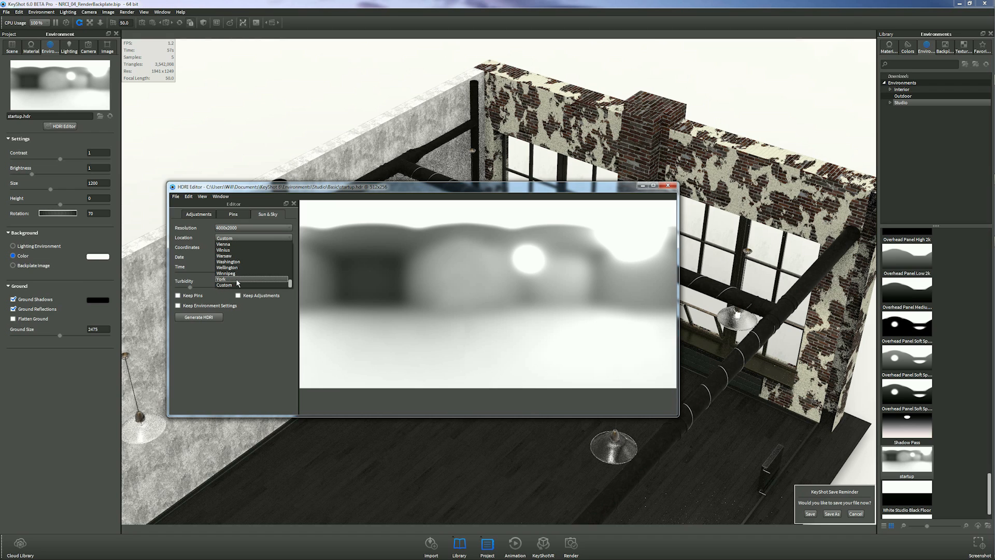
left_click_drag(289, 286, 290, 257)
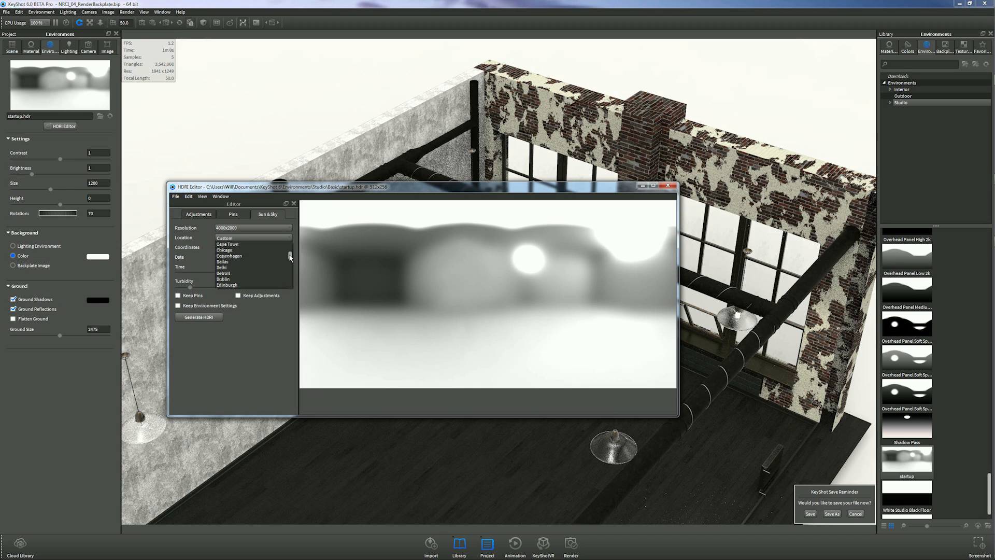
left_click(231, 273)
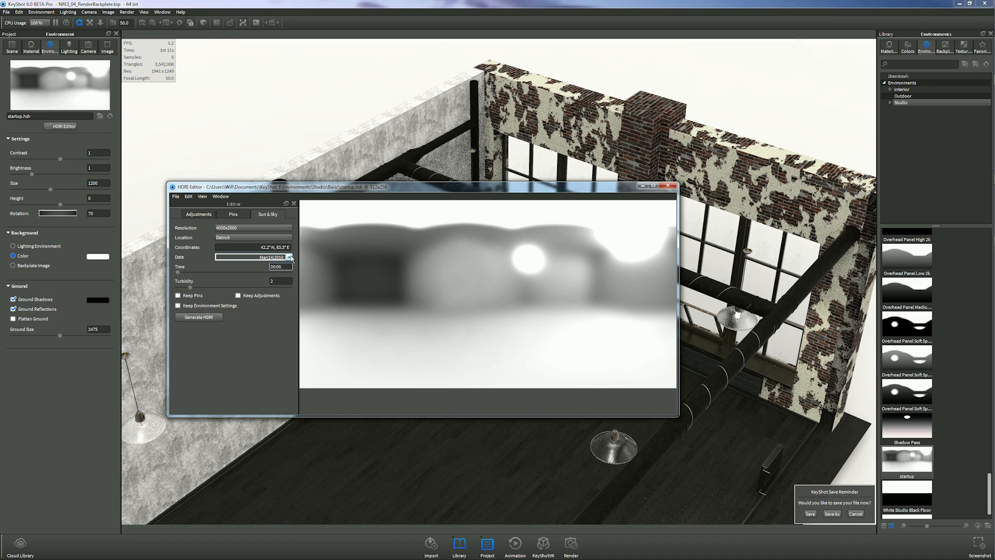
left_click(288, 257)
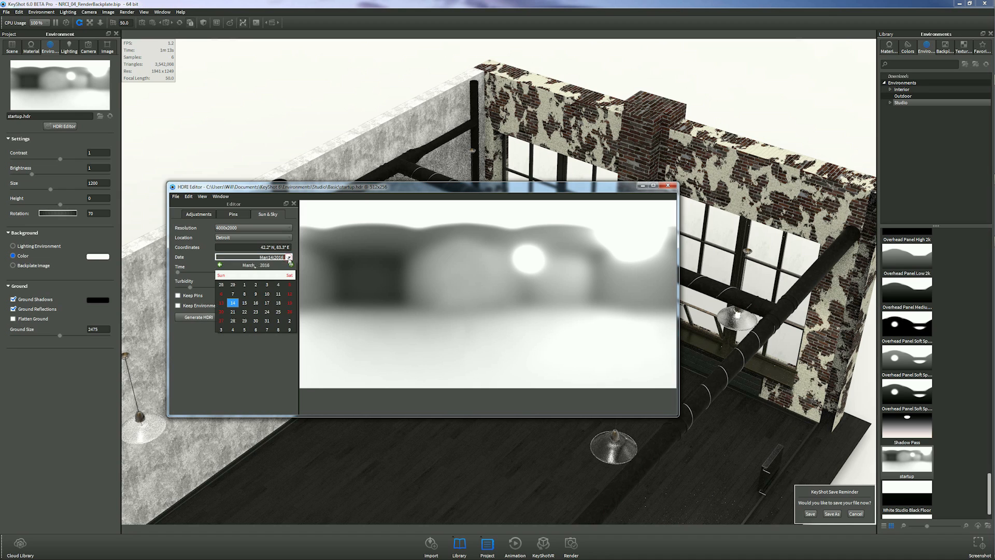
left_click(251, 266)
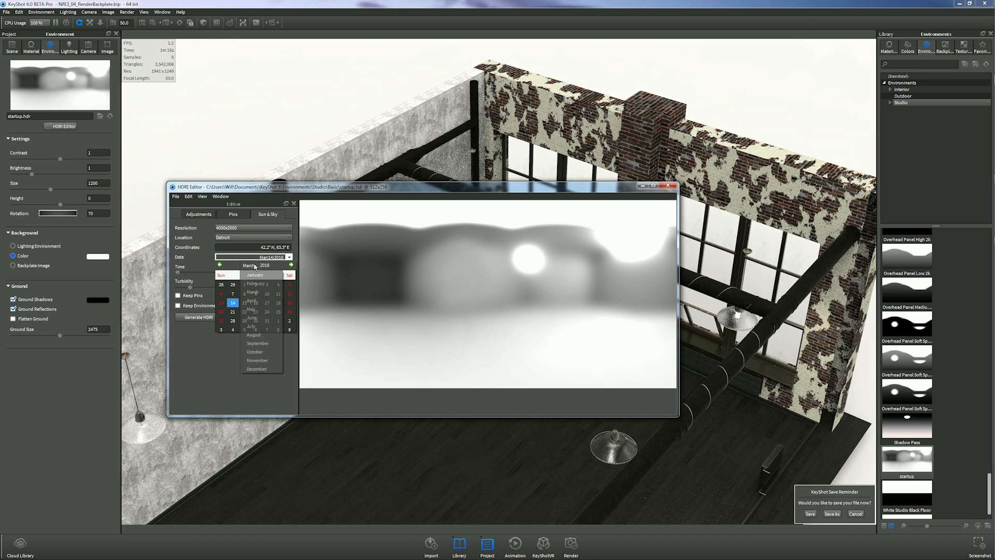
left_click(251, 326)
left_click(263, 342)
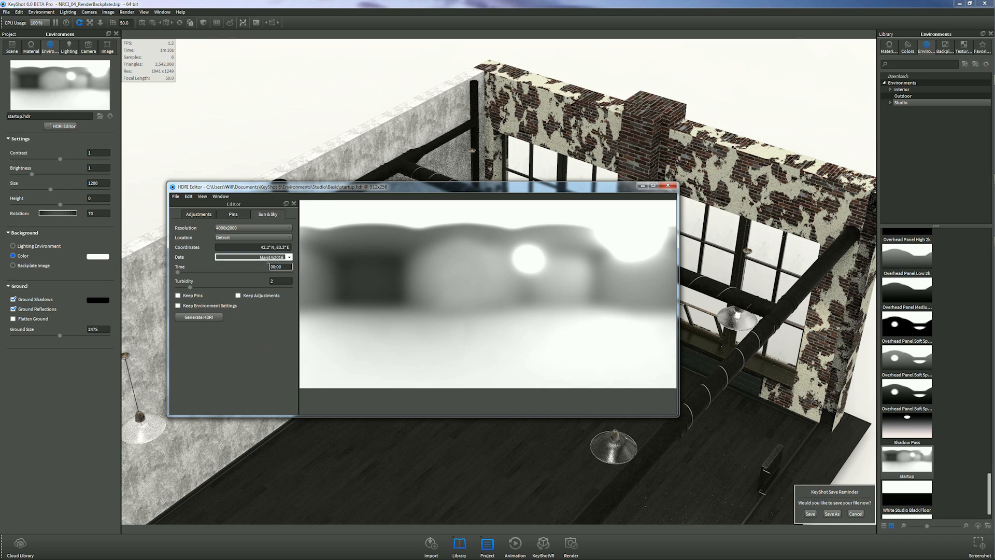
Change the month of the Sun & Sky date to June, giving June 14, 2016
left_click(261, 256)
scroll(281, 255, "down", 2)
key("Tab")
key("Tab")
key("Tab")
Set the Sun & Sky time to 19:27 and generate the HDRI, replacing the current environment image
left_click_drag(205, 271, 225, 272)
double_click(262, 270)
left_click(202, 317)
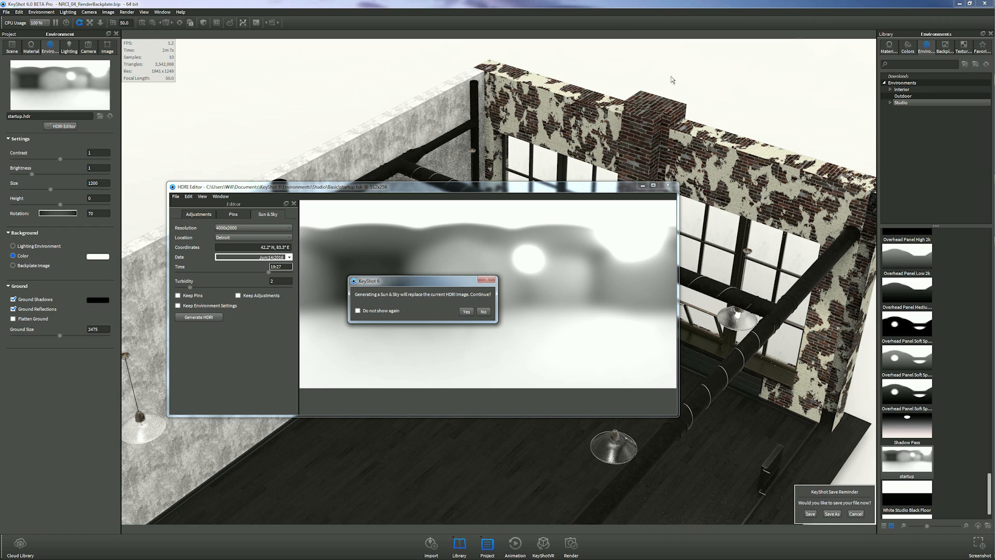
left_click(465, 313)
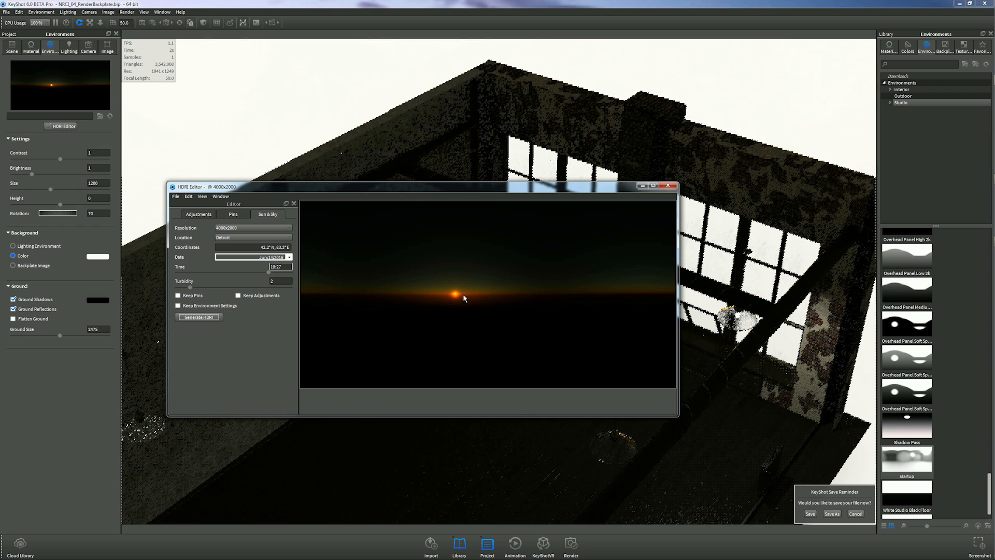
Change the Sun & Sky time to 16:27, regenerate the HDRI over the current image, and close the HDRI Editor
double_click(273, 266)
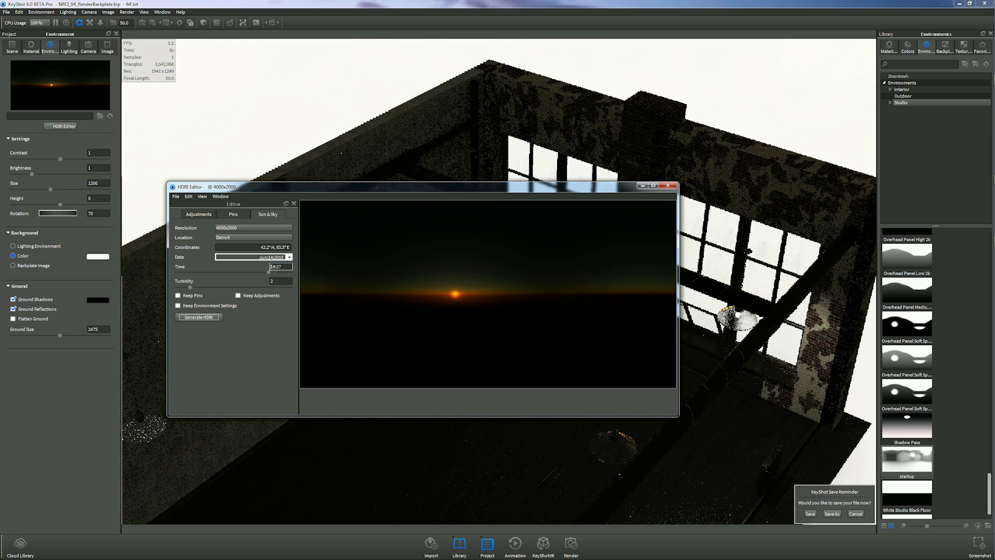
left_click(275, 267)
type("16")
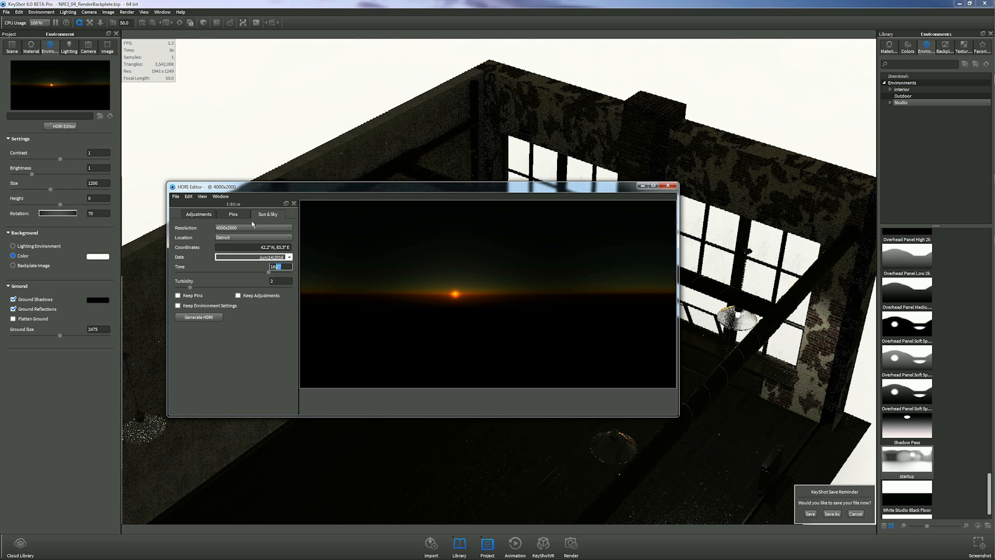
left_click(197, 317)
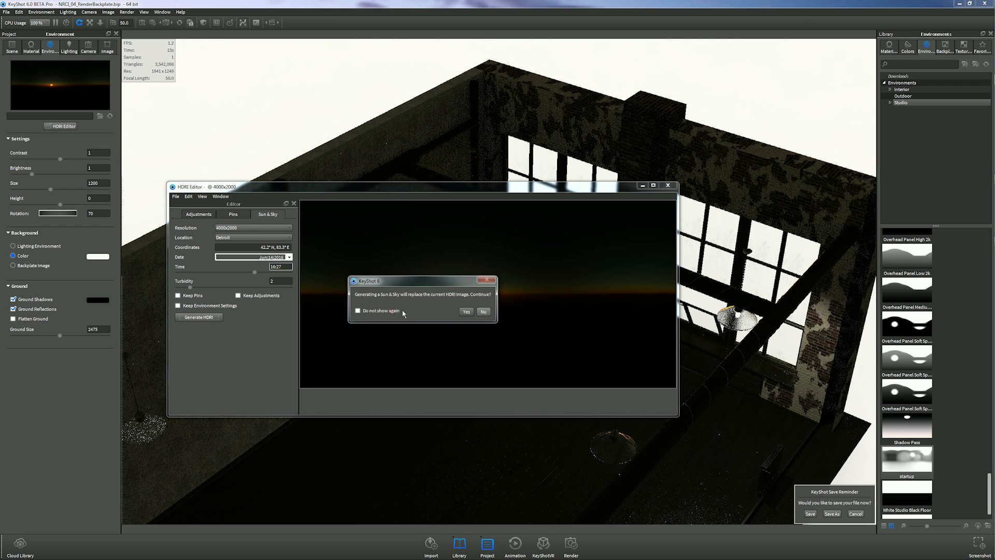
left_click(466, 311)
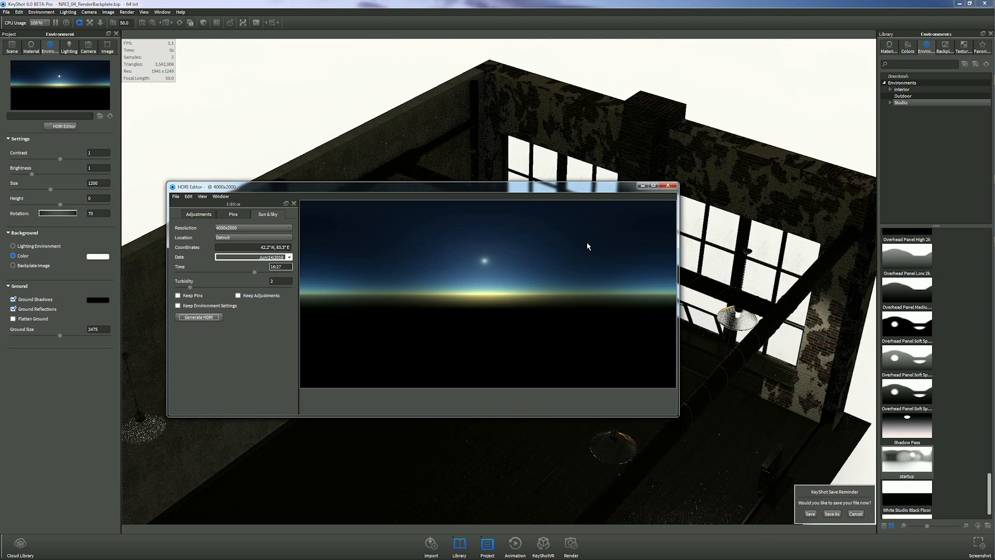
left_click(668, 186)
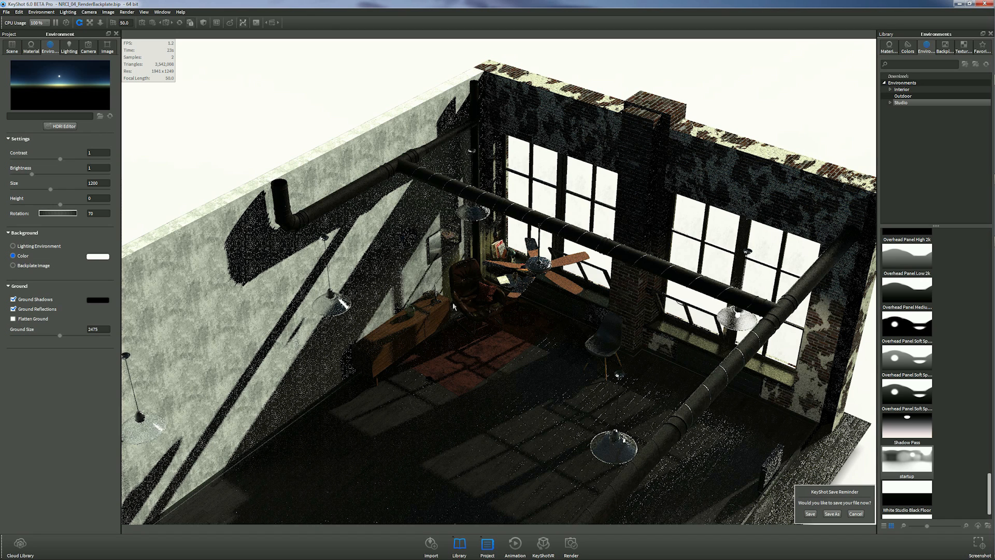
Colorize the HDRI with a warm tint of hue 41°, saturation 18% and value 100%, and put the HDRI Editor away
left_click(57, 128)
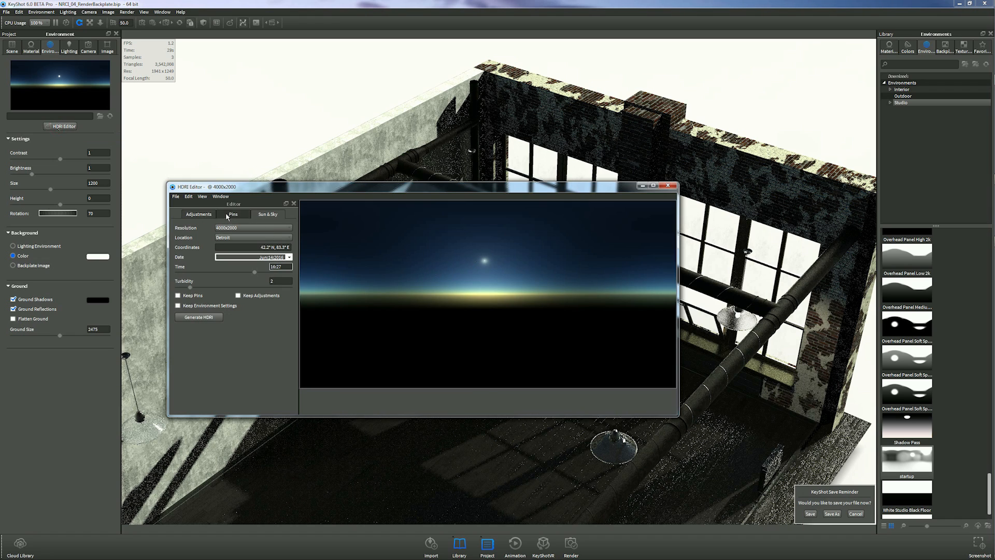
left_click(206, 214)
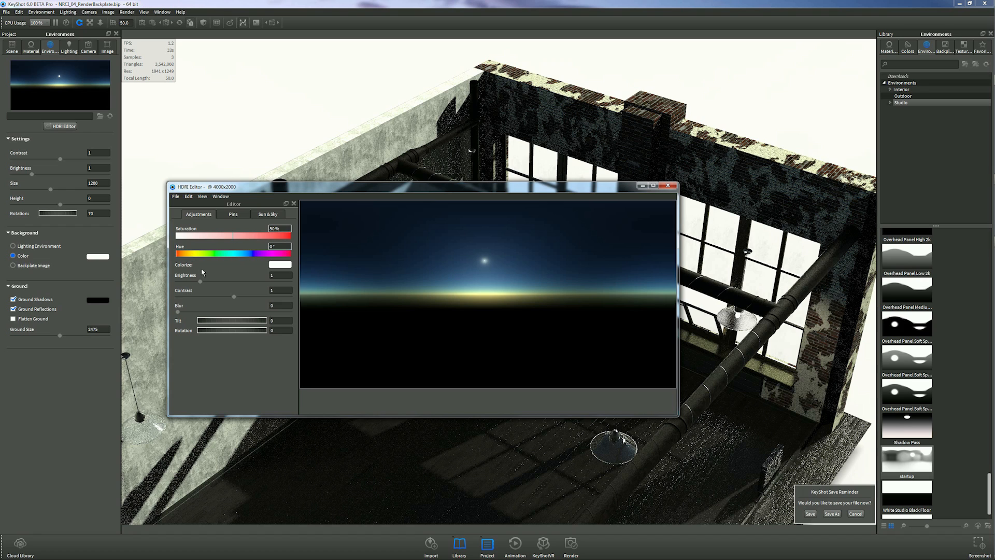
left_click(278, 265)
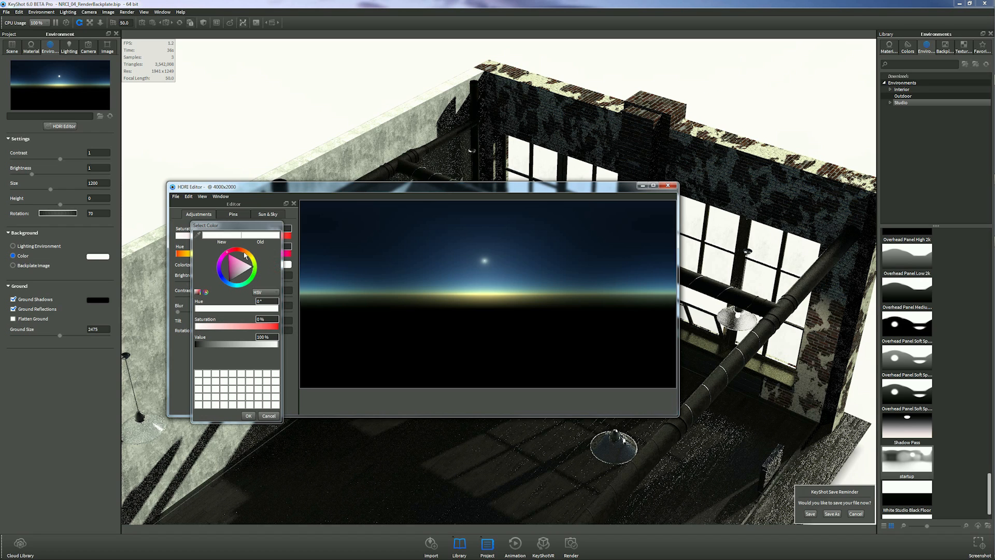
left_click_drag(248, 253, 251, 256)
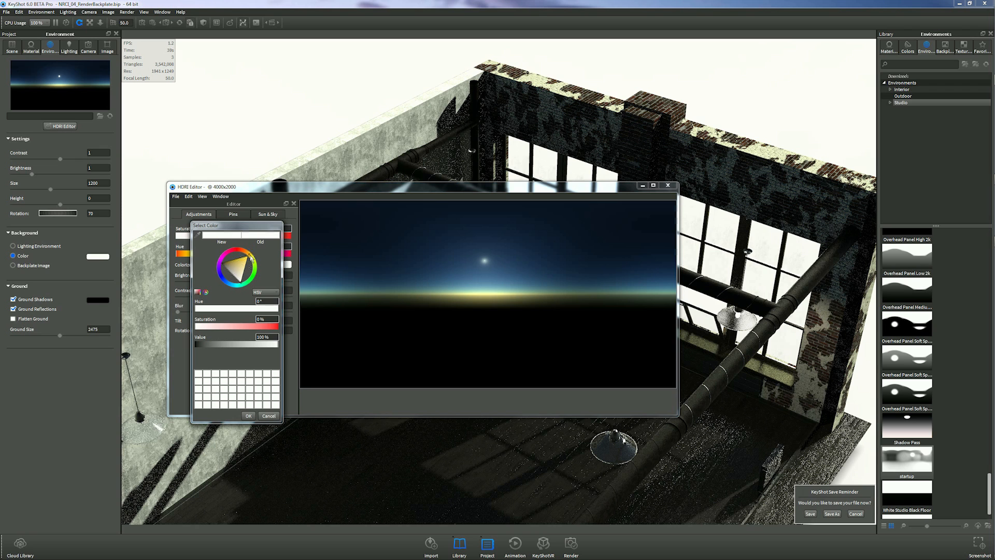
left_click(203, 327)
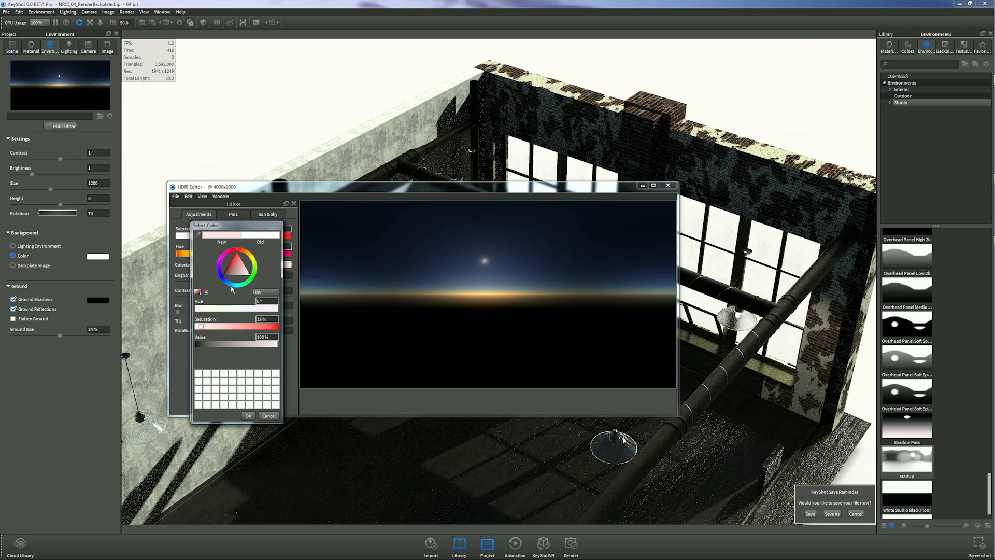
left_click_drag(247, 257, 251, 259)
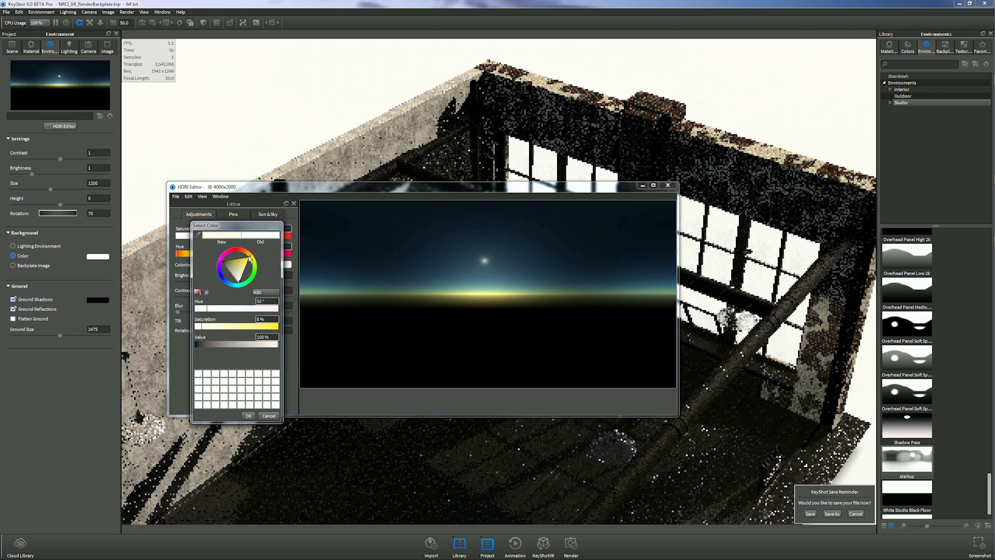
left_click(210, 327)
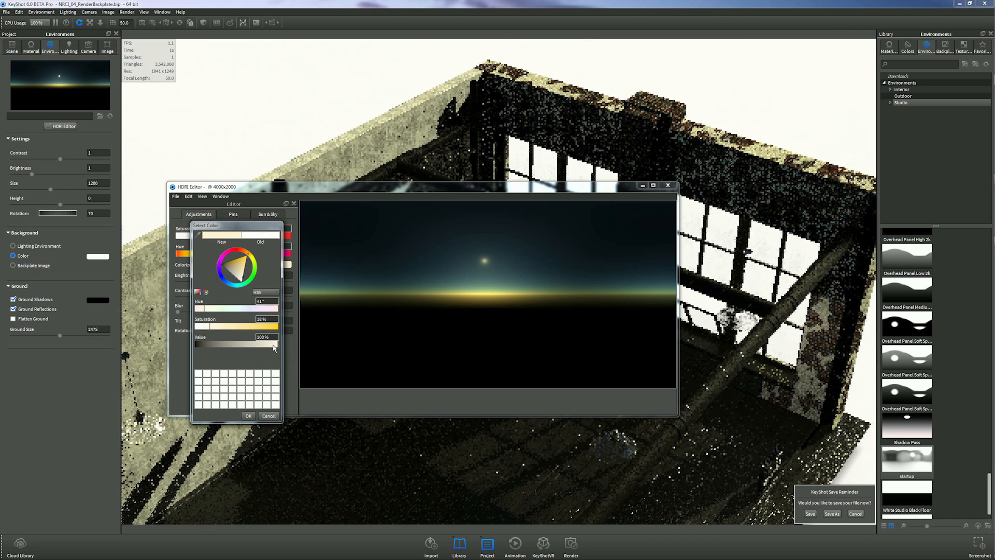
left_click(273, 345)
left_click(249, 415)
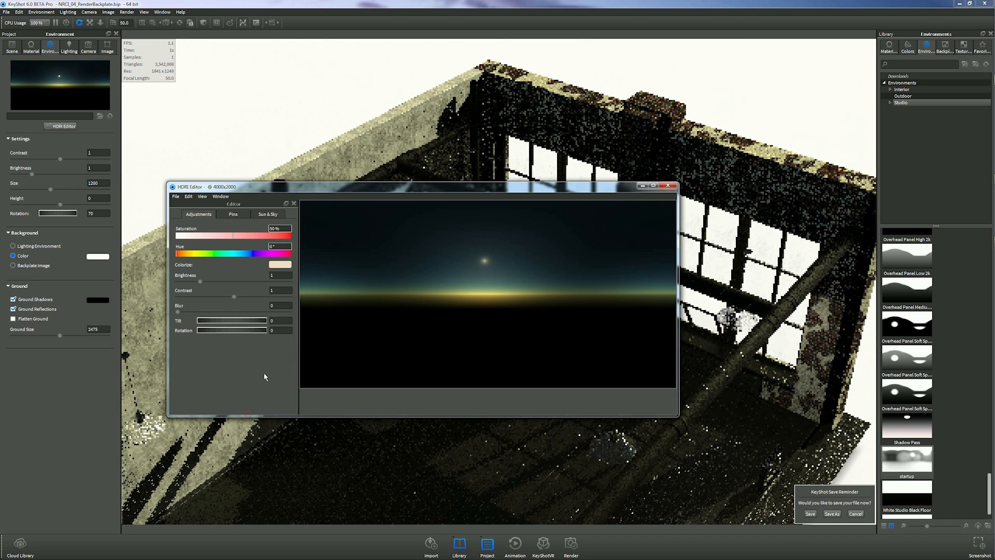
left_click(643, 185)
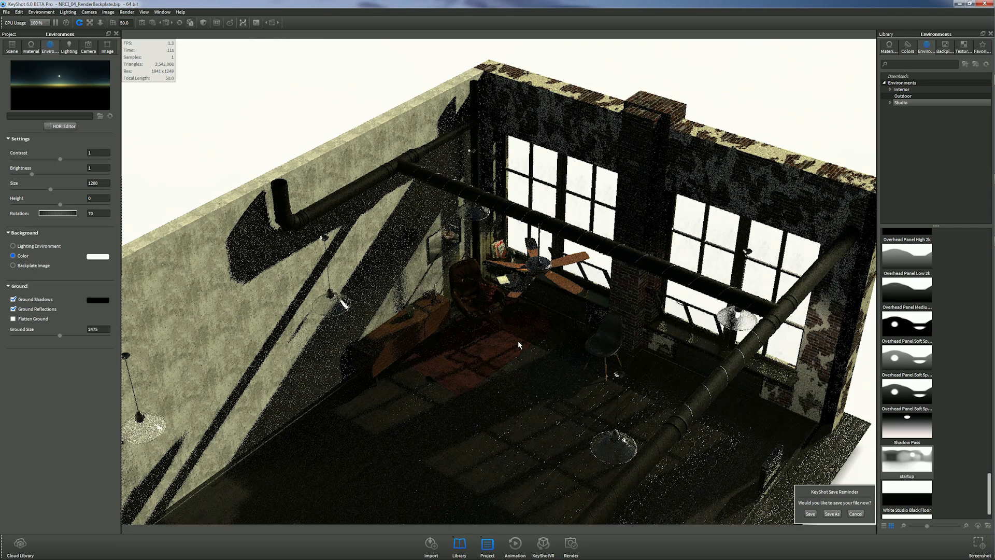
Search the scene tree for "wall" and make the RightWall and RearWall parts visible
scroll(518, 342, "down", 2)
scroll(518, 340, "down", 2)
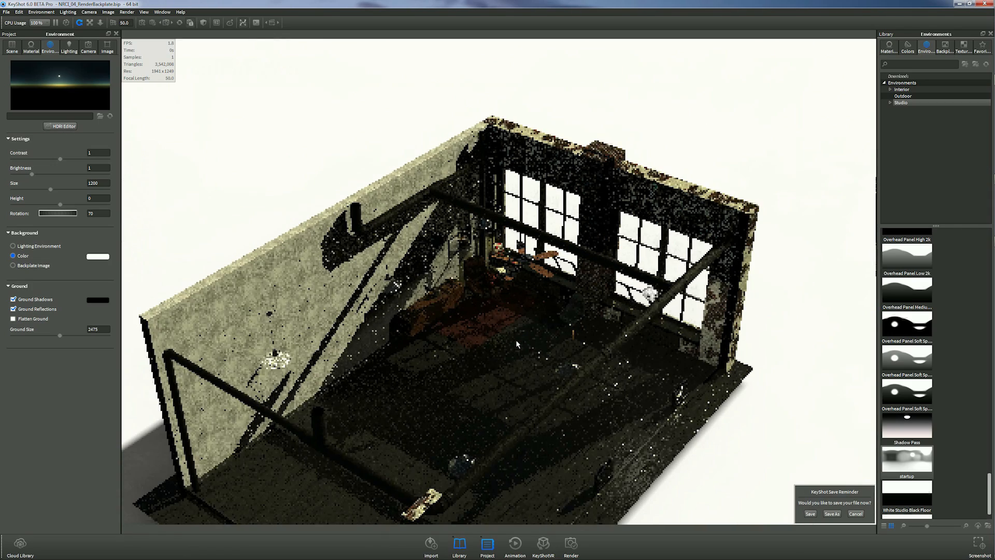
left_click_drag(516, 340, 508, 151)
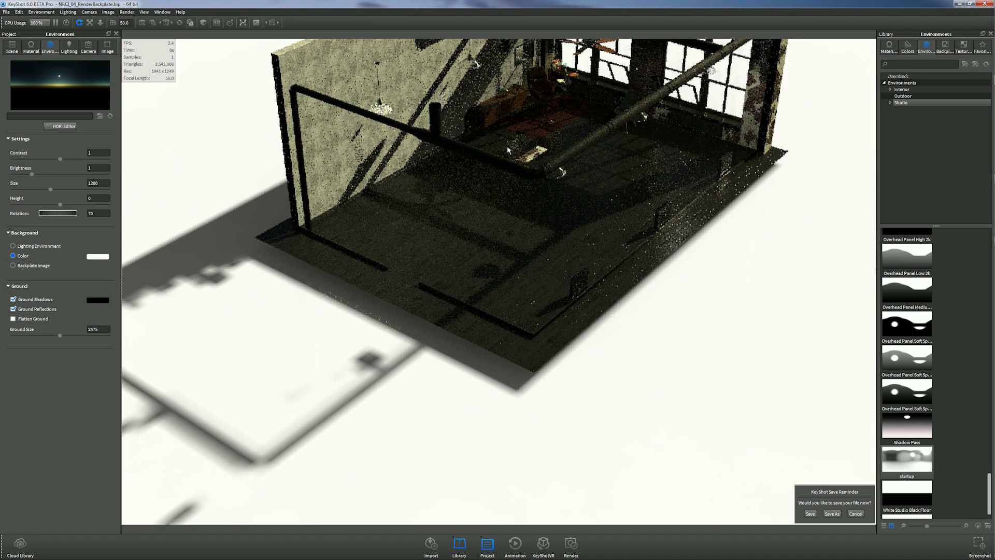
middle_click_drag(498, 64, 506, 162)
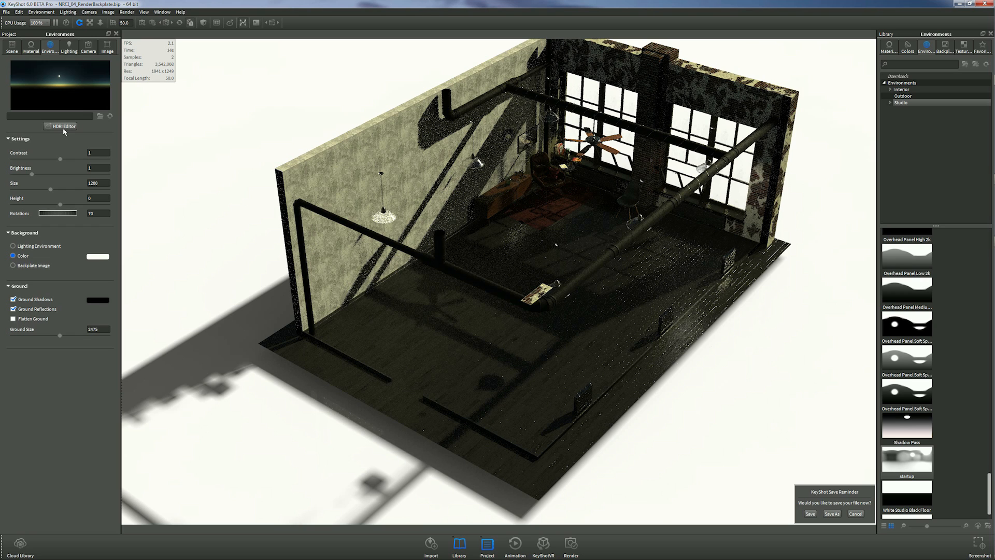
left_click(11, 48)
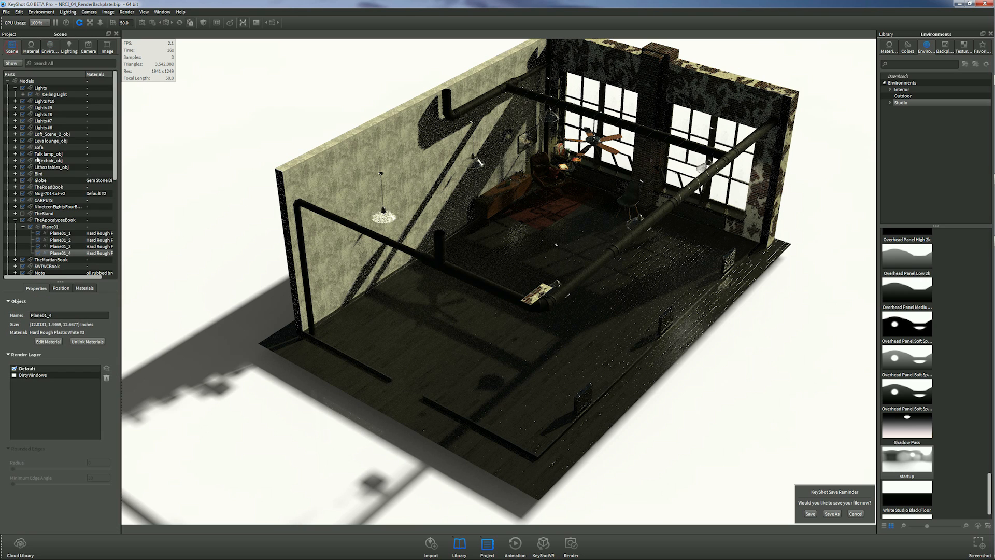
left_click(15, 220)
left_click(58, 65)
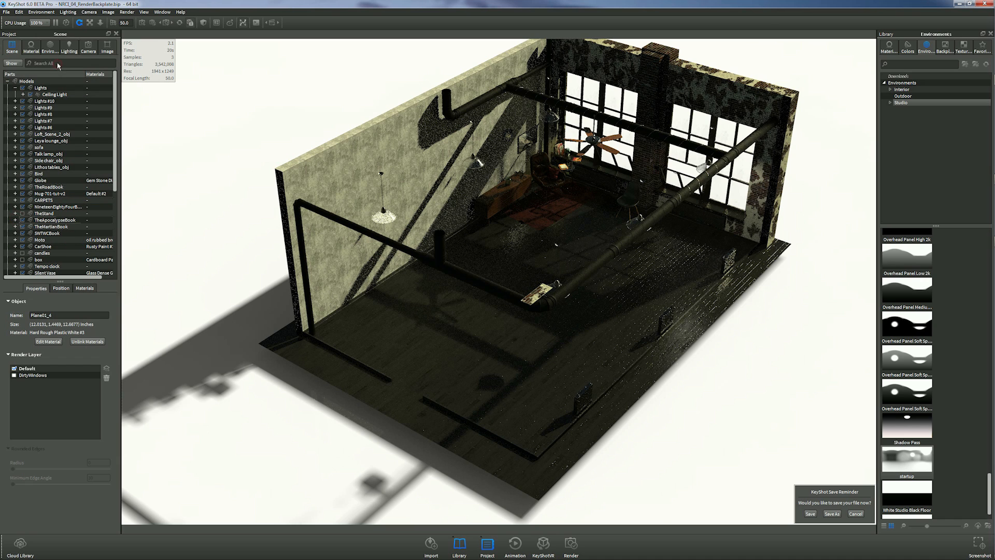
type("wall")
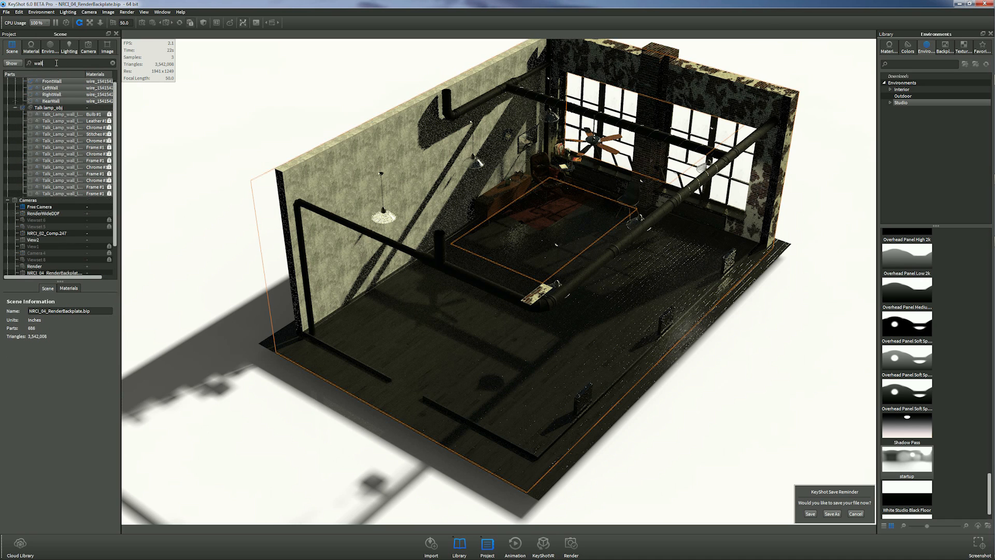
scroll(58, 135, "up", 1)
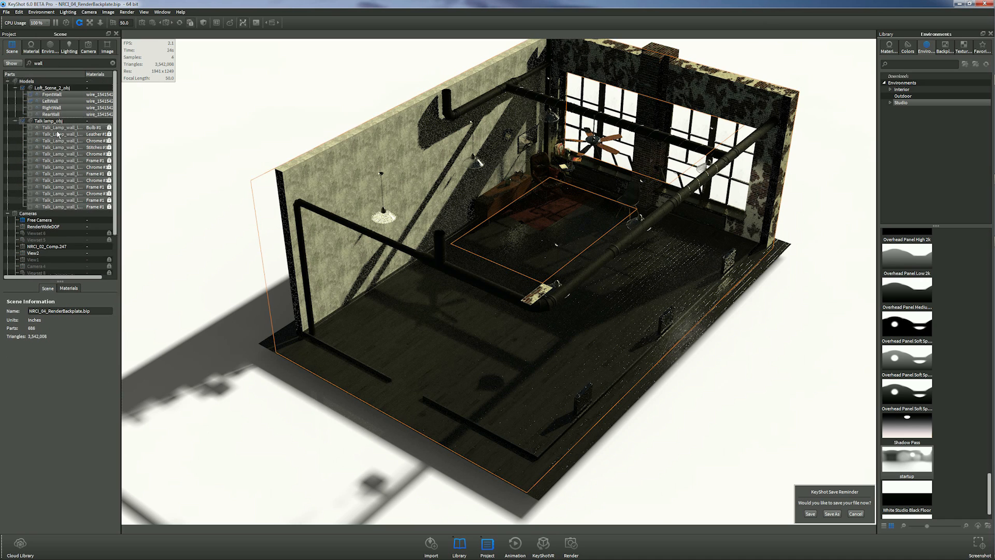
left_click(29, 107)
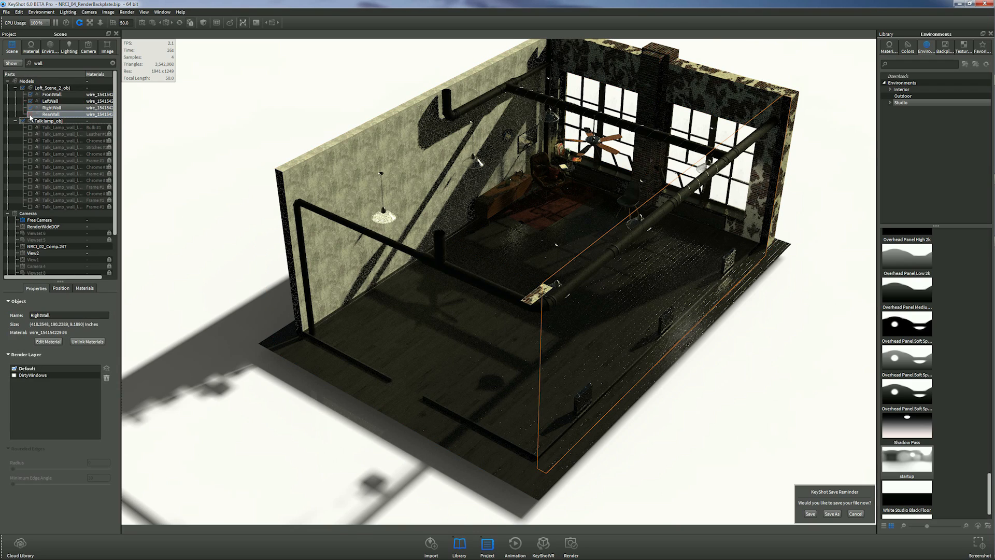
left_click(29, 115)
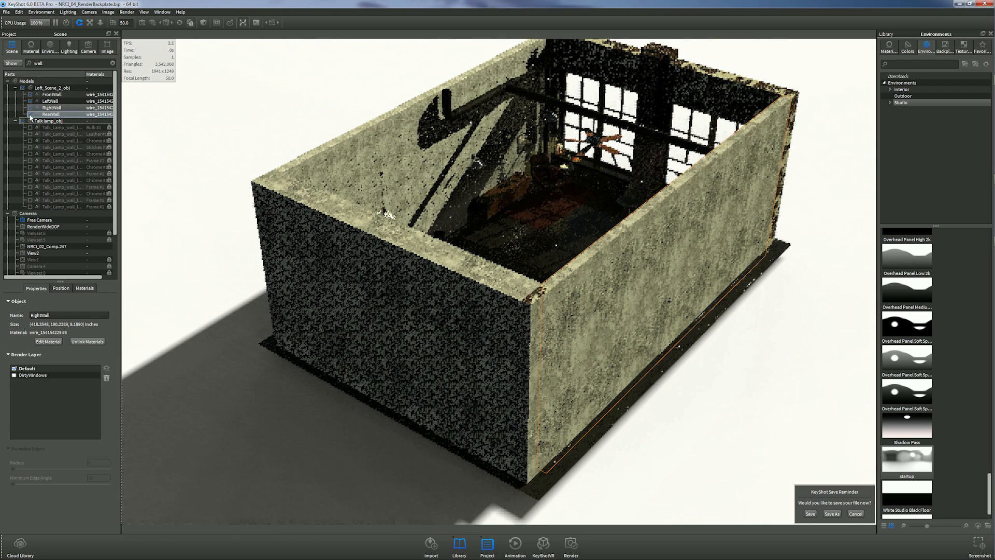
Search the scene tree for "ce" and make the Ceiling part visible to enclose the room
double_click(38, 64)
type("ce")
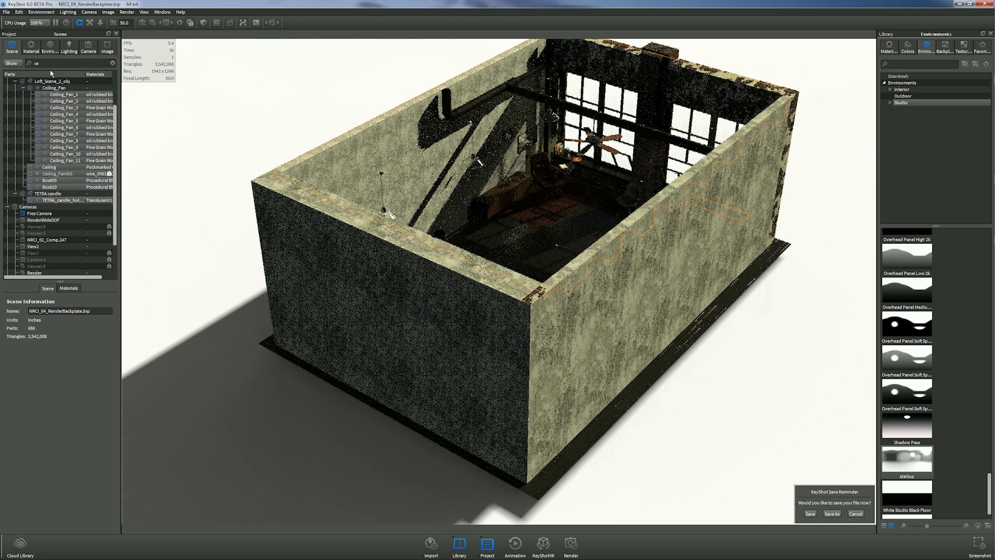
left_click(28, 168)
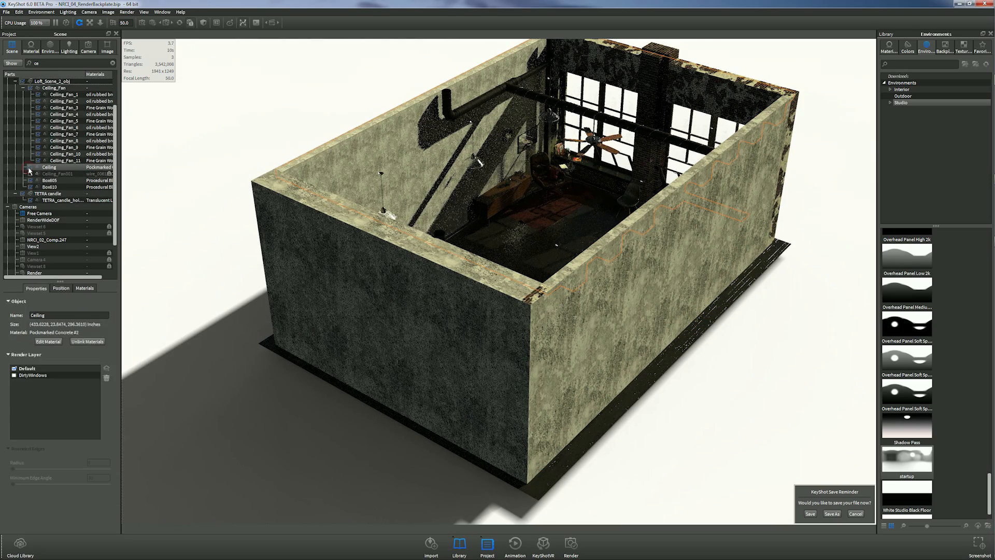
left_click(29, 168)
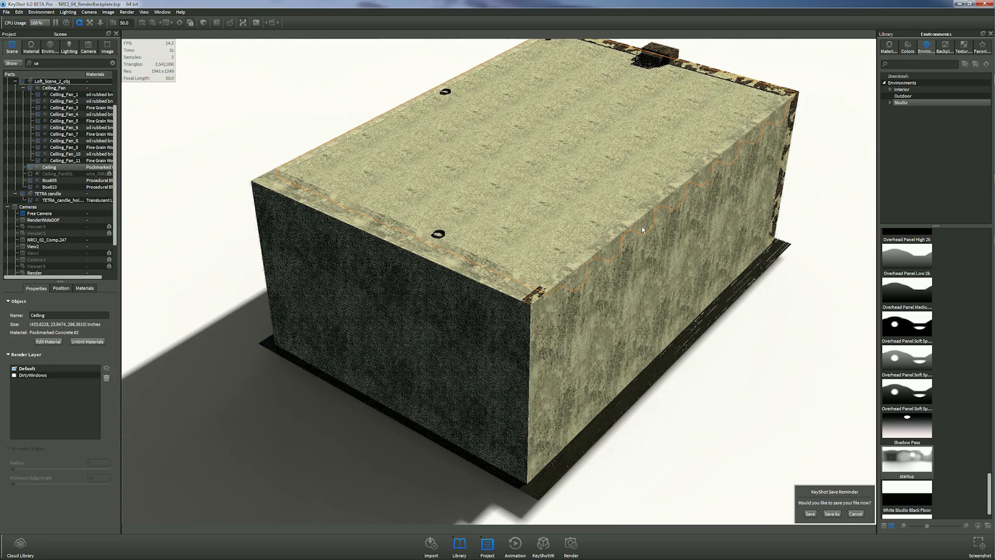
Move the camera inside the enclosed room and examine how the sunlight falls on the sideboard, armchair and window sill
left_click_drag(570, 212, 367, 211)
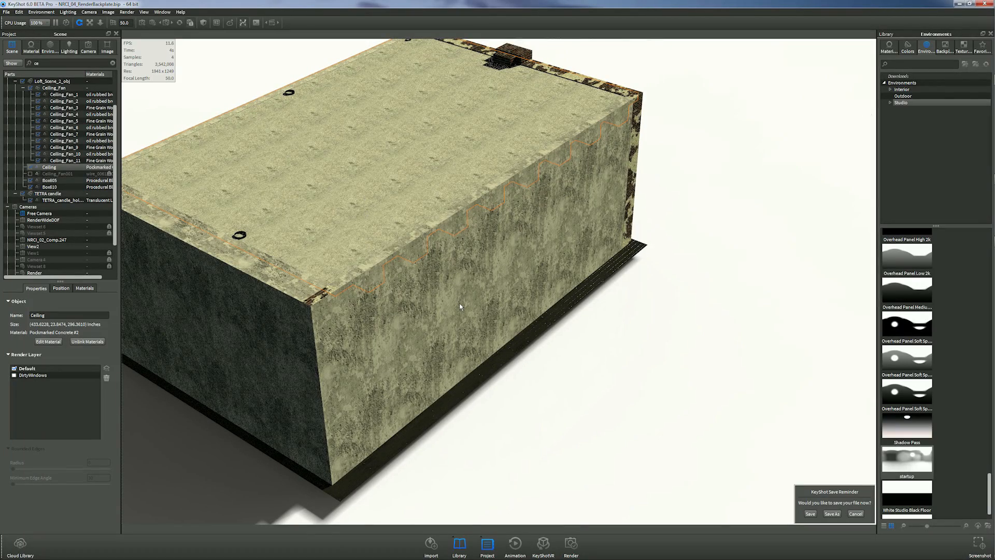
scroll(459, 306, "up", 5)
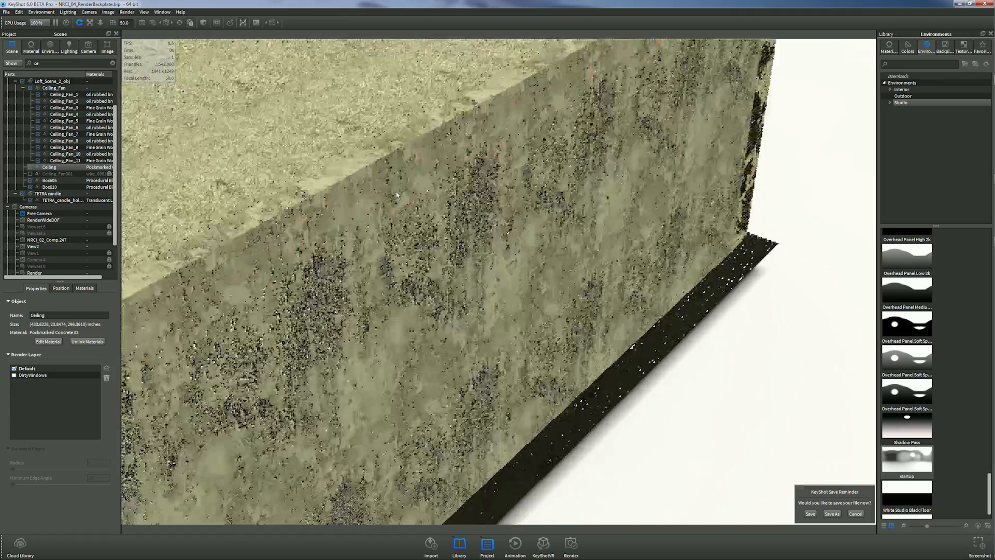
left_click_drag(552, 309, 553, 264)
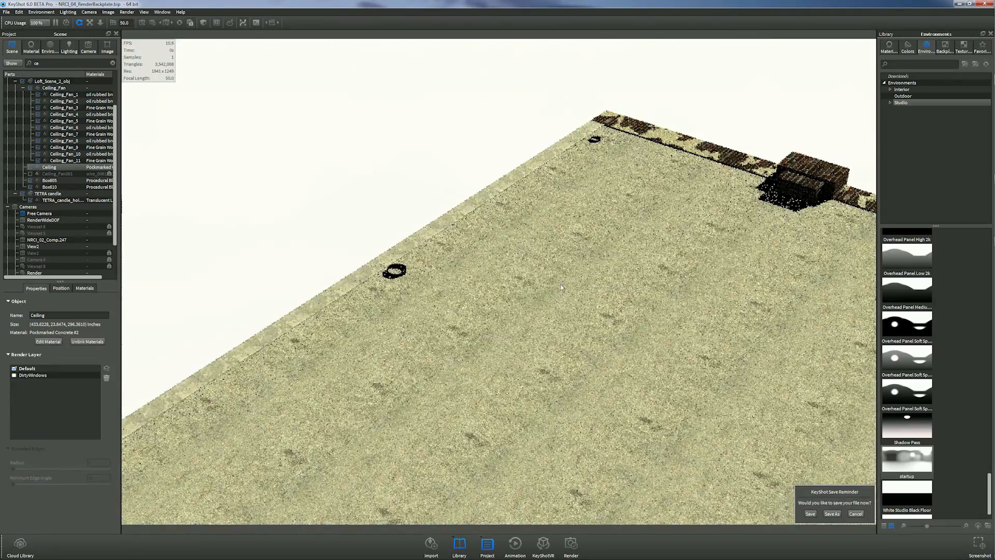
middle_click_drag(554, 263, 490, 62)
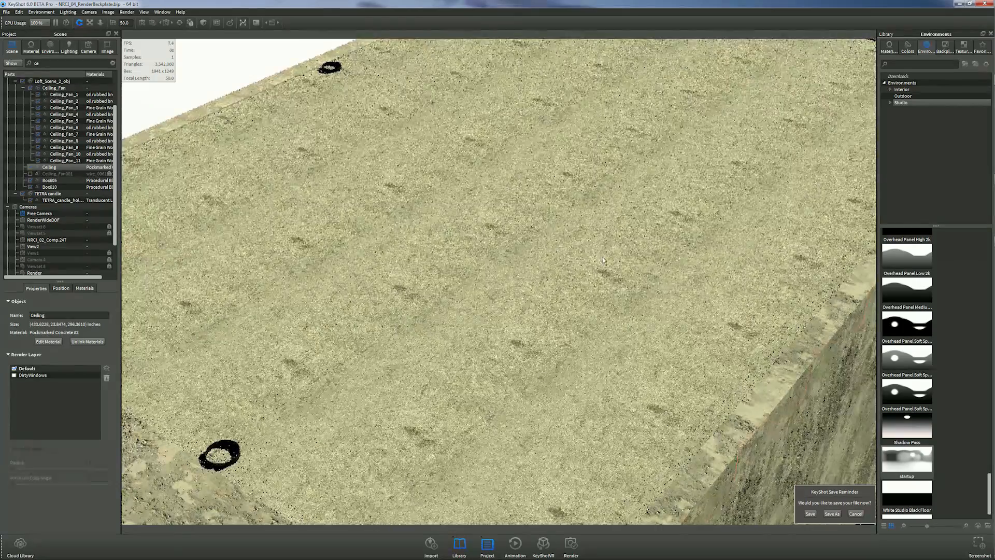
scroll(673, 257, "up", 5)
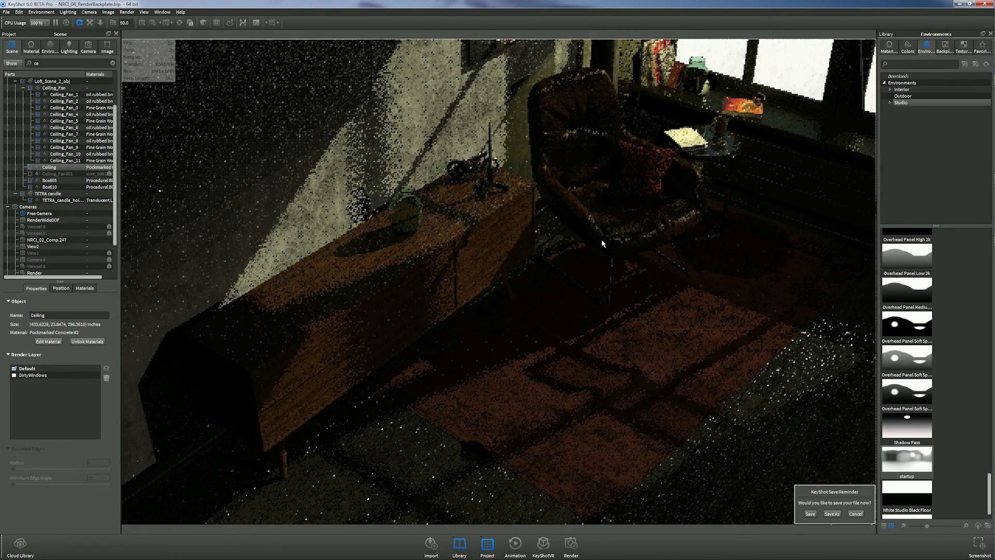
scroll(442, 298, "up", 2)
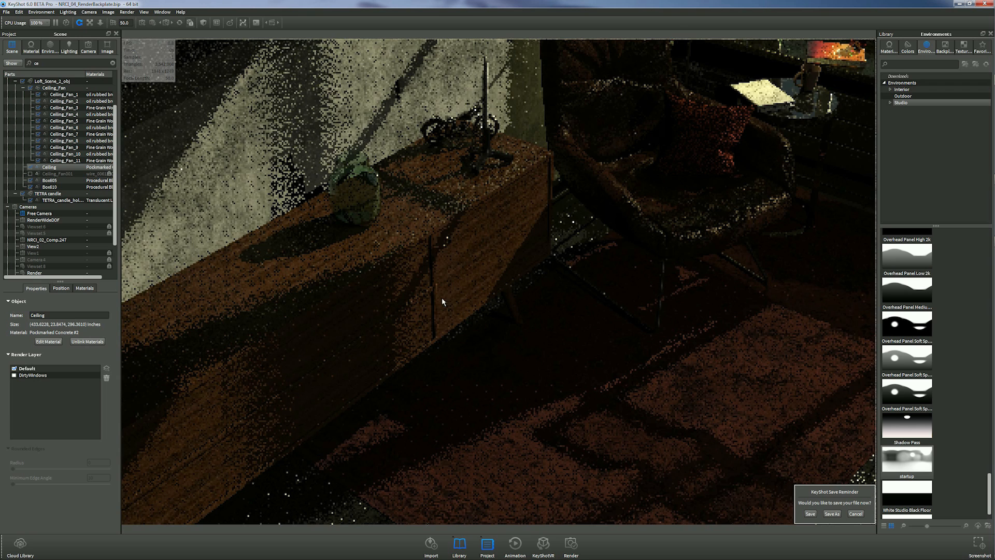
middle_click_drag(442, 299, 582, 145)
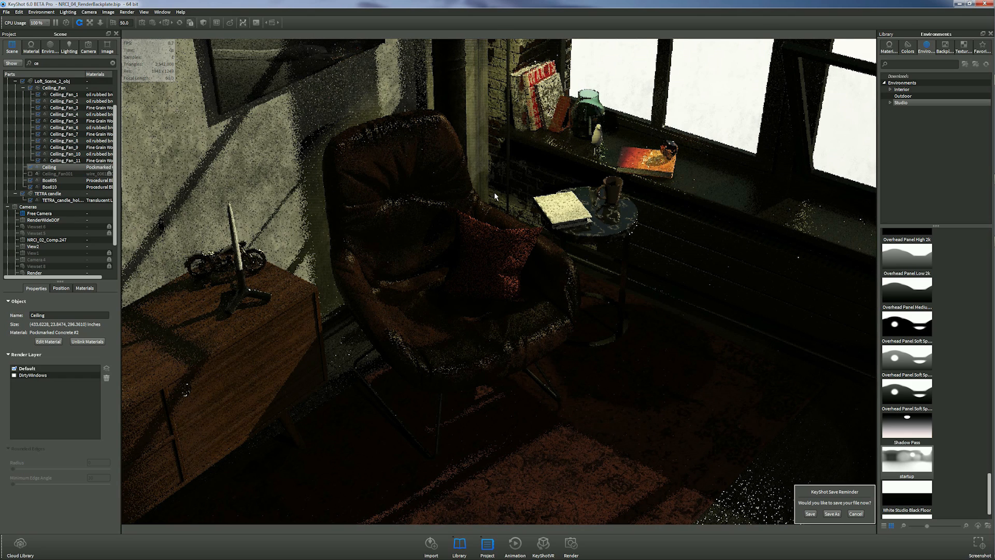
scroll(494, 192, "down", 2)
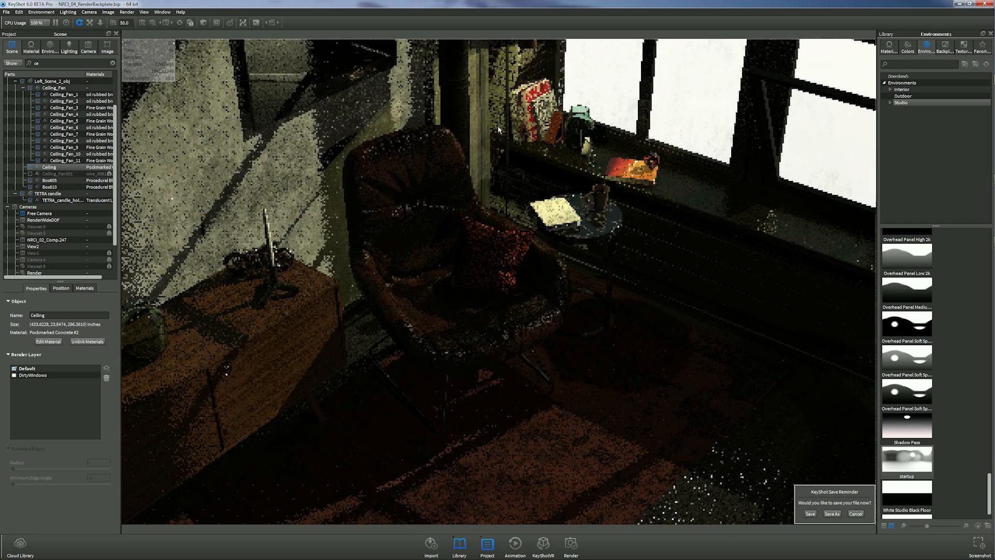
left_click_drag(507, 136, 574, 80)
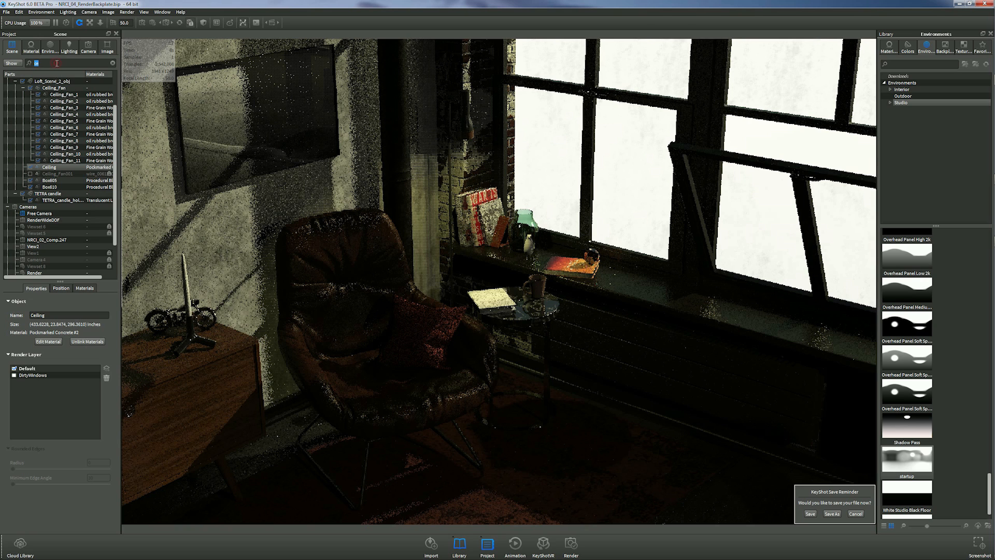
Clear the scene tree search and collapse the Ceiling_Fan and Loft_Scene_2_obj groups
key("BackSpace")
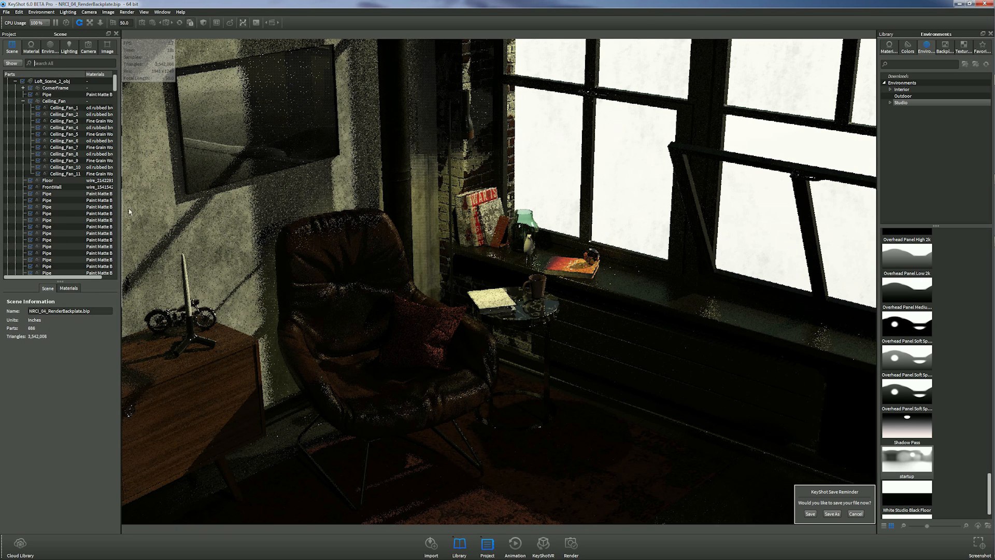
left_click(22, 101)
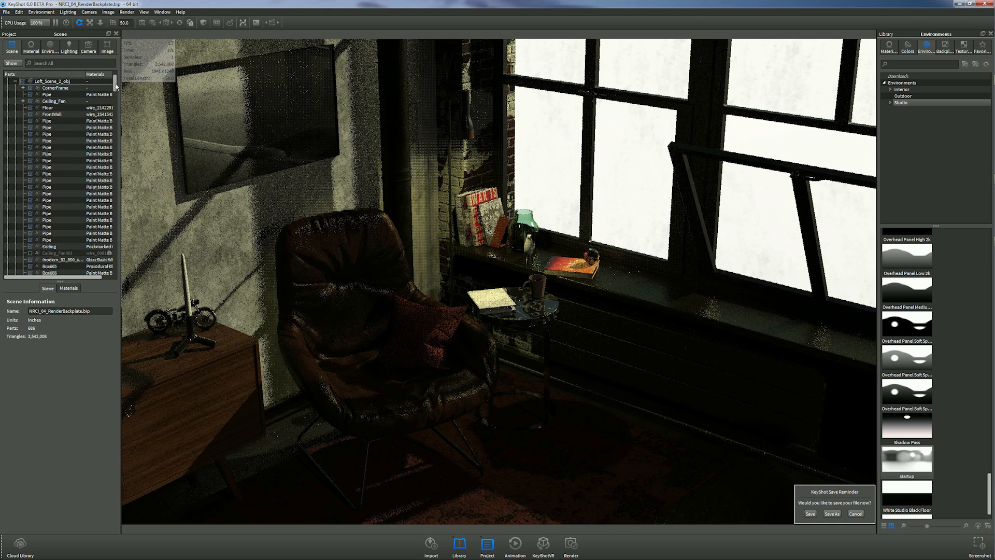
scroll(116, 87, "up", 3)
left_click(15, 127)
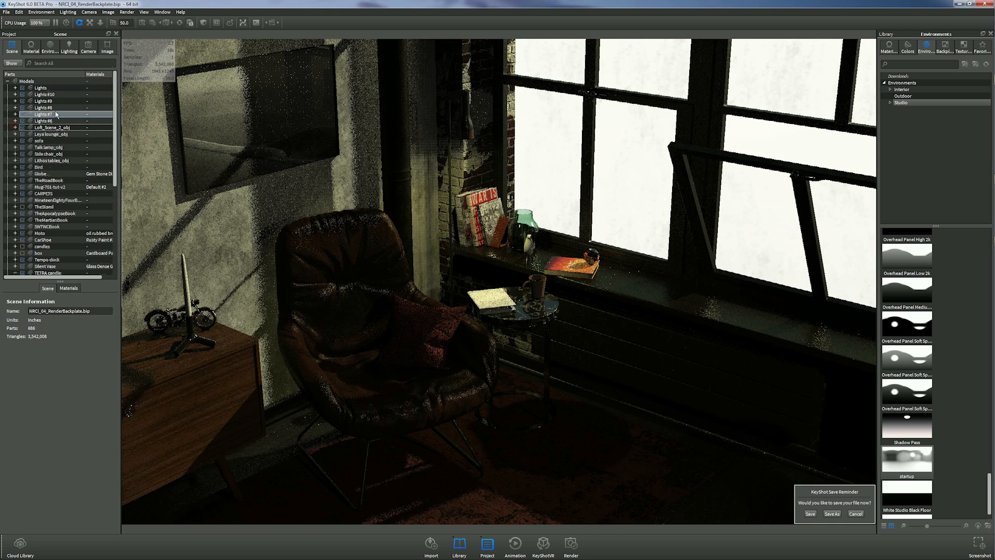
Expand the Lights and Lights #10 groups and their Ceiling Light subgroups down to the individual parts
left_click(52, 88)
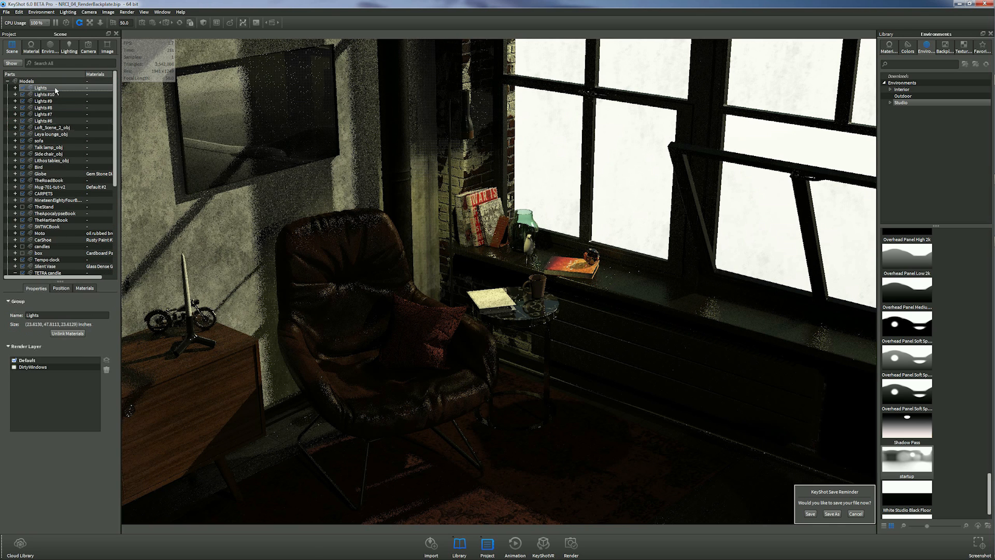
left_click(15, 89)
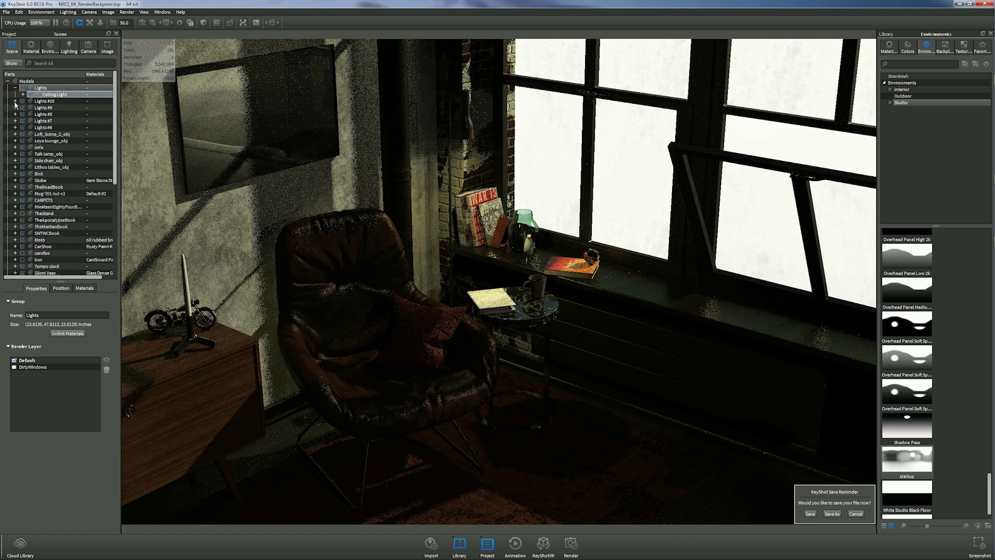
left_click(23, 95)
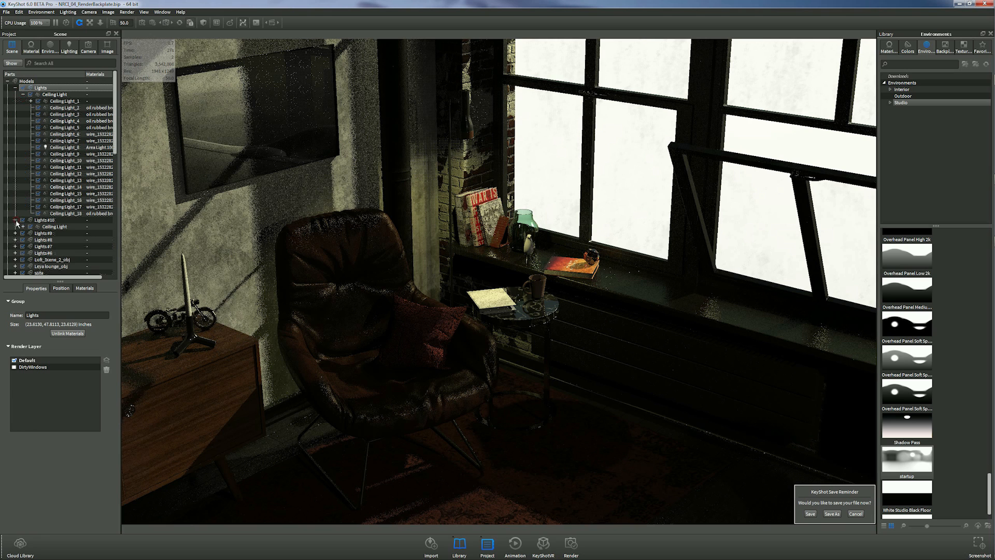
left_click(16, 220)
left_click(22, 226)
scroll(20, 236, "down", 3)
scroll(19, 236, "down", 6)
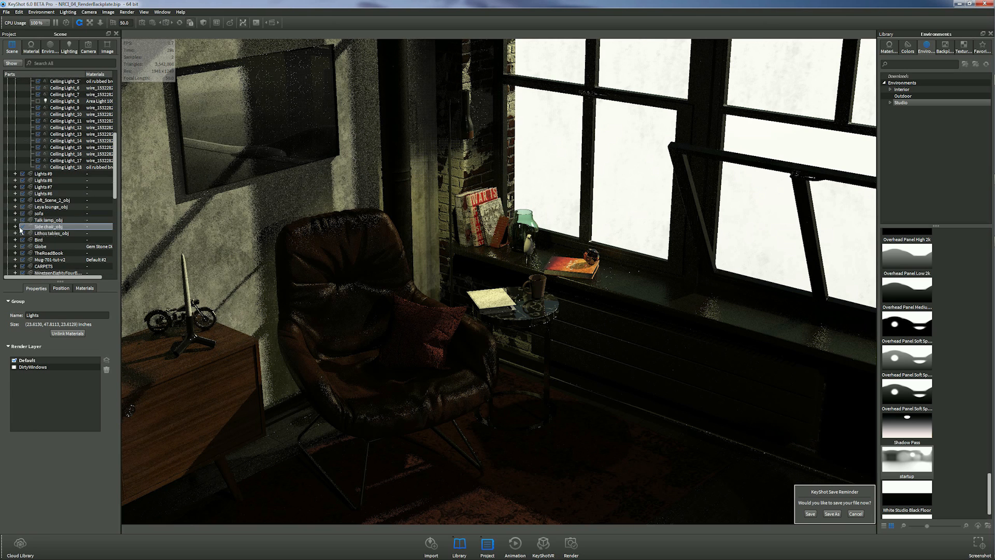
Expand the Lights #9 and Lights #8 groups and their Ceiling Light subgroups down to the individual parts
left_click(15, 174)
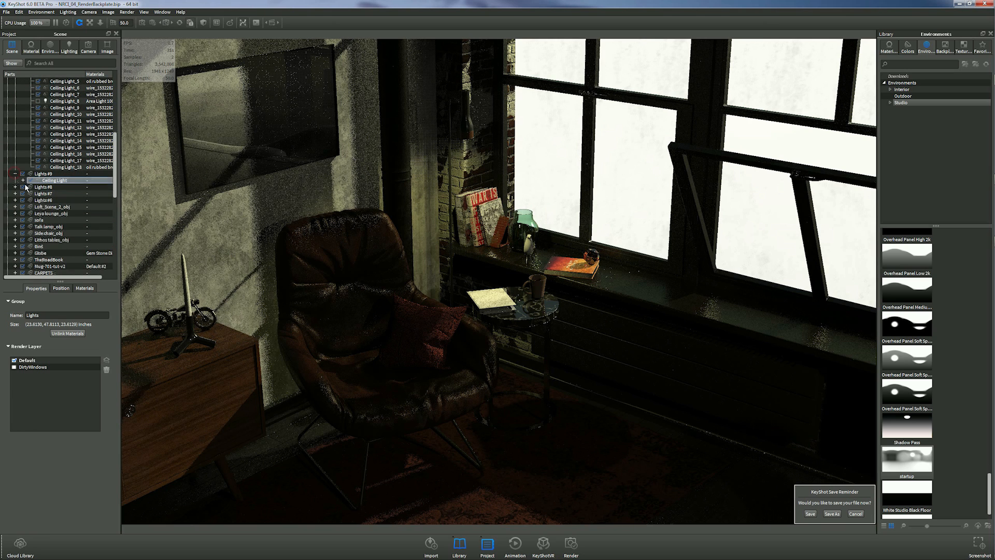
left_click(23, 180)
scroll(26, 206, "down", 3)
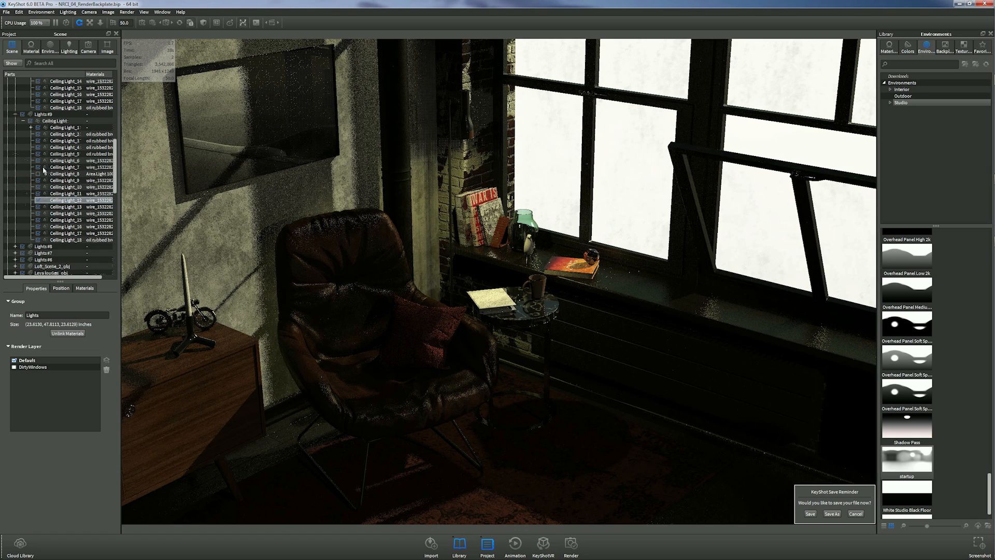
scroll(21, 184, "down", 2)
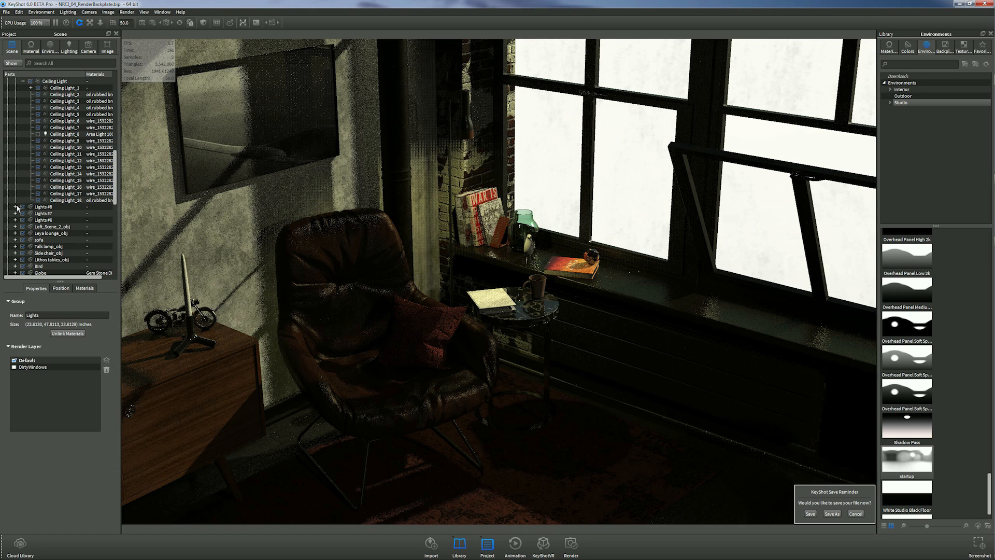
left_click(15, 207)
left_click(23, 213)
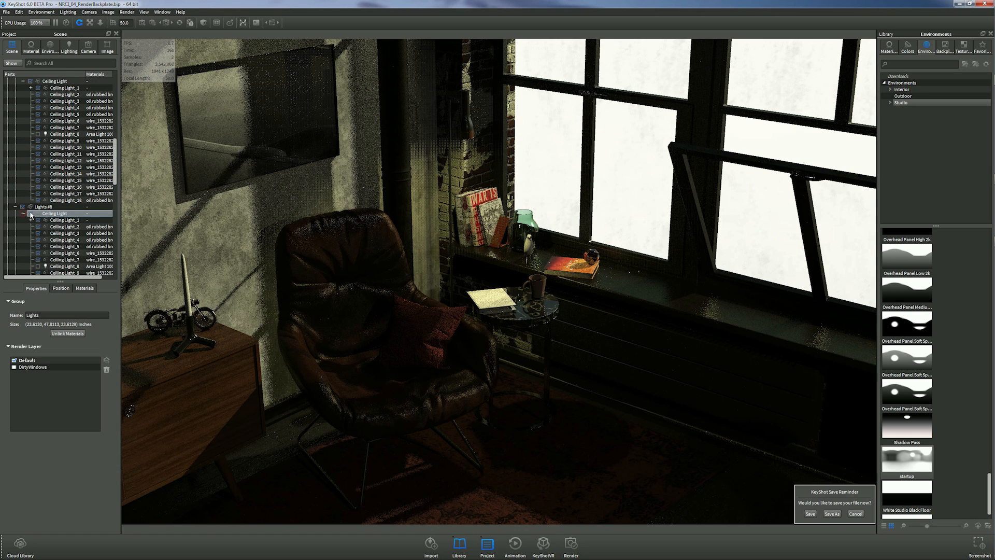
Expand the Lights #7 and Lights #6 groups and their Ceiling Light subgroups down to the individual parts
scroll(24, 213, "down", 7)
left_click(15, 200)
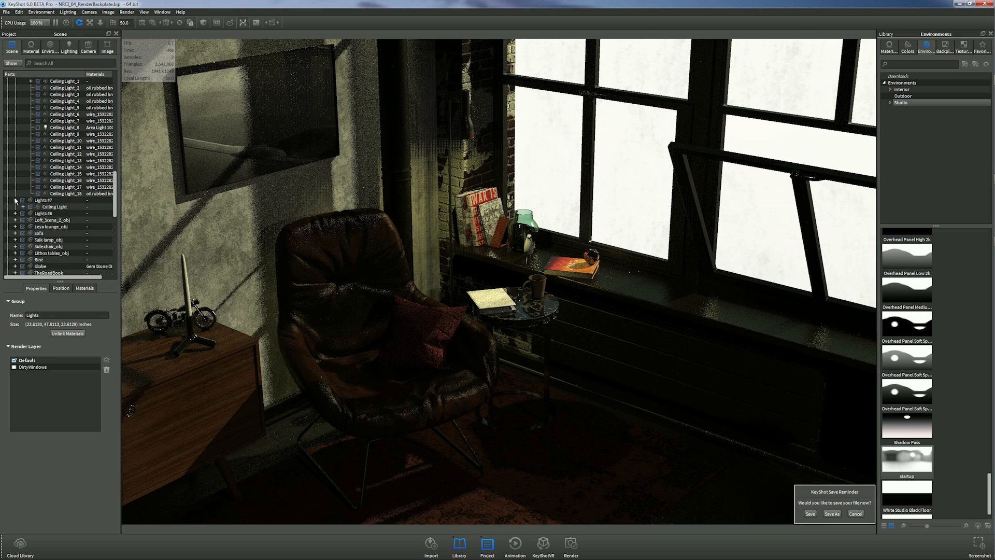
left_click(23, 207)
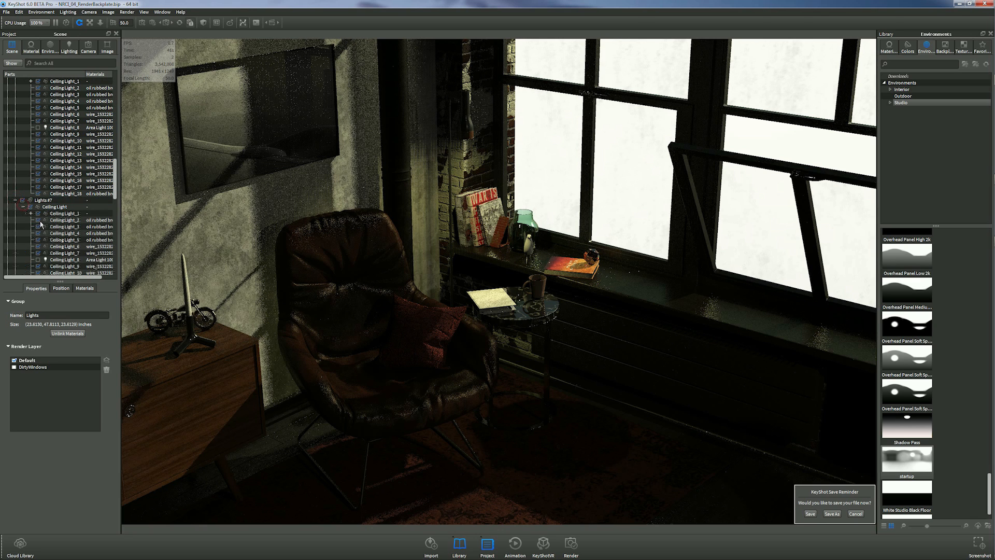
scroll(40, 224, "down", 6)
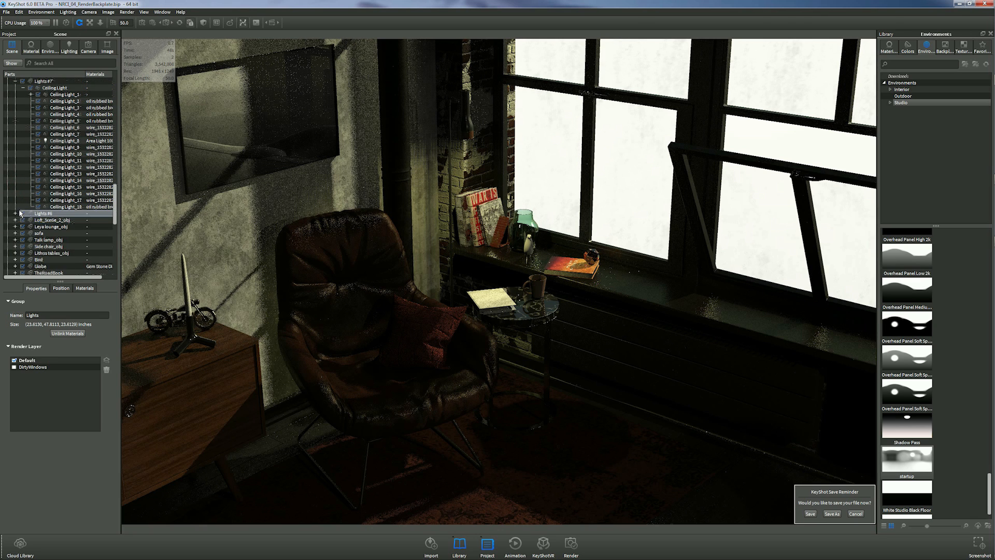
left_click(15, 213)
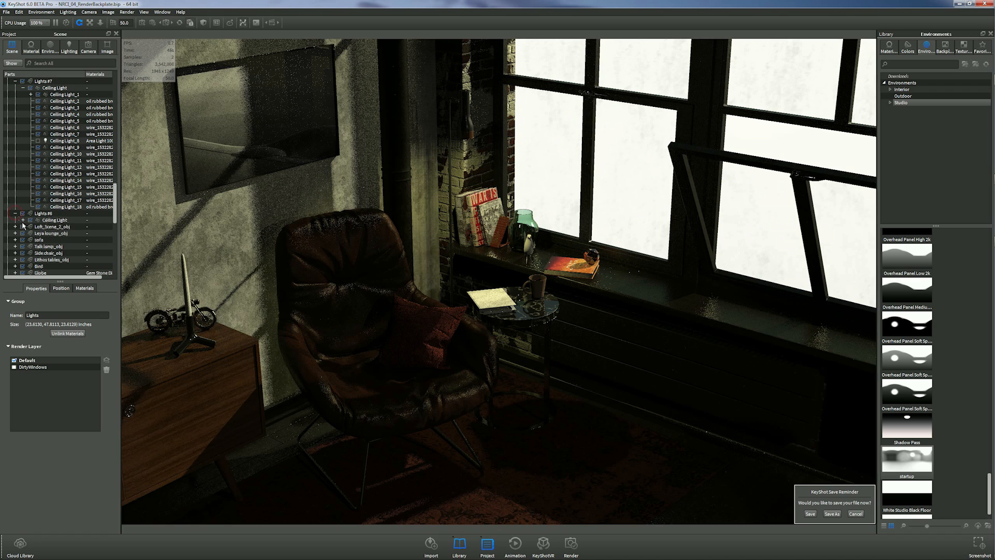
left_click(22, 220)
scroll(23, 223, "down", 7)
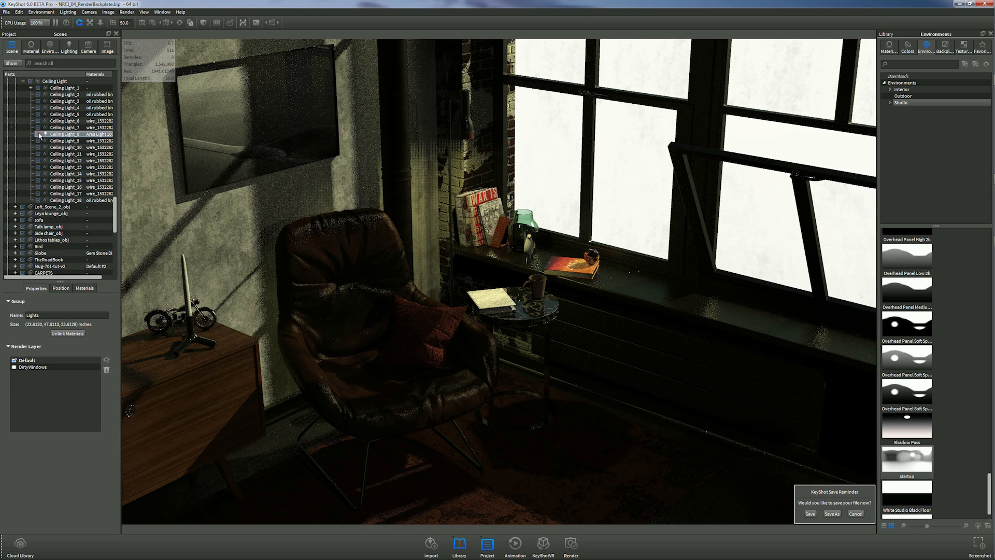
Make the Ceiling_Light_8 area light visible in each of the six Lights groups, from Lights #6 up to Lights
left_click(38, 133)
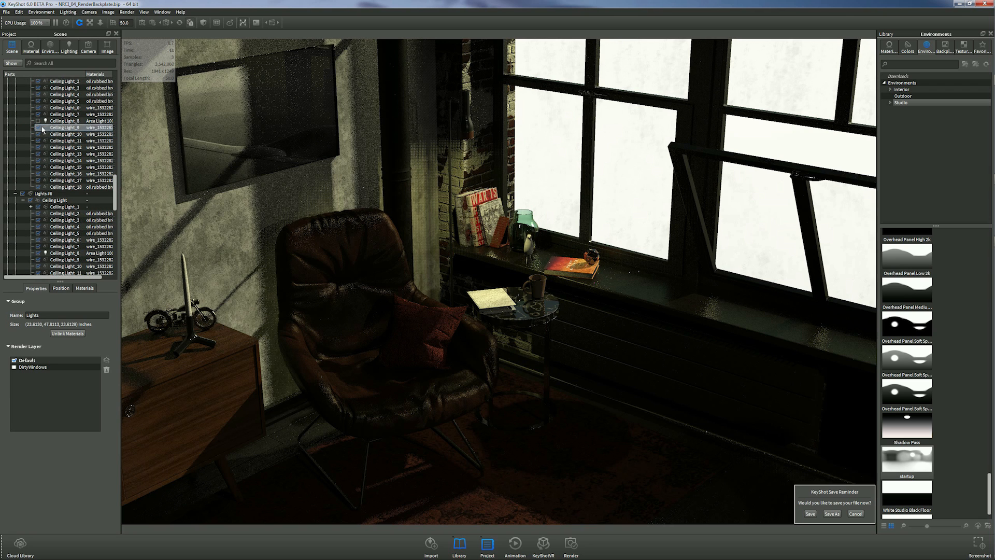
left_click(39, 123)
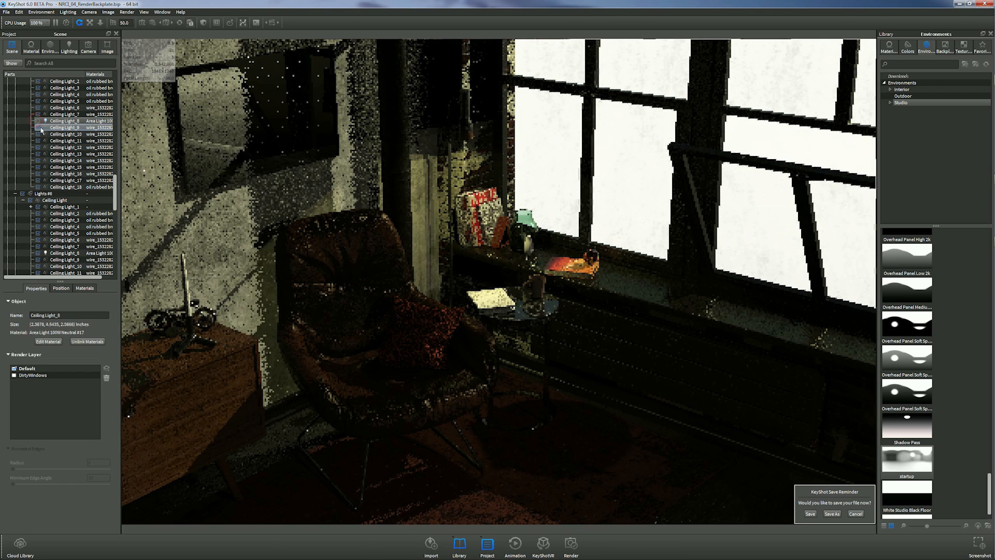
scroll(81, 126, "up", 4)
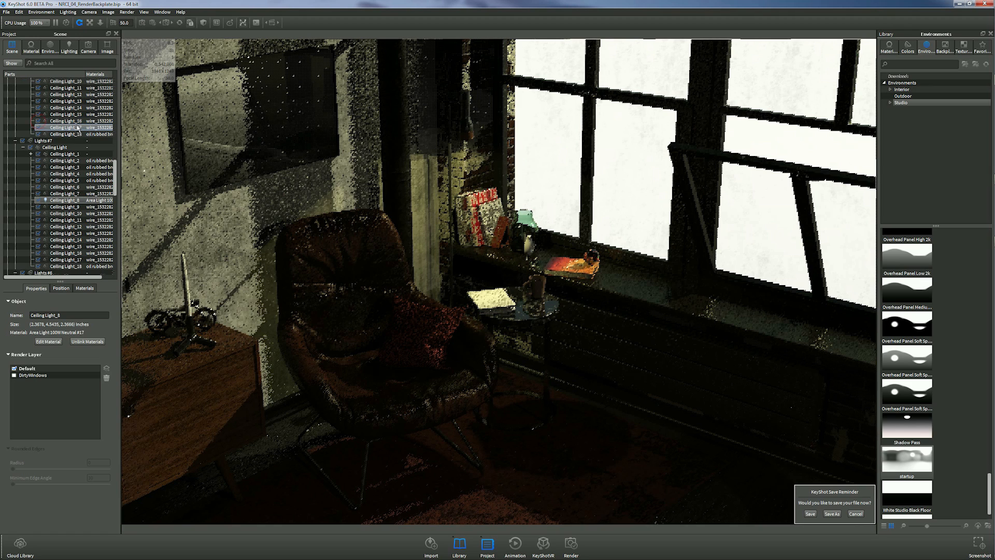
scroll(78, 128, "up", 2)
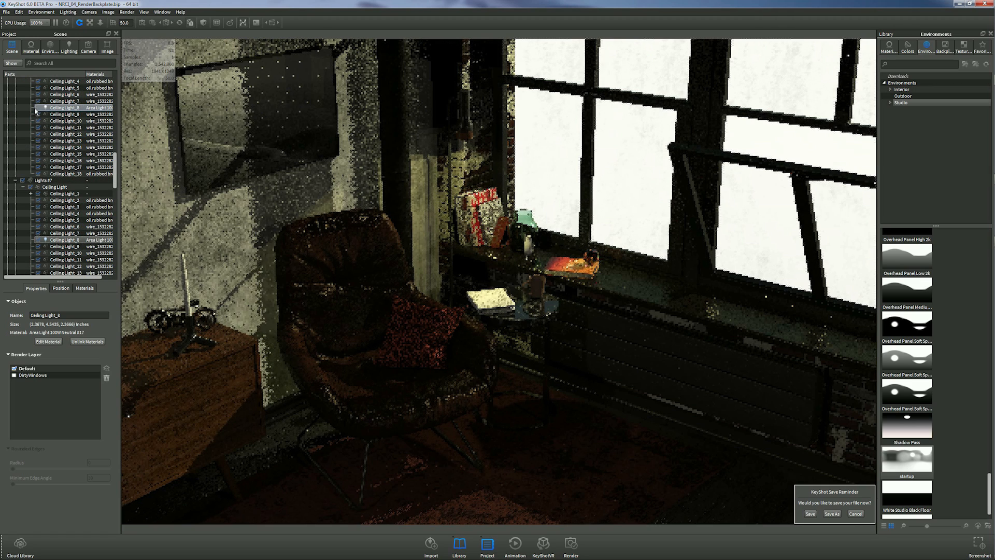
scroll(38, 111, "down", 8)
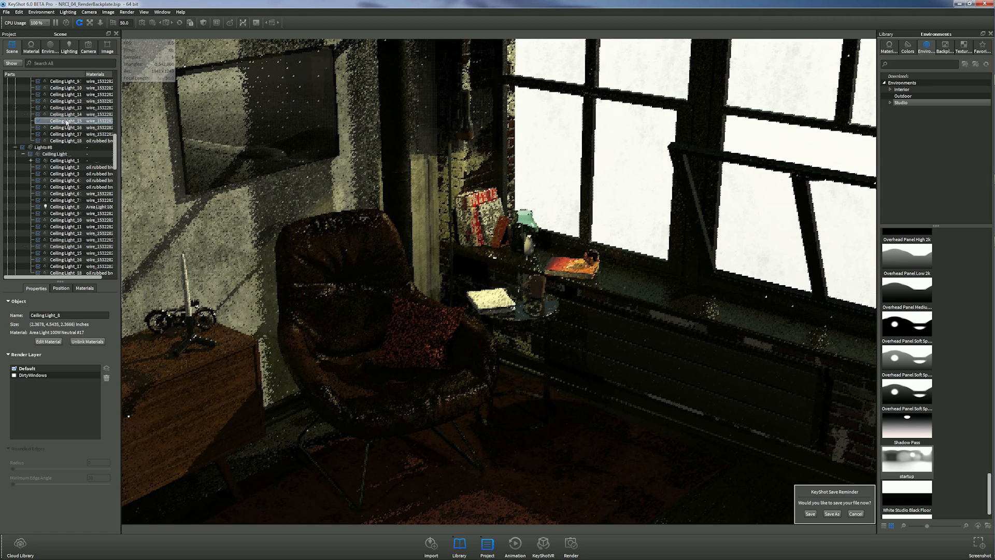
scroll(49, 108, "up", 2)
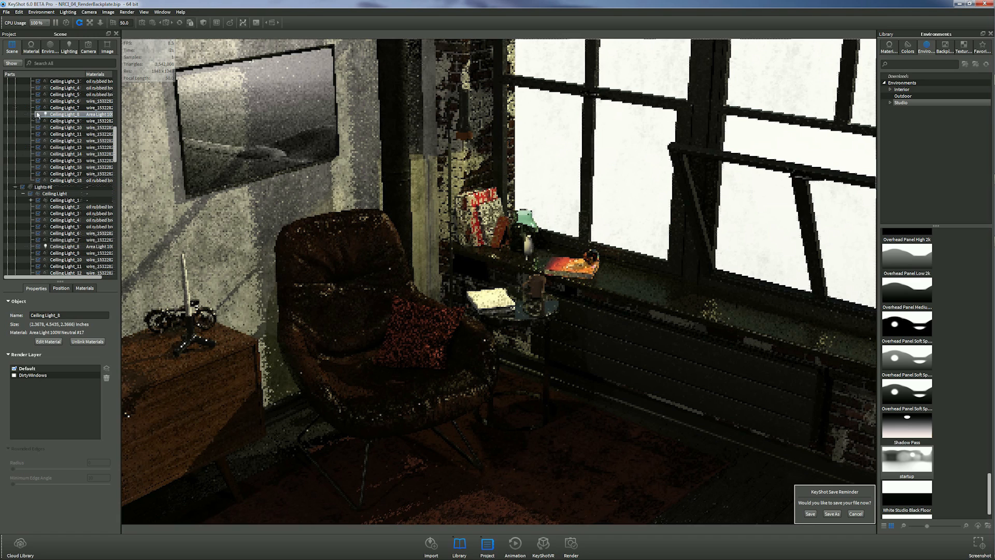
scroll(67, 134, "up", 3)
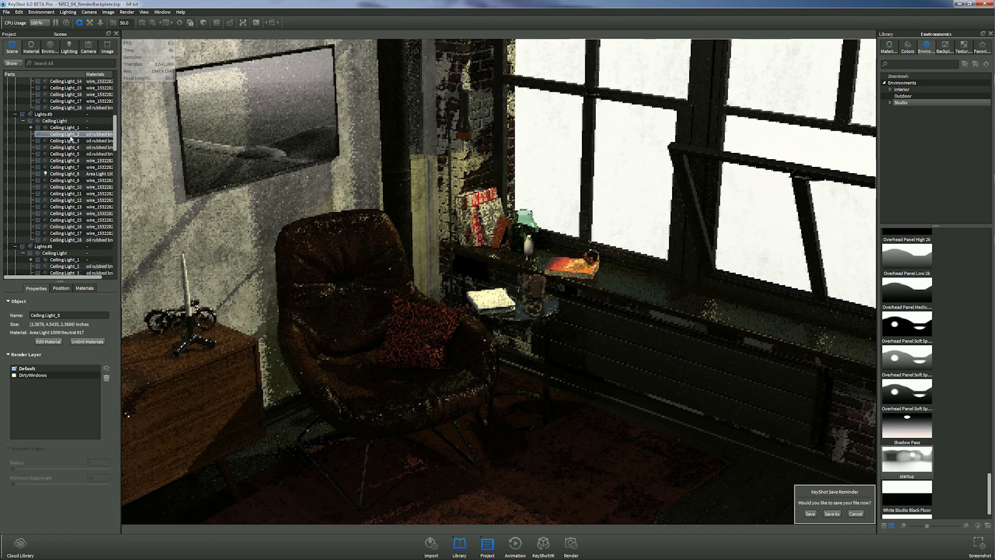
scroll(52, 122, "down", 4)
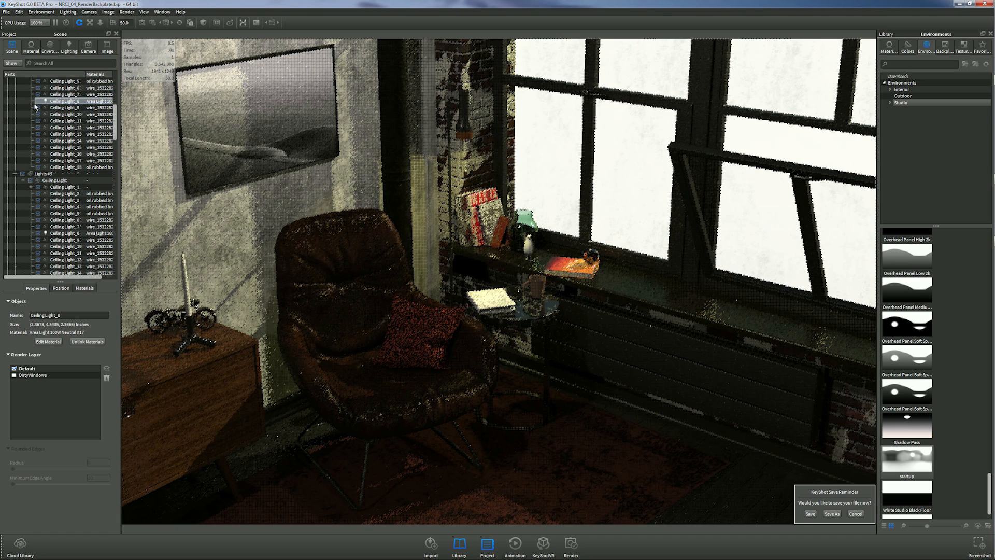
scroll(44, 117, "down", 6)
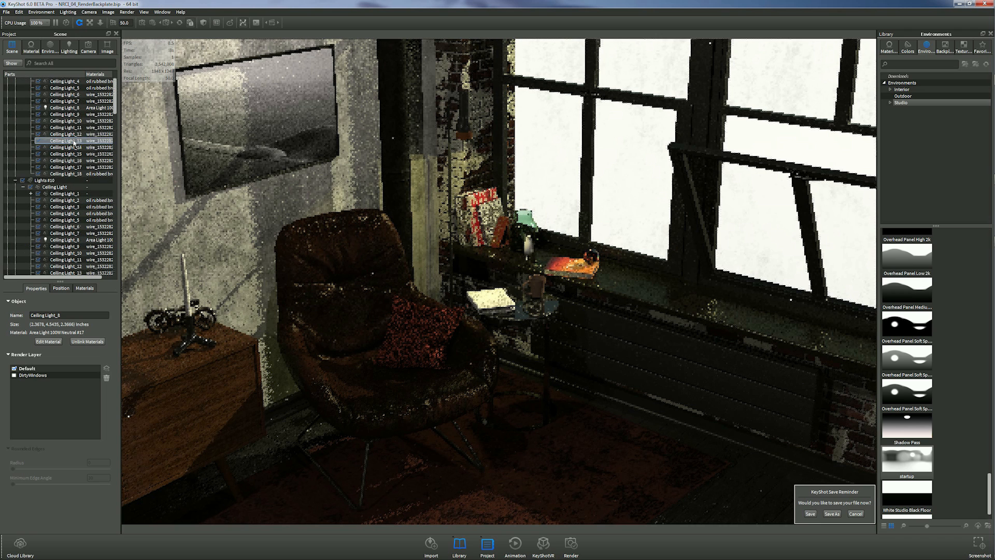
scroll(47, 125, "up", 2)
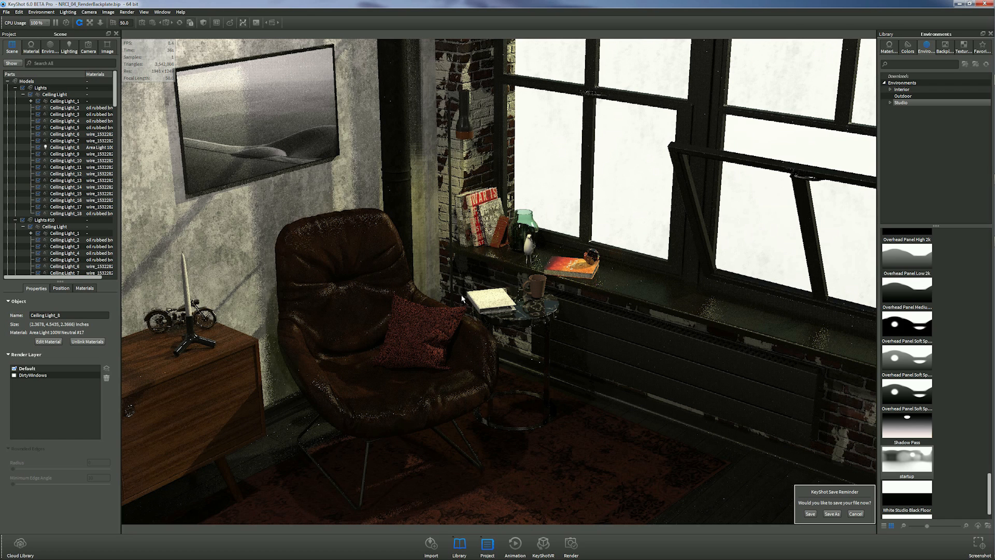
Open the leather material of the armchair's Laya_lounge_base part in the Material Graph
left_click(381, 234)
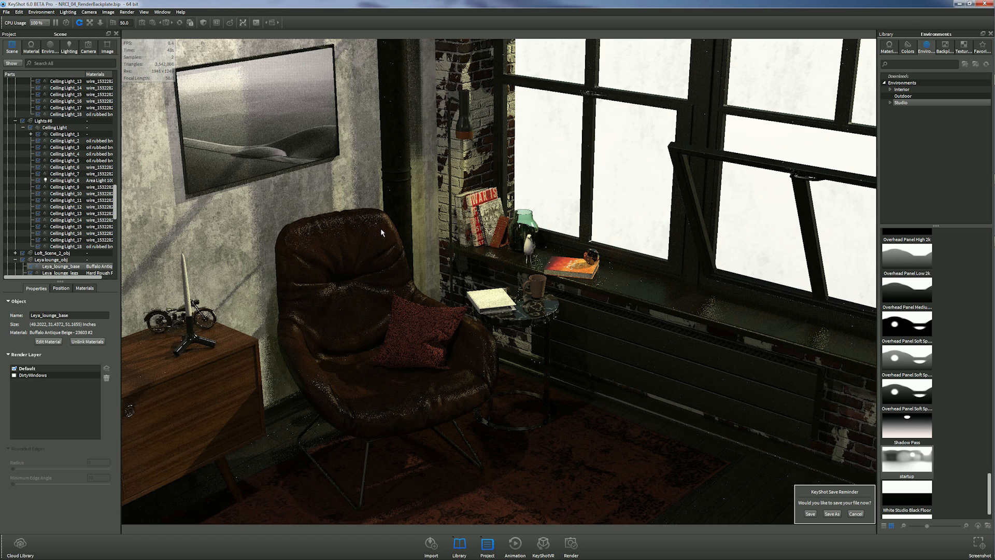
double_click(381, 233)
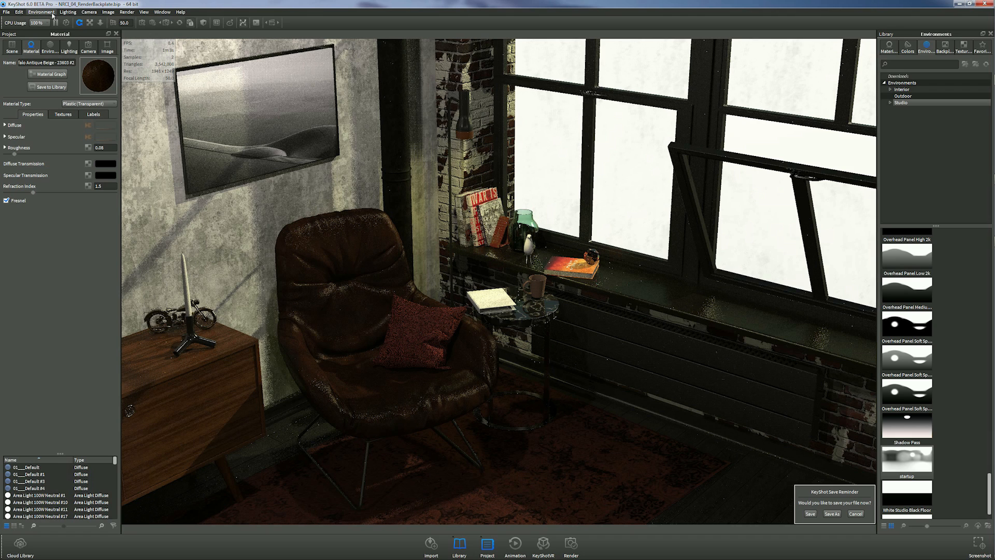
left_click(46, 75)
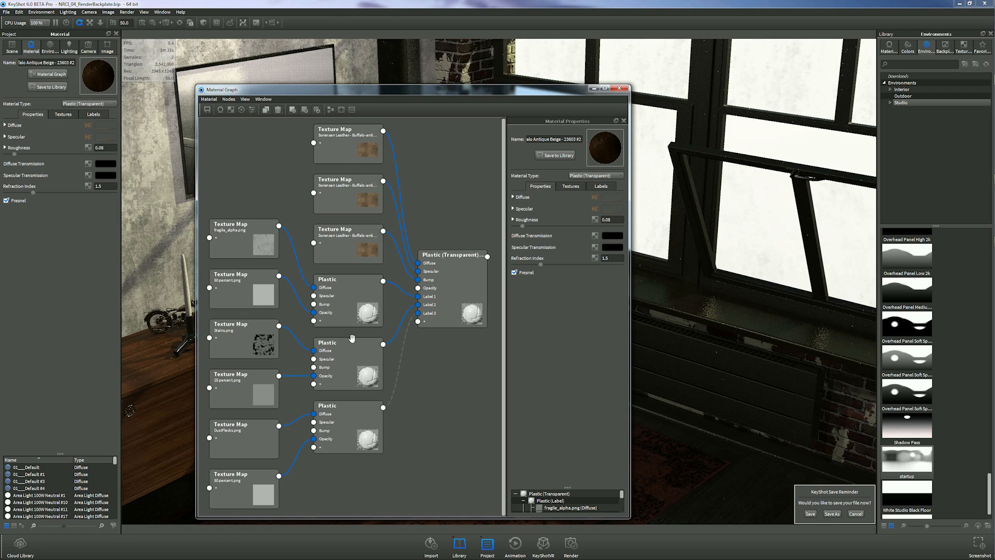
Examine the Plastic (Transparent) node's properties, its labels, and its diffuse and bump texture settings
left_click(468, 263)
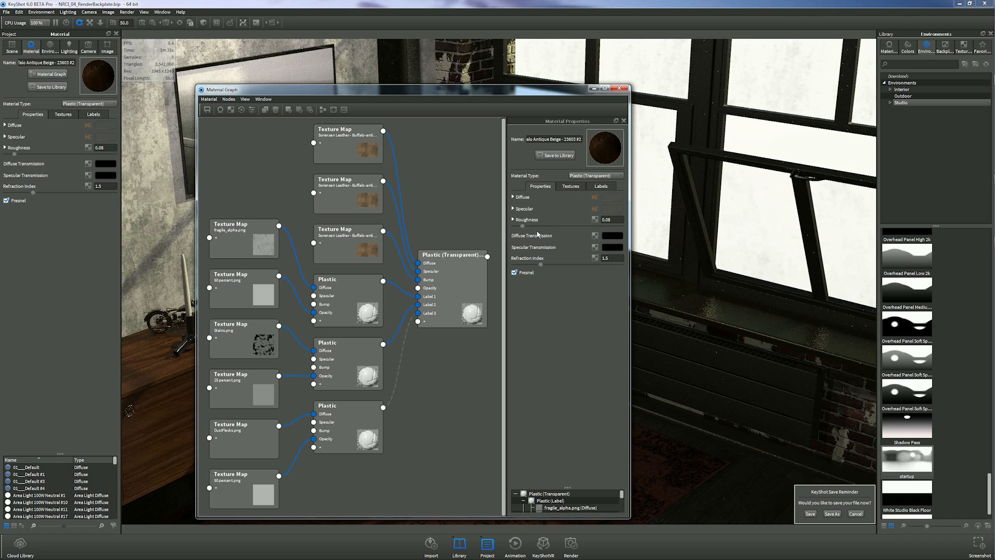
left_click(571, 186)
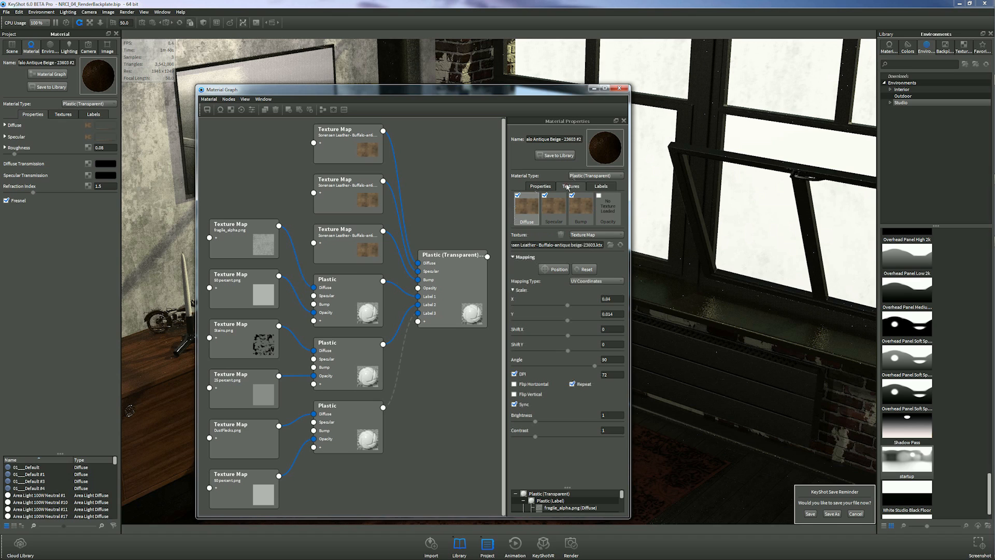
left_click(601, 187)
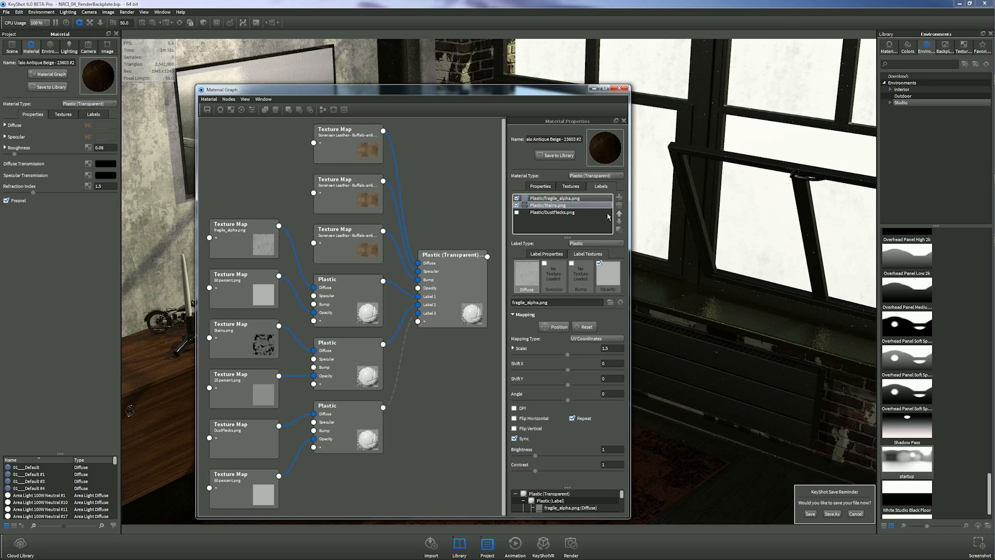
left_click(573, 186)
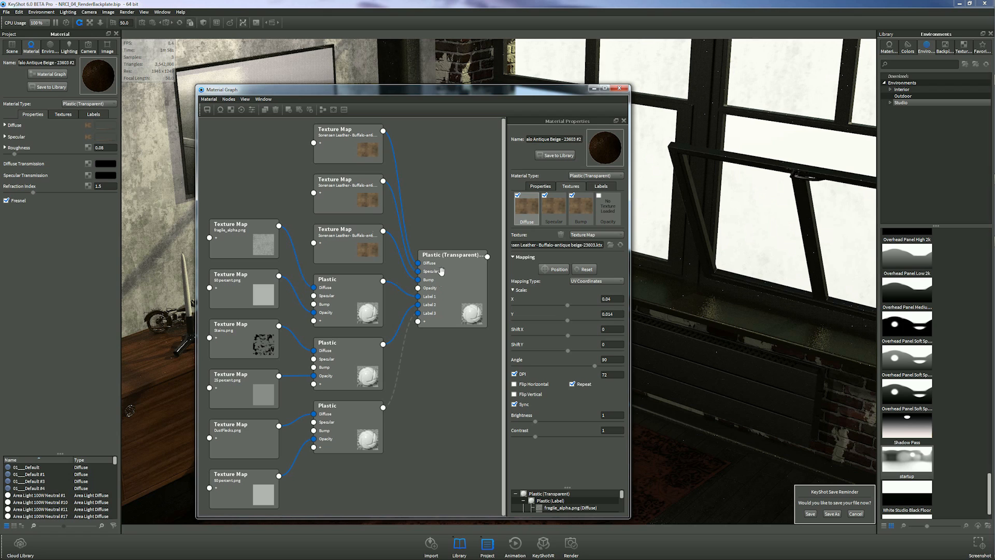
mouse_move(452, 263)
left_mouse_down()
mouse_move(450, 254)
mouse_move(445, 266)
left_mouse_up()
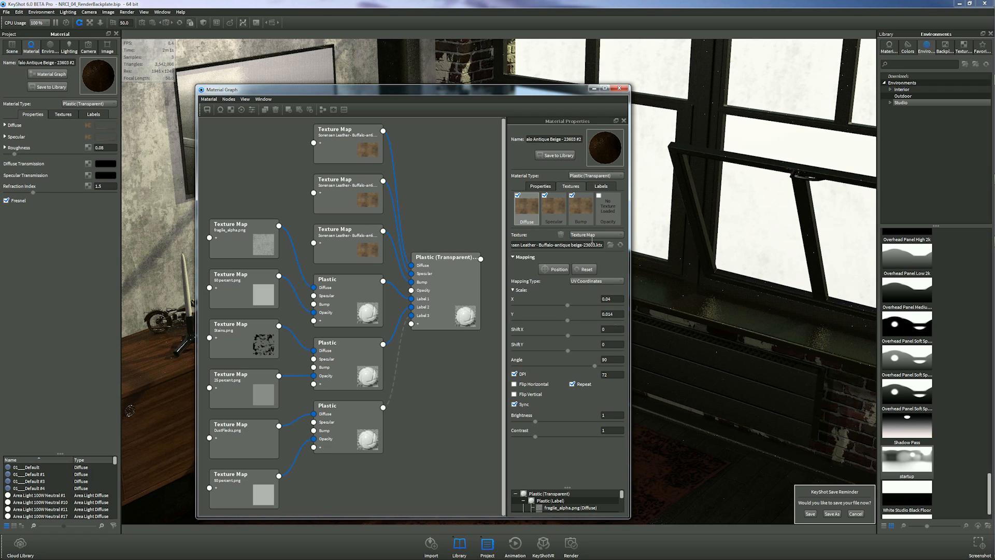
left_click(578, 207)
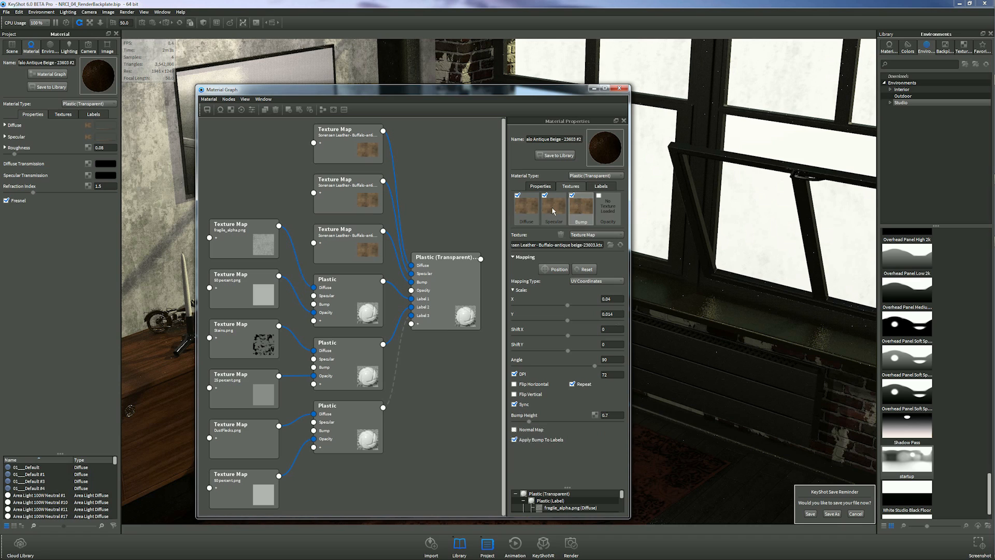
Examine the leather material's diffuse texture, its stacked labels, and the fragile_alpha, stains and percent texture map nodes feeding them
left_click(523, 215)
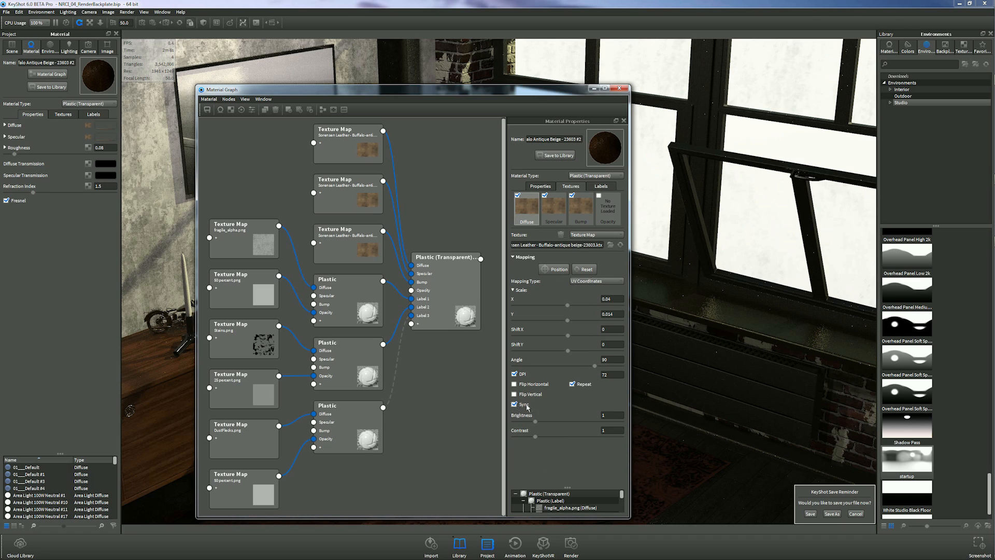
left_click(598, 188)
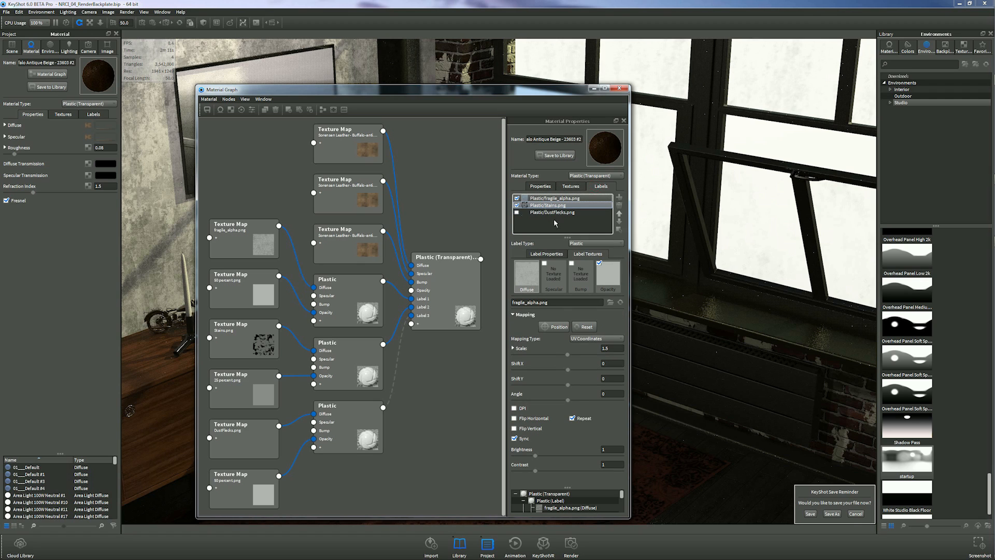
mouse_move(553, 207)
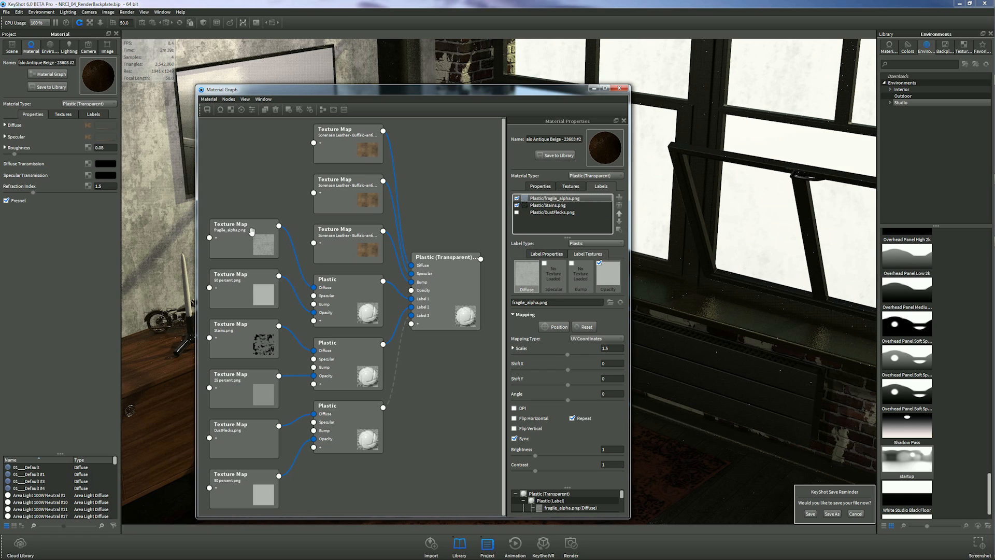
left_click(237, 237)
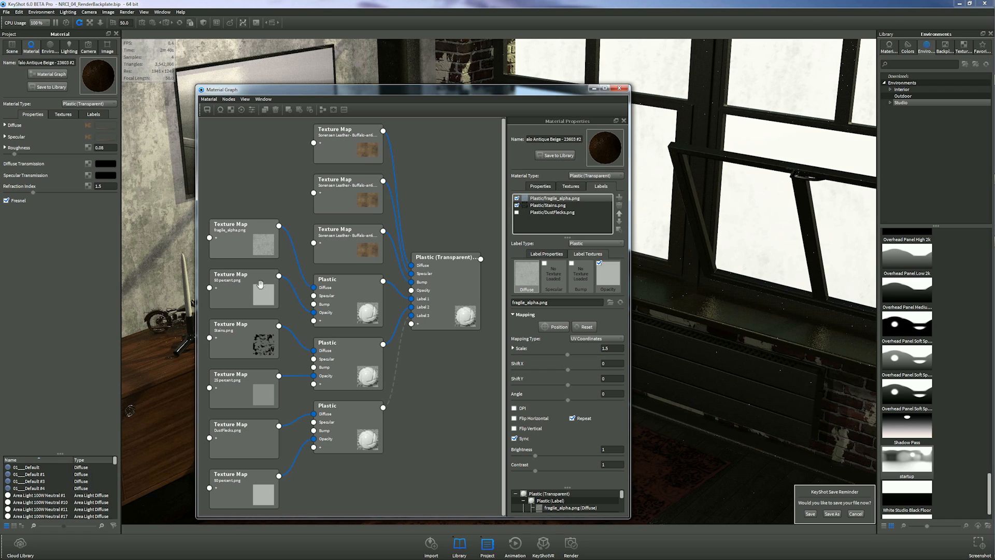
left_click_drag(248, 281, 251, 280)
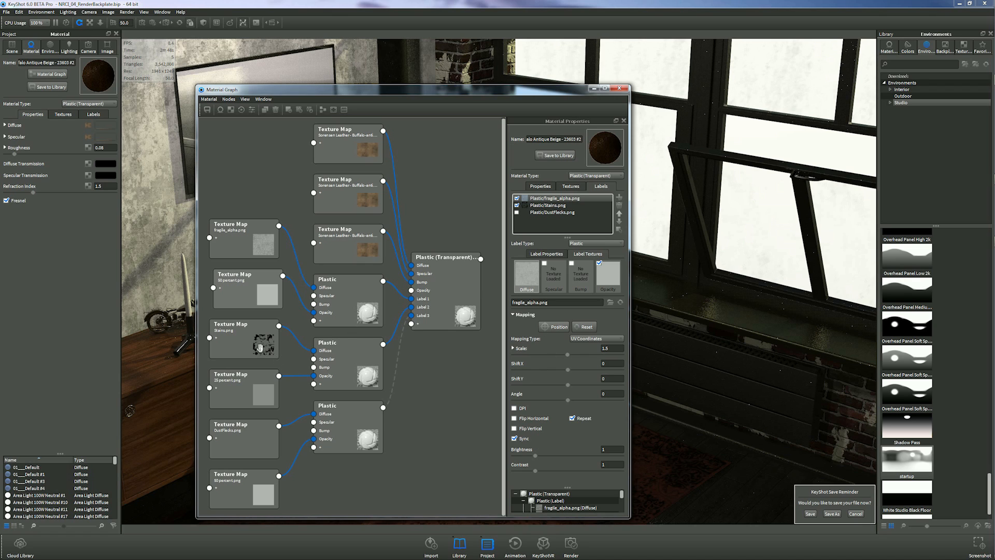
mouse_move(250, 336)
left_mouse_down()
mouse_move(262, 339)
mouse_move(254, 331)
left_mouse_up()
left_click_drag(254, 386, 253, 384)
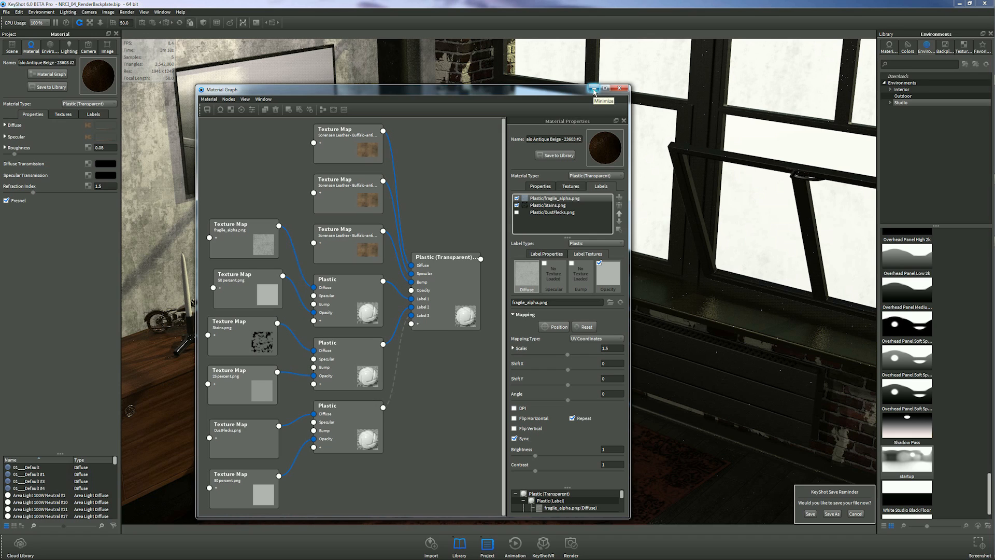
Move the Material Graph window clear of the scene view and switch to the Final Render camera
left_click_drag(568, 89, 816, 97)
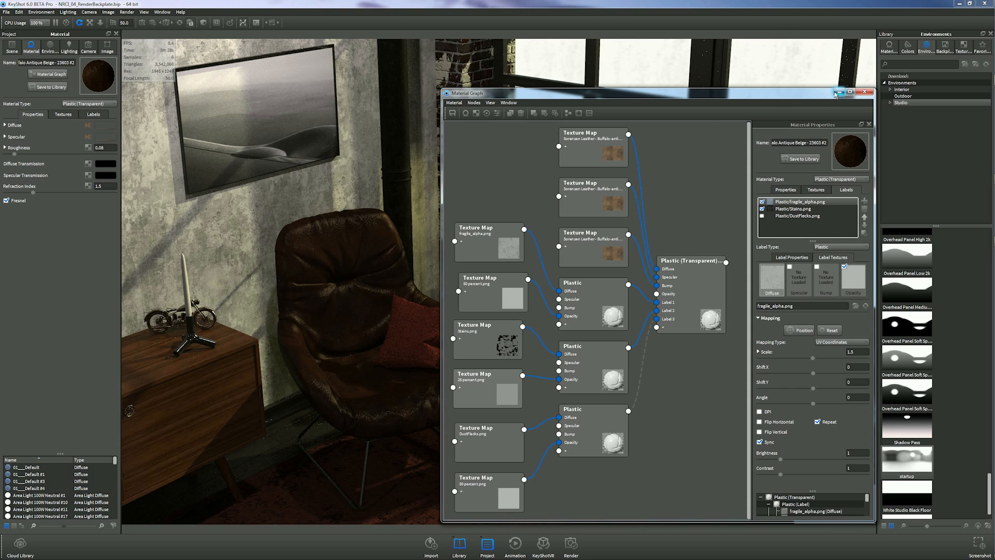
left_click_drag(819, 92, 813, 536)
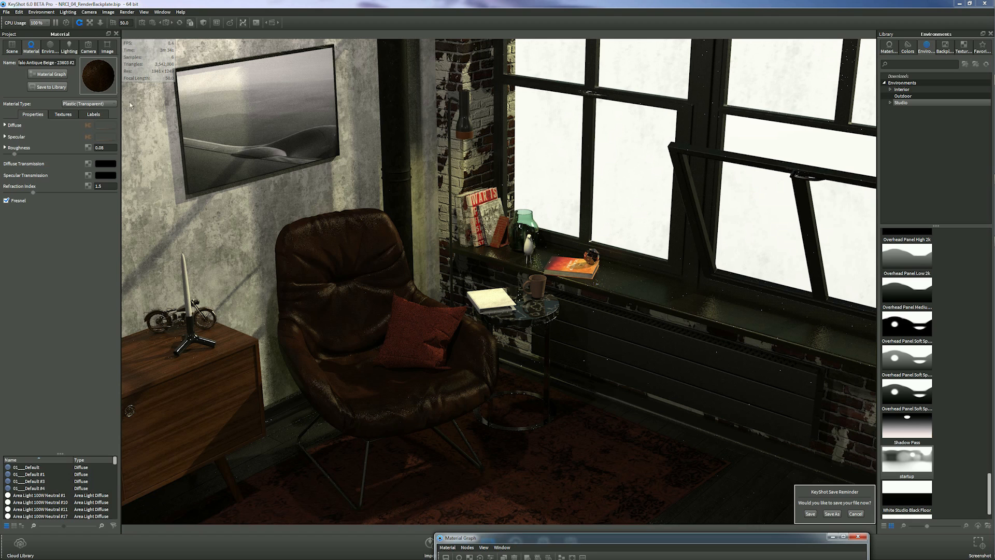
left_click(88, 47)
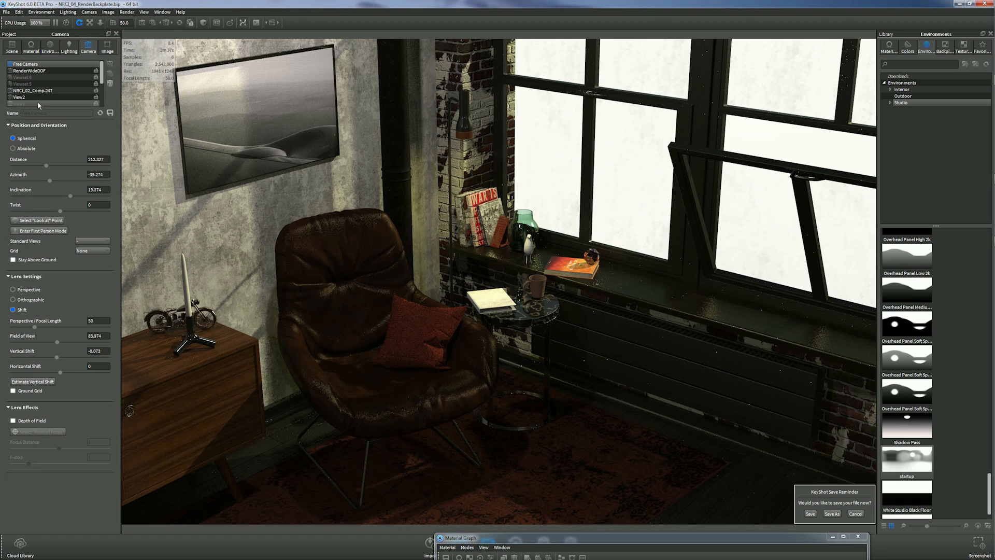
scroll(38, 88, "down", 2)
scroll(42, 93, "down", 3)
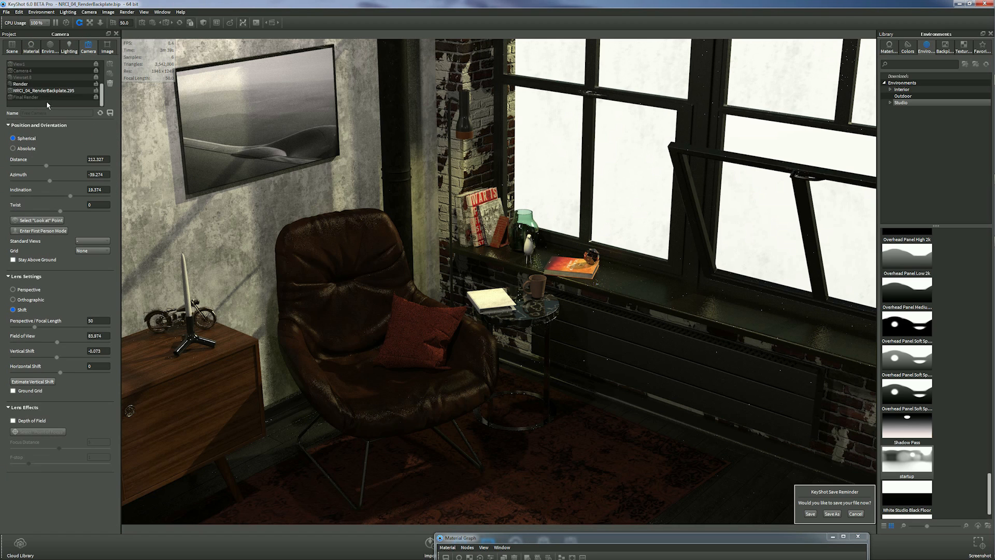
double_click(48, 96)
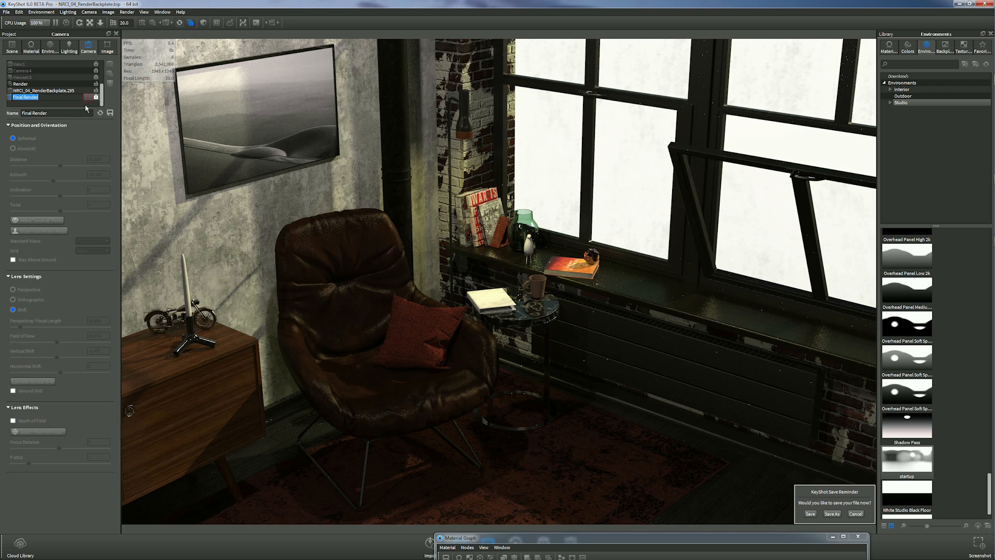
key("Return")
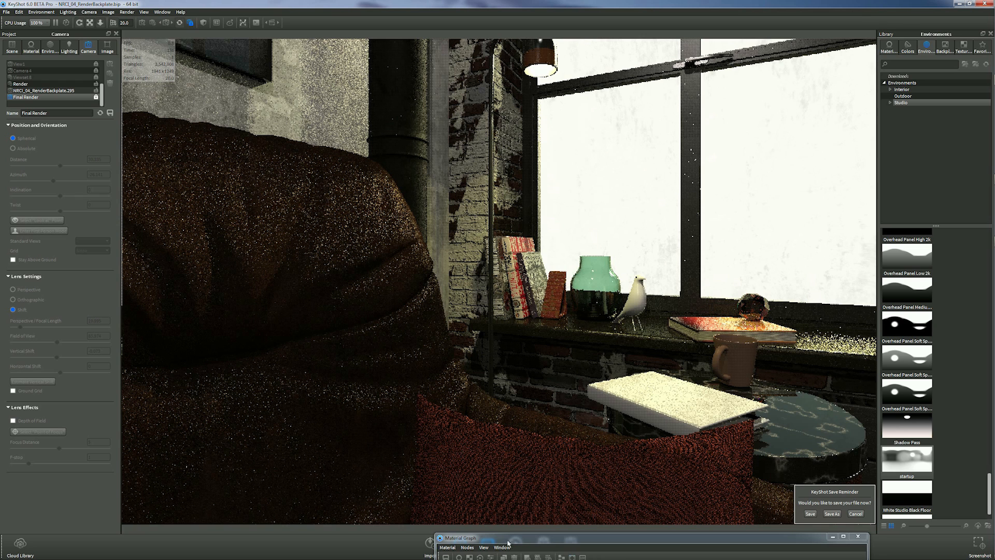
Open the render settings, enable region rendering, and shrink the region to about 990 by 1200 pixels around the armchair's upper back edge
left_click(127, 12)
left_click(133, 73)
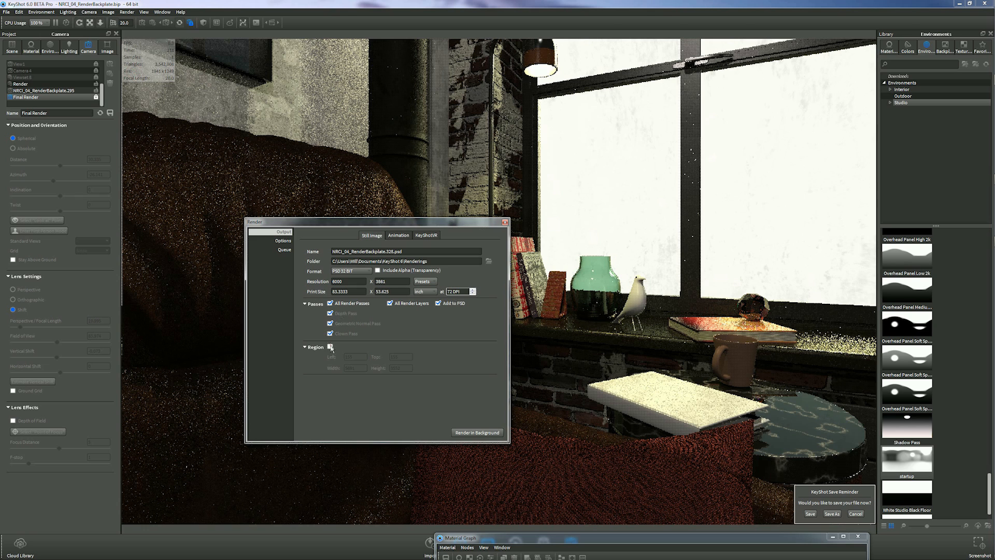
left_click(331, 347)
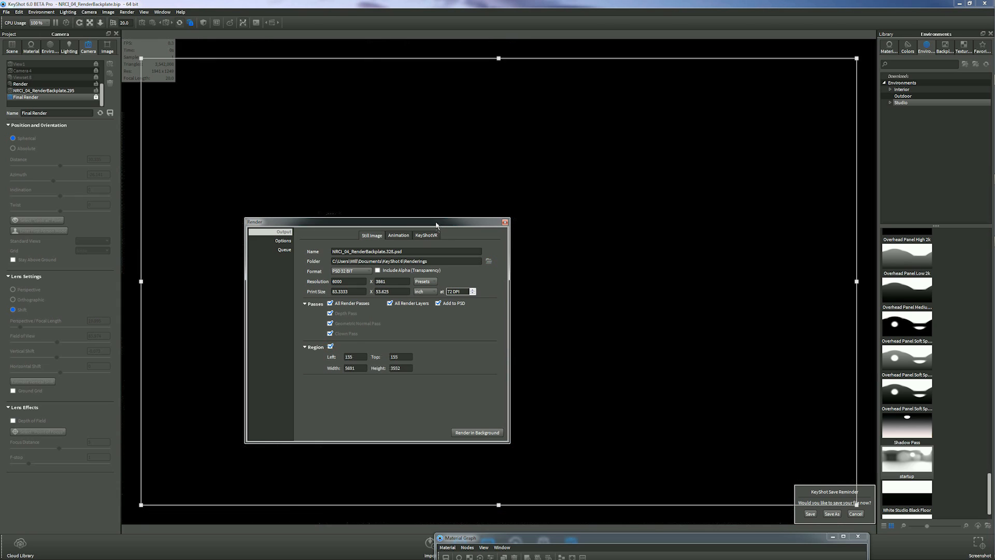
mouse_move(436, 225)
left_mouse_down()
mouse_move(373, 385)
mouse_move(357, 398)
mouse_move(352, 522)
left_mouse_up()
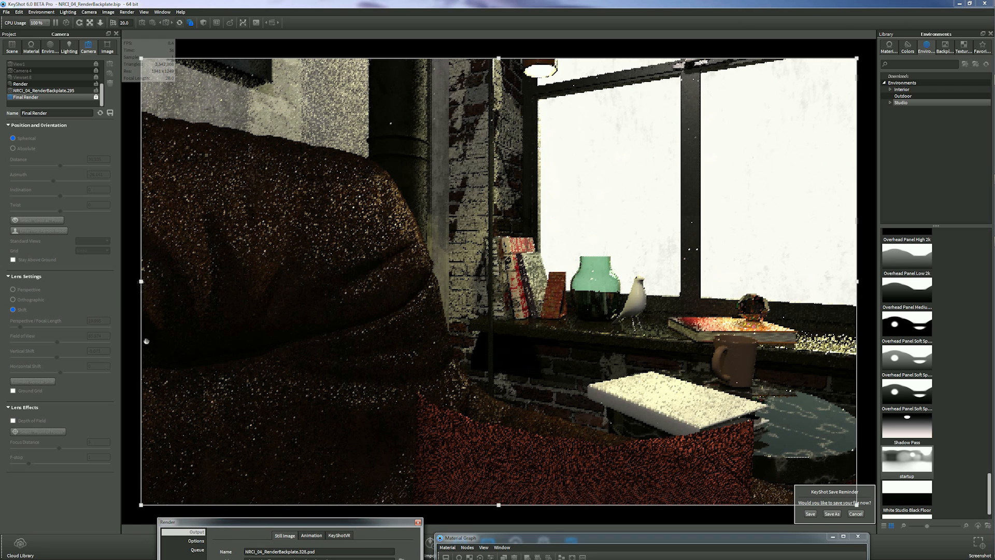
left_click_drag(141, 504, 147, 497)
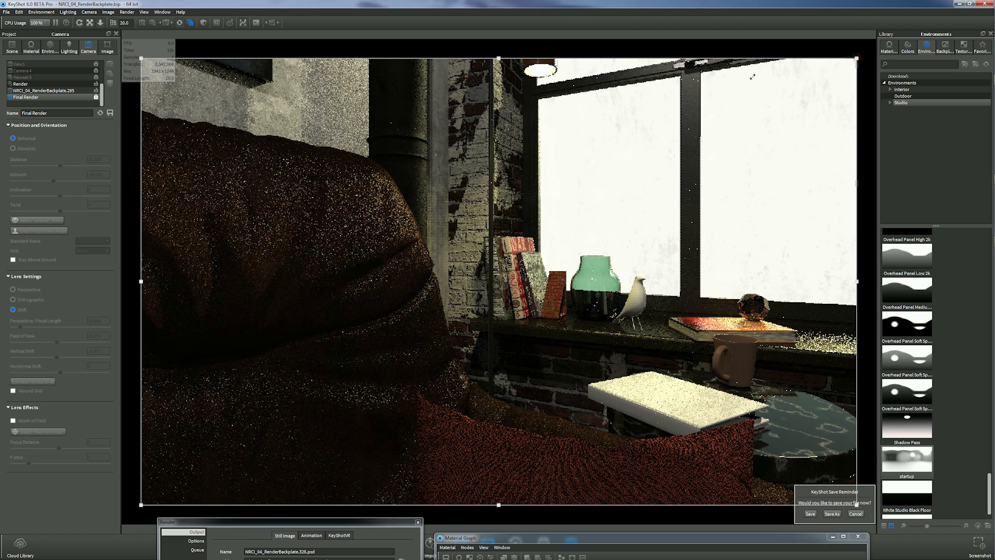
left_click_drag(856, 58, 453, 147)
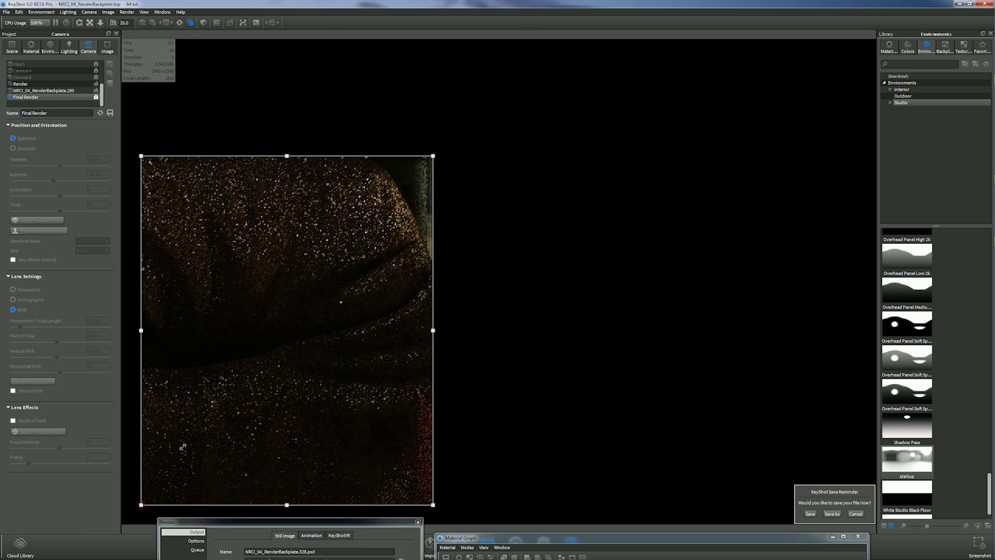
left_click_drag(183, 447, 308, 307)
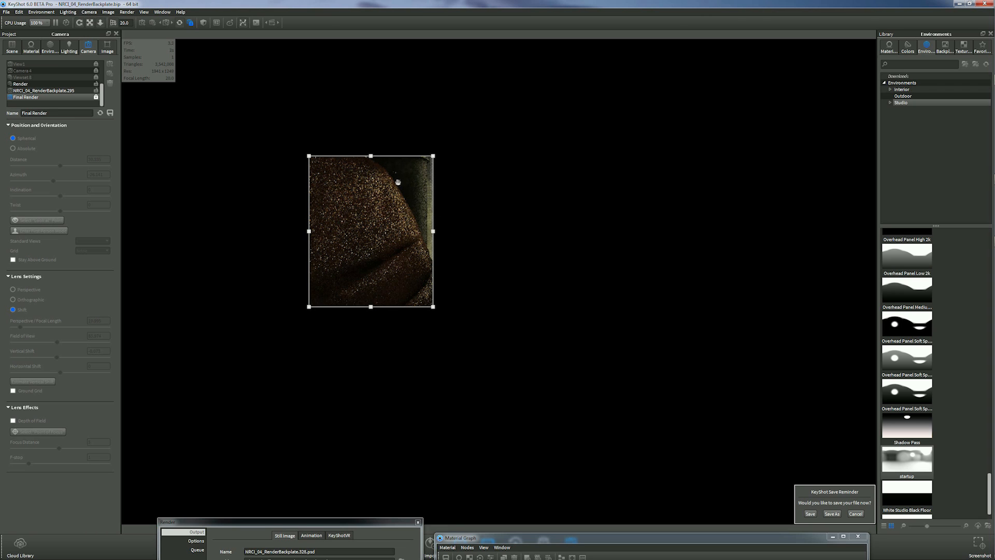
Set the still image output to JPEG at 300 pixels wide, with all render passes and render layers turned off
left_click_drag(385, 524, 741, 236)
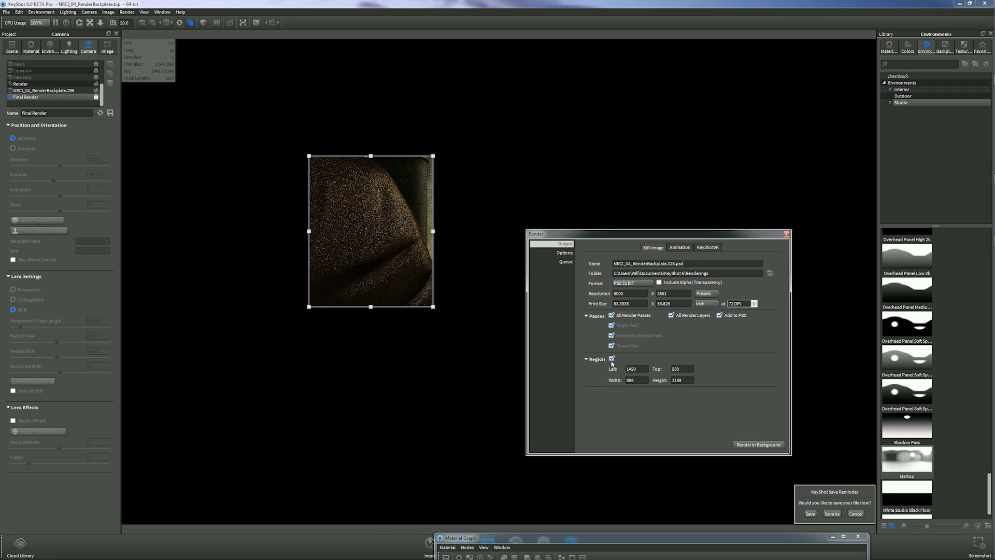
left_click(648, 283)
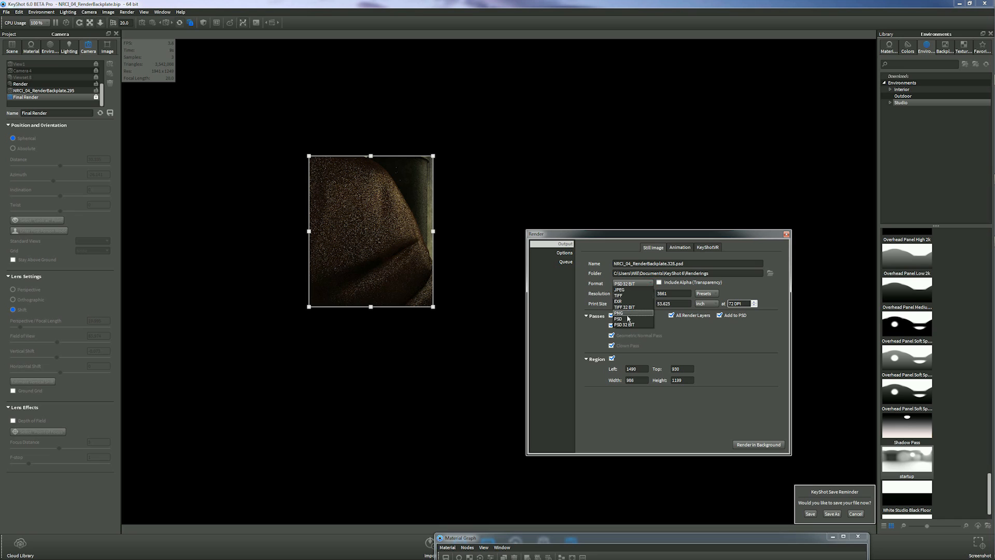
left_click(620, 290)
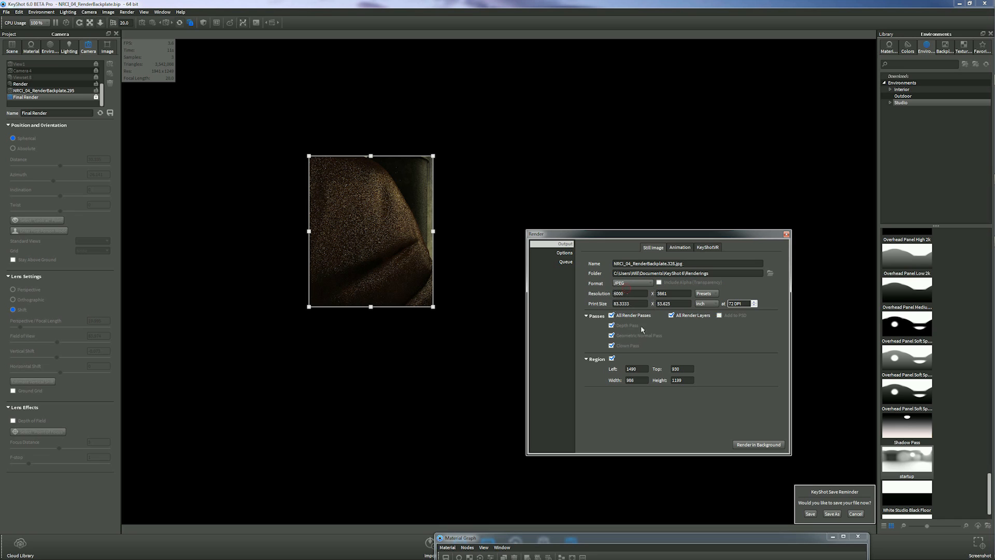
left_click(612, 315)
left_click_drag(630, 294, 568, 292)
type("300")
key("Tab")
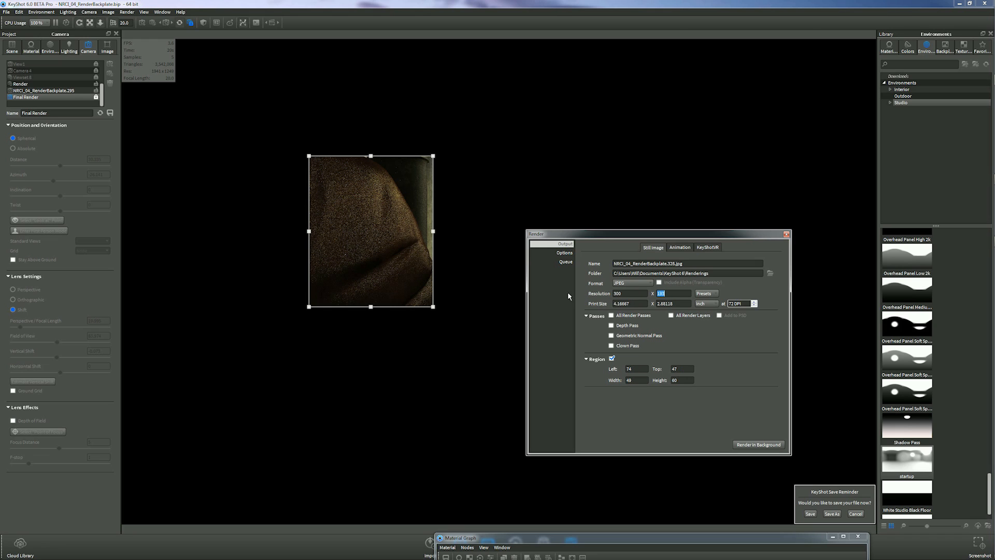
Limit the render to a maximum time of 0 hours 3 minutes and send it to background rendering
left_click(569, 253)
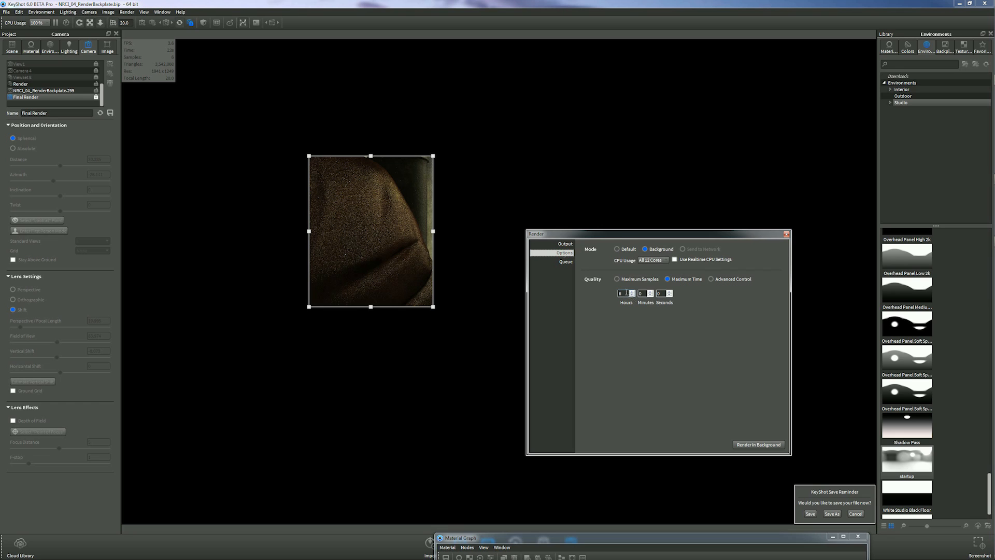
left_click_drag(625, 294, 617, 285)
type("0")
double_click(645, 293)
left_click(754, 442)
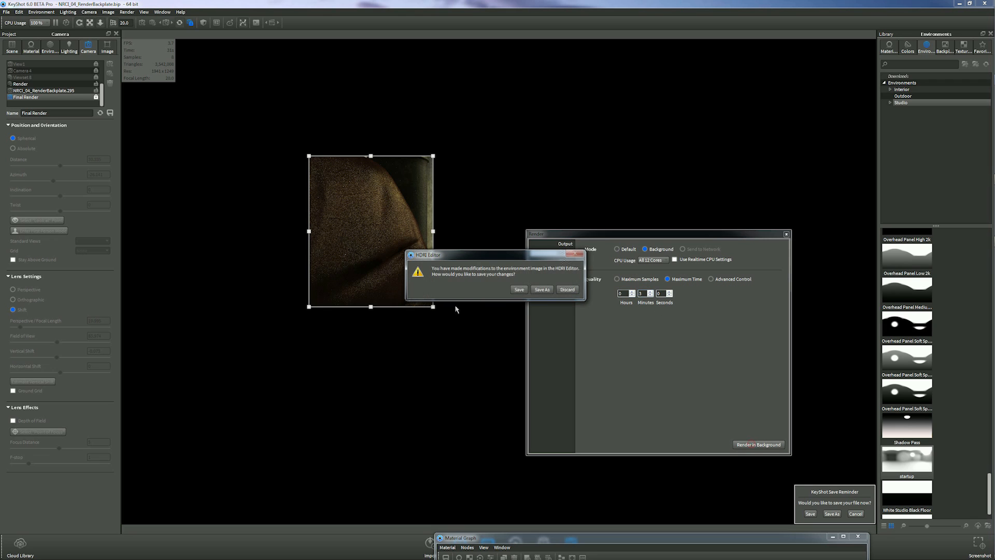
Save the modified HDRI environment as VideoTest in the KeyShot 6 Environments Outdoor folder
left_click(521, 291)
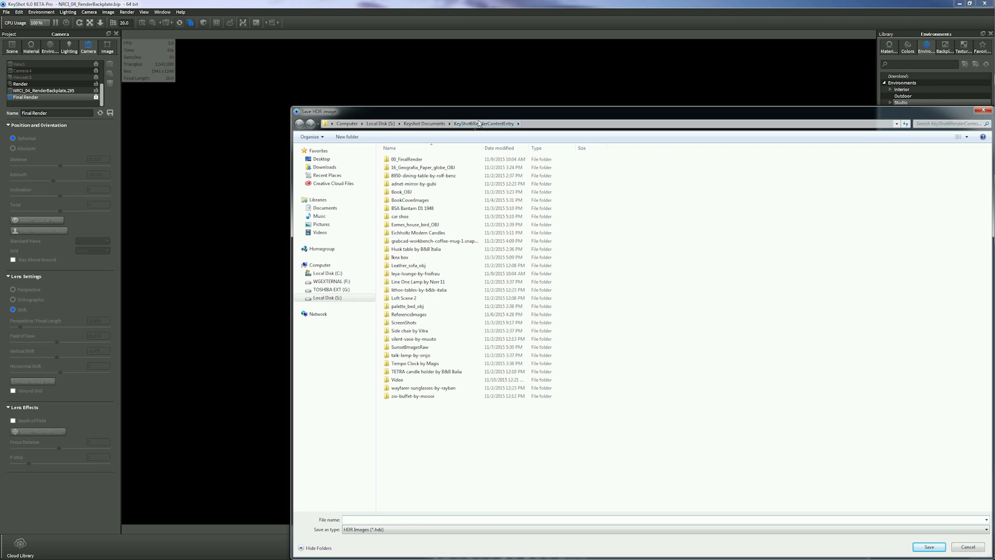
left_click_drag(517, 114, 485, 64)
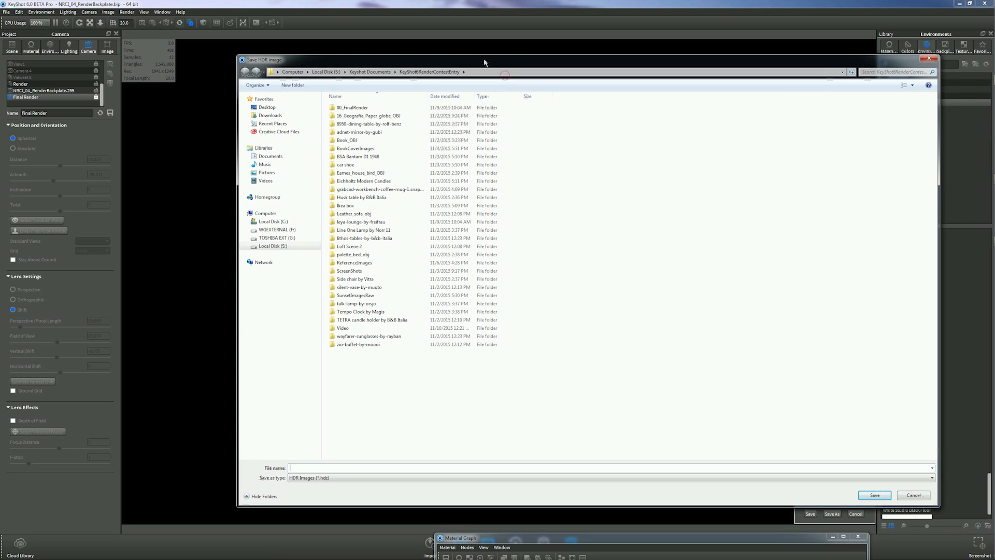
left_click(276, 160)
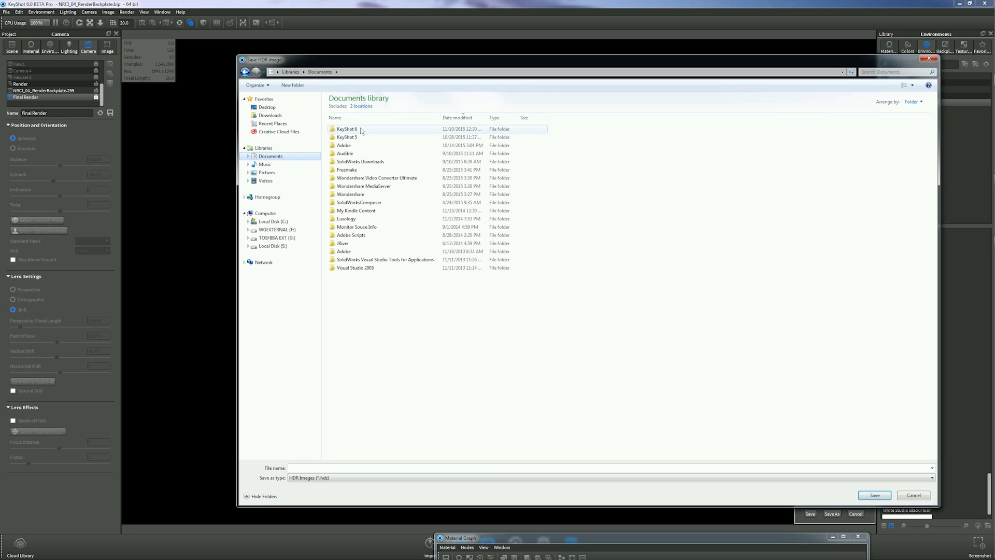
double_click(361, 129)
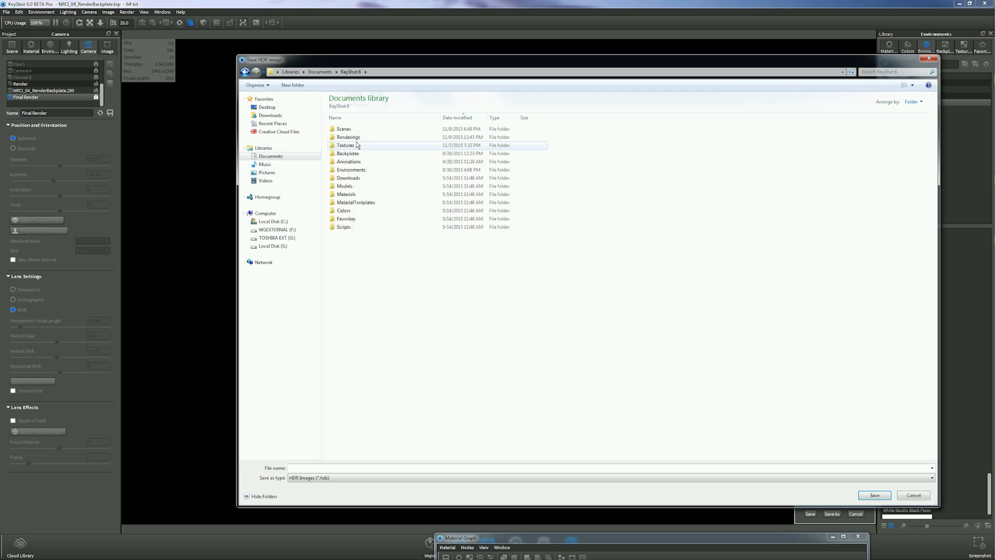
left_click(364, 170)
double_click(364, 170)
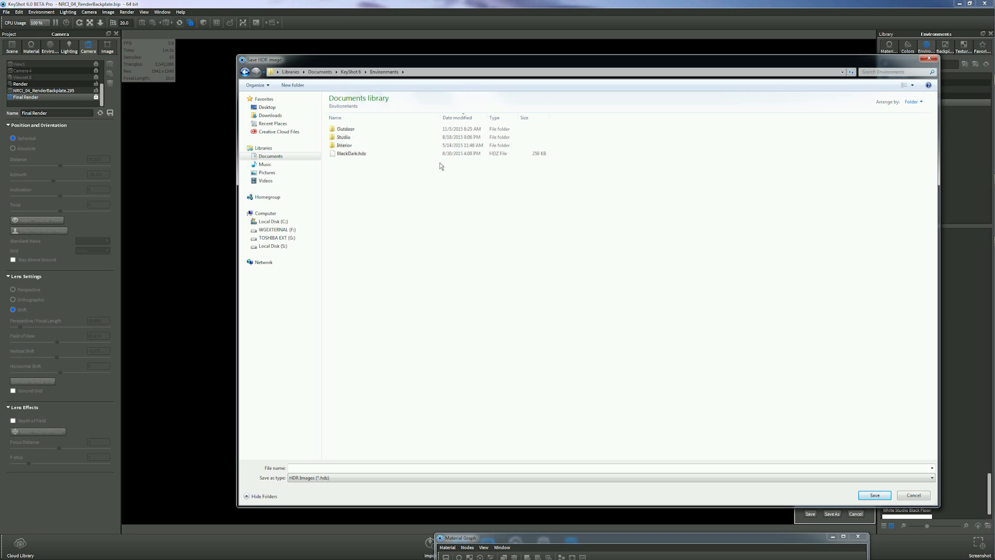
double_click(360, 130)
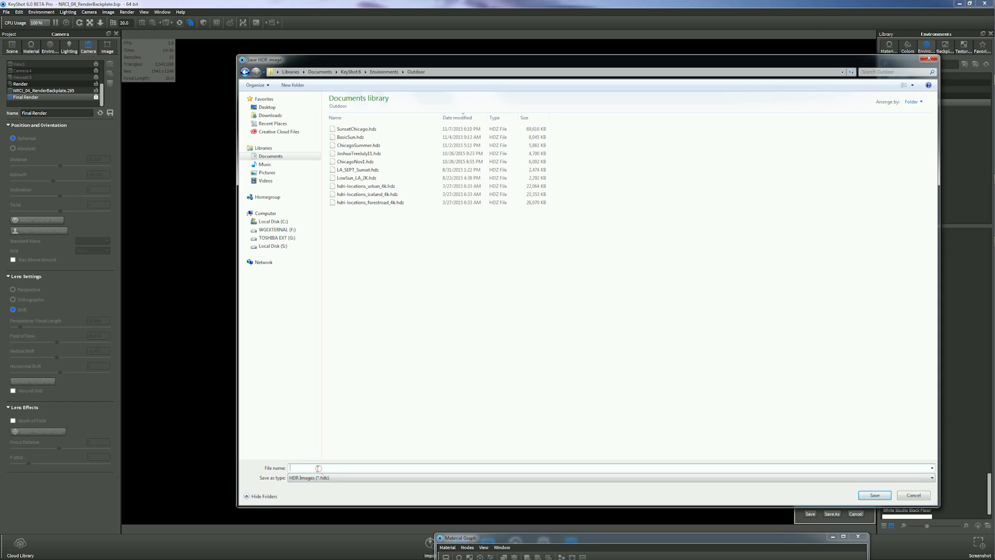
type("VideoTest")
key("Return")
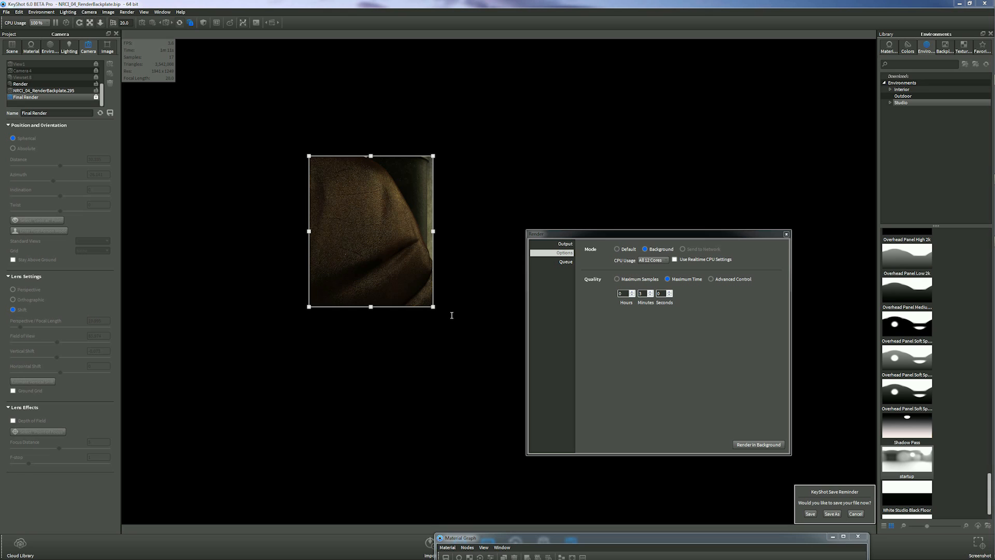
Start the background render of the region and enlarge the render output window
left_click(757, 445)
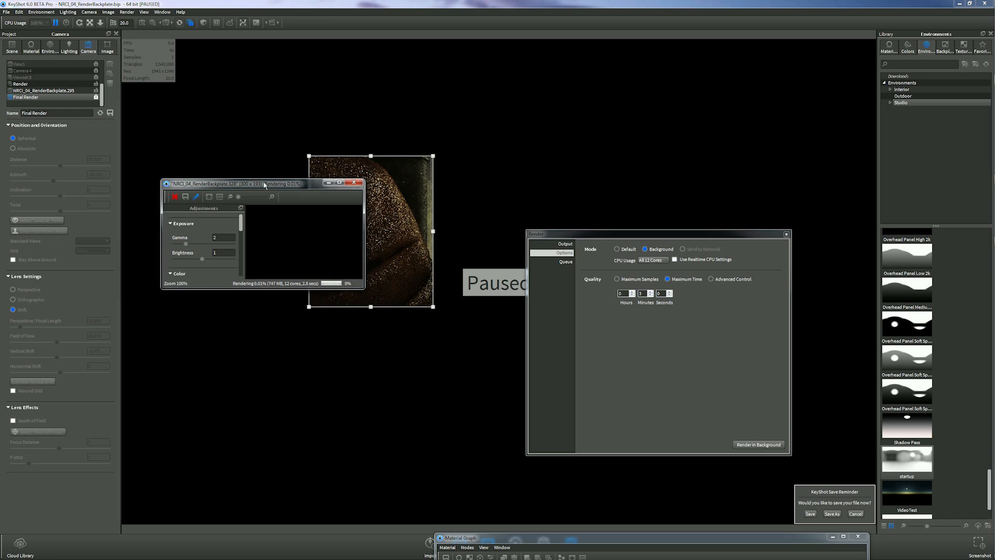
left_click_drag(264, 185, 146, 38)
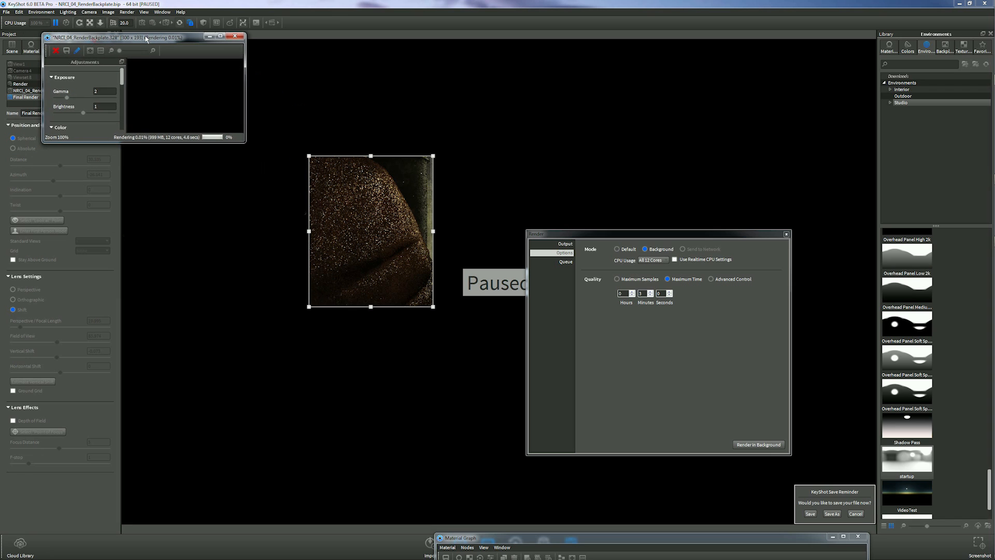
left_click_drag(245, 142, 705, 442)
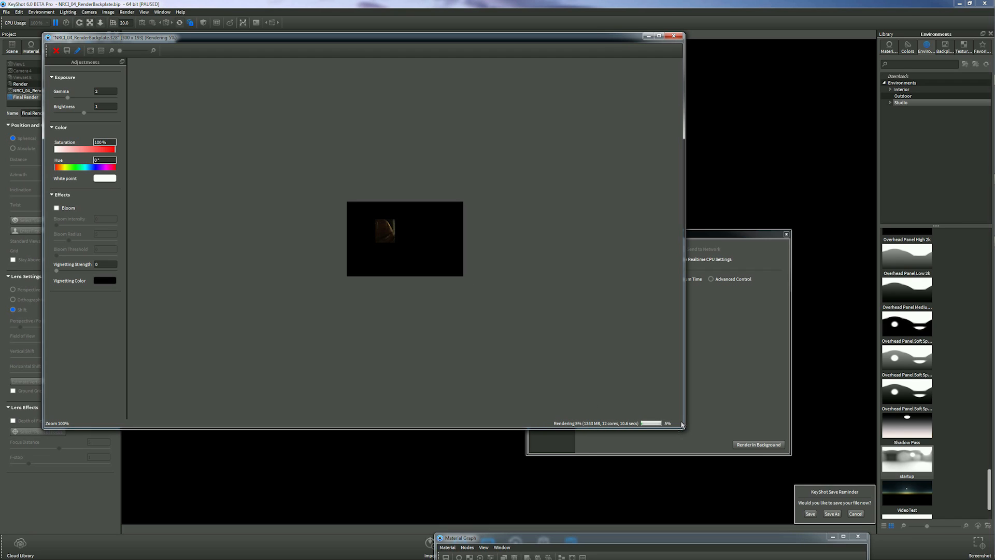
left_click_drag(682, 425, 821, 463)
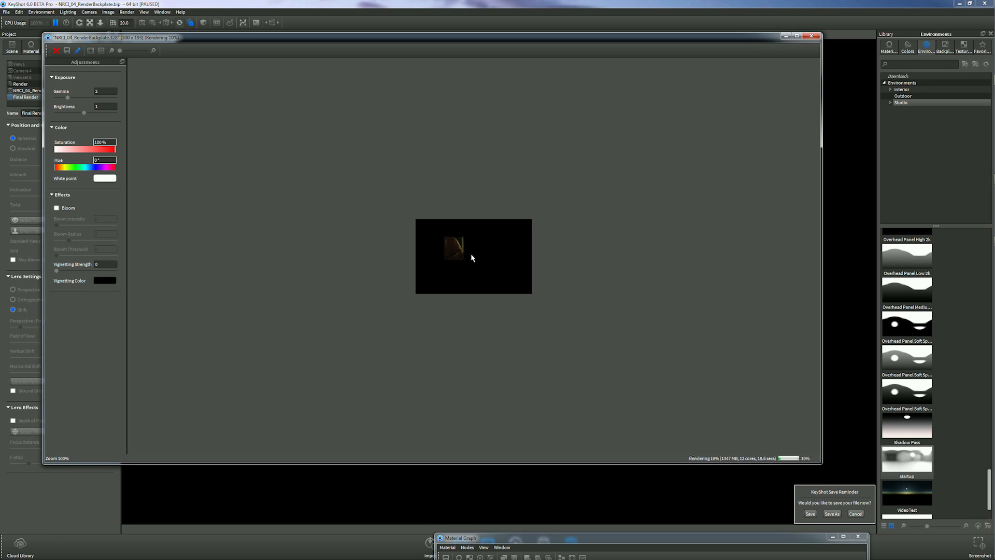
Examine the small region render in the output window, and stop the rendering without saving it
left_click_drag(472, 257, 476, 278)
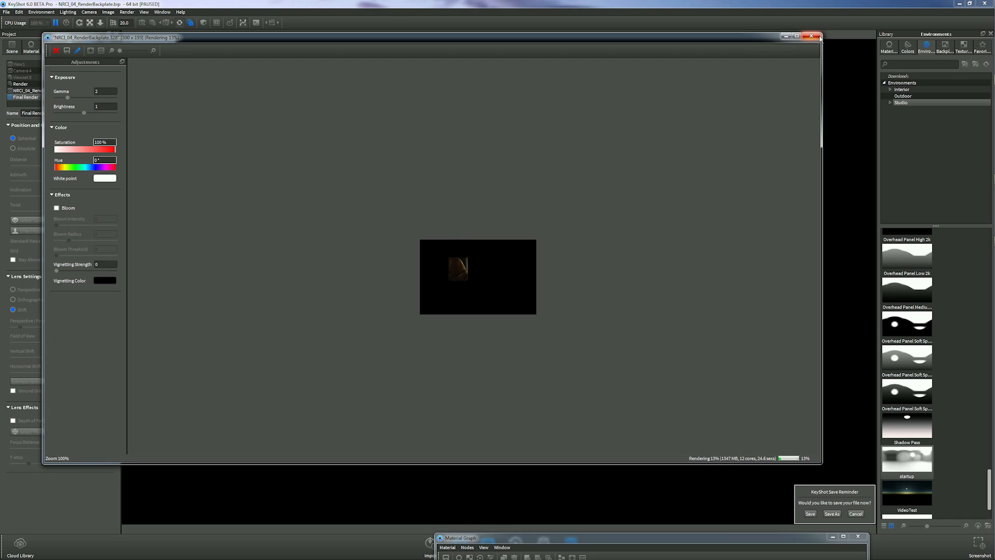
key("Escape")
left_click(458, 285)
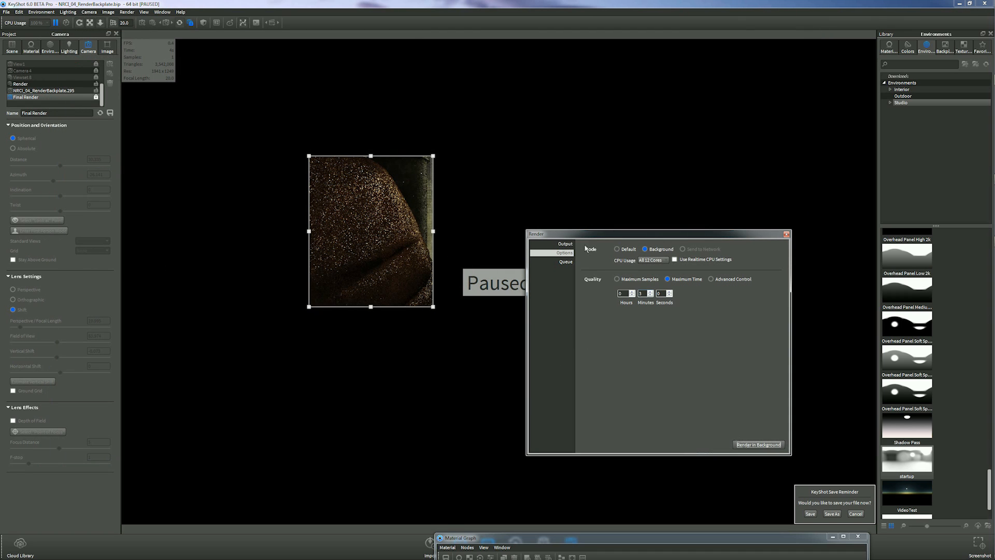
Raise the still image output width to 2999 pixels and render the region in the background
left_click(565, 243)
double_click(628, 293)
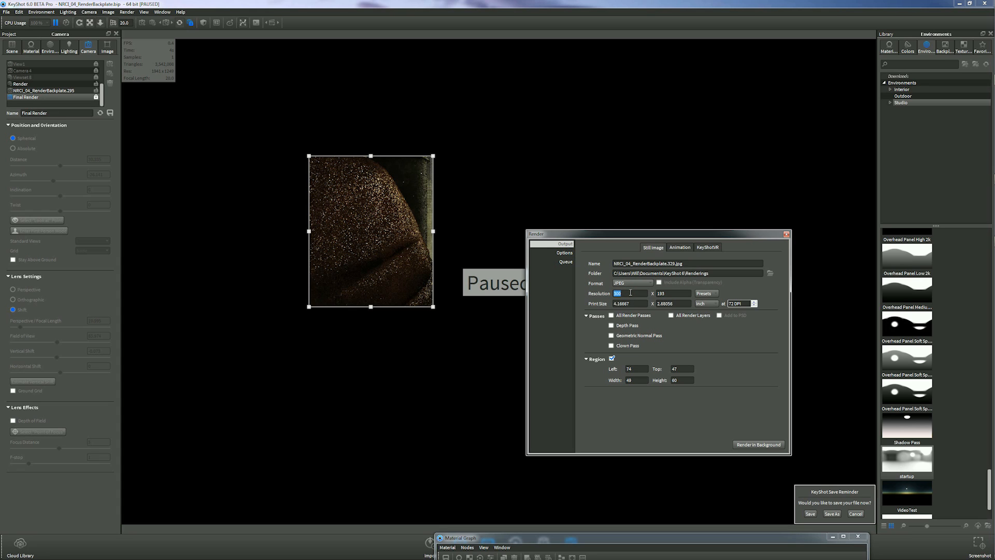
type("3")
key("Tab")
left_click(546, 262)
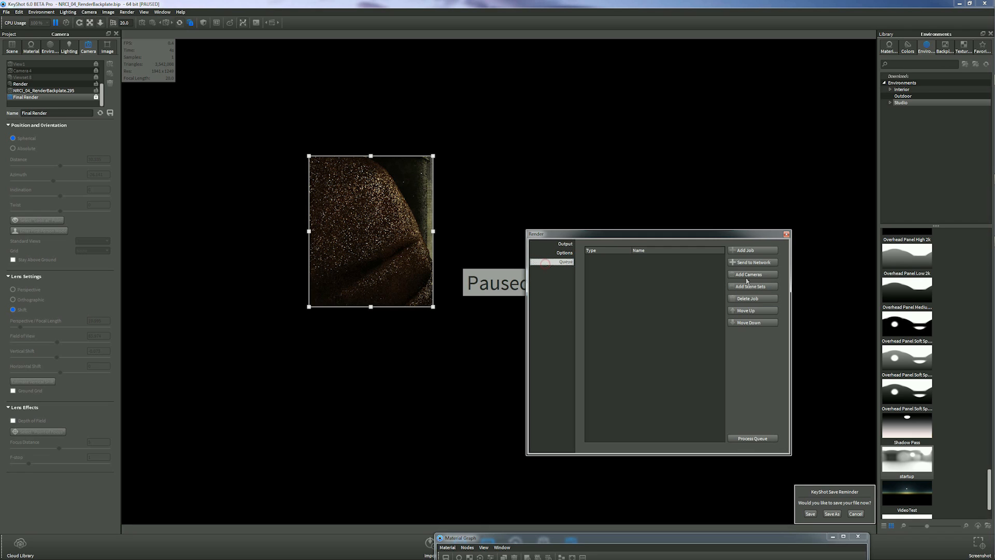
left_click(570, 253)
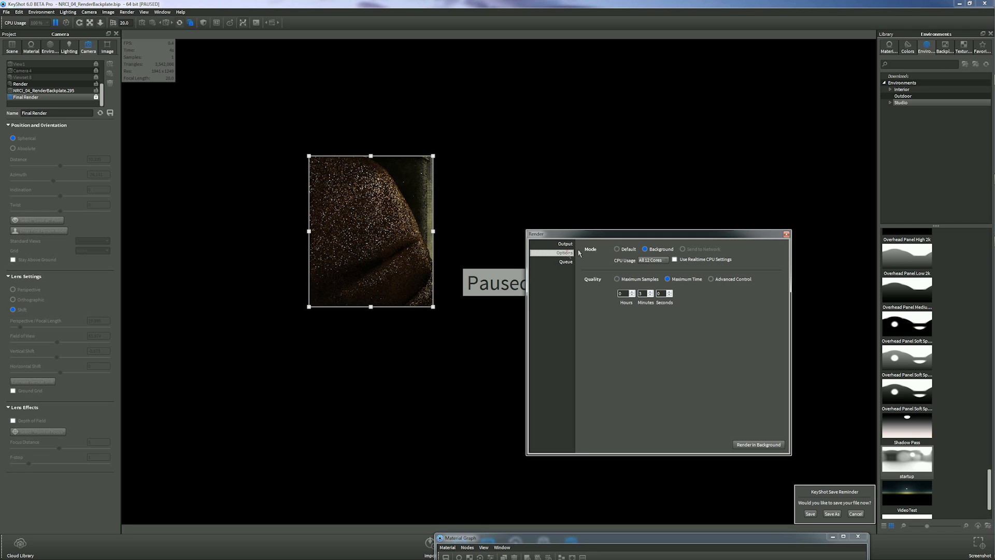
left_click(758, 444)
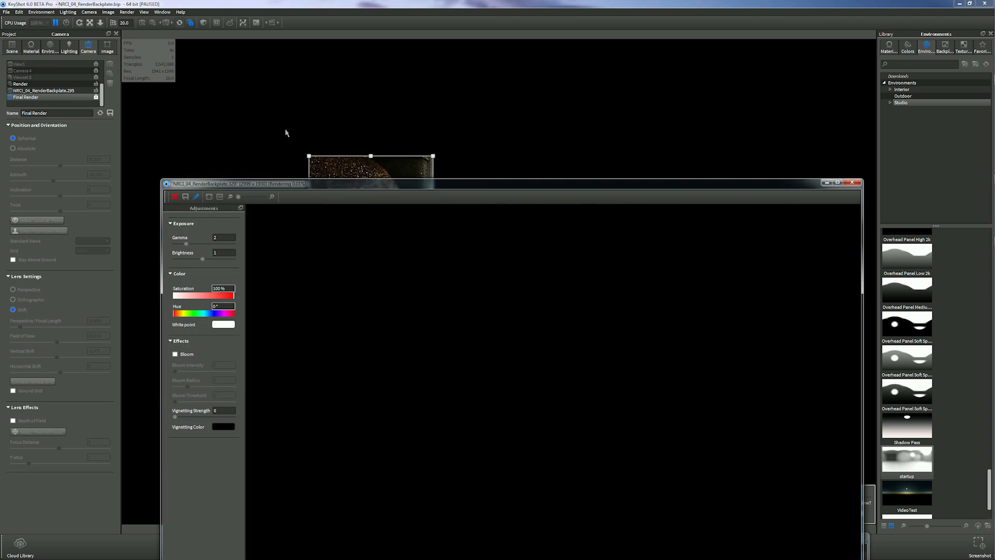
Examine the larger region render of the armchair leather at 100% zoom and stop the rendering without saving
left_click_drag(321, 186, 283, 73)
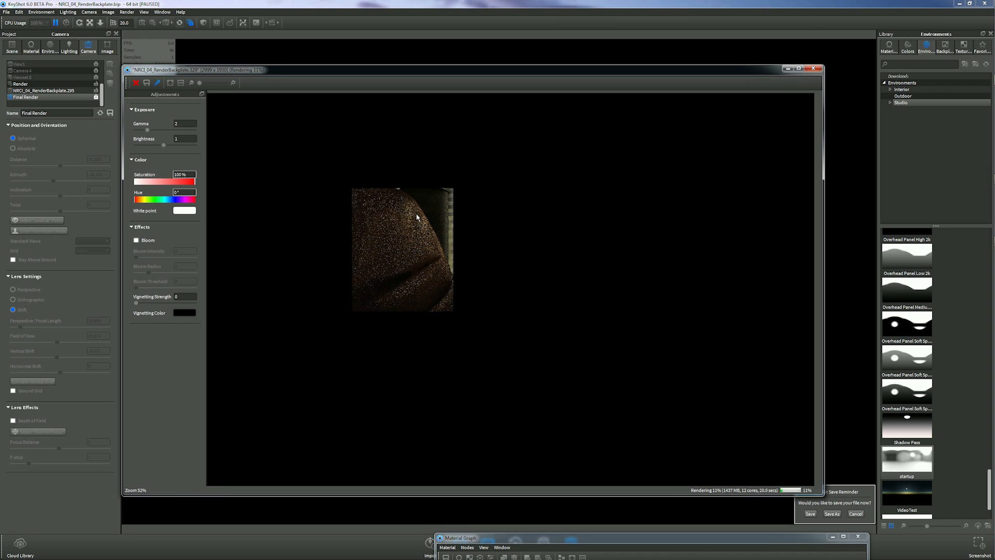
left_click(180, 84)
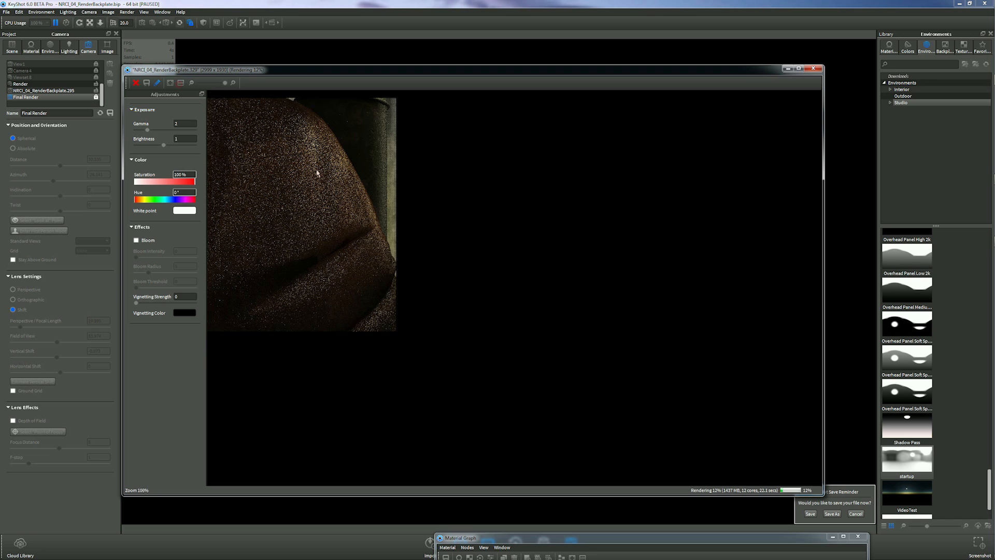
left_click_drag(315, 182, 366, 246)
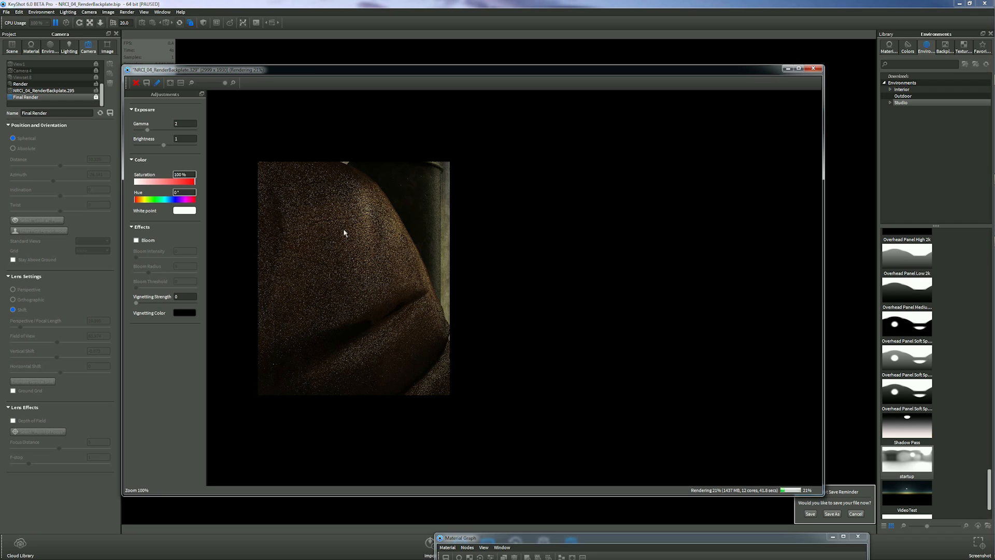
left_click(821, 68)
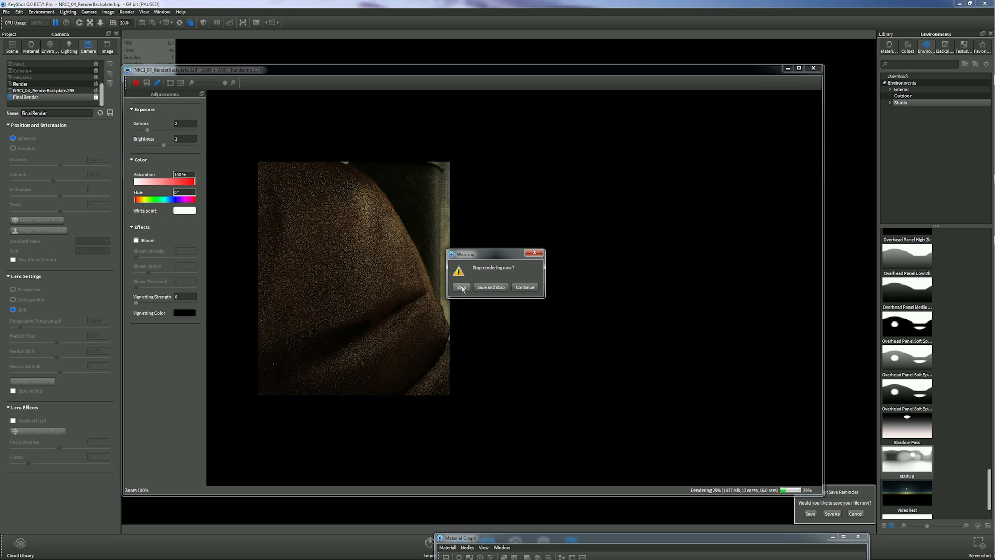
left_click(462, 288)
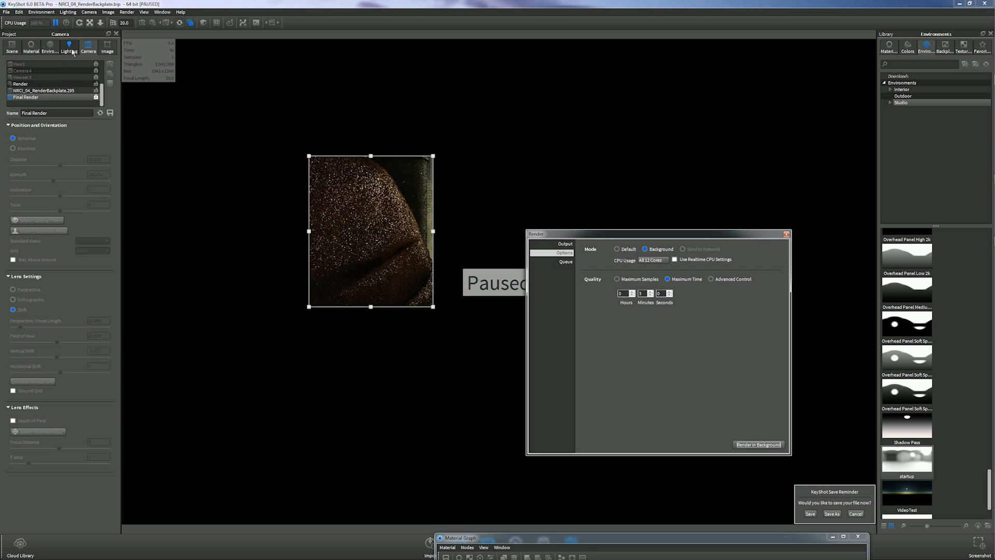
Show the project's lighting settings, turn off region rendering in the still image output, and close the render settings
left_click(108, 48)
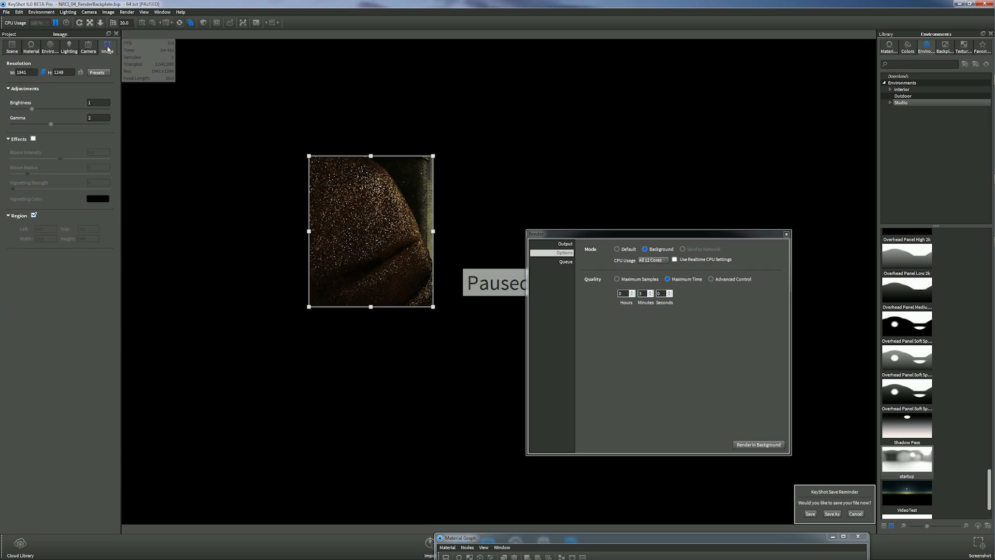
left_click(69, 48)
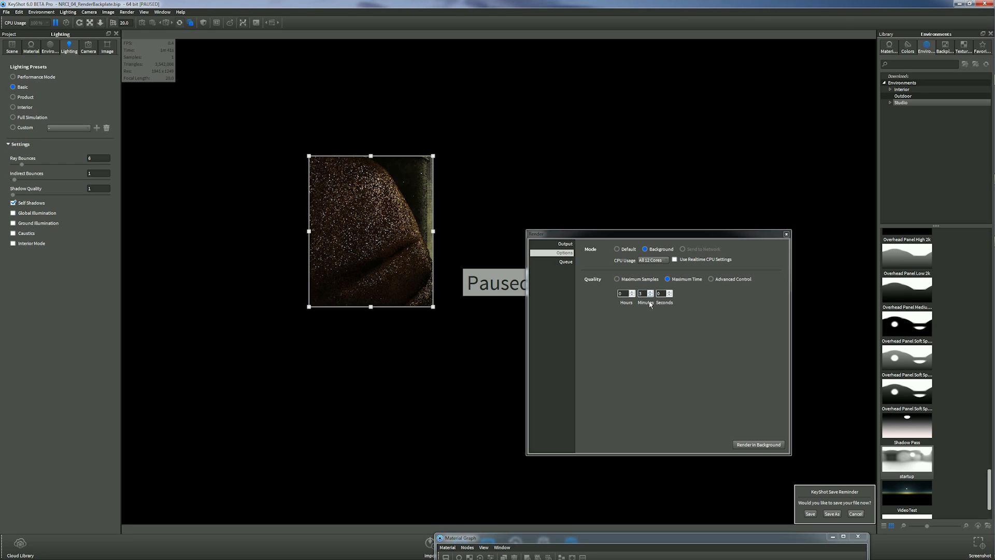
left_click(565, 244)
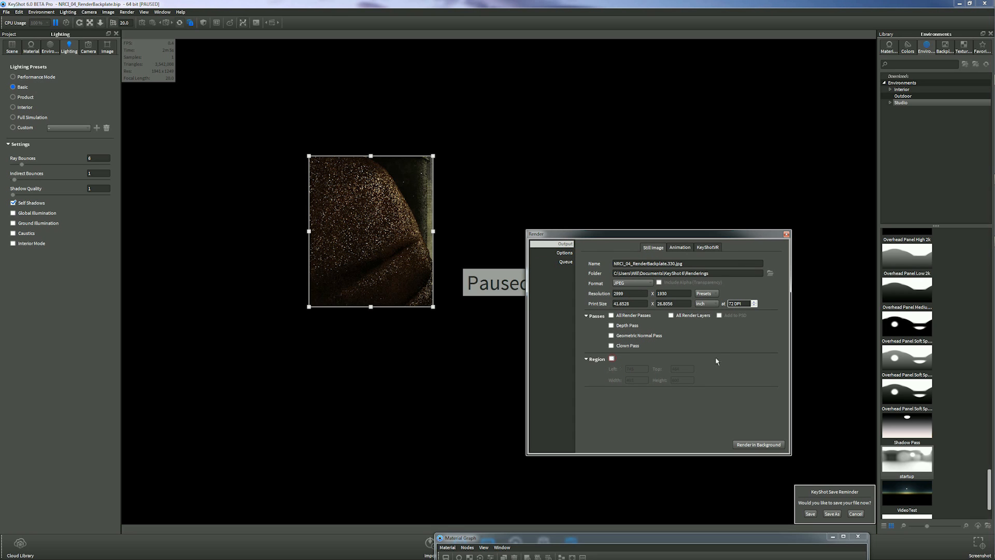
left_click(787, 235)
Resume the real-time render and enable Interior Mode, Caustics, Ground Illumination and Global Illumination in the custom lighting settings
left_click(55, 23)
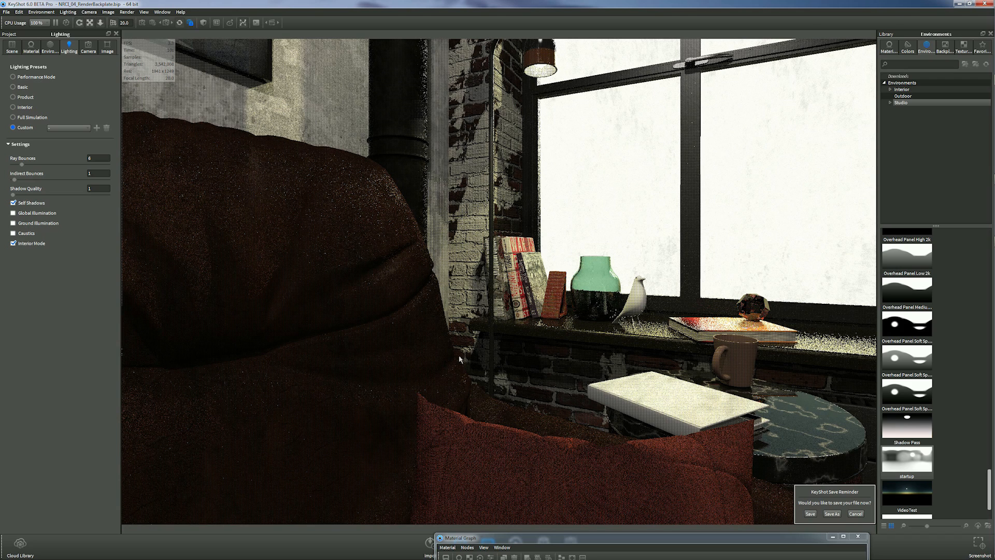
left_click(26, 233)
left_click(27, 223)
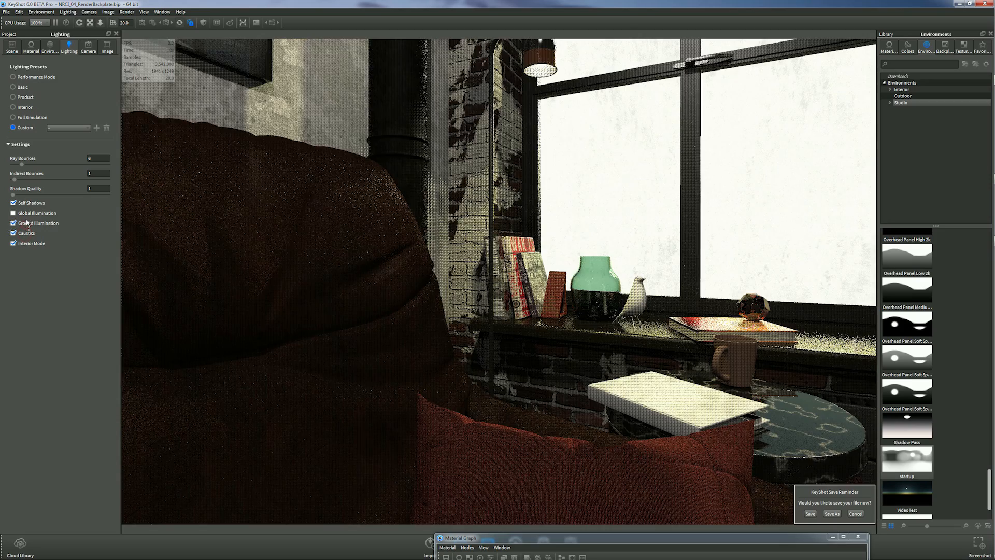
left_click(26, 212)
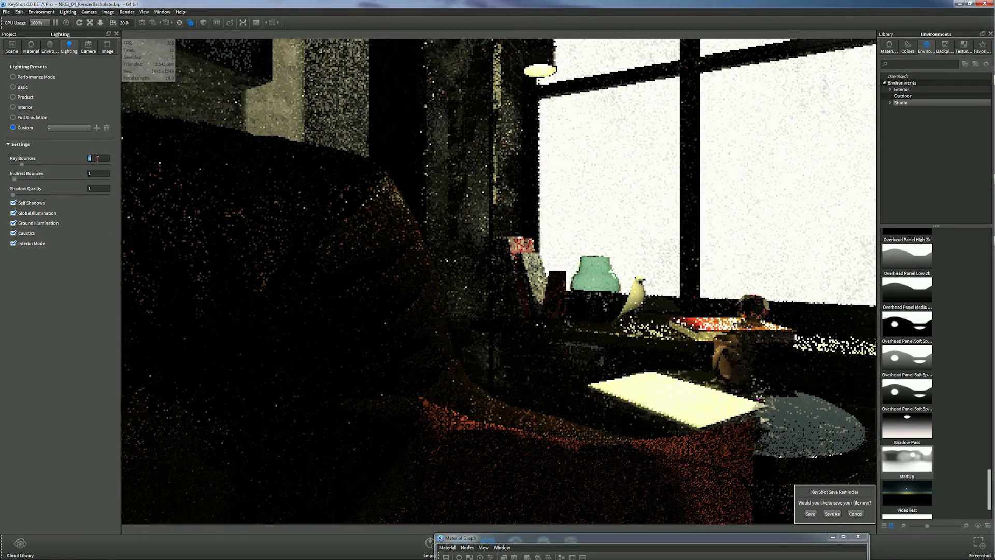
Set the lighting to 36 ray bounces, 24 indirect bounces and a shadow quality of 5
double_click(98, 159)
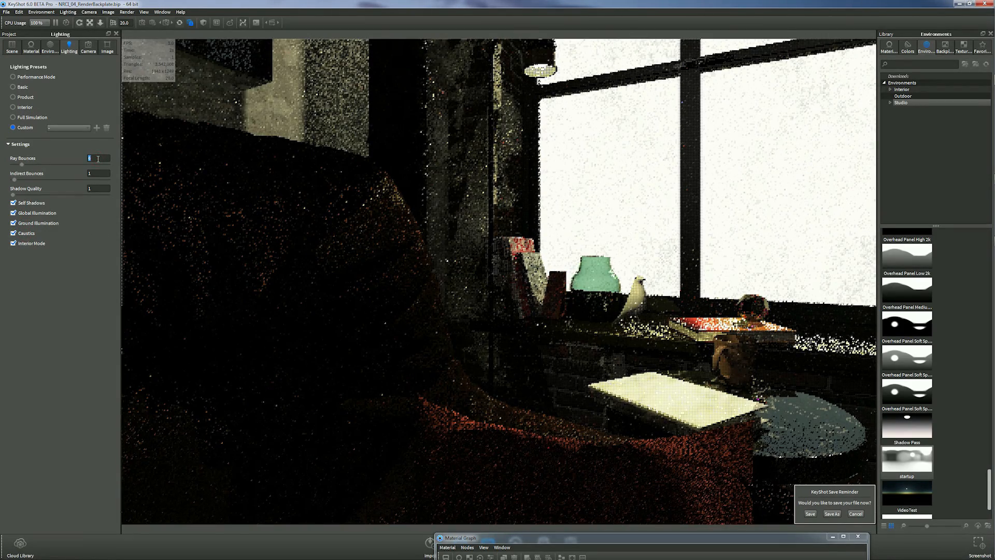
type("36")
key("Tab")
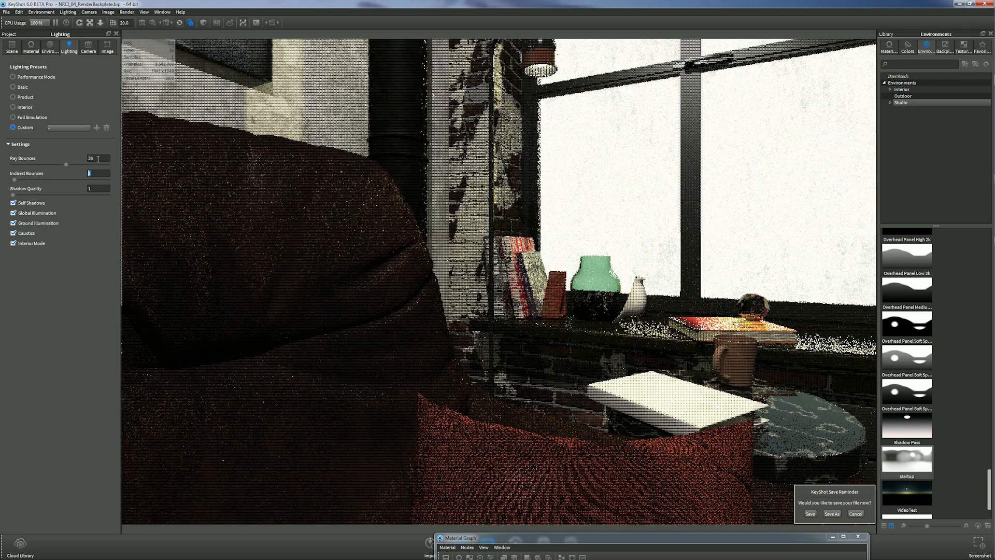
type("24")
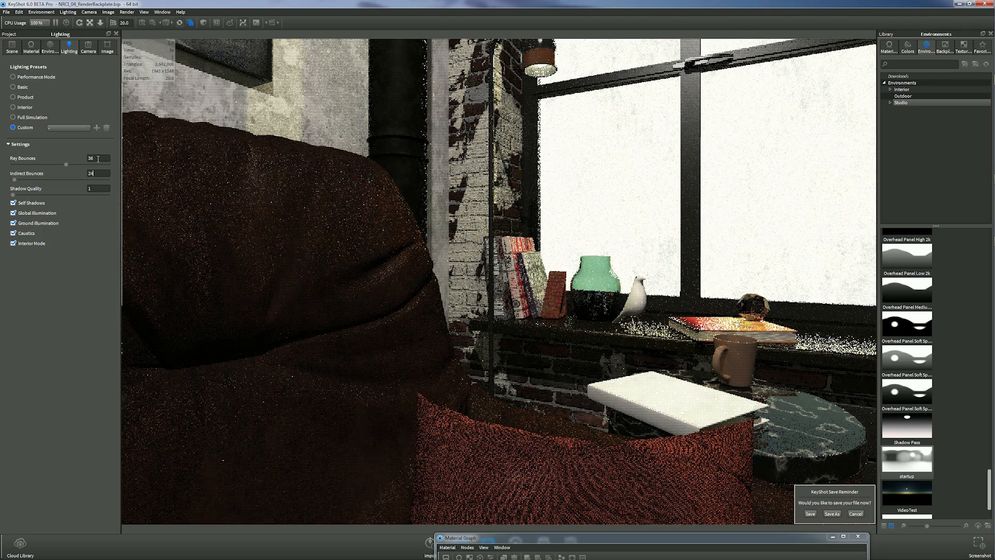
key("Tab")
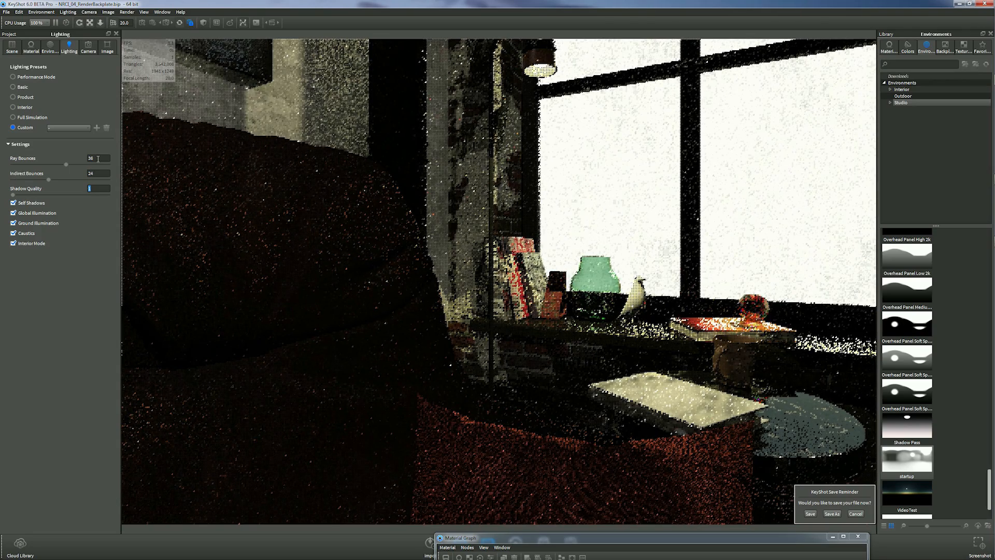
type("5")
key("Tab")
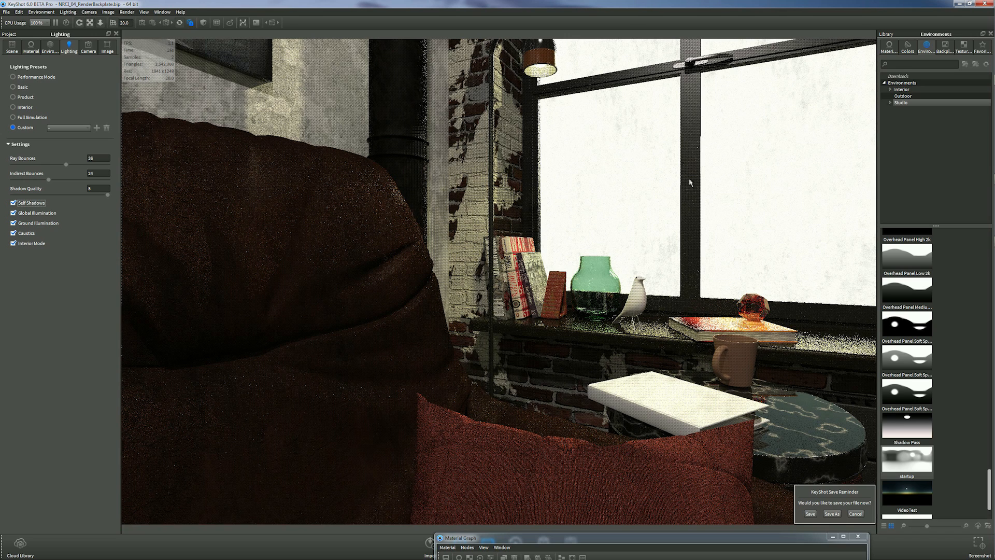
Switch the environment background to a backplate image and load Sunset1Backplate from the Outdoor backplates folder
left_click(50, 47)
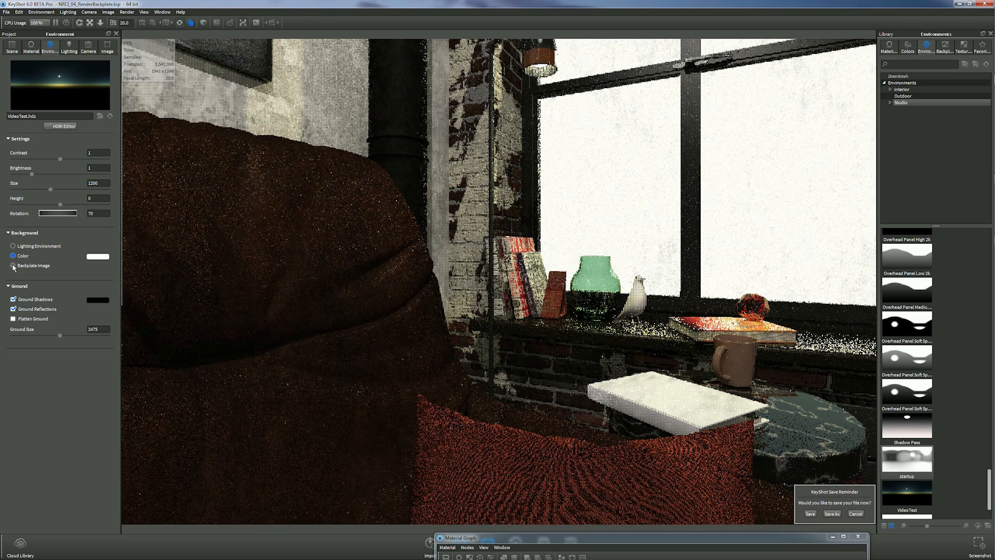
left_click(13, 266)
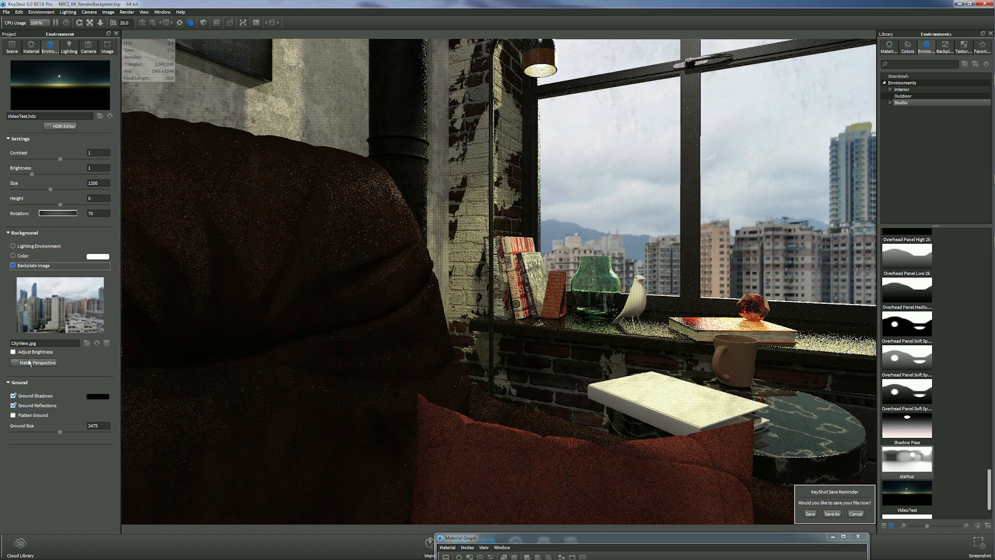
left_click(87, 344)
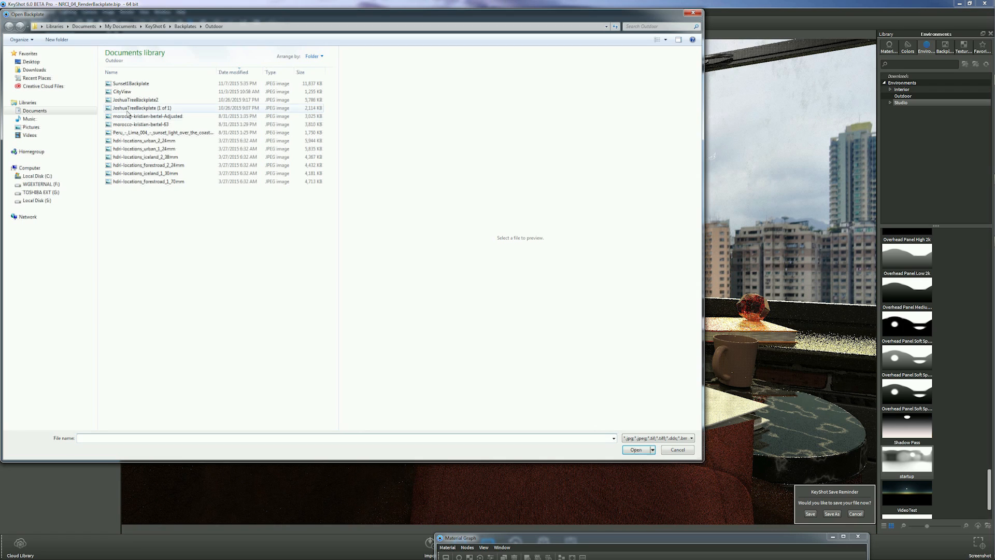
left_click(134, 84)
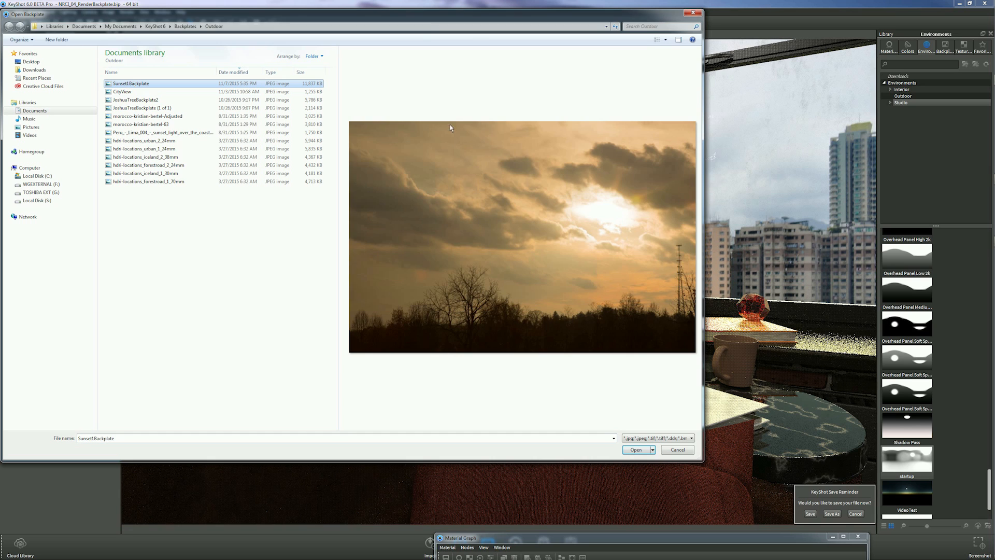
left_click_drag(441, 23, 474, 35)
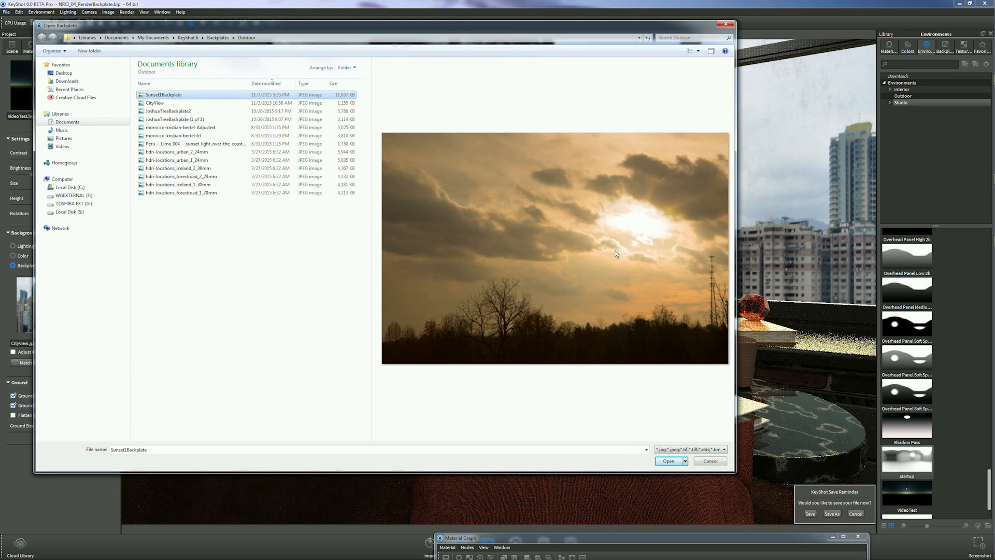
left_click(669, 461)
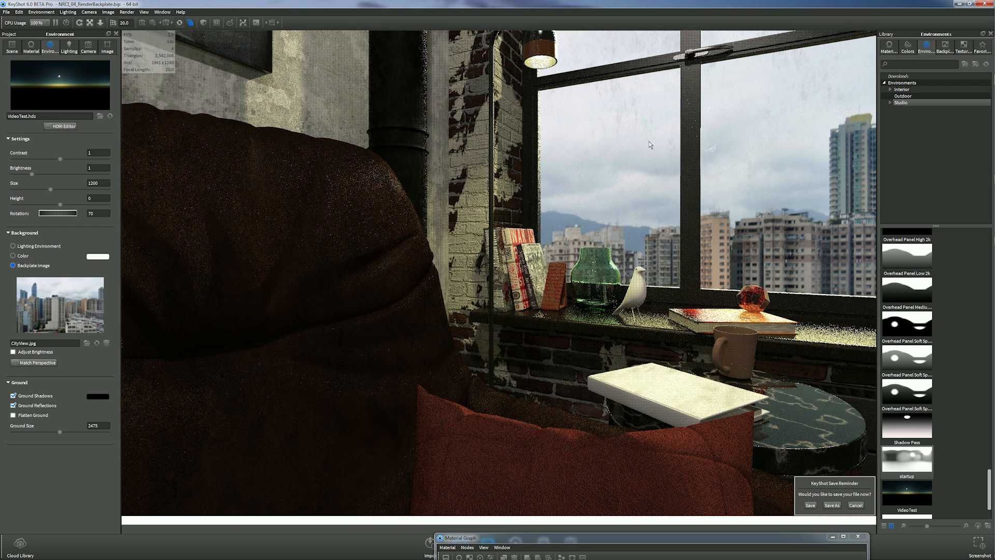
key("ctrl+z")
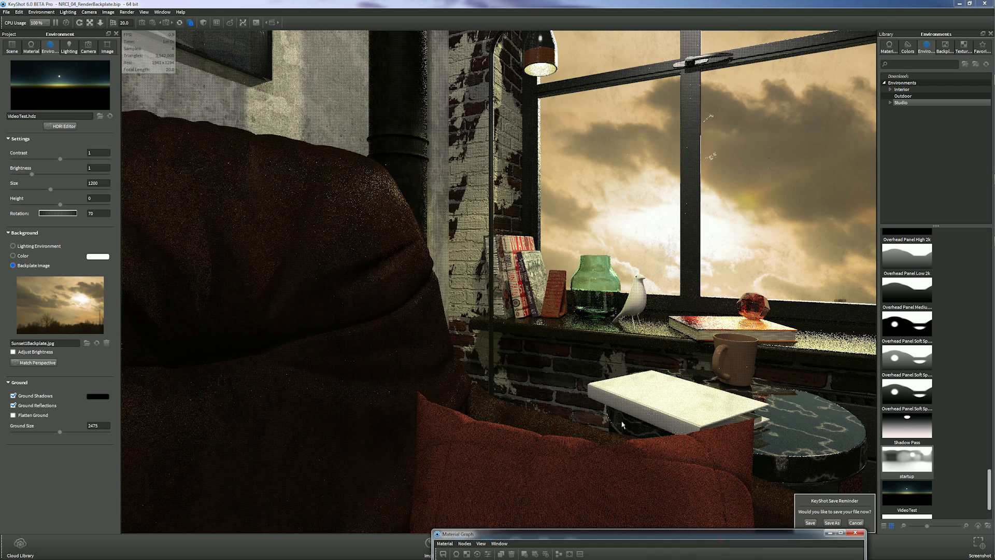
Bring the Material Graph window into full view and close it
left_click_drag(722, 543, 525, 104)
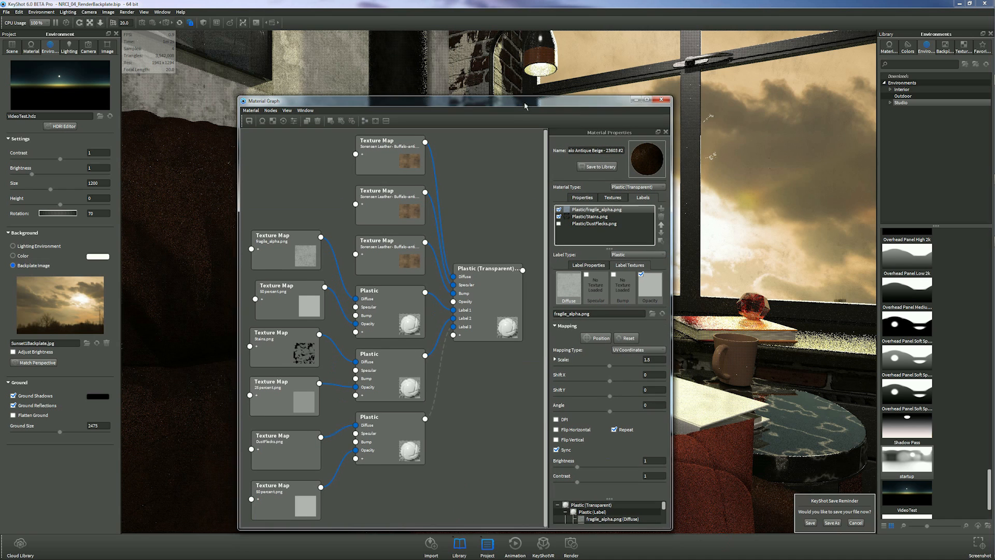
left_click(661, 99)
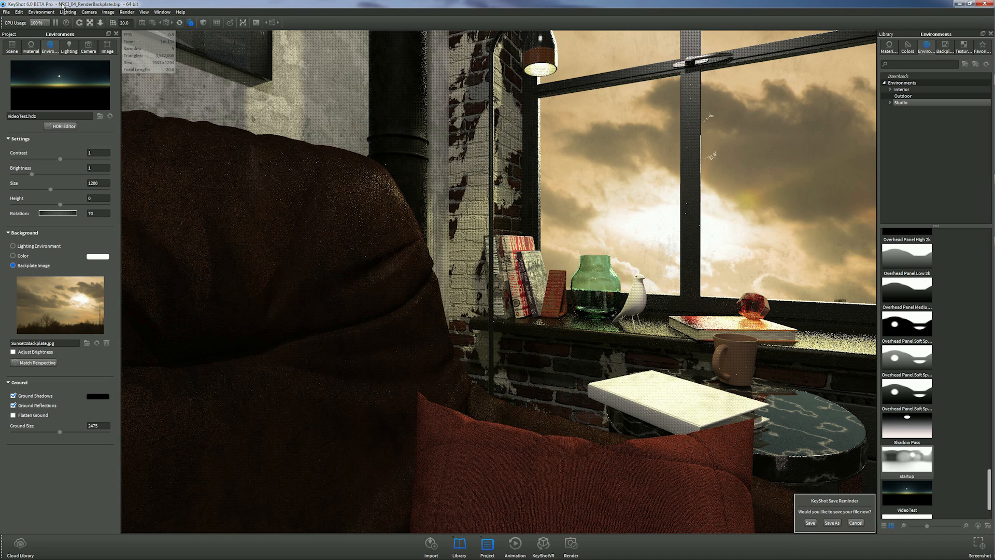
Open the render settings and set the still image output to 6000 x 4000 pixels in PSD 32 BIT format
left_click(127, 12)
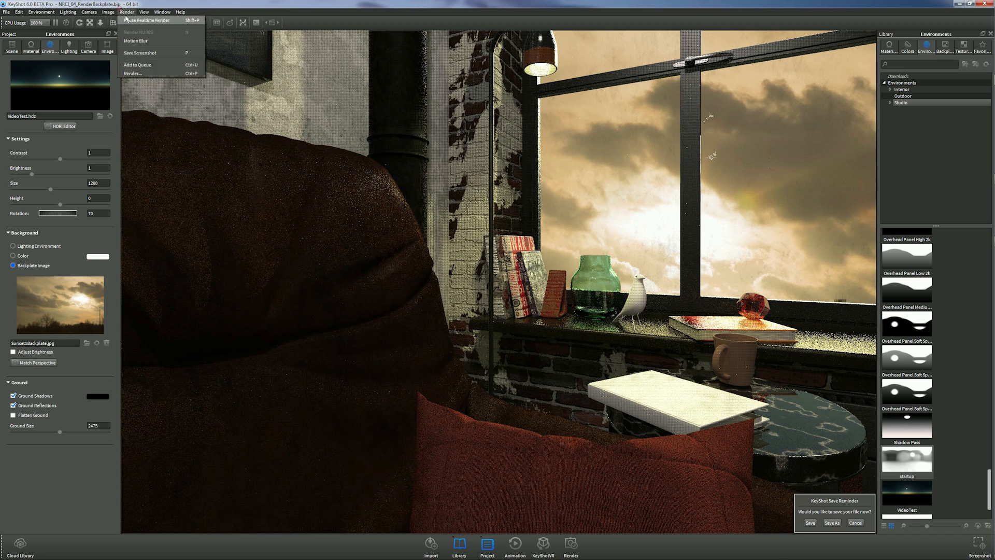
left_click(133, 73)
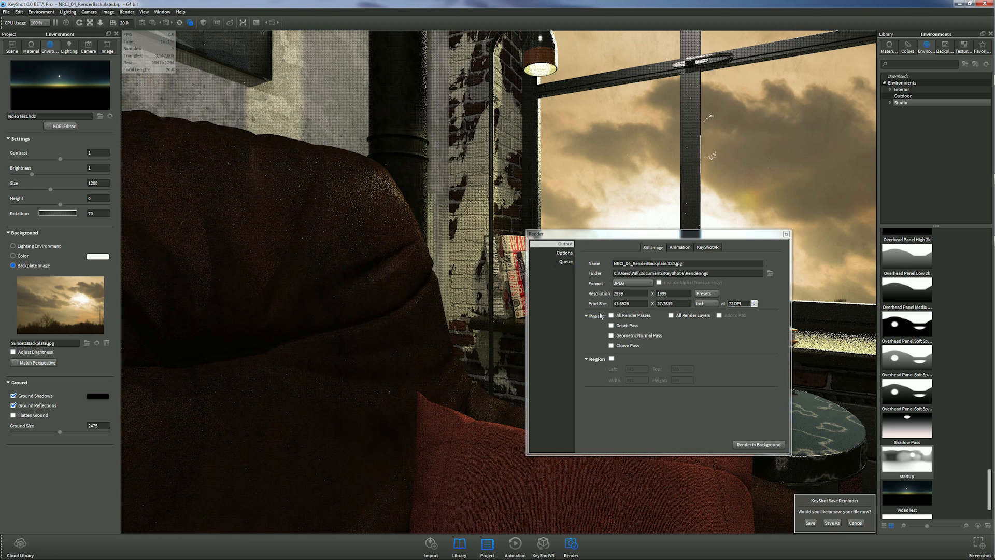
double_click(634, 291)
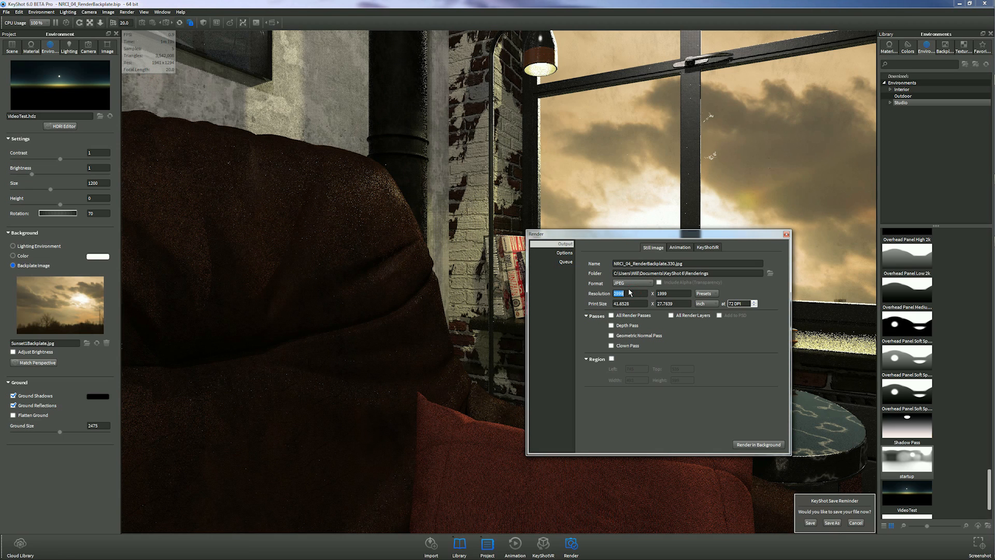
type("6000")
key("Tab")
left_click(632, 283)
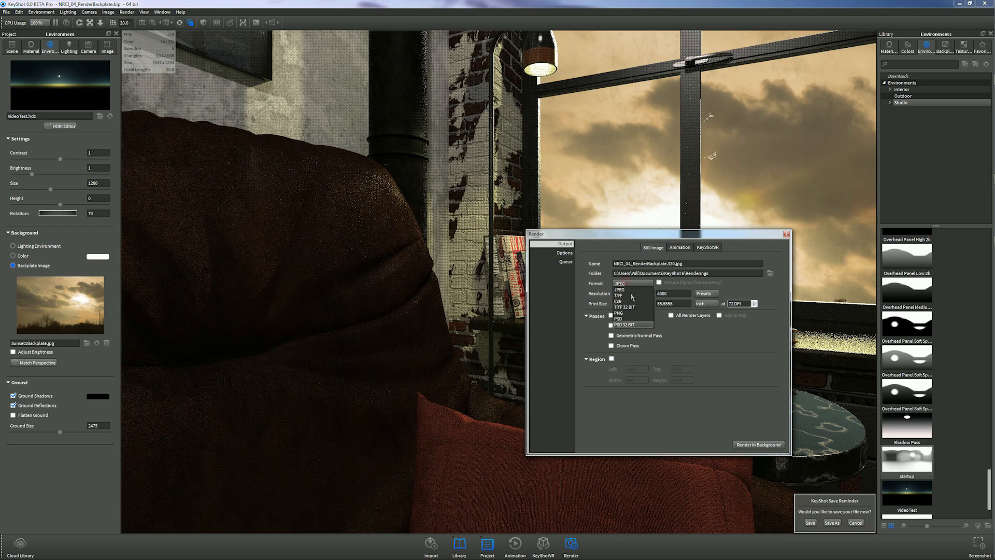
left_click(641, 325)
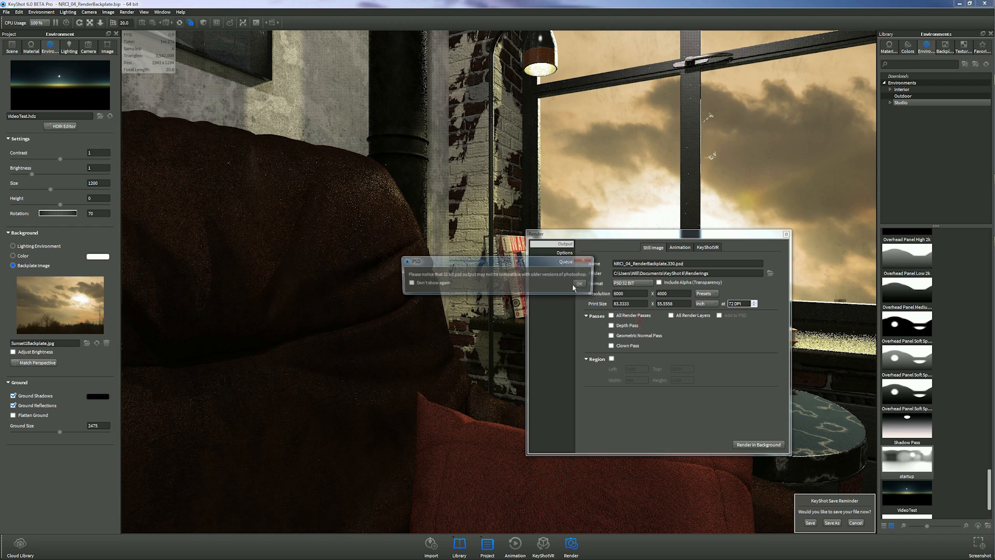
Add all render passes and all render layers to the PSD output, checking the window glass's DirtyWindows render layer
left_click(612, 315)
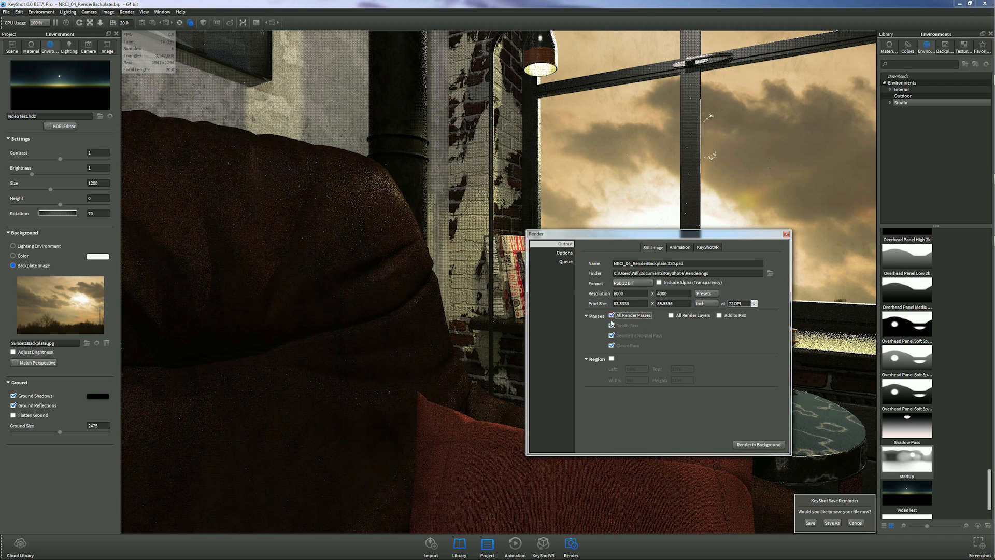
left_click(720, 315)
left_click(12, 47)
left_click(677, 171)
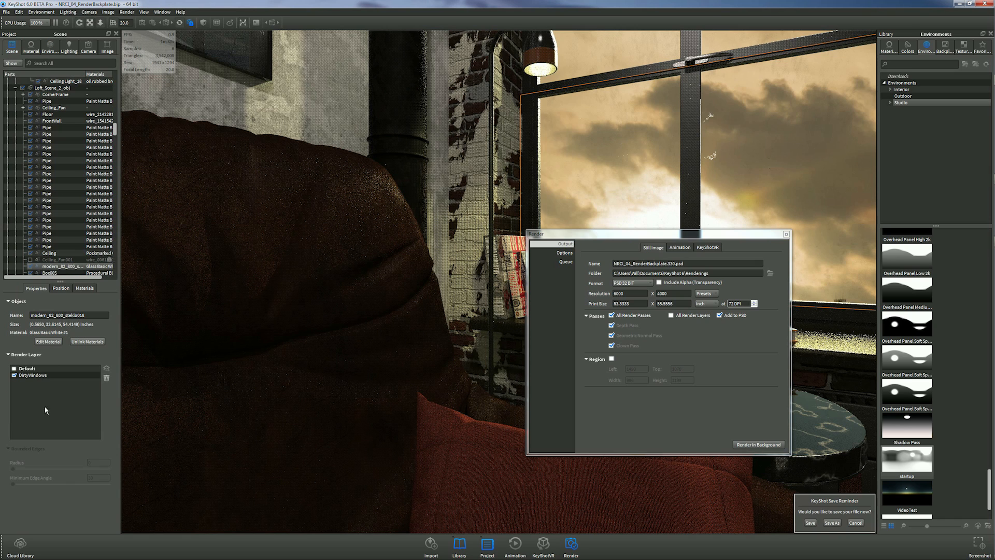
left_click(34, 376)
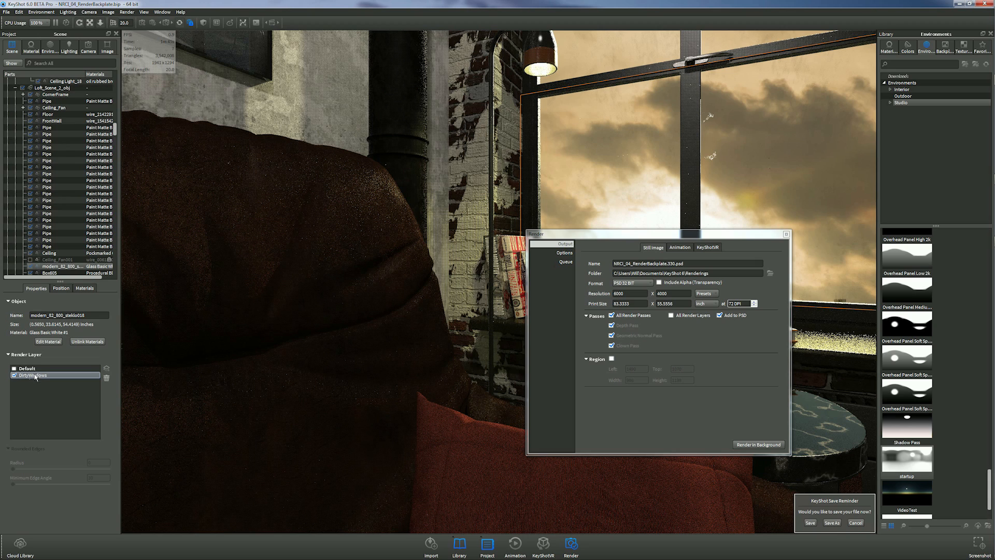
left_click(694, 316)
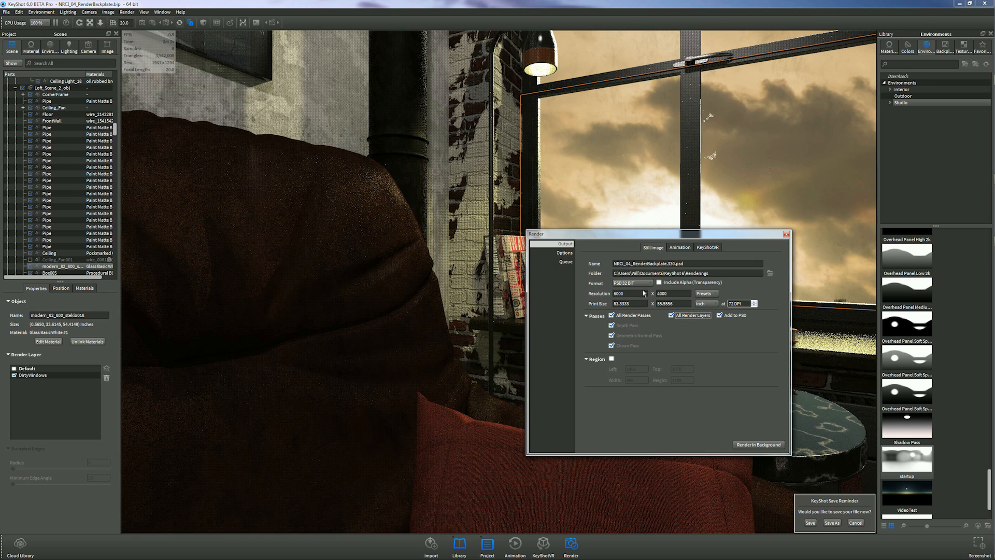
Set the background render's maximum time to 5 hours and 0 minutes
left_click(563, 254)
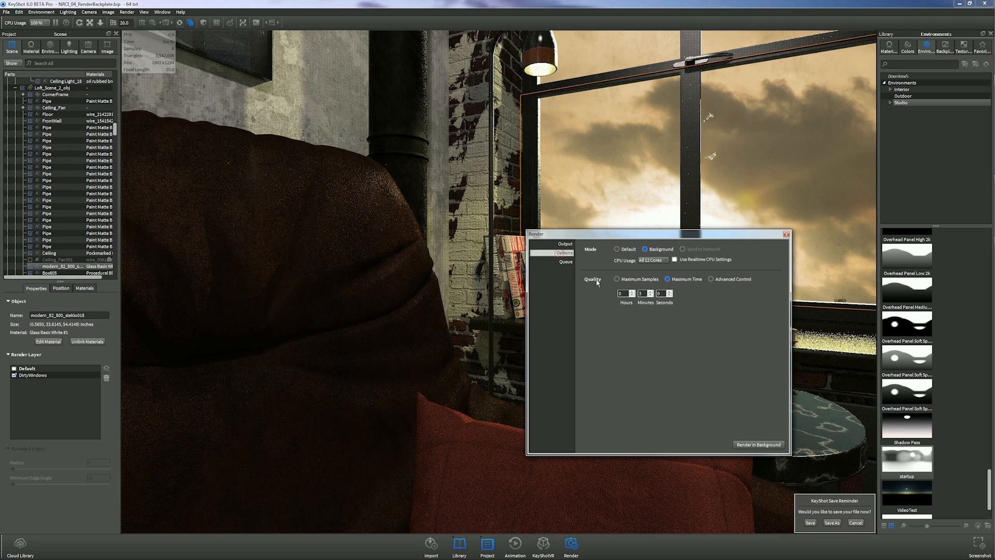
double_click(623, 293)
type("15")
key("Tab")
type("0")
Close the render settings and KeyShot, and switch to the open composite document in Photoshop
mouse_move(991, 230)
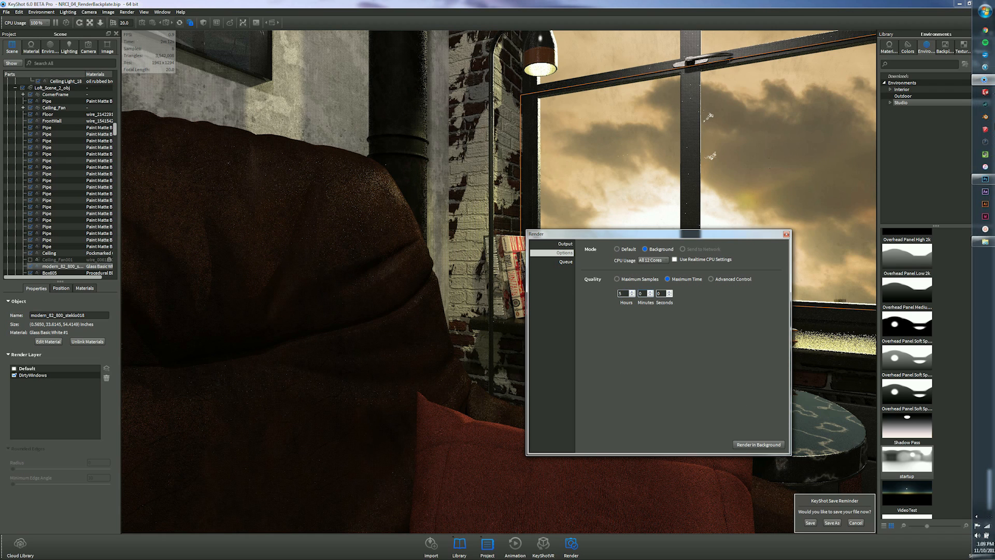
left_click(786, 235)
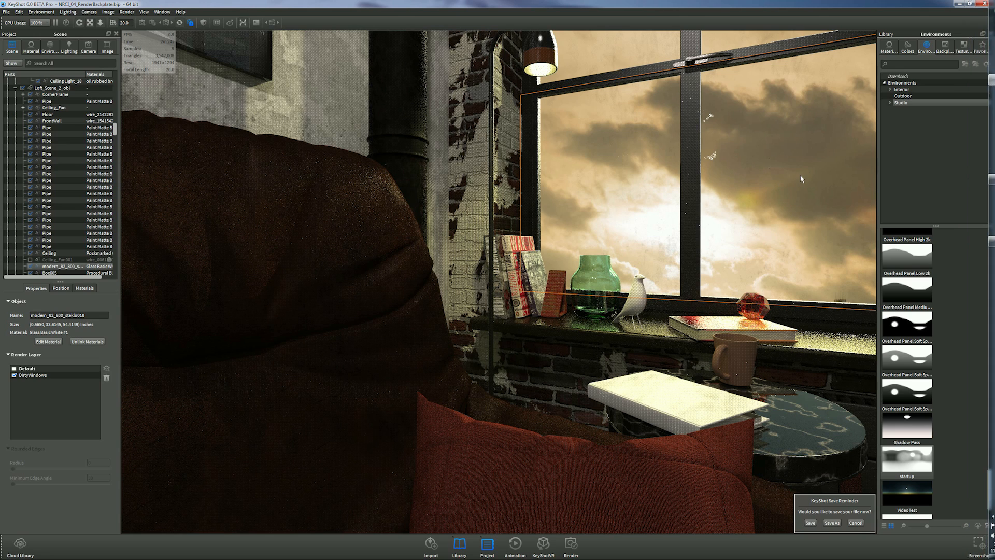
left_click(990, 3)
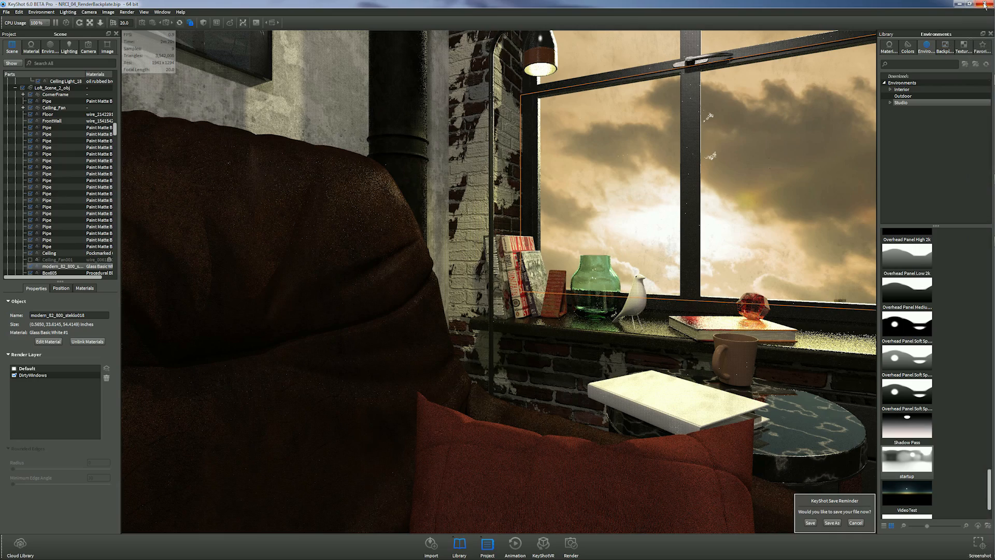
left_click(520, 289)
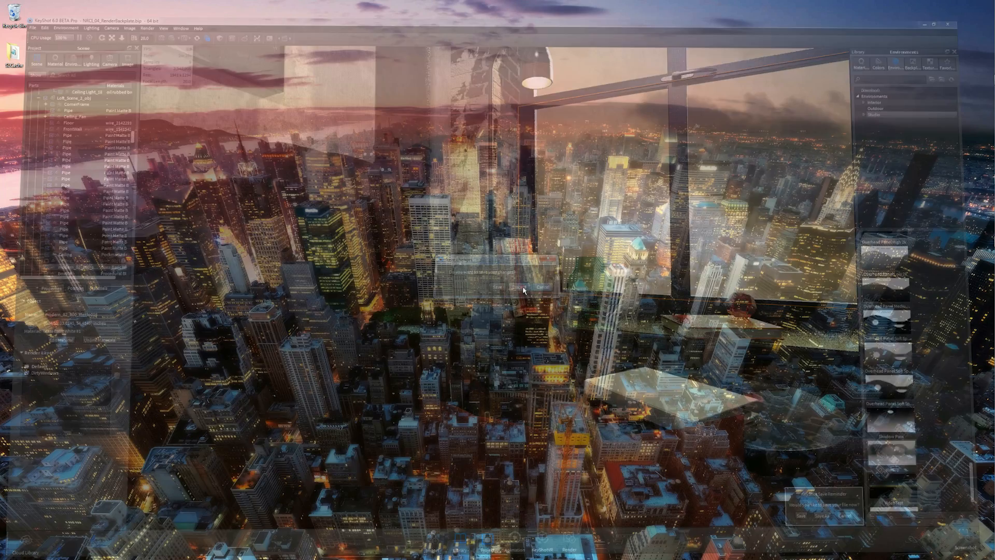
mouse_move(984, 229)
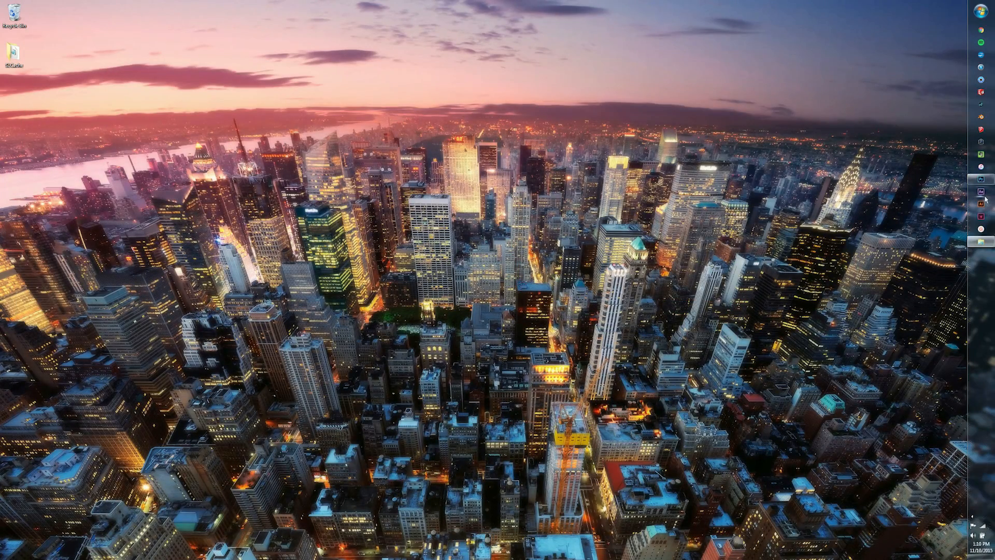
left_click(979, 181)
left_click(981, 182)
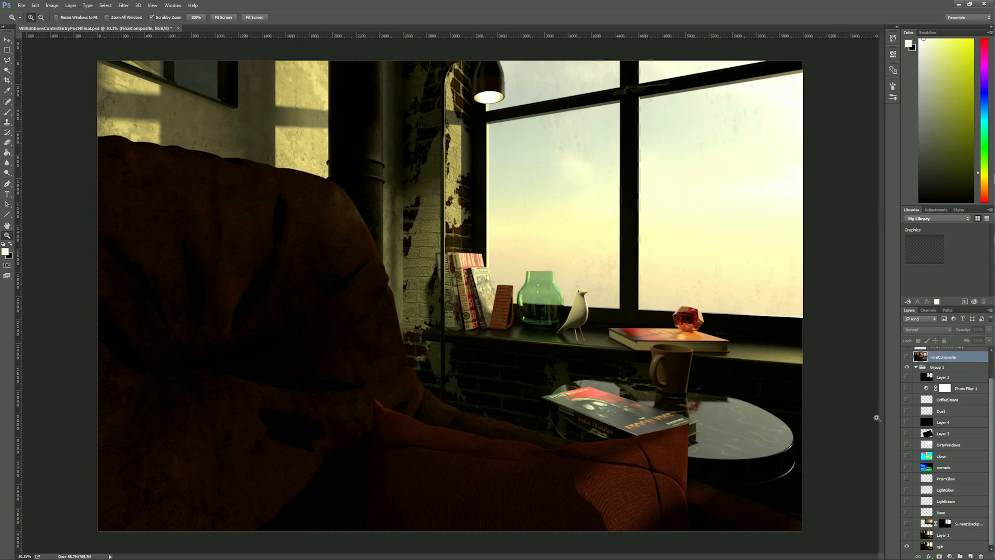
Examine the base render's leather chair, plaster wall, pipe and brickwork at close range for texture detail
scroll(914, 410, "up", 2)
scroll(914, 403, "down", 3)
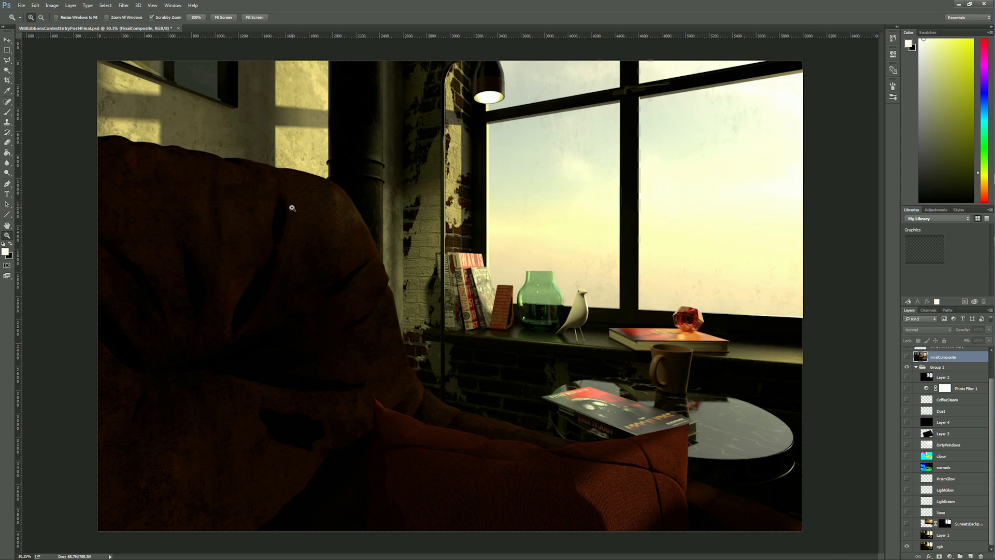
left_click_drag(292, 207, 342, 201)
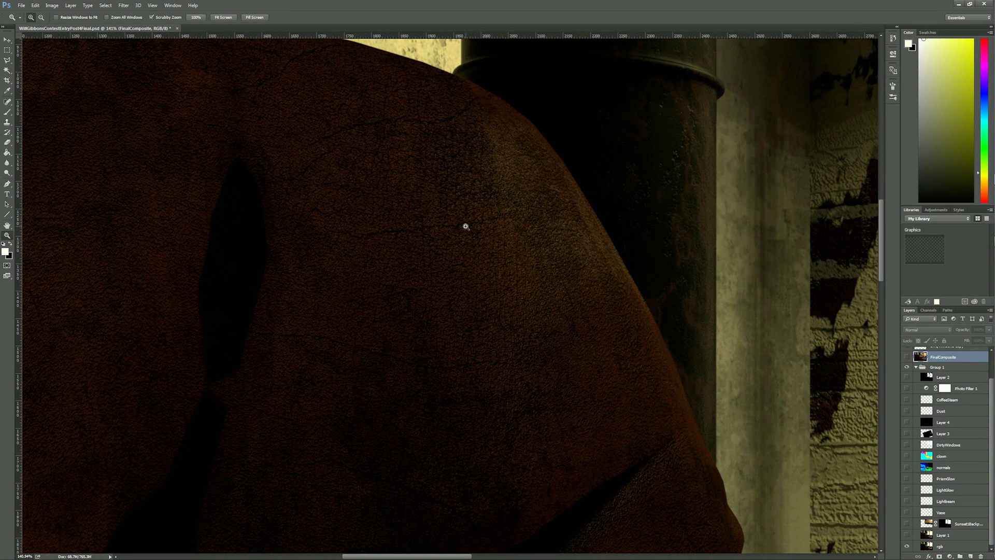
left_click_drag(515, 224, 384, 416)
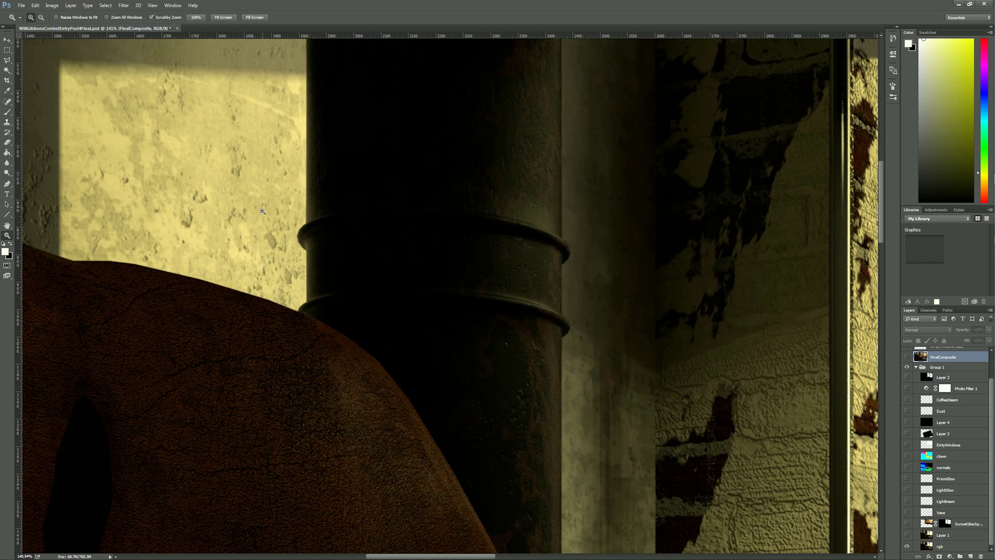
left_click_drag(262, 211, 399, 311)
left_click_drag(182, 220, 570, 409)
left_click_drag(563, 334, 111, 142)
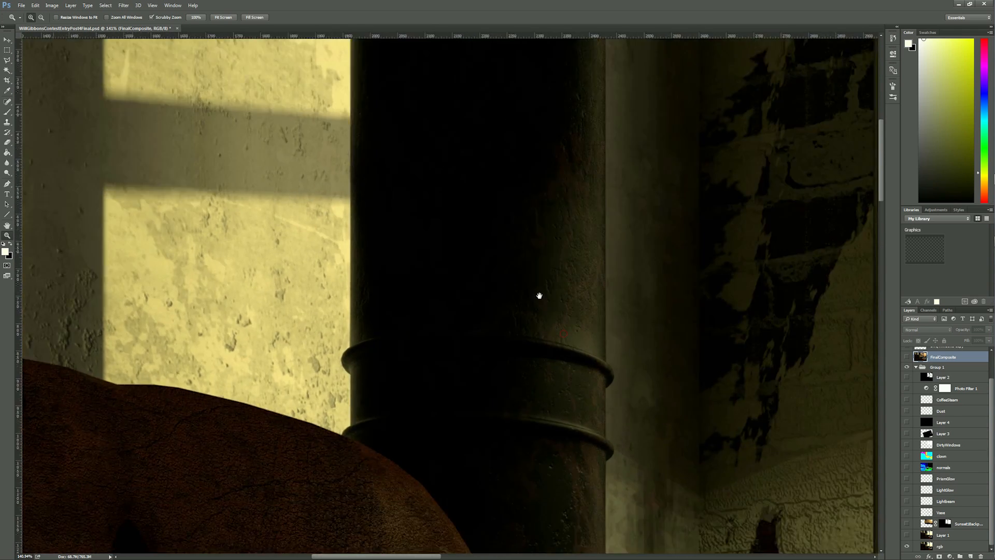
left_click_drag(539, 295, 311, 222)
left_click_drag(444, 266, 577, 129)
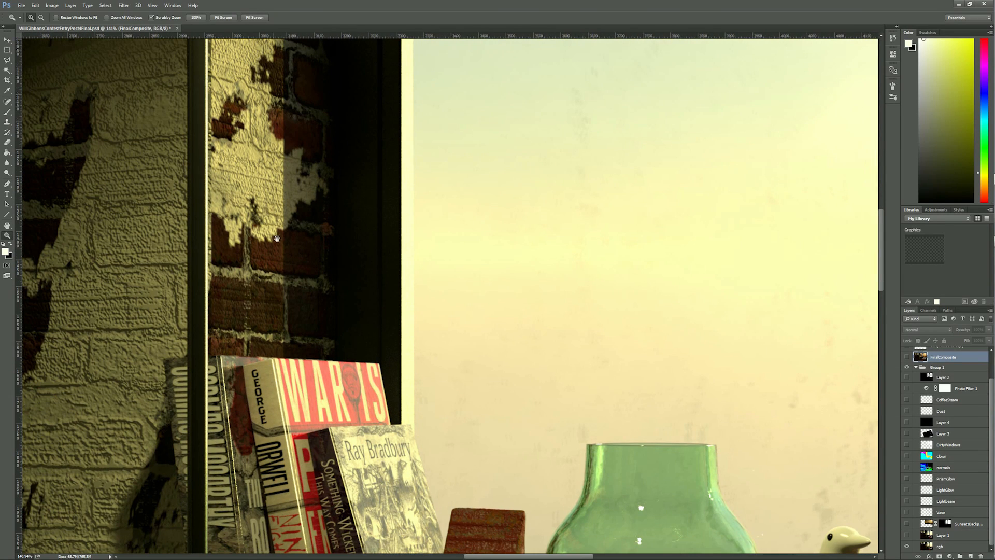
left_click_drag(191, 157, 377, 162)
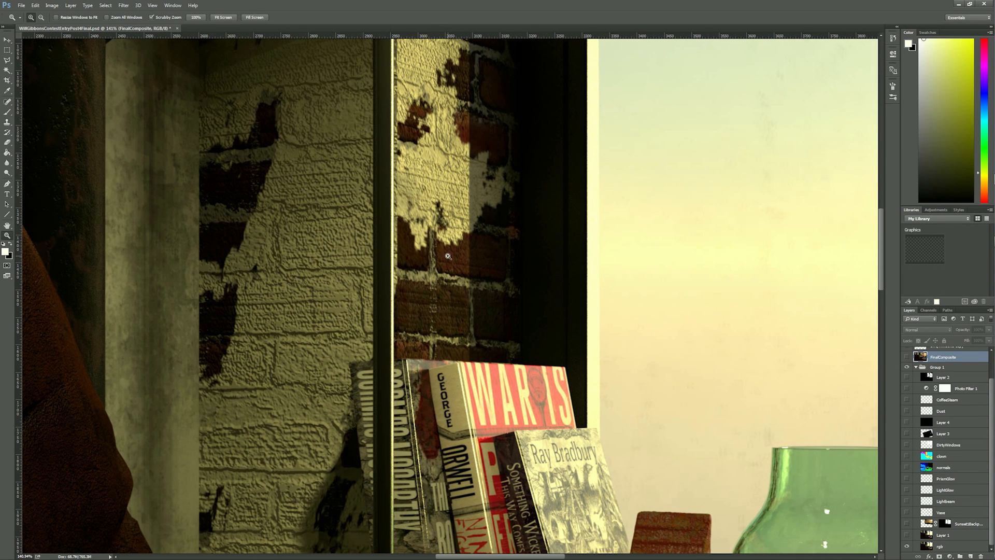
Examine the books, vase, bird, side table and red pillow in the base render, ending on the full image
left_click_drag(448, 256, 384, 267)
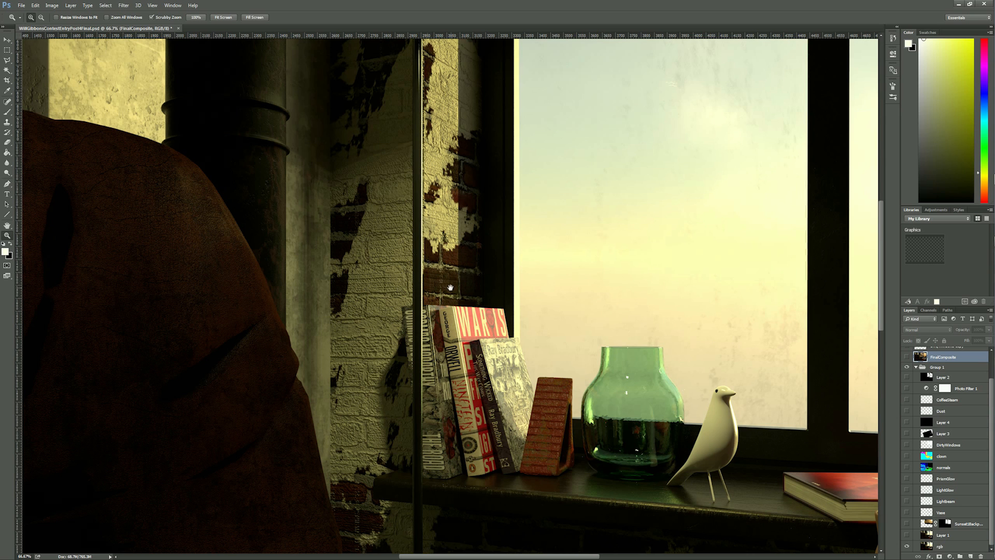
scroll(444, 289, "down", 3)
scroll(444, 289, "right", 2)
scroll(438, 323, "right", 2)
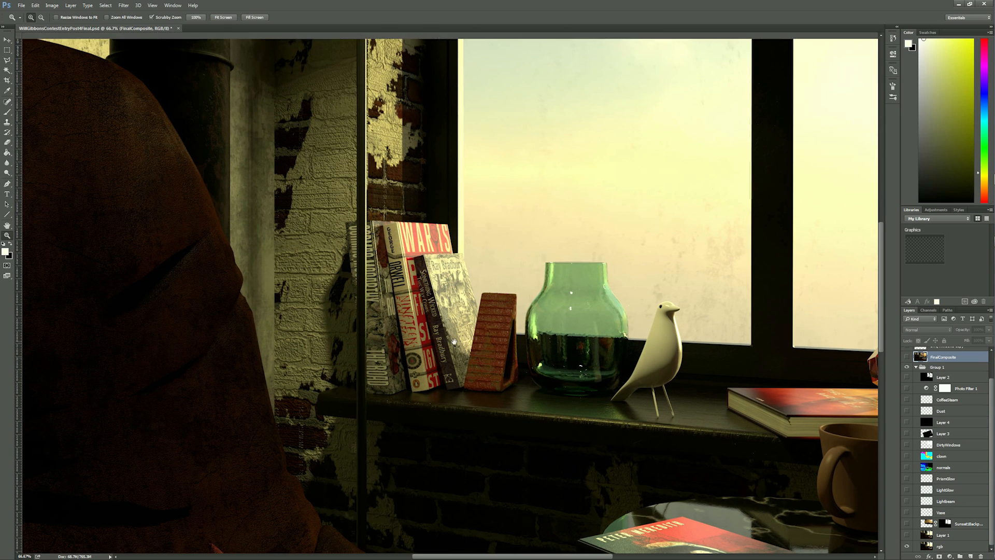
scroll(437, 323, "down", 3)
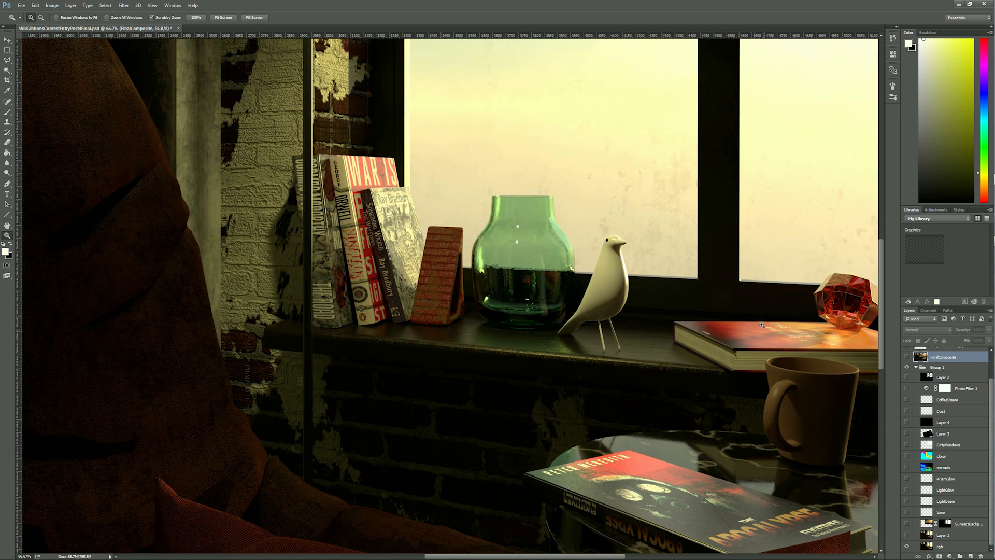
left_click_drag(664, 384, 531, 263)
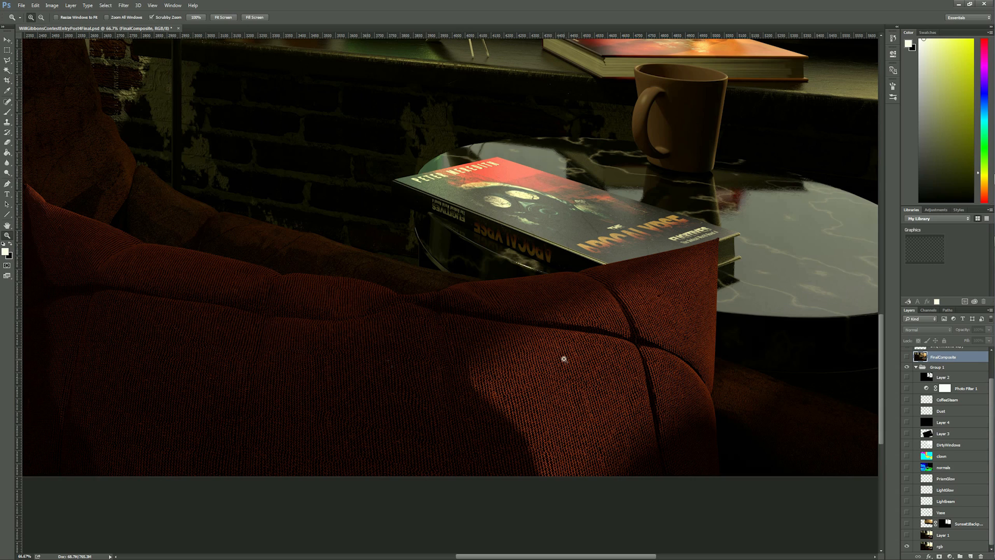
scroll(486, 202, "up", 5)
left_click_drag(409, 174, 527, 220)
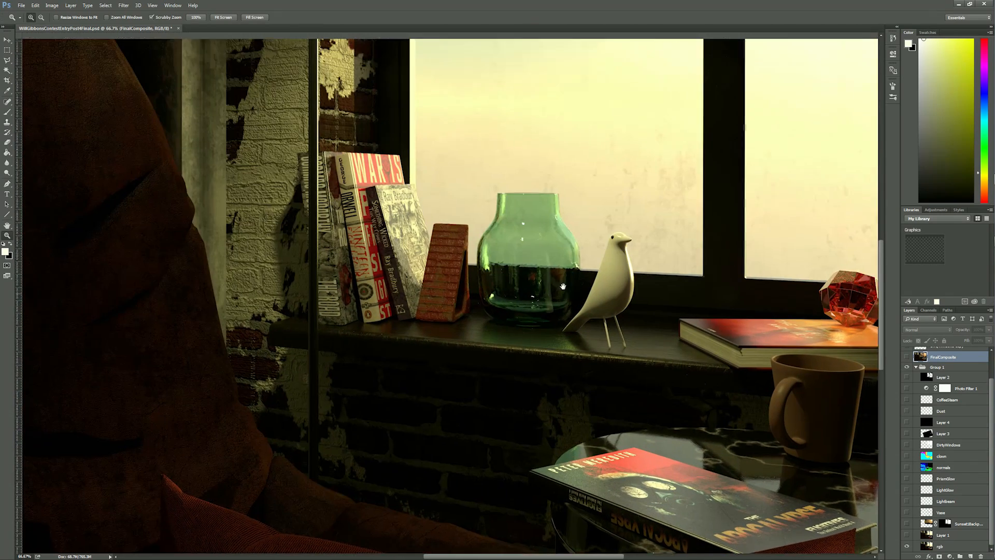
left_click_drag(642, 224, 617, 176)
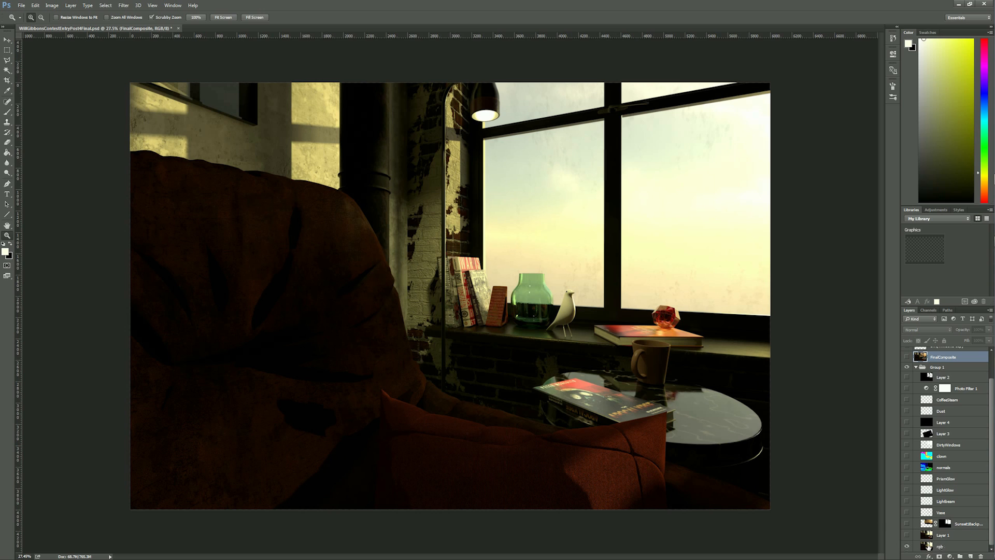
Make Layer 1 visible above the rgb layer, toggling it to compare the chair and brick wall with and without it
left_click(906, 535)
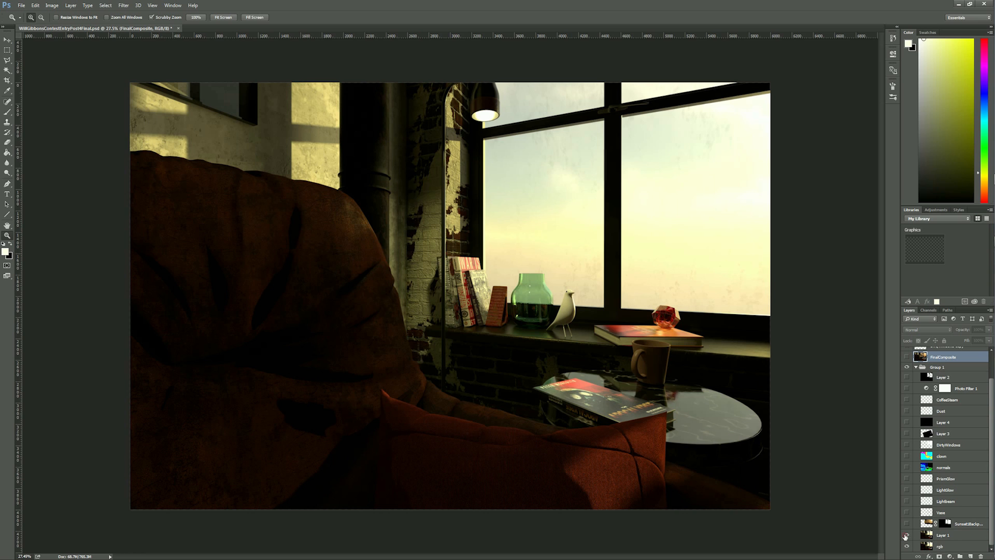
left_click(906, 535)
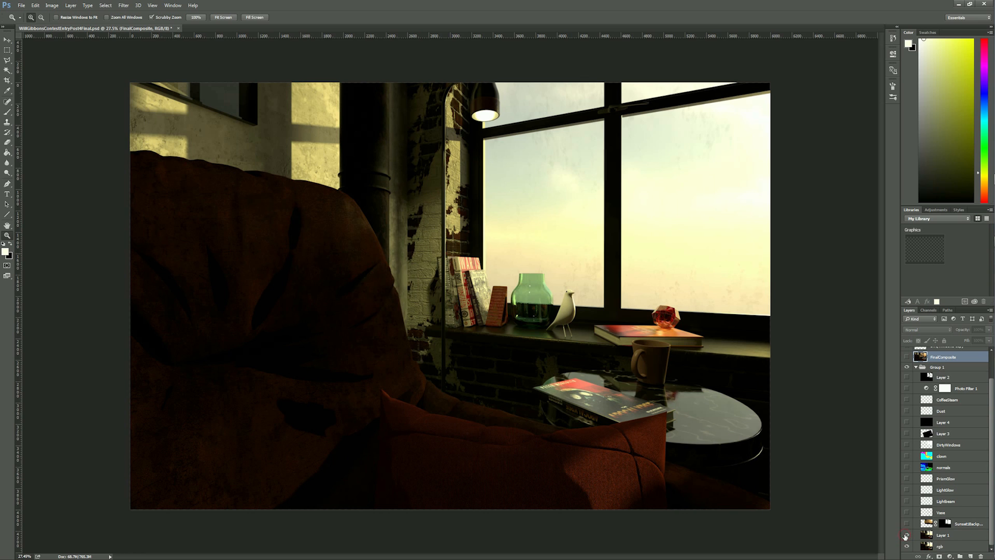
left_click(906, 536)
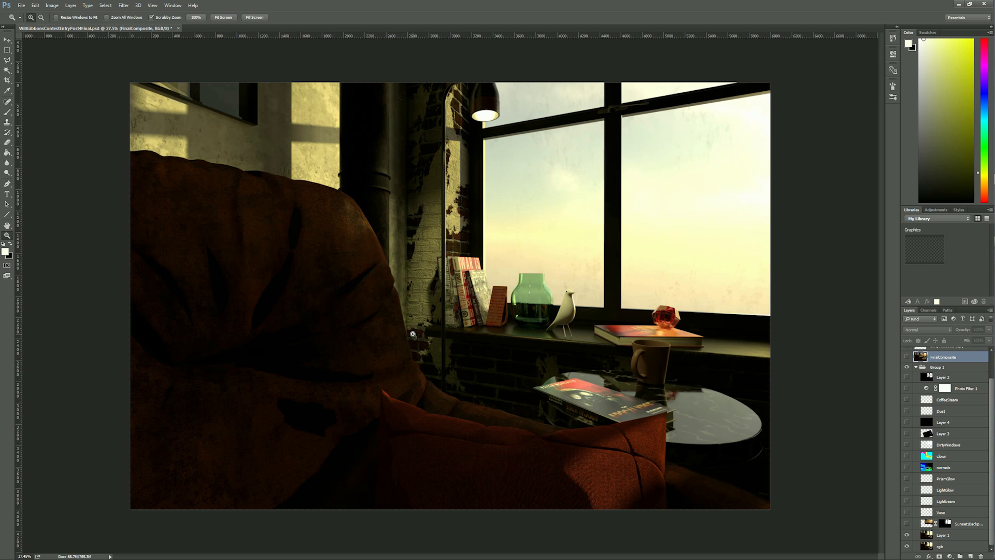
left_click_drag(410, 284, 443, 268)
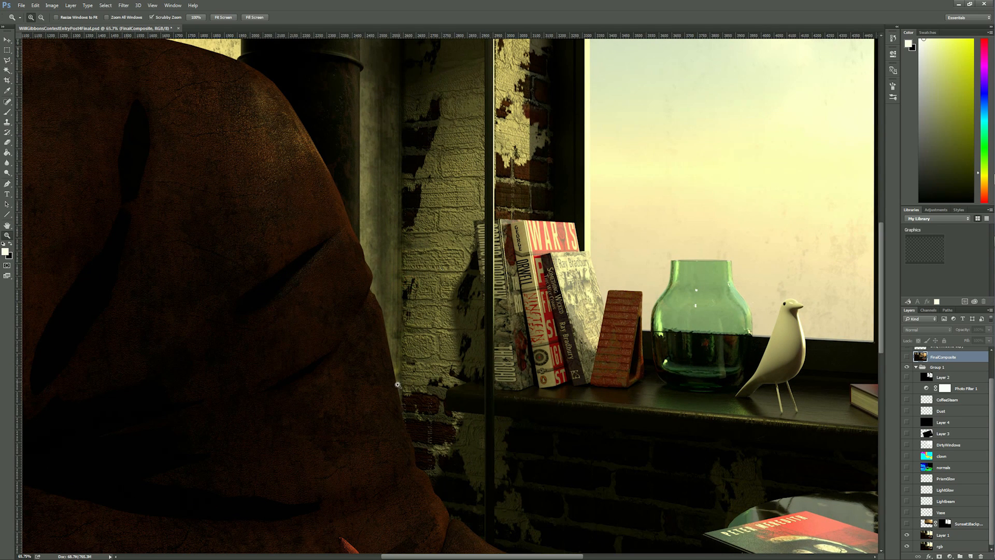
left_click(905, 534)
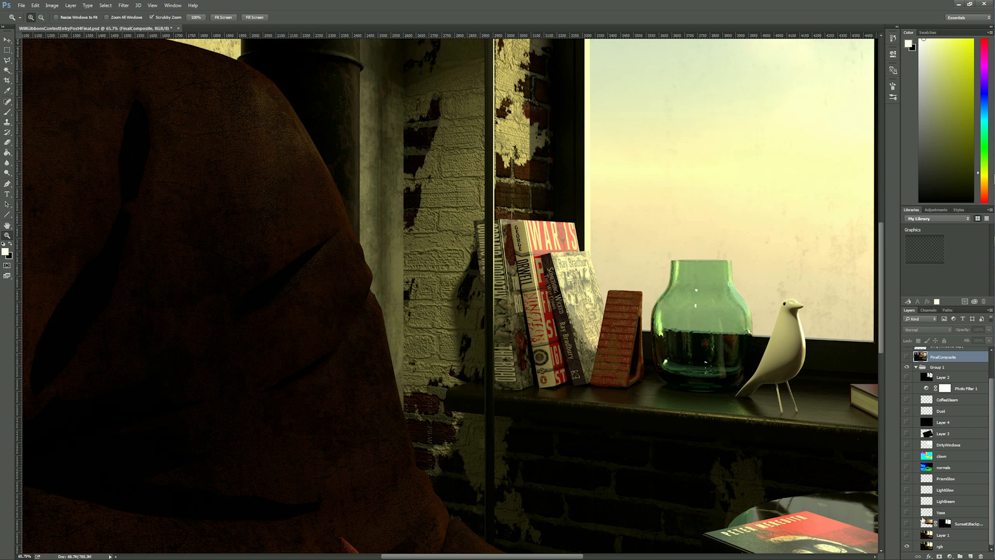
left_click(907, 534)
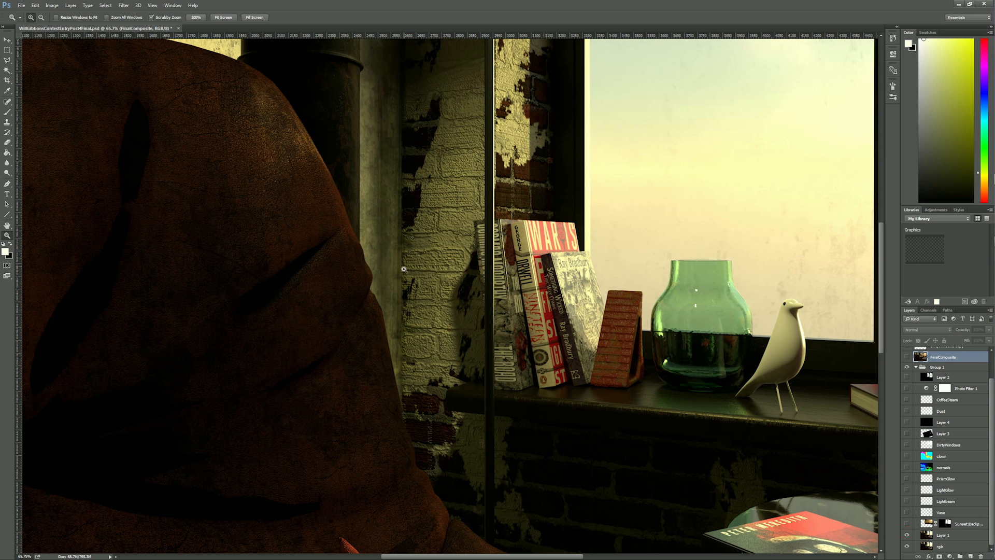
left_click_drag(457, 353, 390, 353)
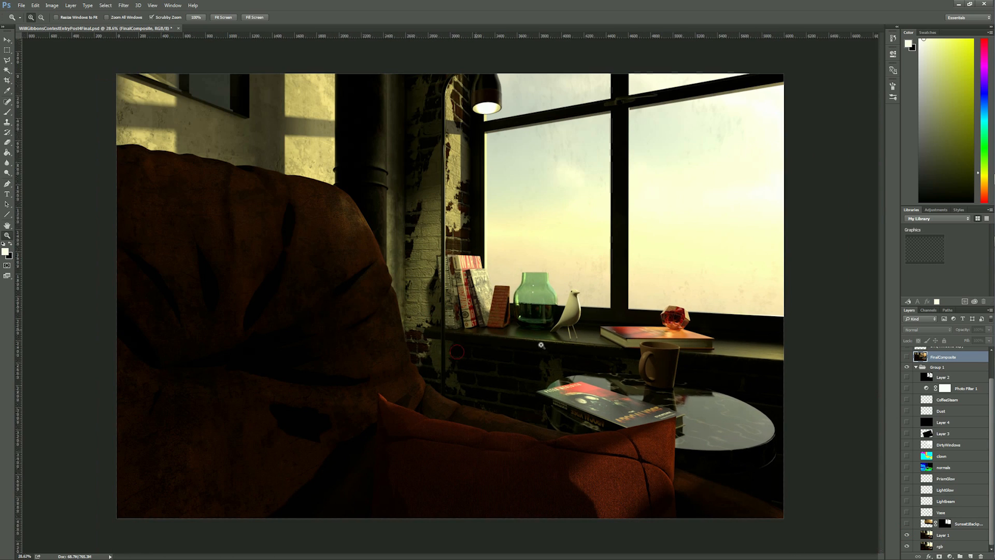
Compare the image with Layer 1 on and off, including a close look at the side table, mug and red pillow
left_click(907, 534)
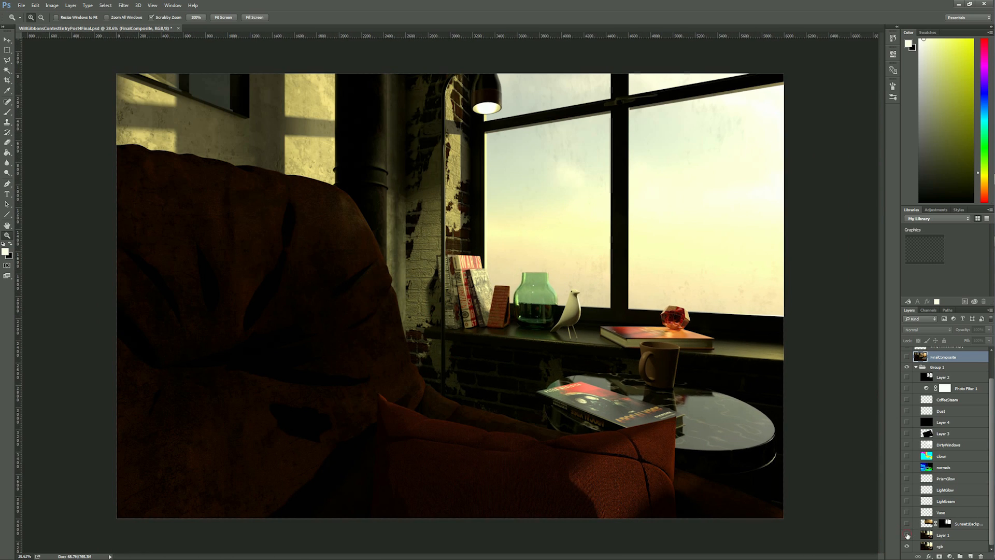
left_click(908, 534)
left_click(907, 535)
left_click(907, 535)
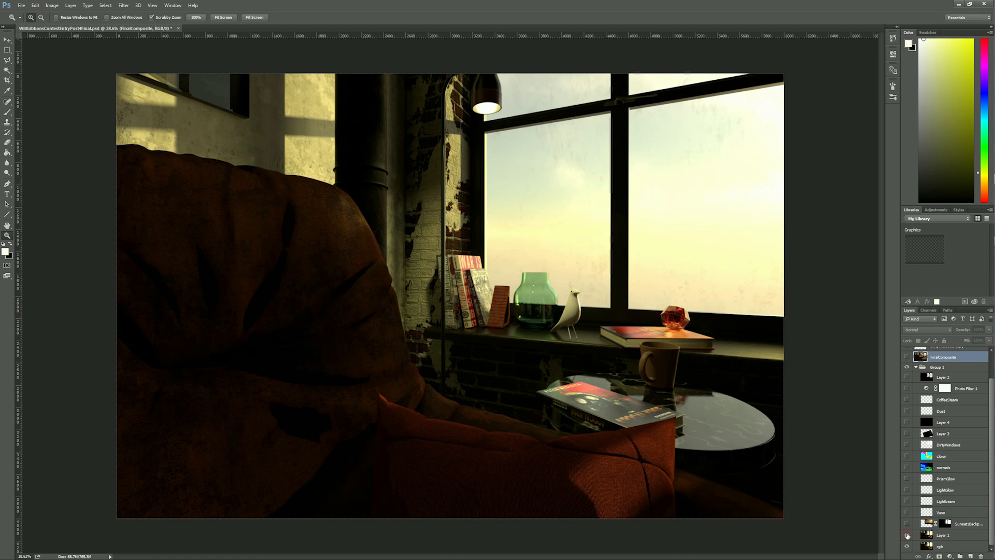
left_click(907, 535)
left_click_drag(768, 474, 768, 454)
key("ctrl+r")
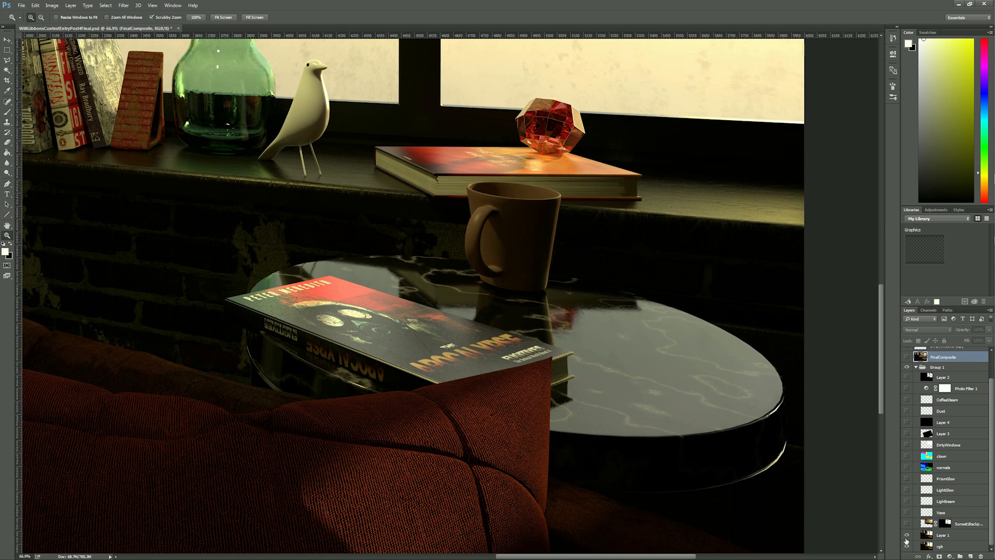
left_click(906, 538)
left_click_drag(674, 427, 613, 381)
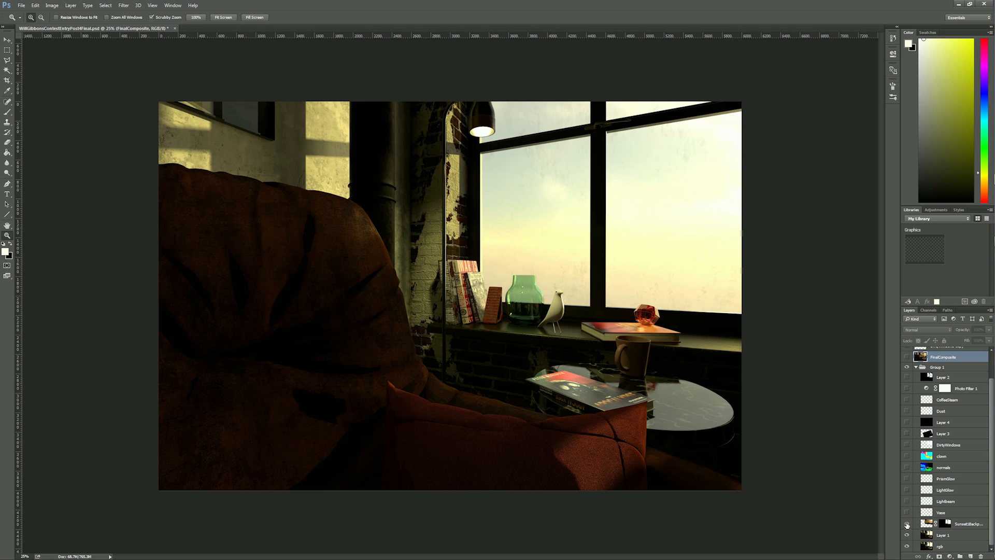
Make the sunset background layer visible behind the window, and briefly preview the DirtyWindows layer over it
left_click(907, 524)
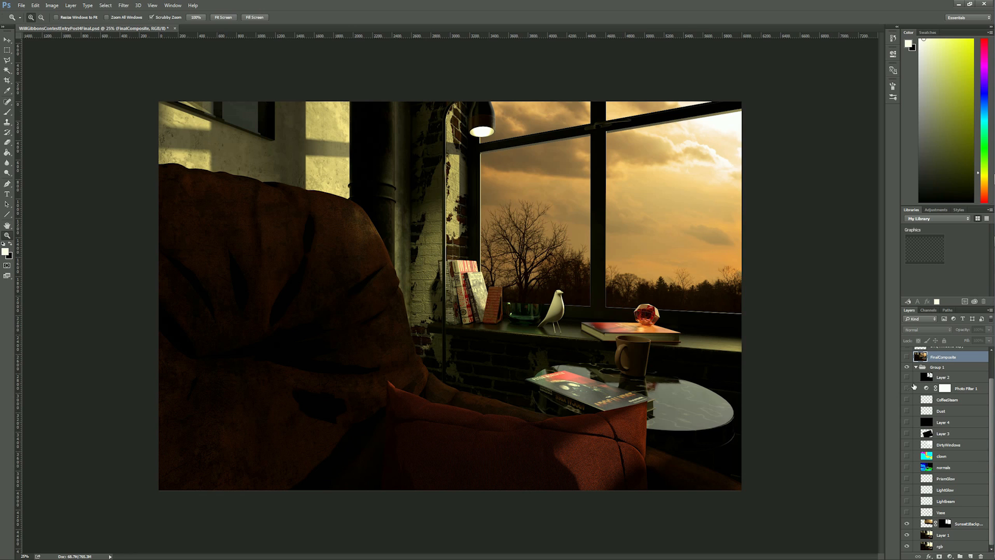
left_click(908, 445)
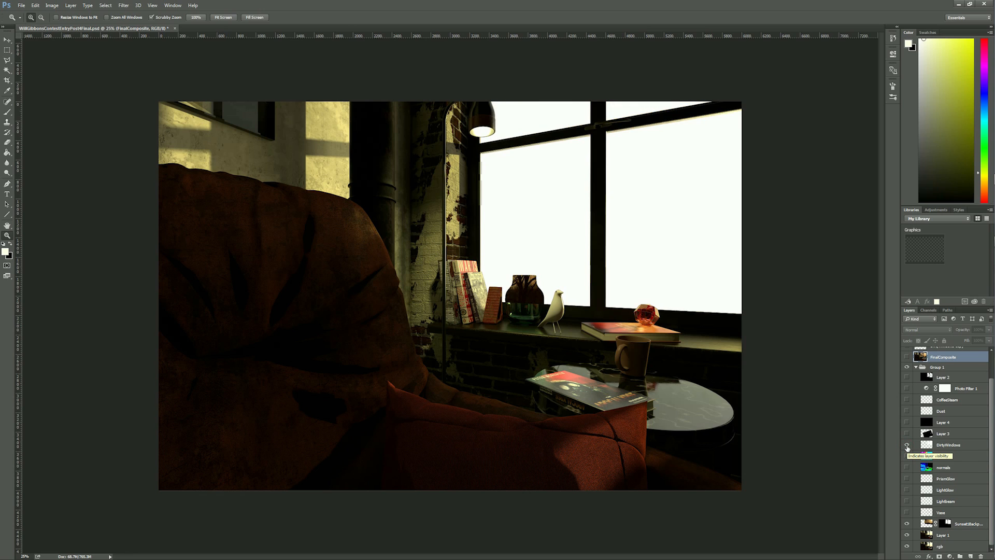
left_click(907, 446)
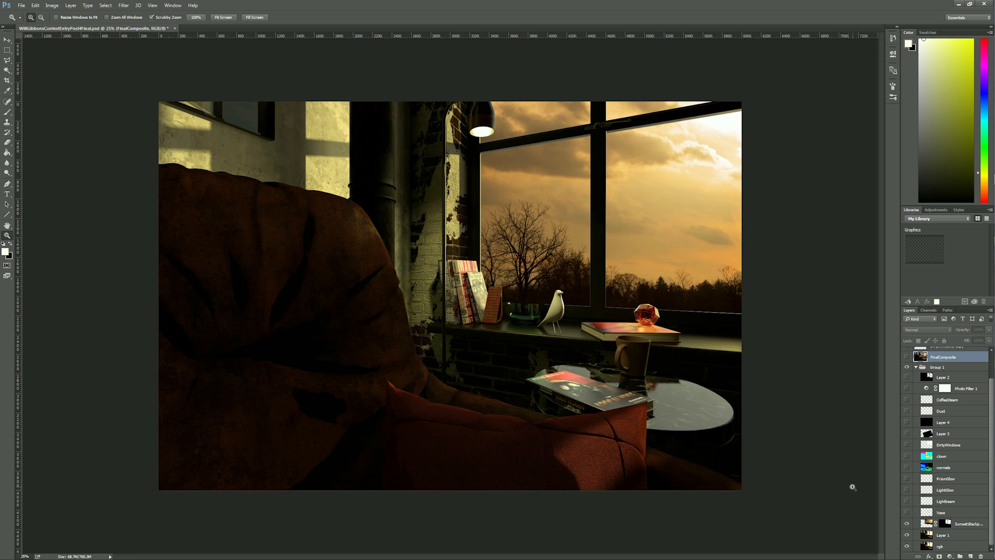
Make the Vase layer visible, toggling it to compare the green vase against the sunset background
left_click(908, 513)
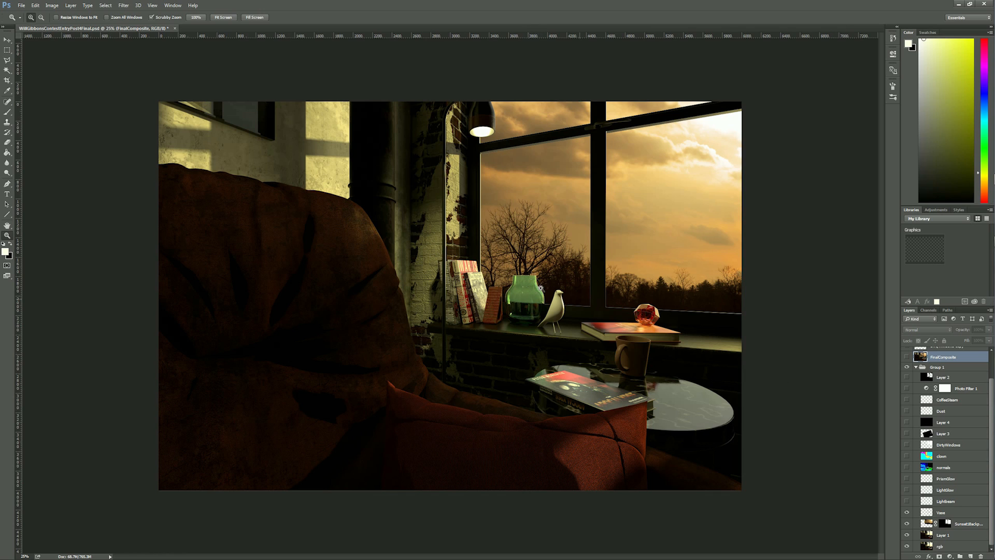
left_click(906, 512)
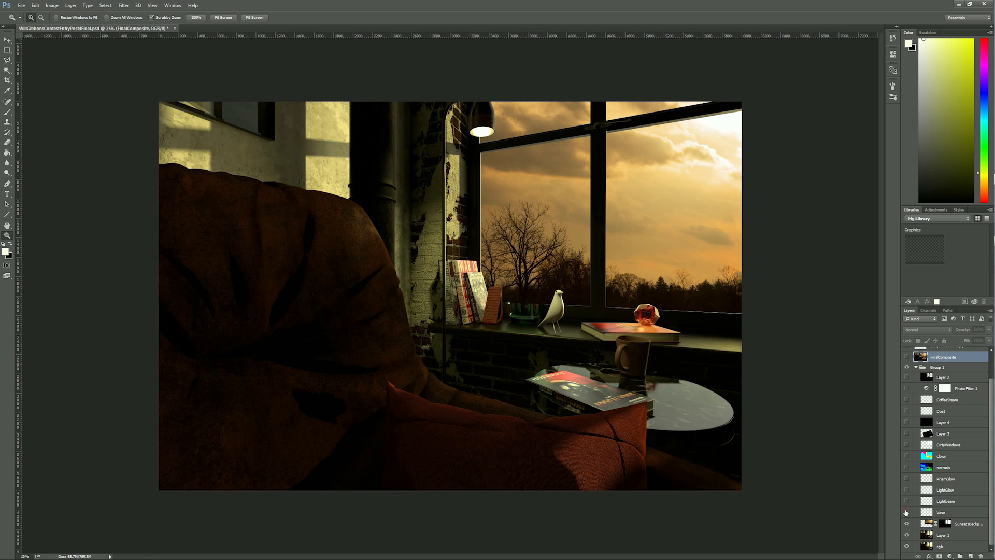
left_click(906, 513)
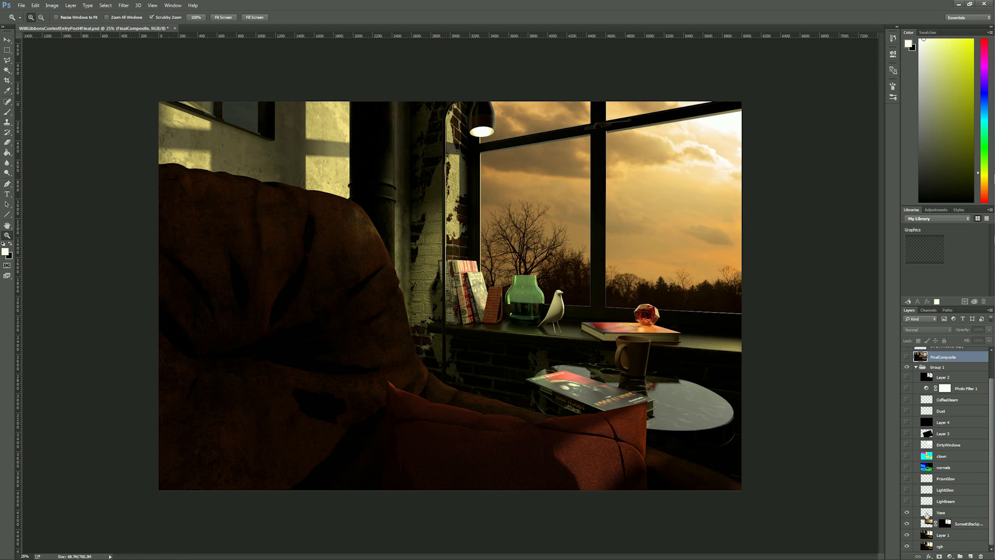
Make the Lightbeam, LightGlow and PrismGlow layers visible to add the lamp's light and the prism's glow
left_click(907, 501)
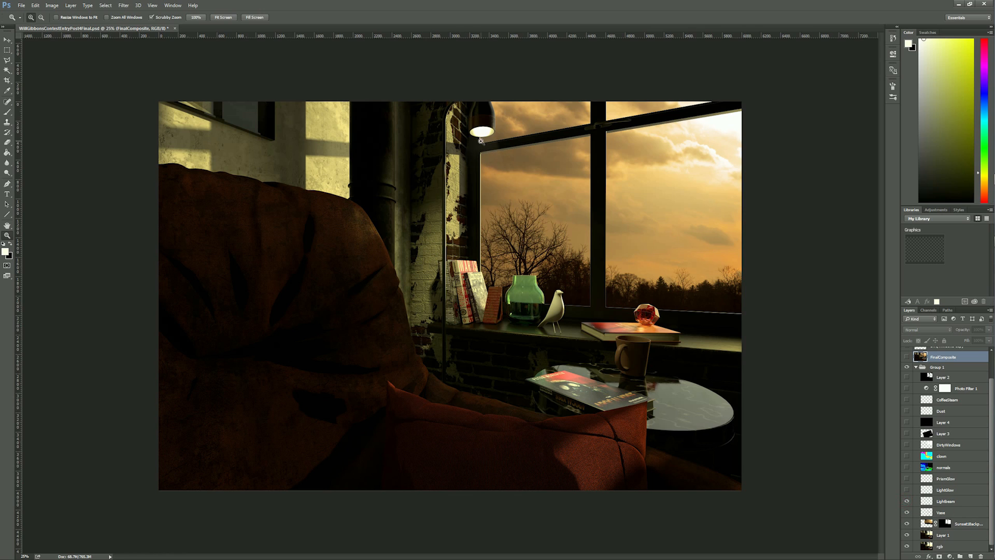
left_click(908, 490)
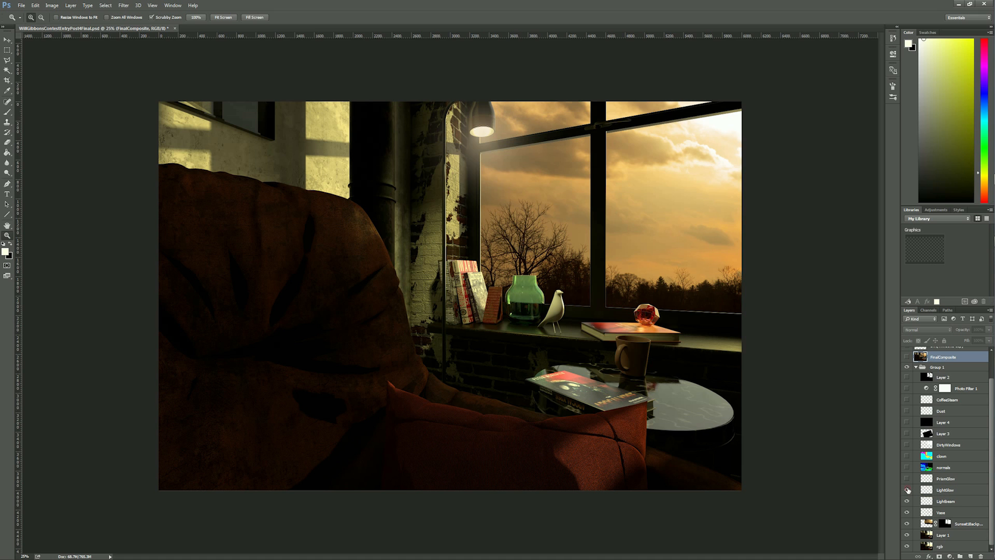
mouse_move(530, 149)
left_mouse_down()
mouse_move(542, 151)
mouse_move(523, 144)
mouse_move(541, 154)
left_mouse_up()
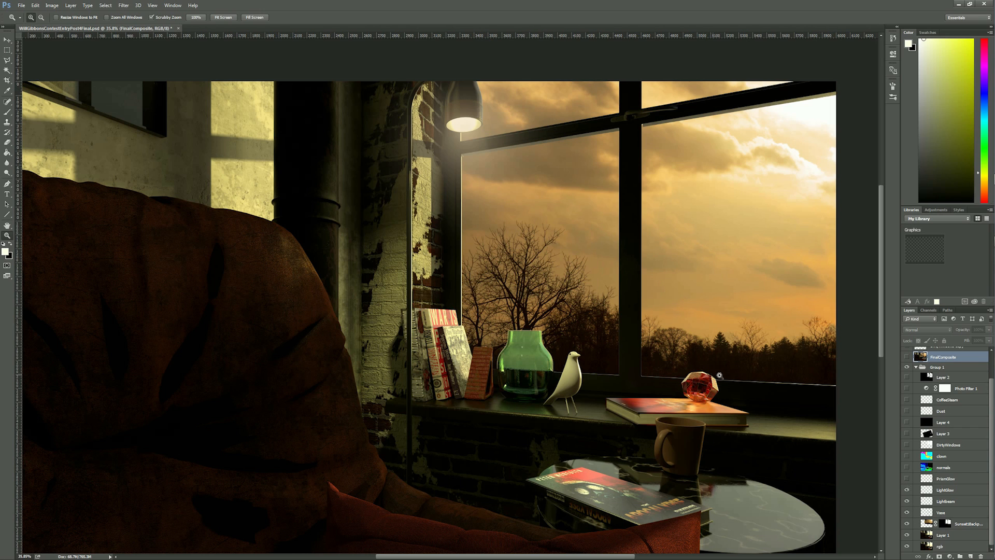
left_click(908, 480)
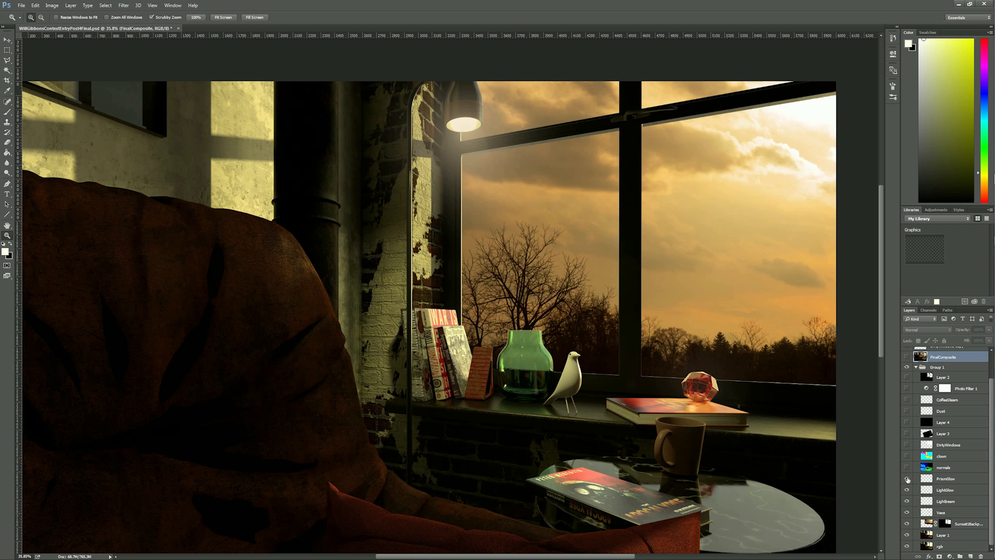
Make Layer 3 visible, and preview the normals, clown and DirtyWindows layers one at a time, hiding each again
left_click(908, 434)
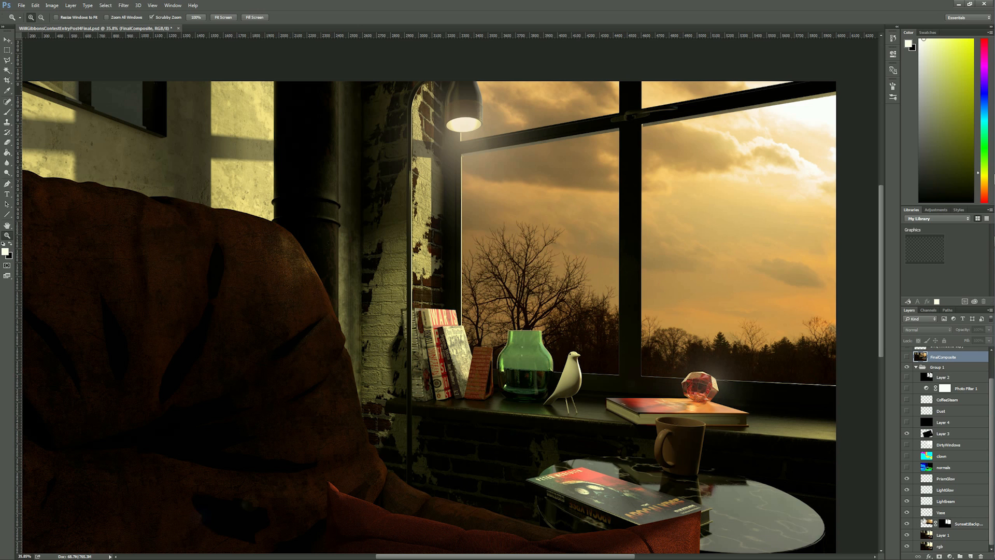
left_click(907, 468)
left_click(907, 468)
left_click(907, 456)
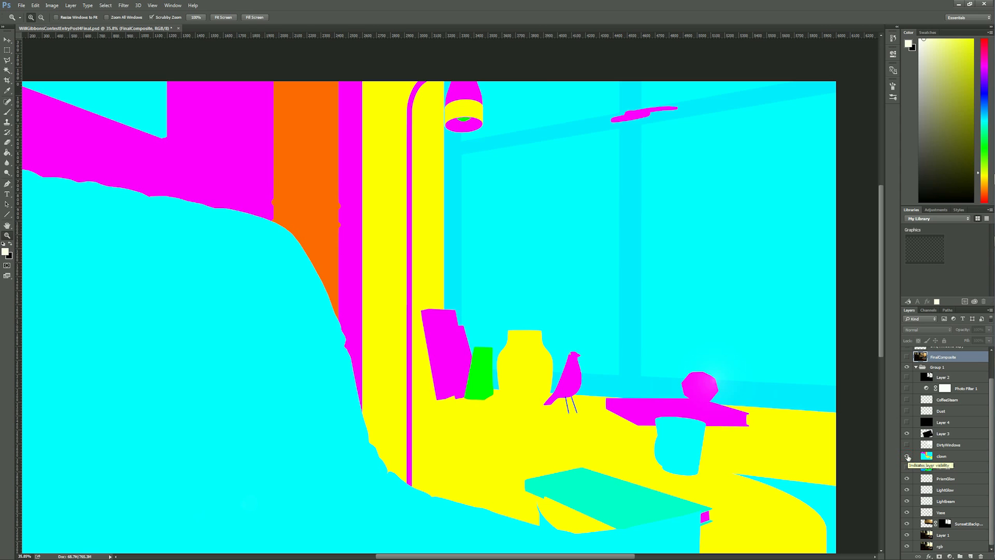
left_click(907, 457)
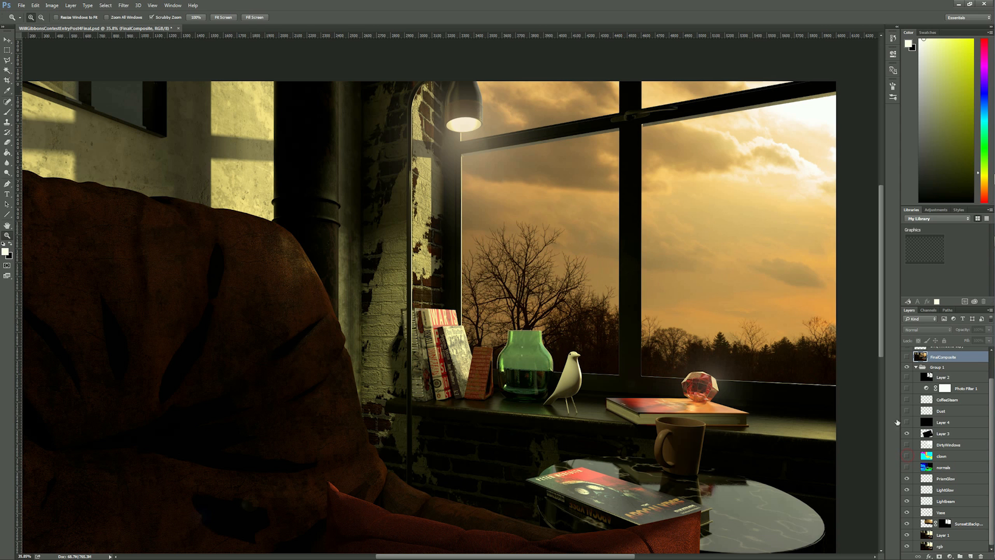
left_click(908, 445)
left_click(908, 444)
Make the Dust layer visible, comparing it on and off at close range beneath the lamp
left_click(908, 411)
left_click_drag(450, 155, 555, 234)
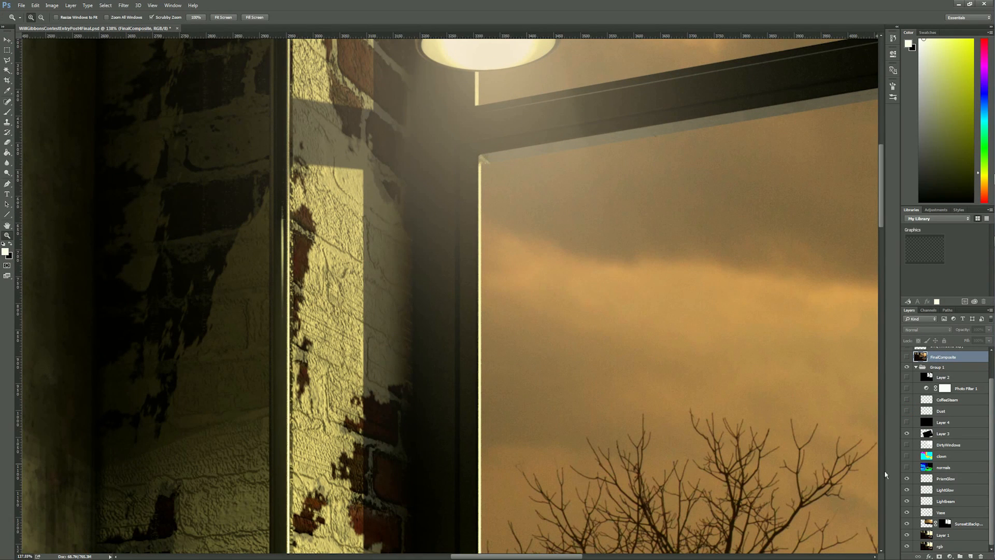
left_click(906, 412)
mouse_move(404, 278)
left_mouse_down()
mouse_move(435, 271)
mouse_move(401, 269)
left_mouse_up()
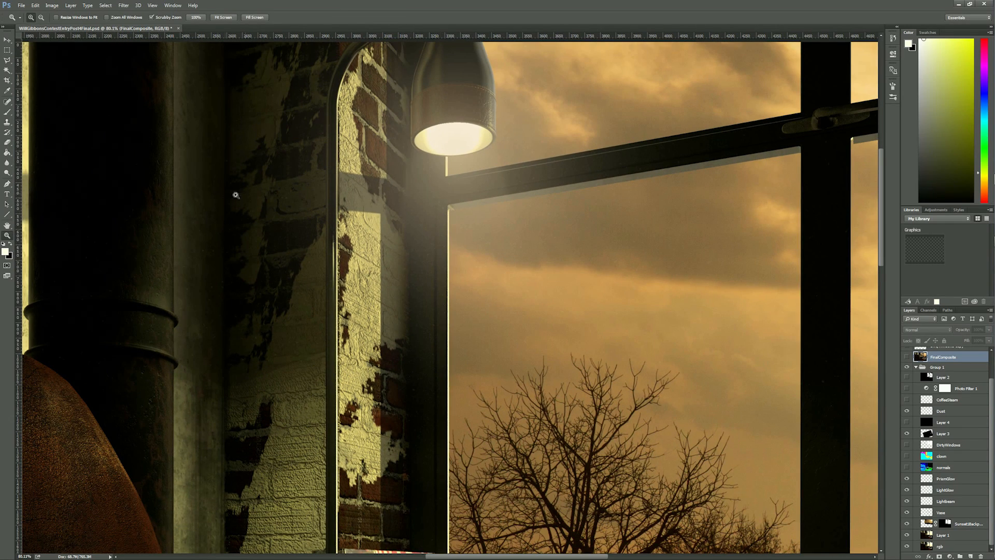
left_click_drag(495, 231, 466, 225)
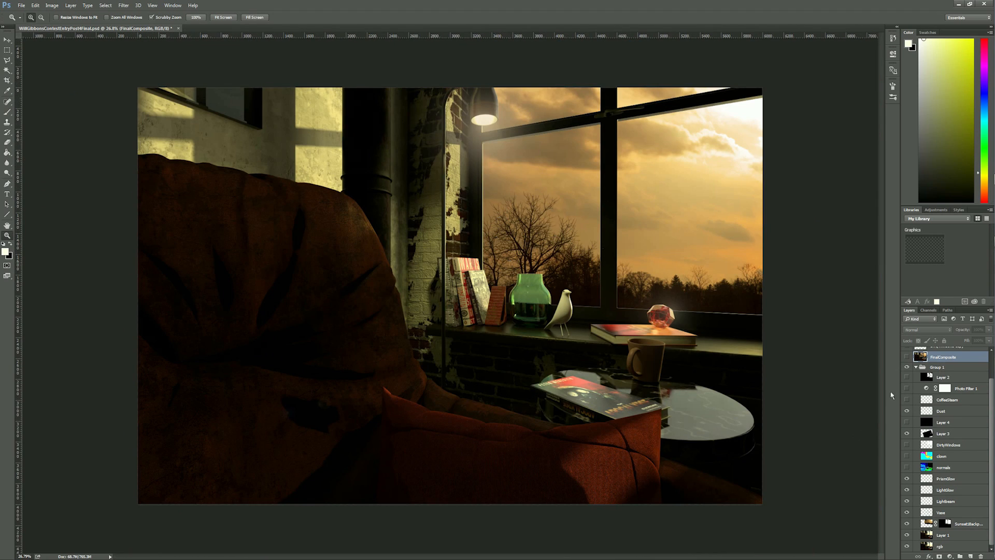
Make the CoffeeSteam layer visible above the mug and turn on the Photo Filter 1 adjustment for the whole image
left_click_drag(671, 360, 695, 360)
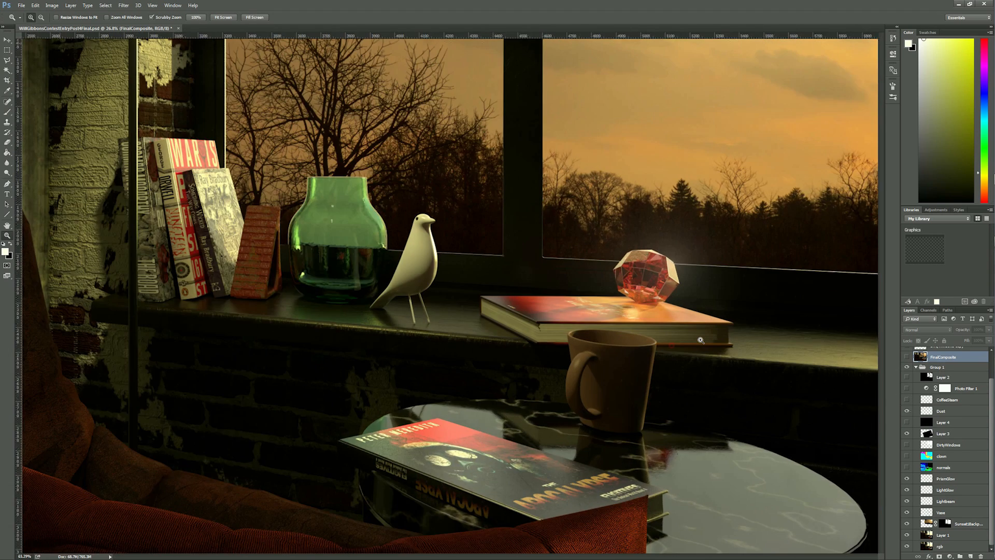
left_click(907, 400)
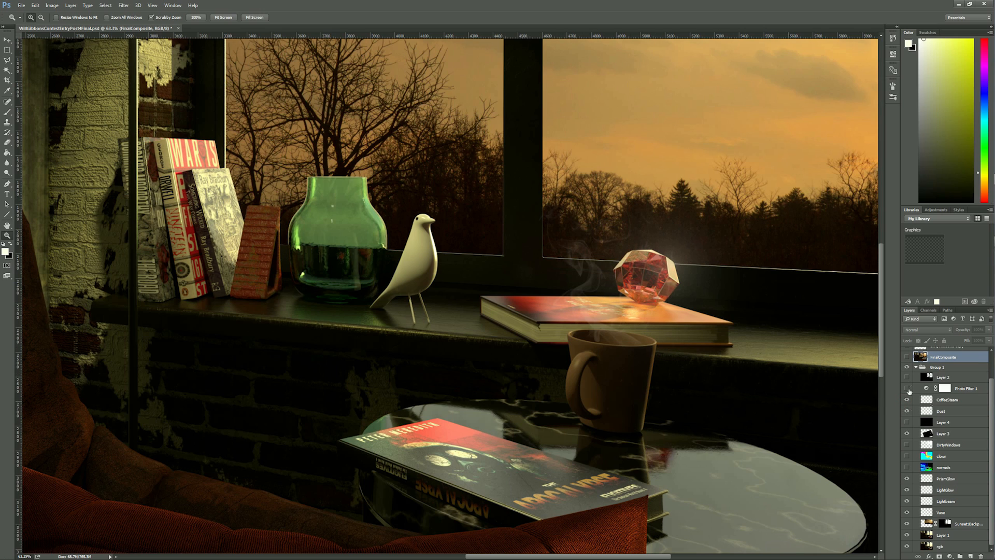
left_click_drag(676, 347, 648, 347)
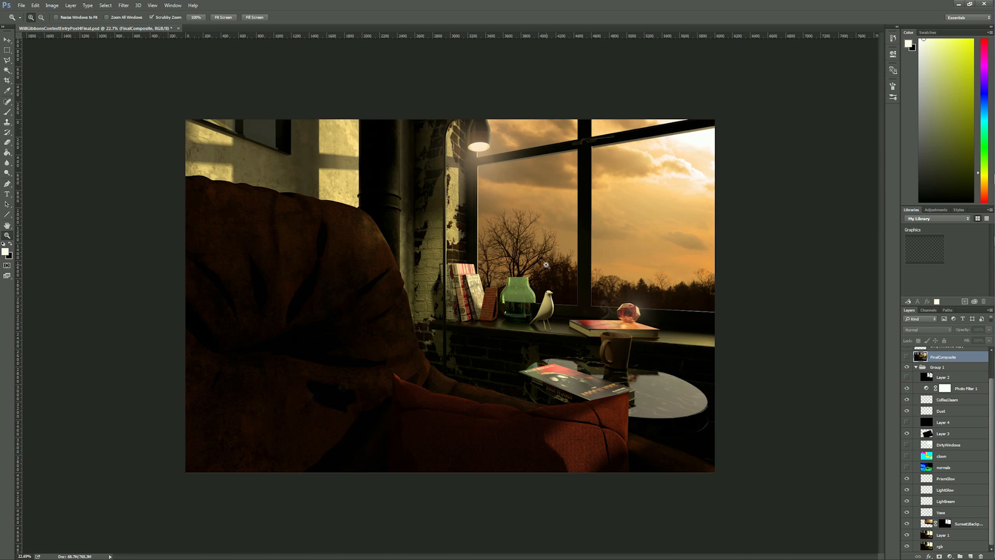
left_click_drag(547, 265, 560, 262)
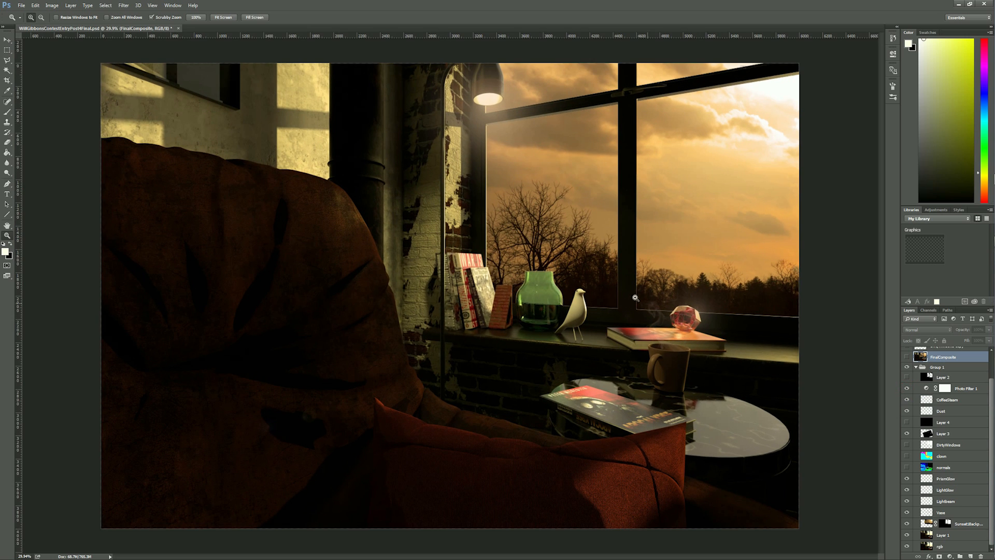
Compare the FinalComposite layer with the collapsed Group 1 by toggling it, and look through the group's layers again
left_click(916, 367)
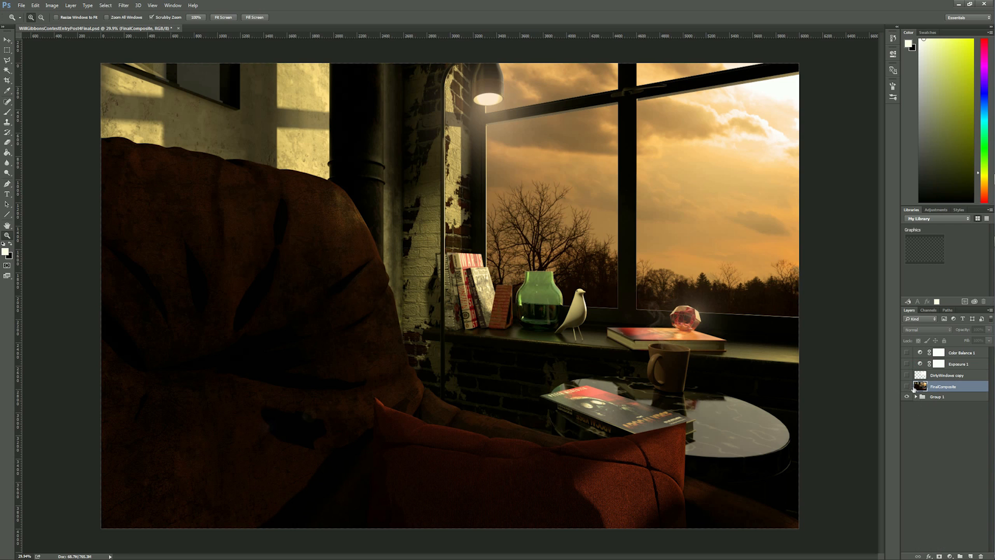
left_click(908, 387)
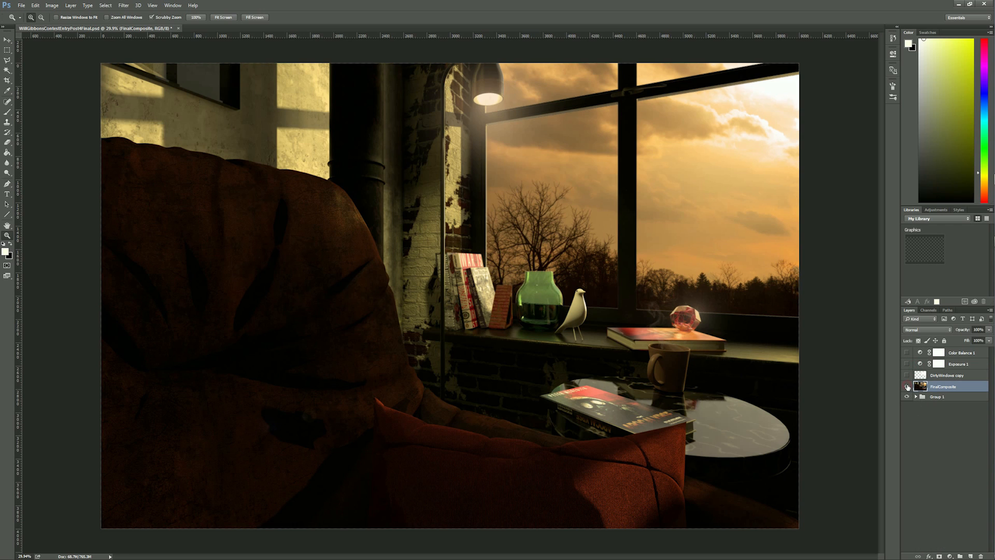
left_click(908, 387)
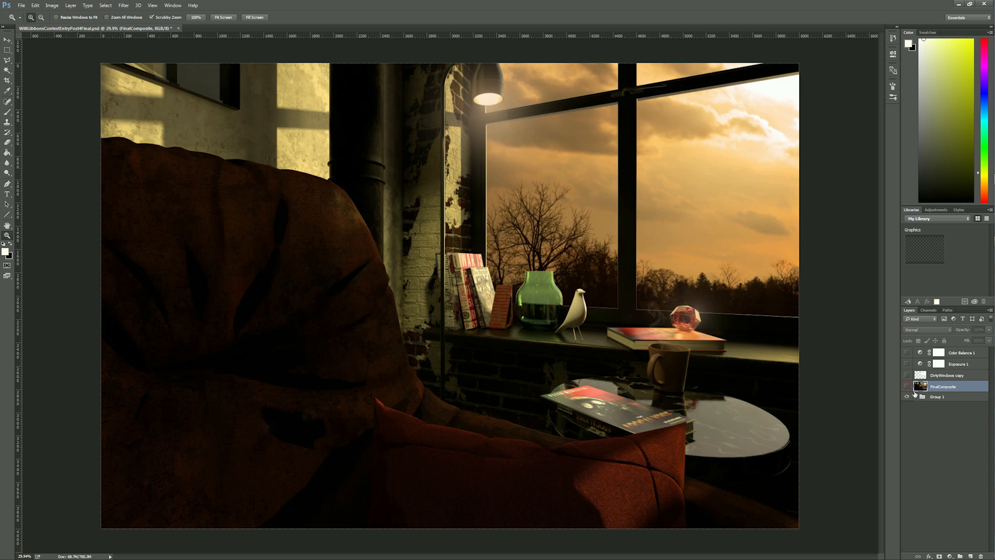
left_click(916, 397)
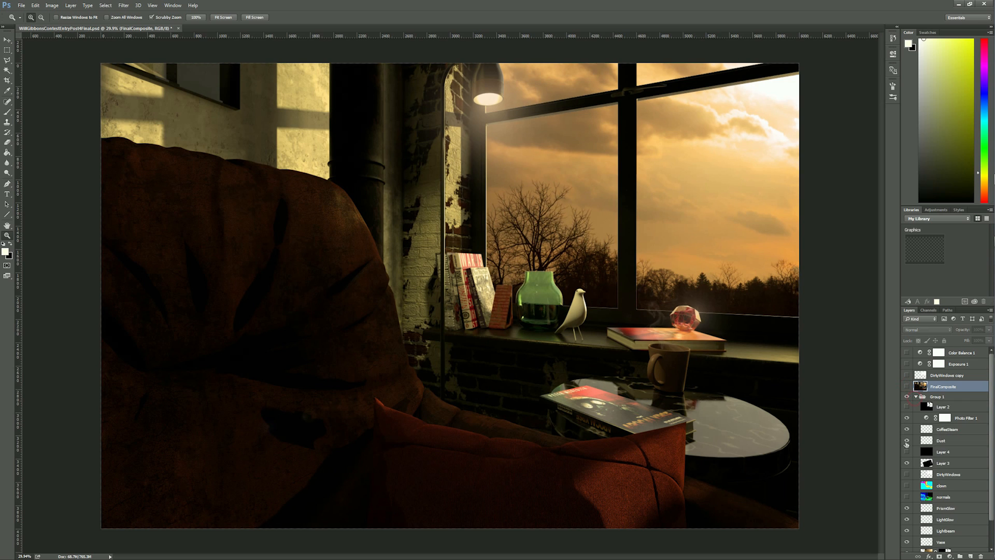
scroll(918, 456, "down", 1)
scroll(919, 451, "down", 1)
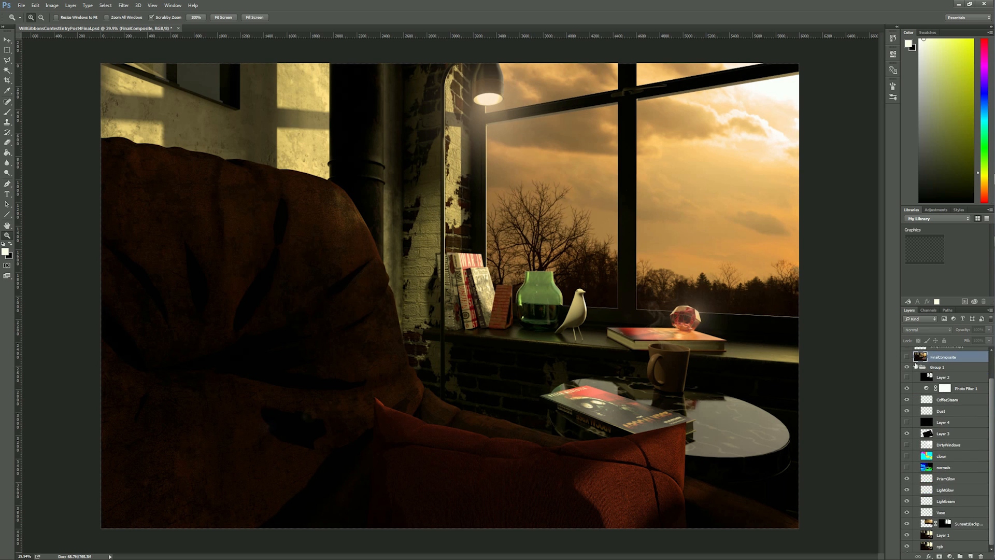
View the Alpha 1 channel's depth image on its own, and return to the RGB composite and the layer list
left_click(929, 310)
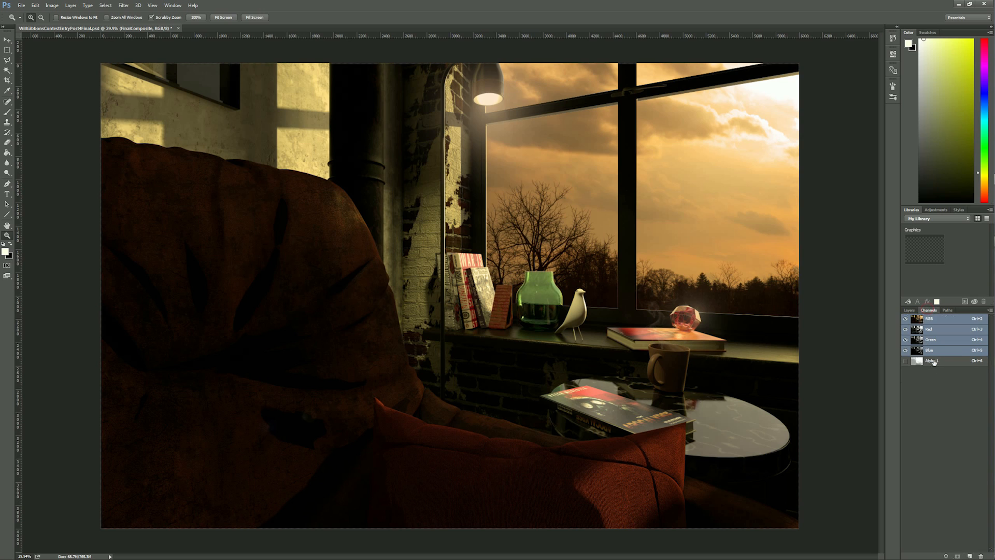
left_click(933, 361)
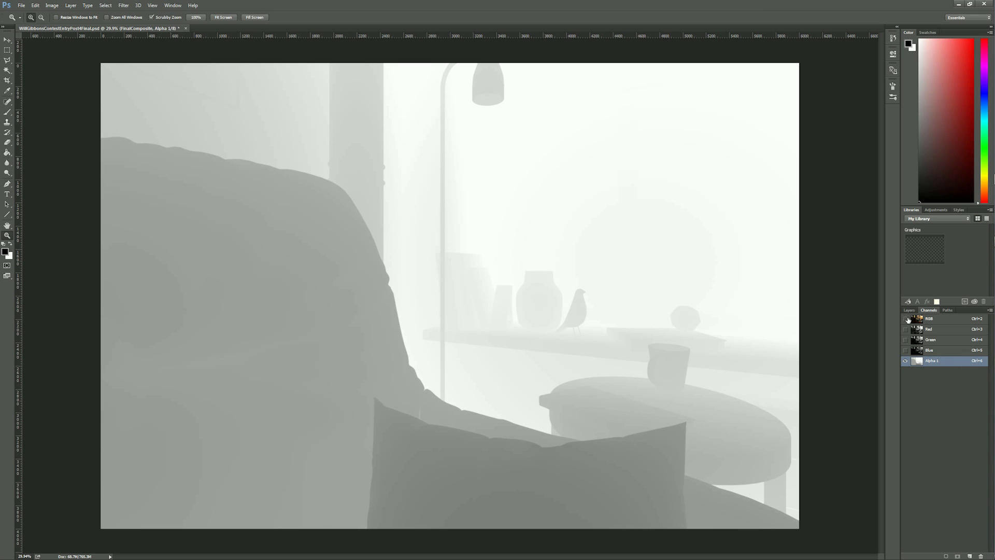
left_click(928, 318)
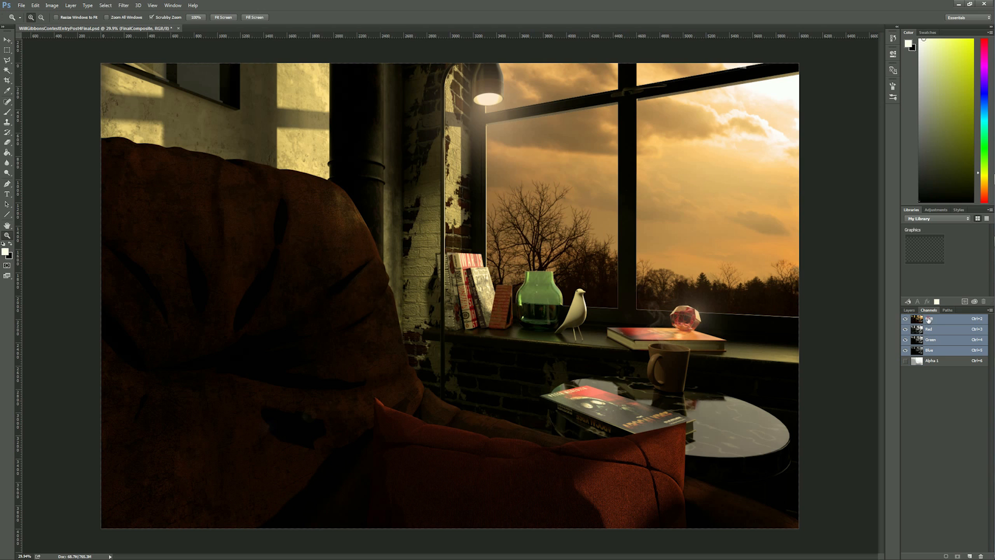
left_click(910, 310)
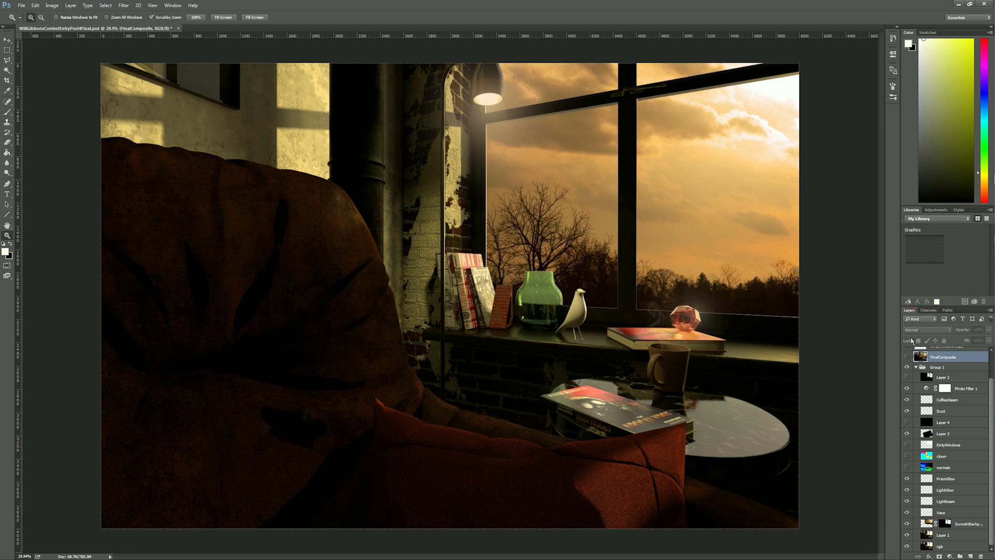
Collapse Group 1 and make the FinalComposite layer above it visible
left_click(916, 367)
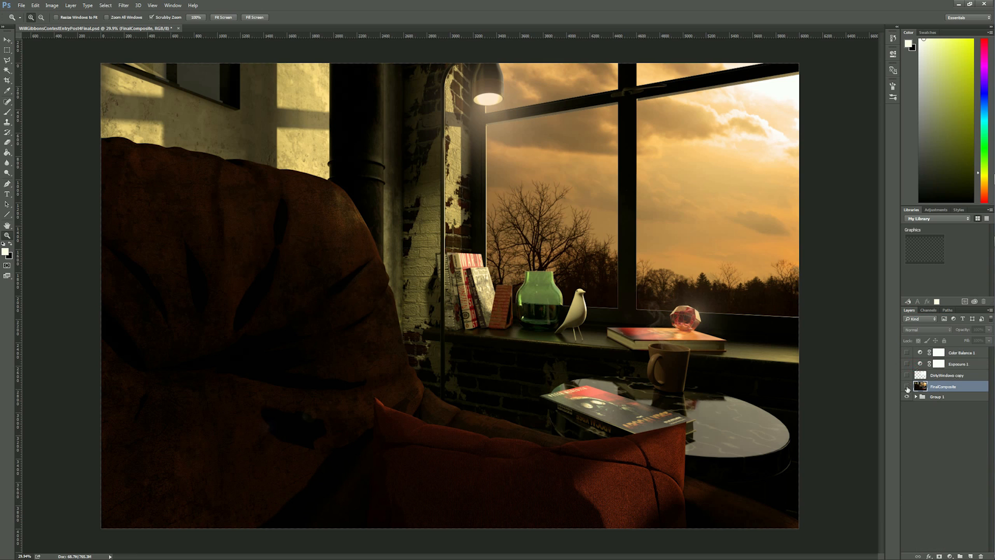
left_click(907, 386)
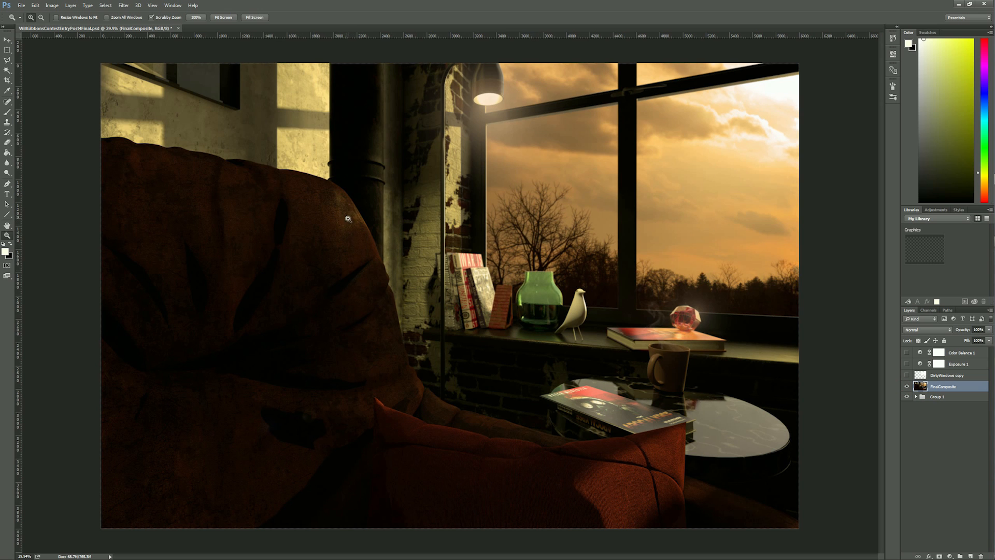
Examine the composite's armchair leather, brick wall, books and green vase up close, and return to the whole image
left_click_drag(353, 217, 407, 202)
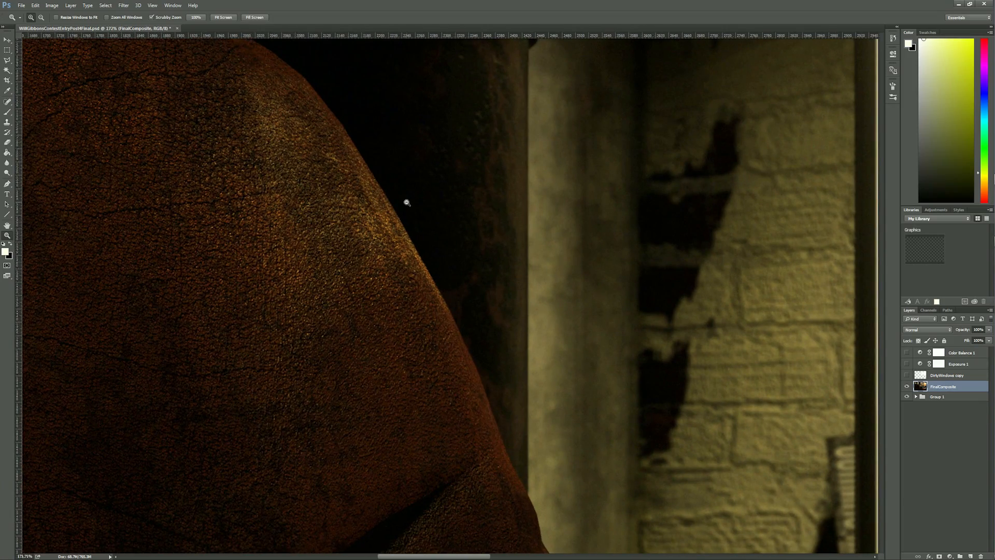
left_click_drag(444, 238, 412, 238)
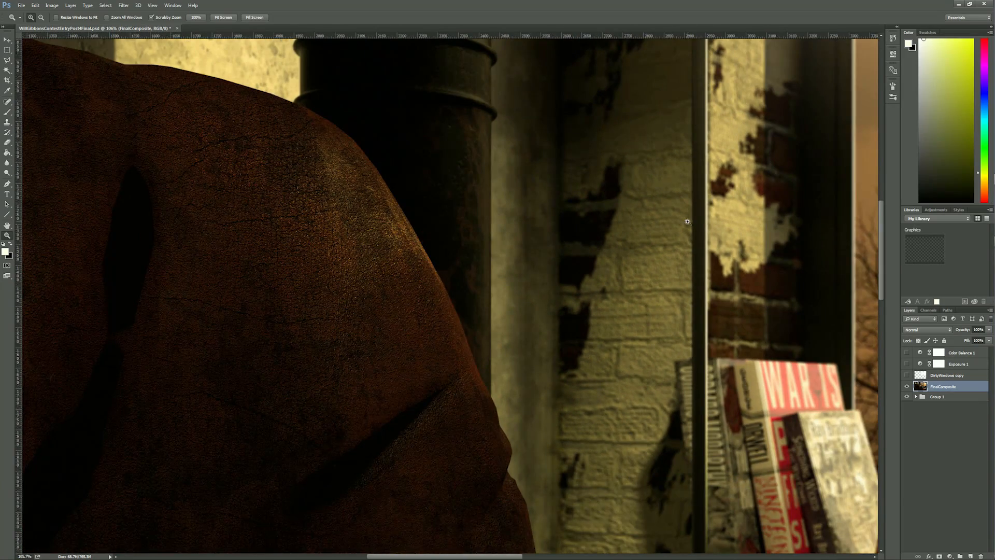
left_click_drag(604, 257, 484, 258)
left_click_drag(541, 296, 520, 226)
left_click_drag(646, 351, 553, 256)
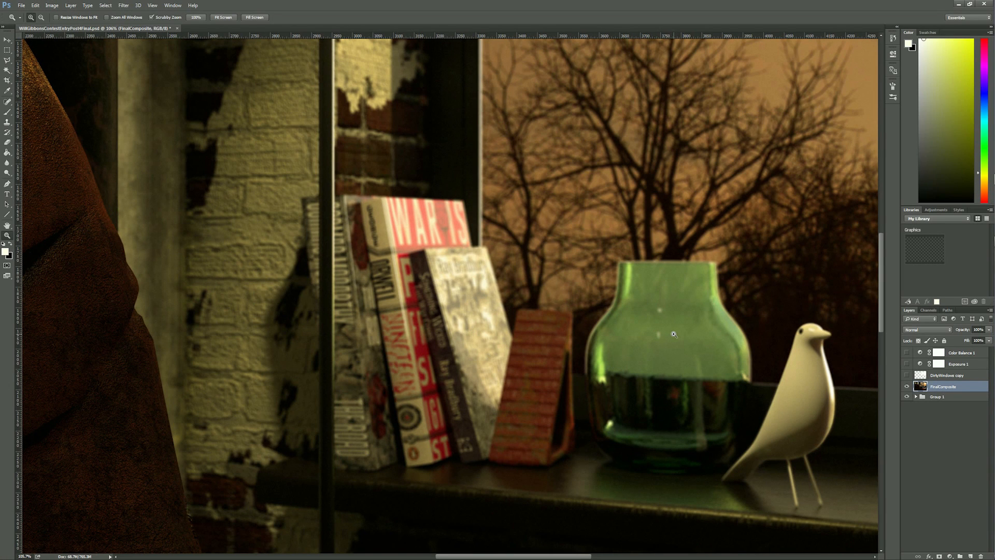
left_click_drag(674, 335, 585, 300)
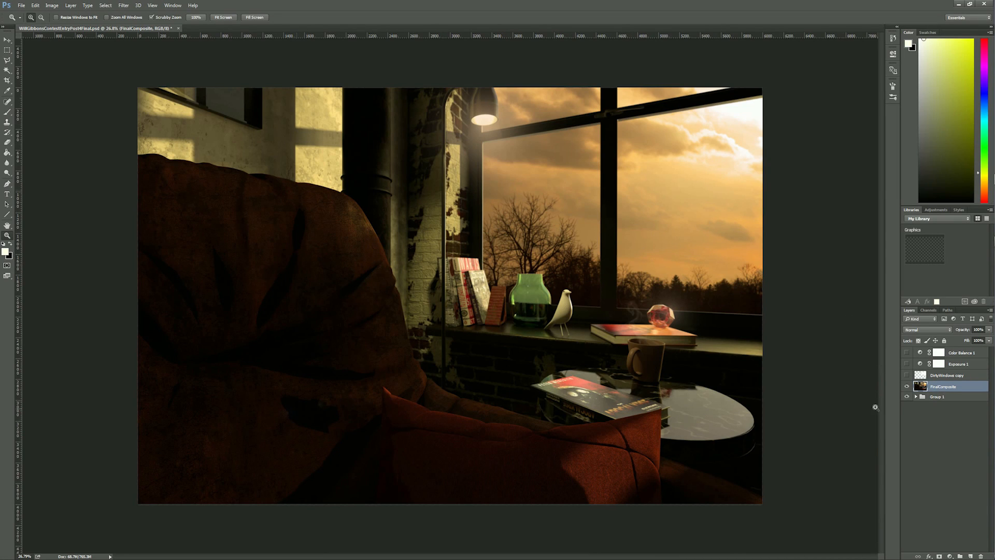
Compare the image with and without the DirtyWindows copy layer, and leave it, Exposure 1 and Color Balance 1 visible
left_click(907, 376)
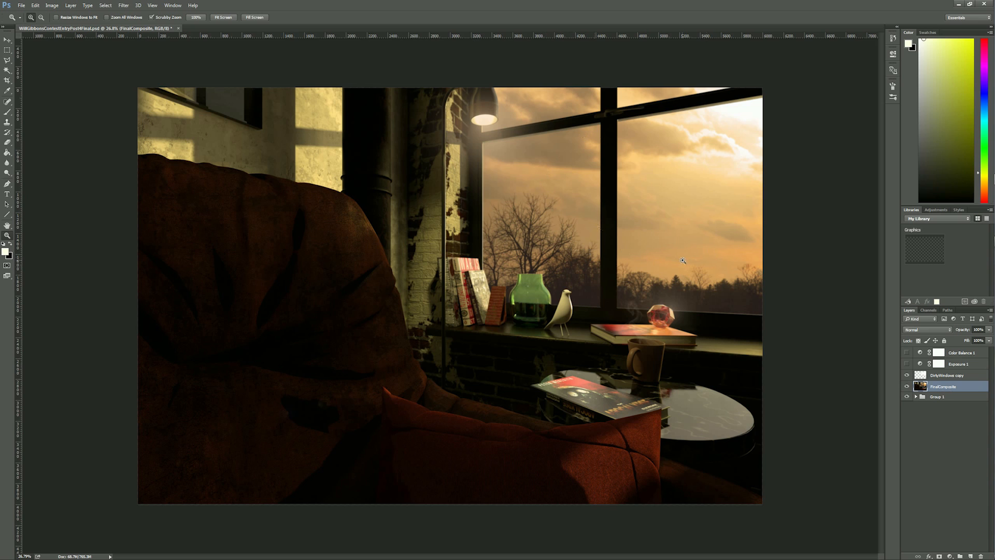
left_click(907, 375)
left_click(907, 375)
left_click(906, 365)
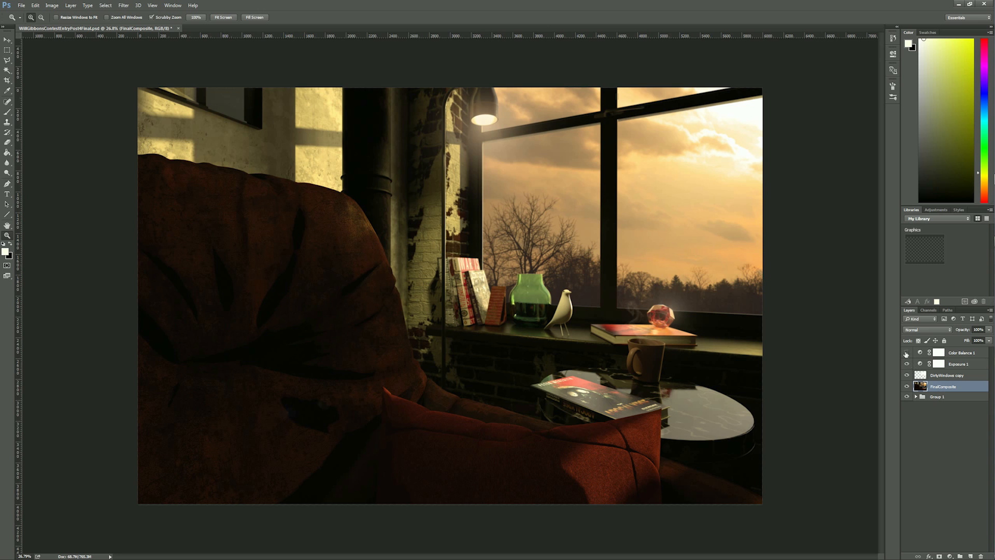
left_click(907, 353)
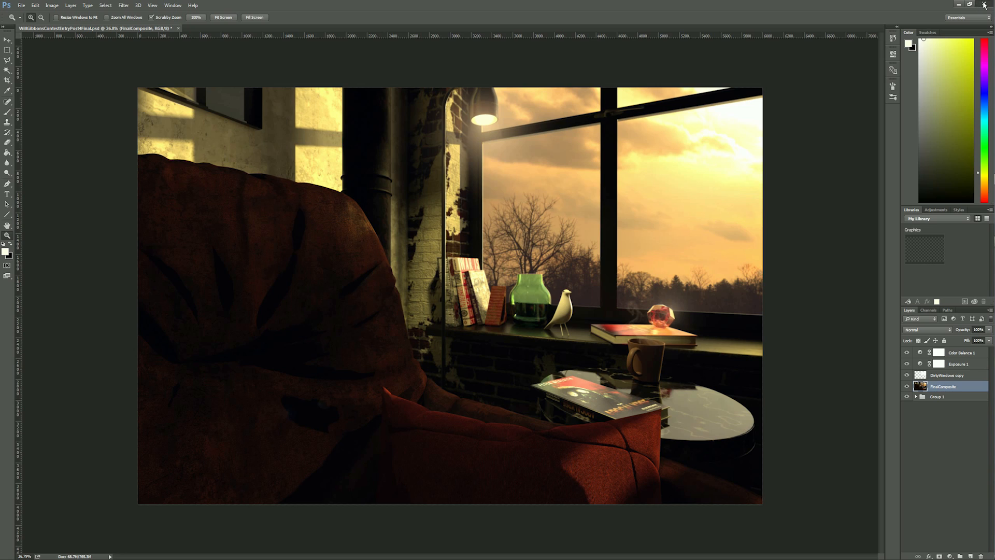
Close Photoshop and open the recent NRCI_04_RenderBackplate.bip scene in KeyShot
left_click(984, 4)
left_click(511, 208)
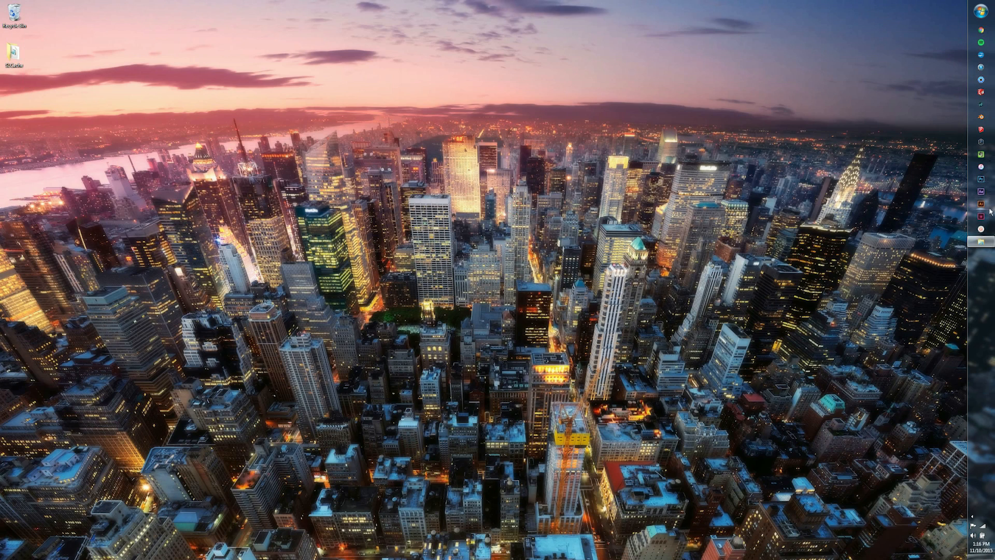
left_click(981, 79)
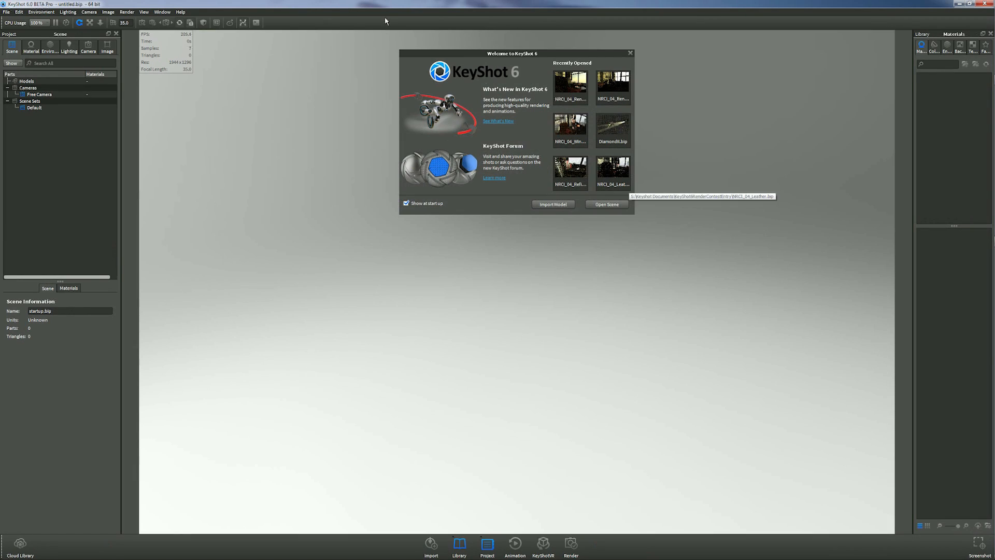
left_click(571, 83)
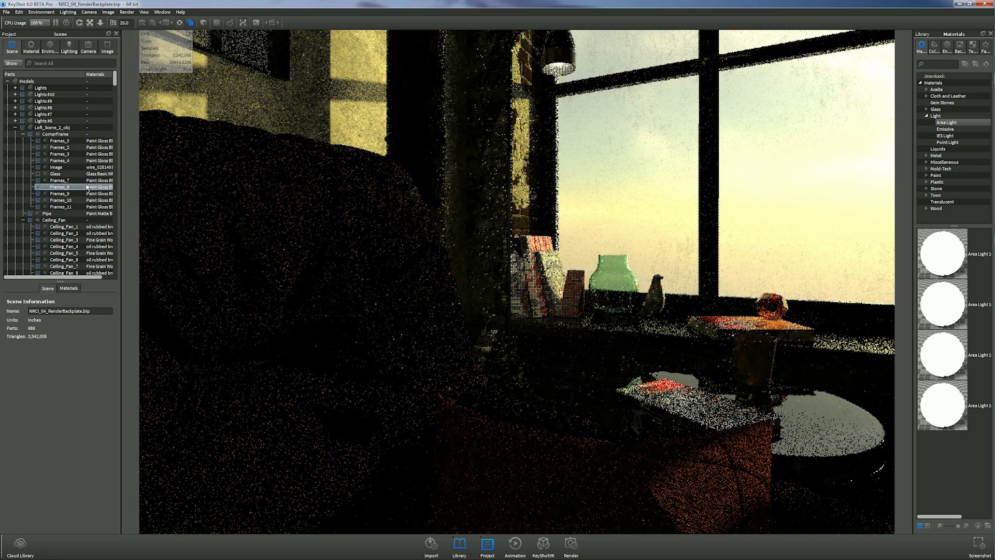
Add a new camera to the scene from the current view and name it Test
left_click(81, 51)
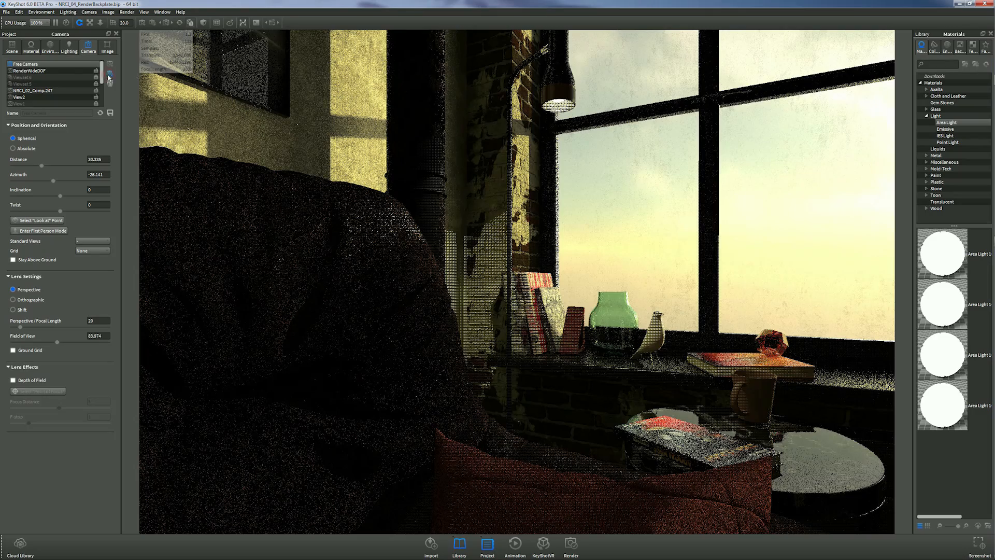
left_click(108, 75)
double_click(41, 113)
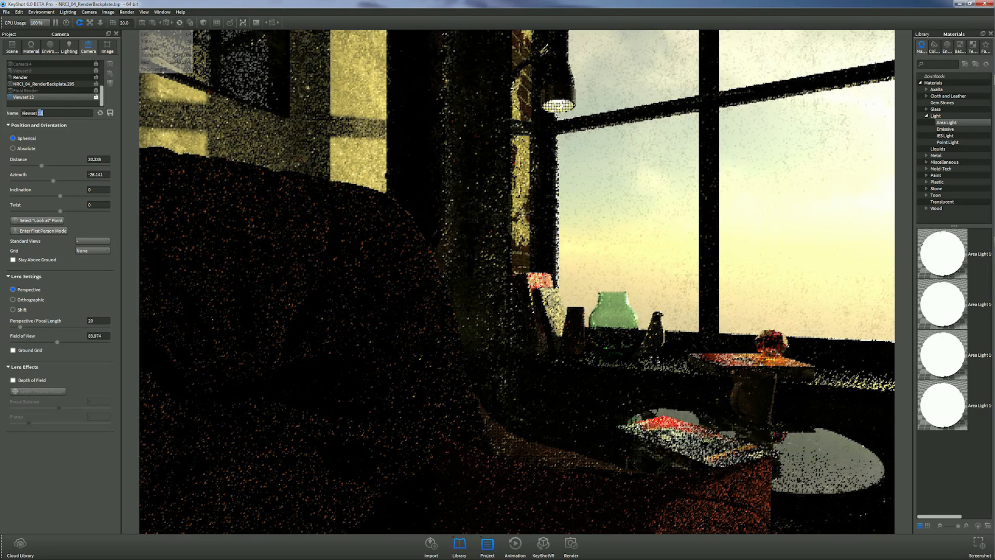
key("ctrl+a")
type("Test")
key("Return")
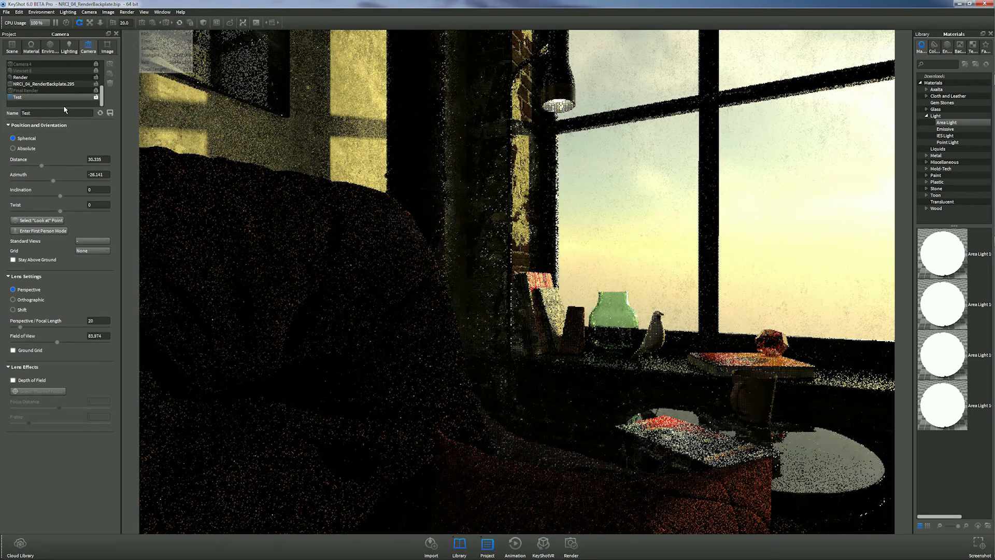
Tumble the Test camera slightly around the scene and try perspective focal lengths of 15 and 10
double_click(106, 320)
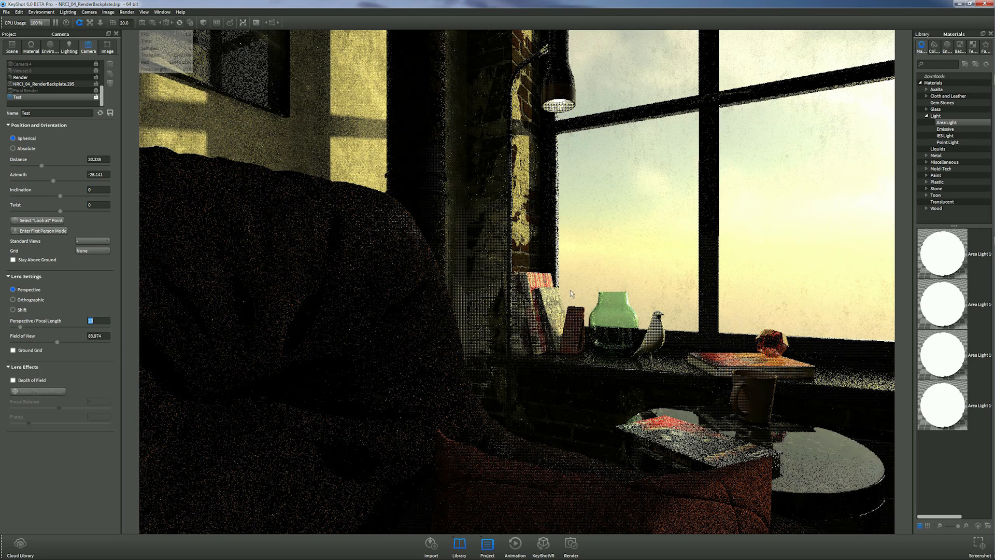
left_click_drag(347, 317, 362, 303)
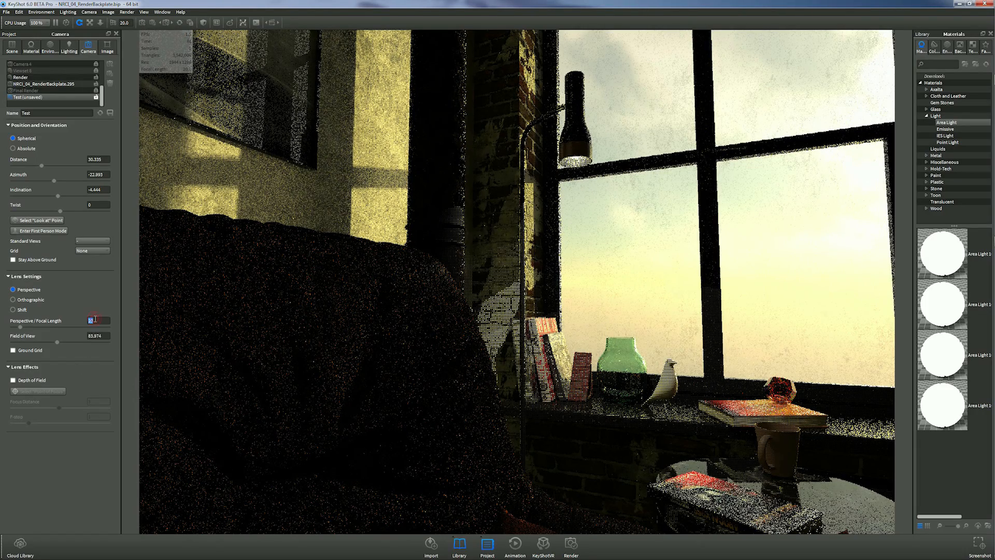
type("15")
key("Return")
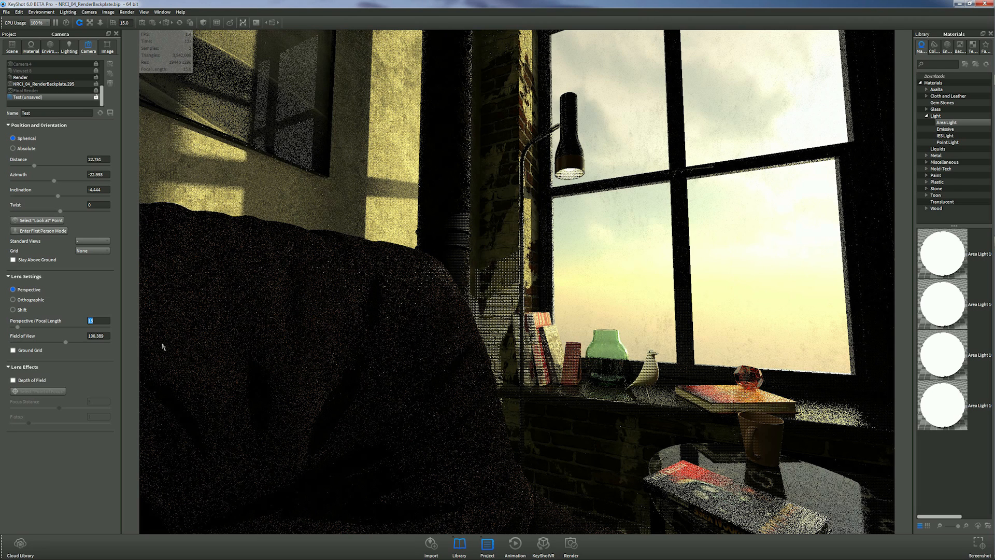
type("10")
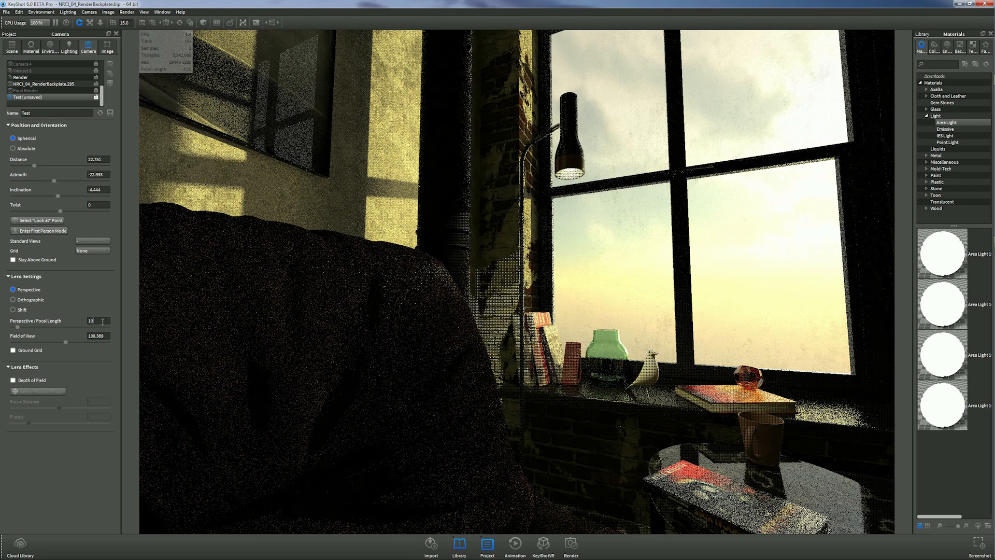
key("Return")
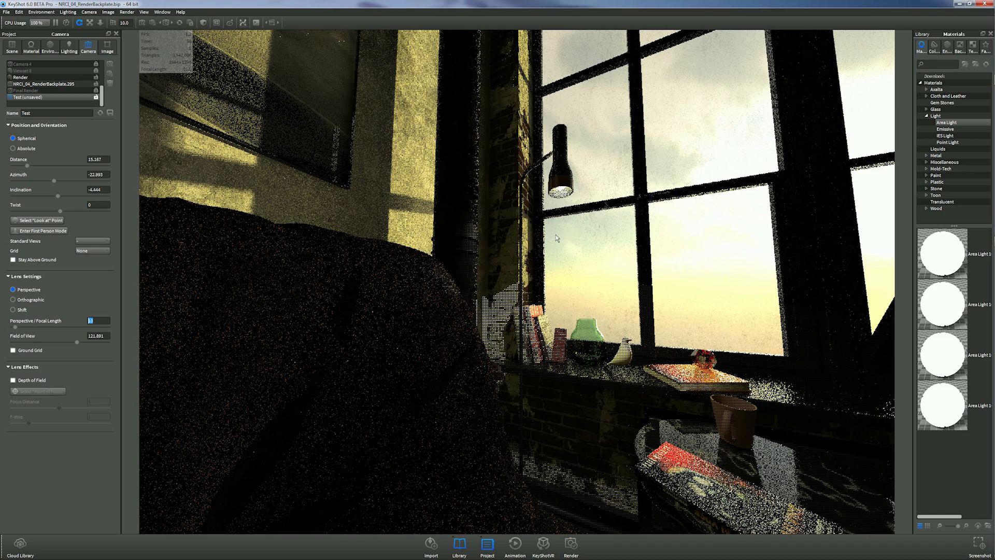
Change the Test camera's lens type to Shift and estimate its vertical shift
left_click(21, 310)
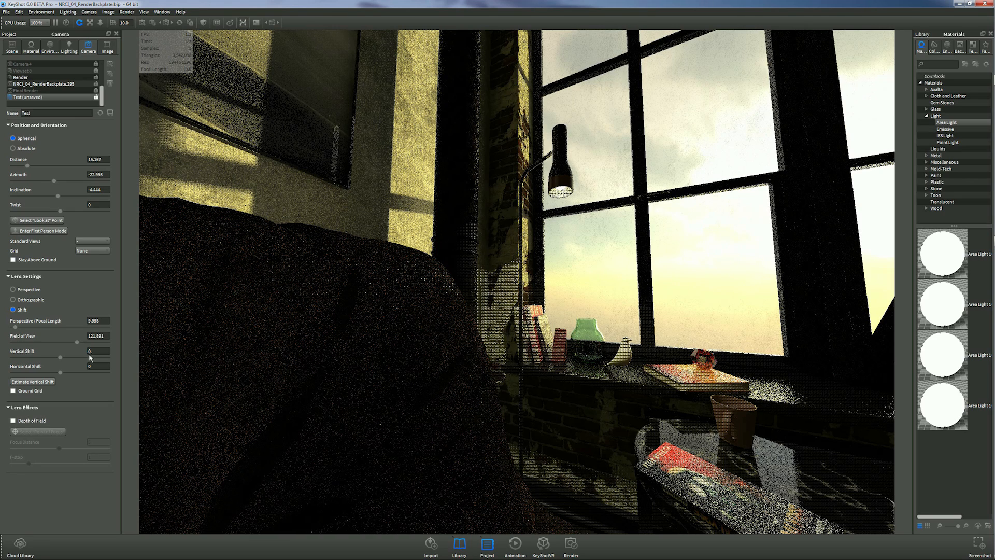
left_click(43, 382)
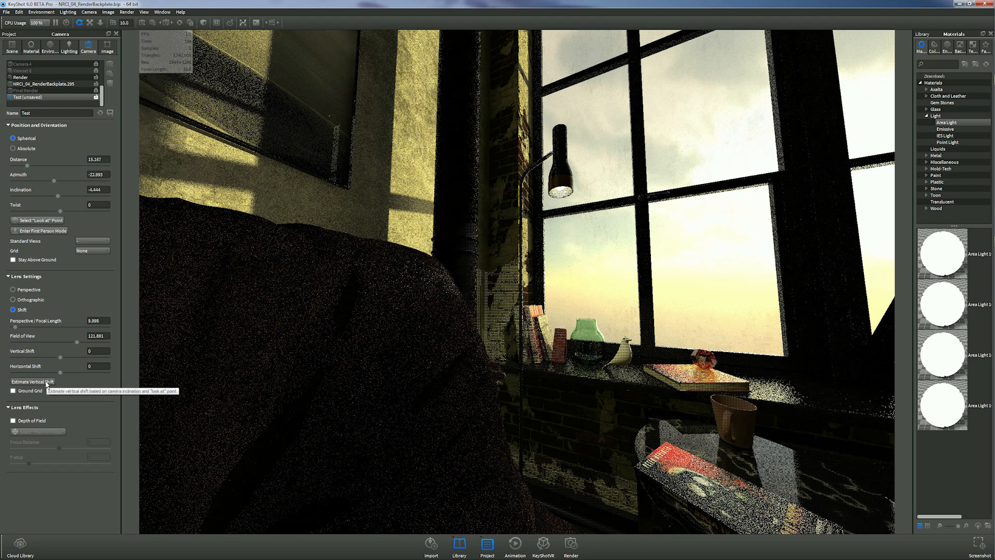
left_click(46, 383)
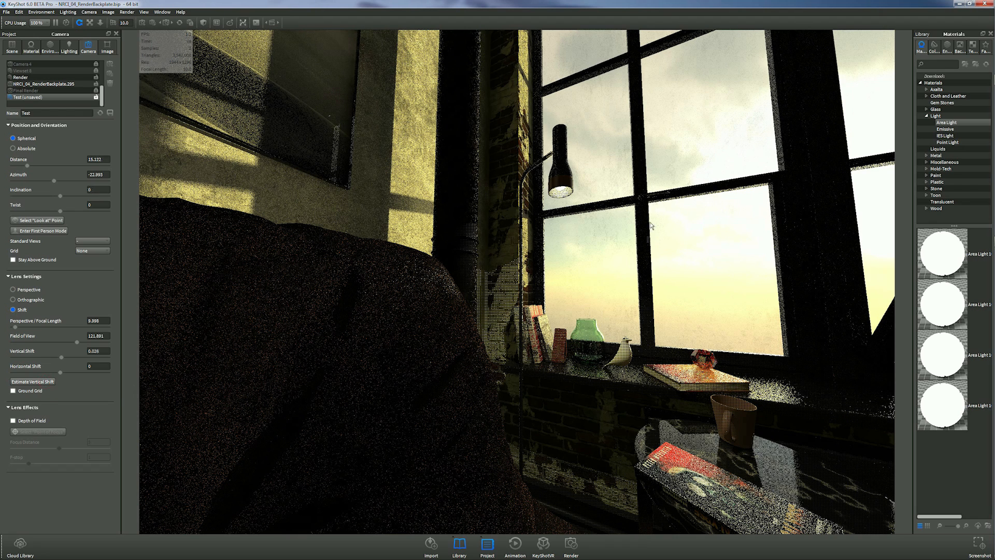
scroll(615, 231, "up", 1)
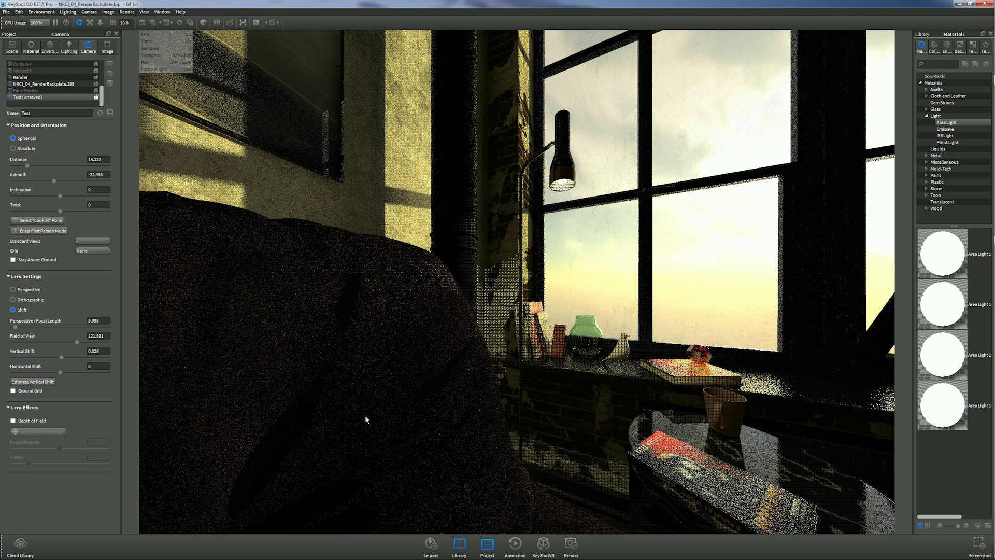
Set the Test camera's focal length to 30 and estimate the vertical shift again
double_click(103, 322)
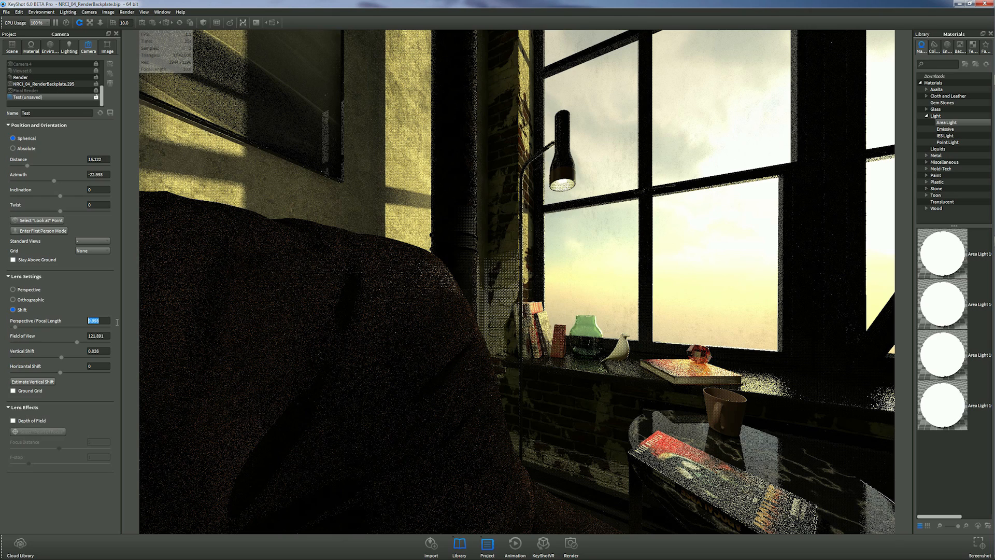
type("20")
key("Return")
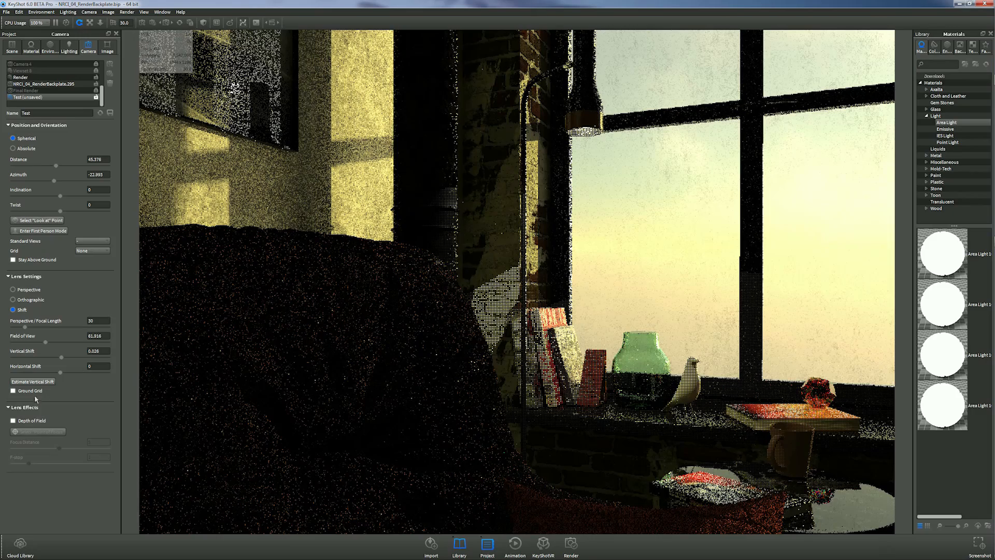
left_click(46, 382)
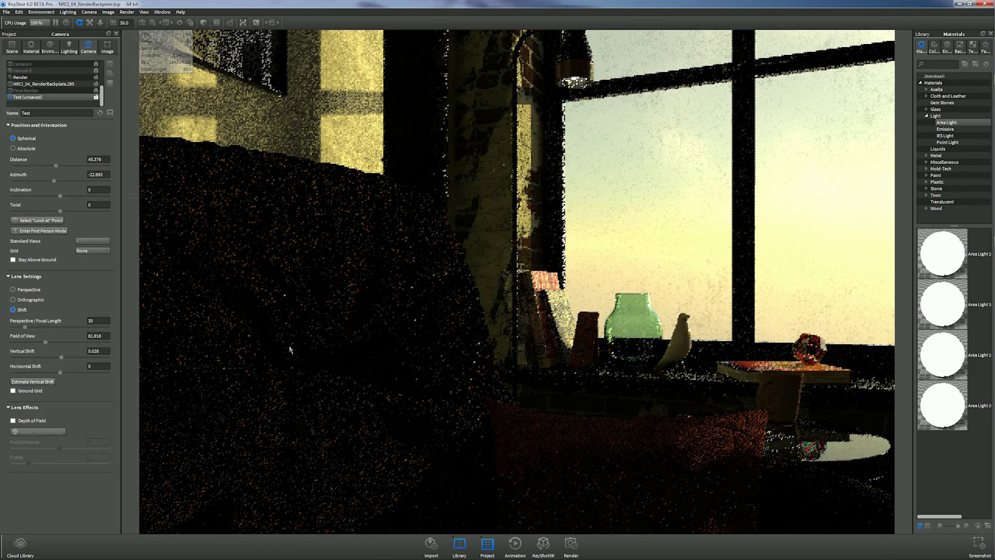
Pull the Test camera back to a distance of about 758 and close KeyShot, saving the scene changes
scroll(547, 294, "down", 5)
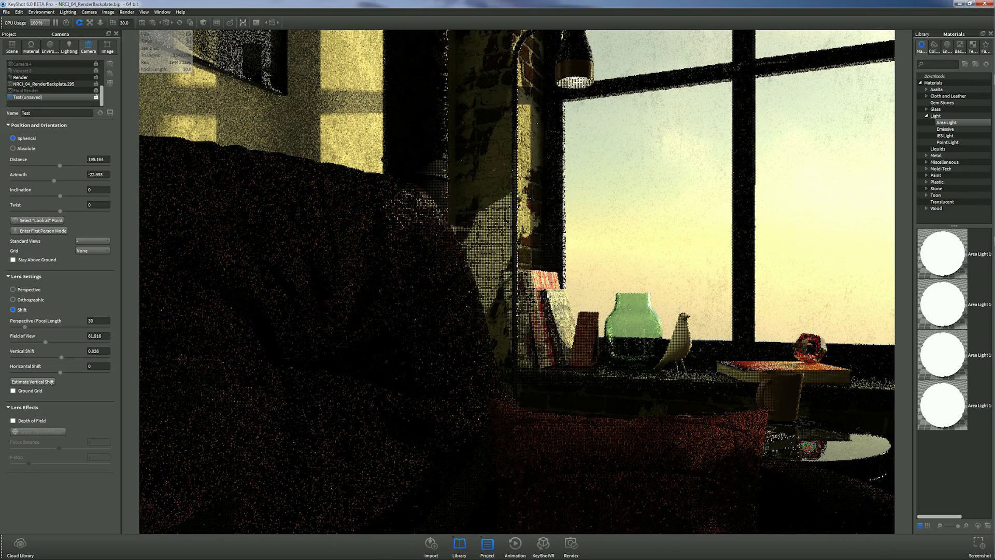
scroll(216, 383, "down", 6)
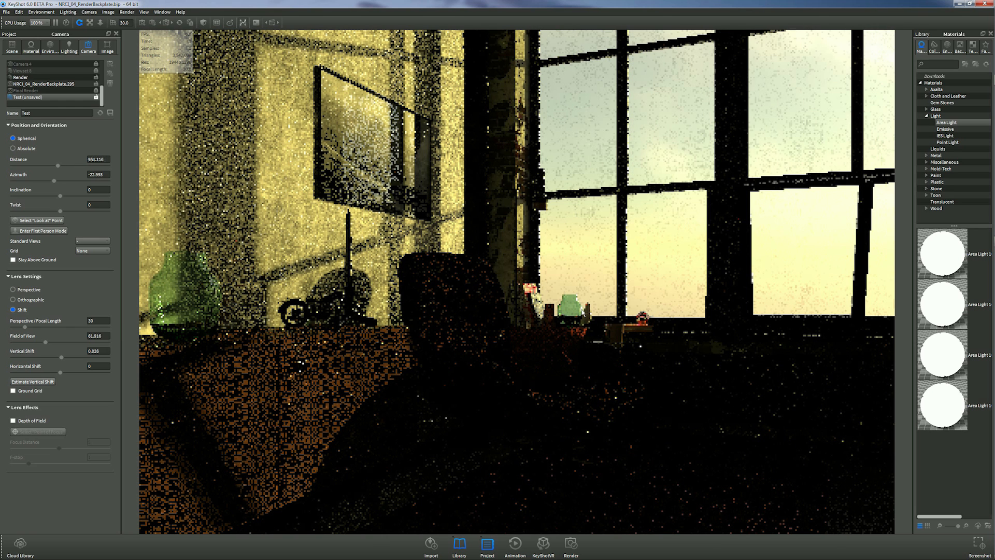
scroll(582, 311, "down", 2)
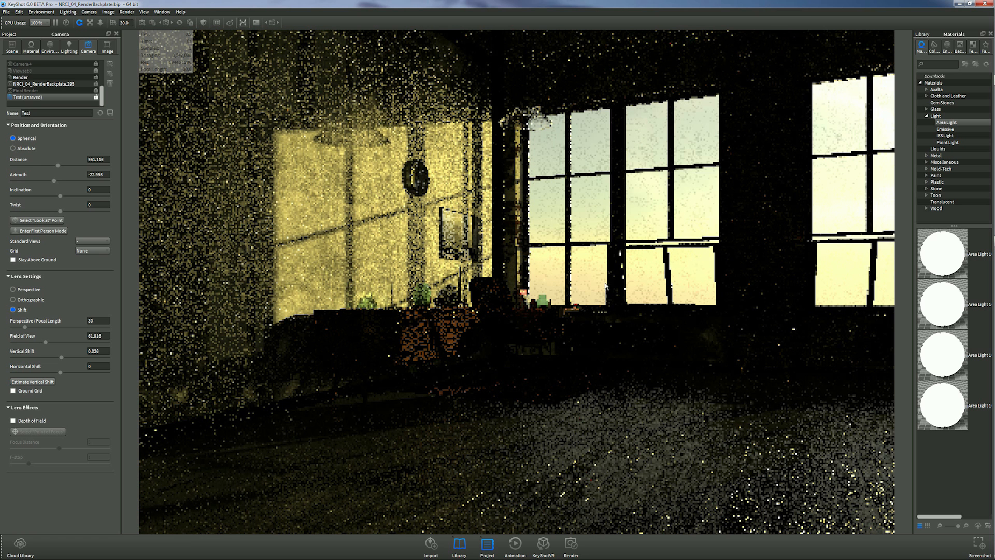
scroll(559, 254, "up", 2)
left_click(985, 4)
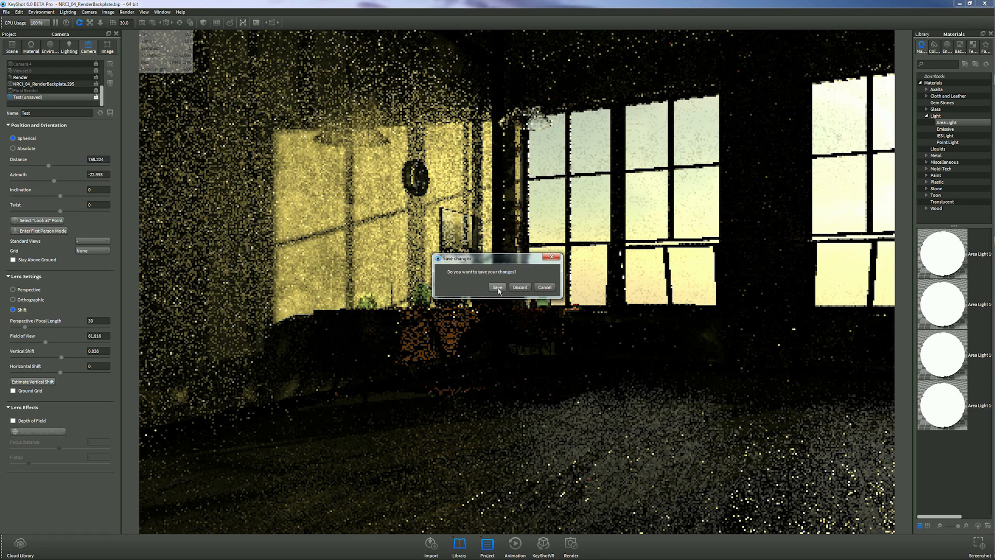
left_click(497, 288)
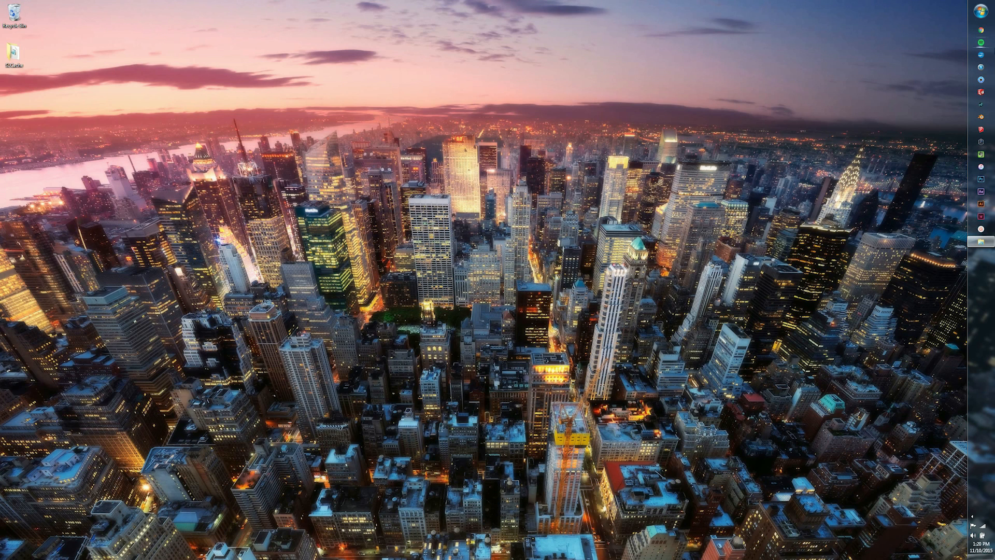
Open Chrome and load the website willgibbonsdesign.com
left_click(982, 32)
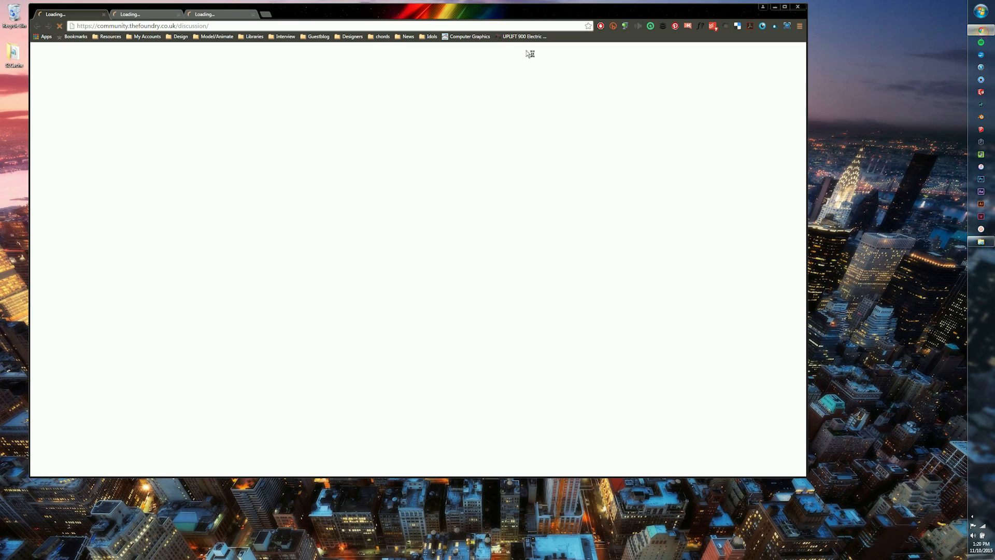
left_click(413, 25)
type("willgibbonsdesign.com")
key("Return")
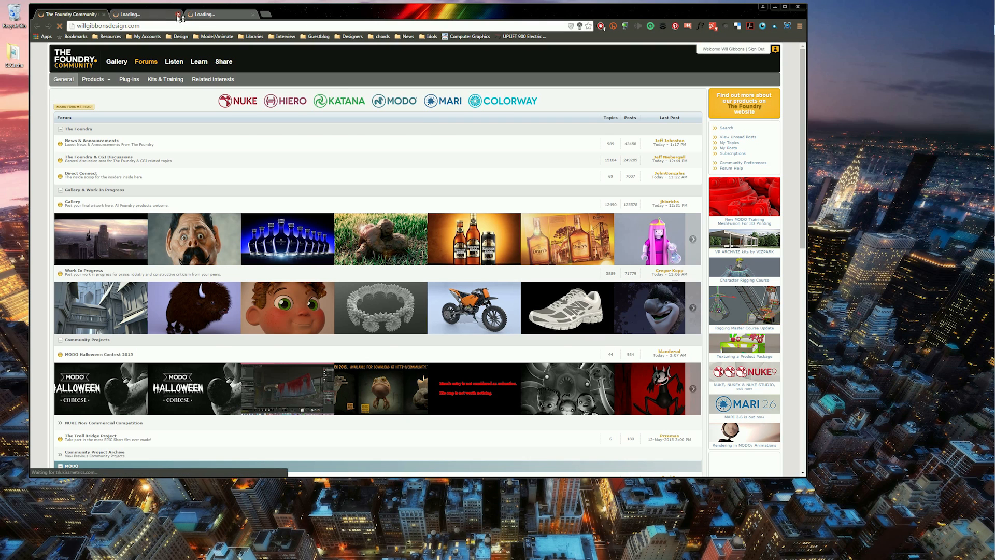
Close the two extra browser tabs, view the website's front page, and close the browser
left_click(178, 14)
left_click(178, 15)
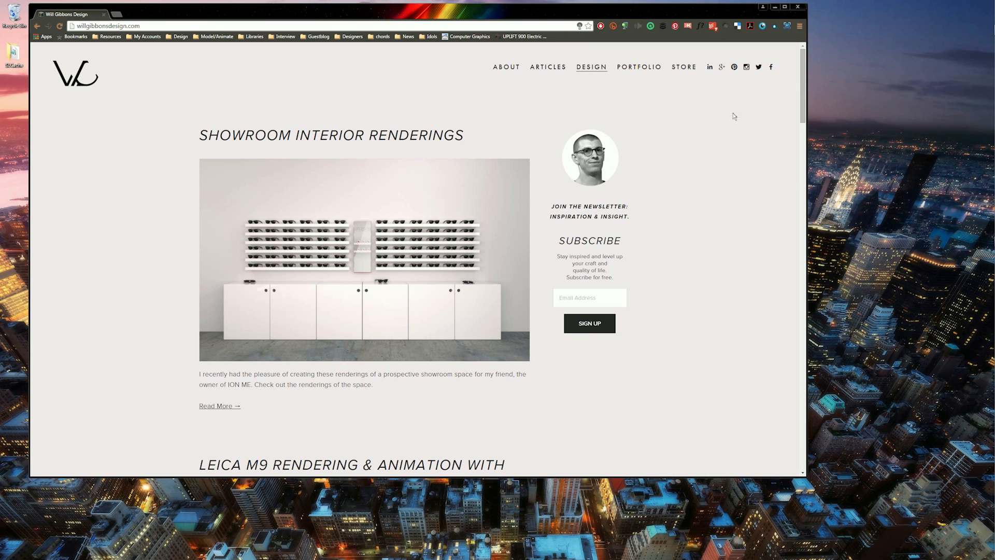
left_click(799, 6)
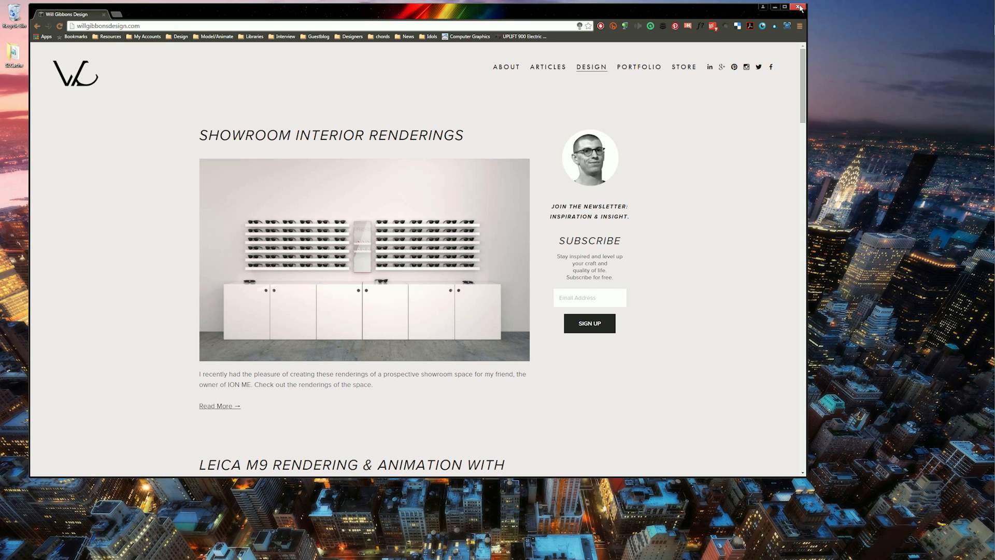